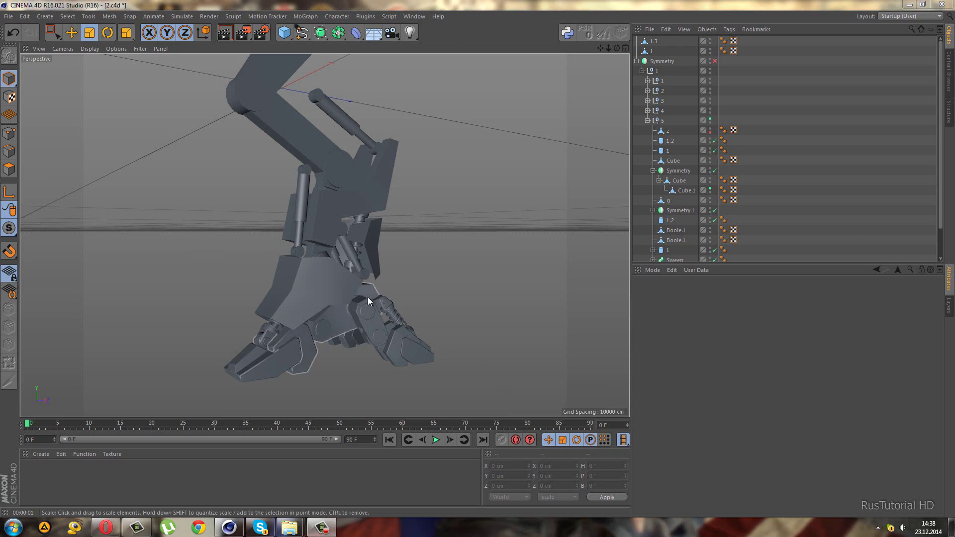
Render a preview of the foot and hide the z object in the viewport.
mouse_move(368, 297)
left_mouse_down("alt")
mouse_move(267, 259)
mouse_move(115, 270)
mouse_move(235, 302)
mouse_move(326, 279)
mouse_move(304, 357)
mouse_move(306, 321)
left_mouse_up("alt")
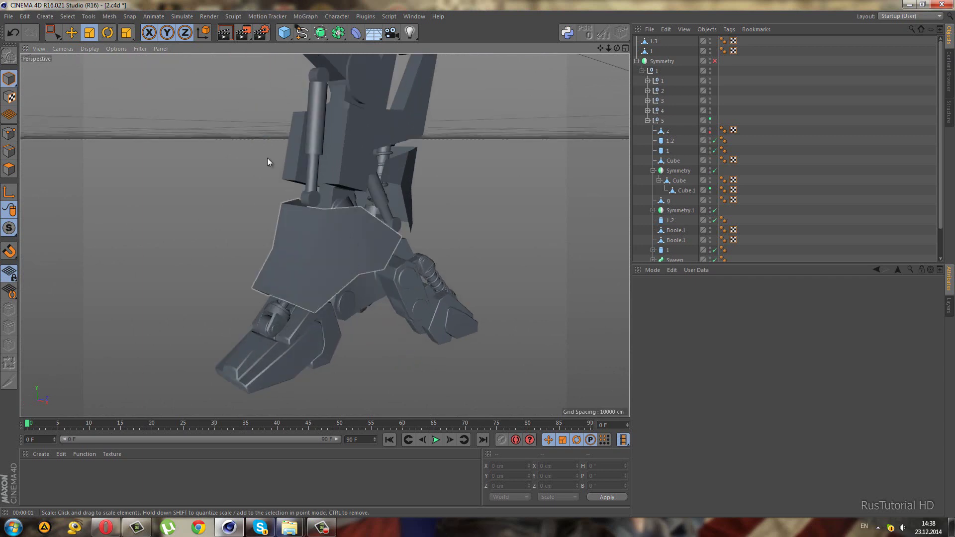
left_click(230, 31)
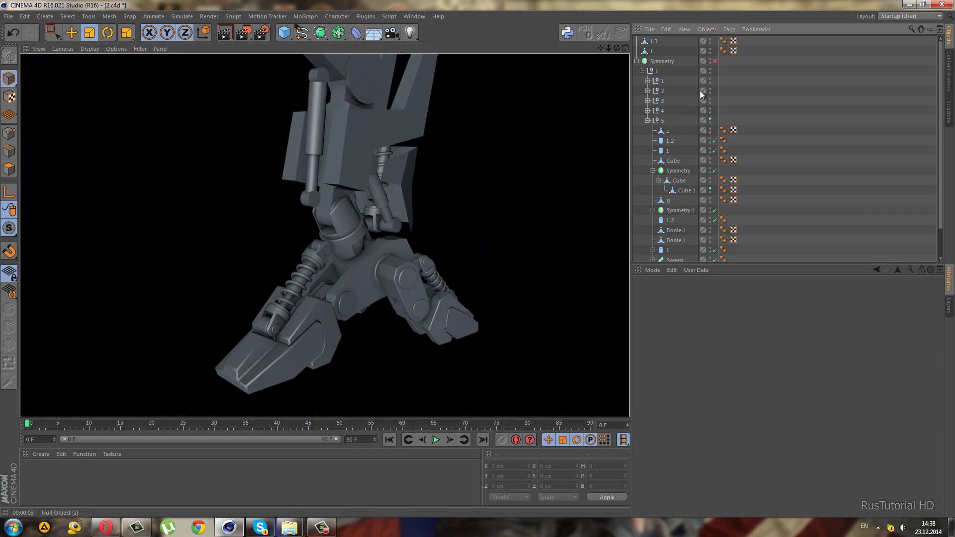
left_click(711, 130)
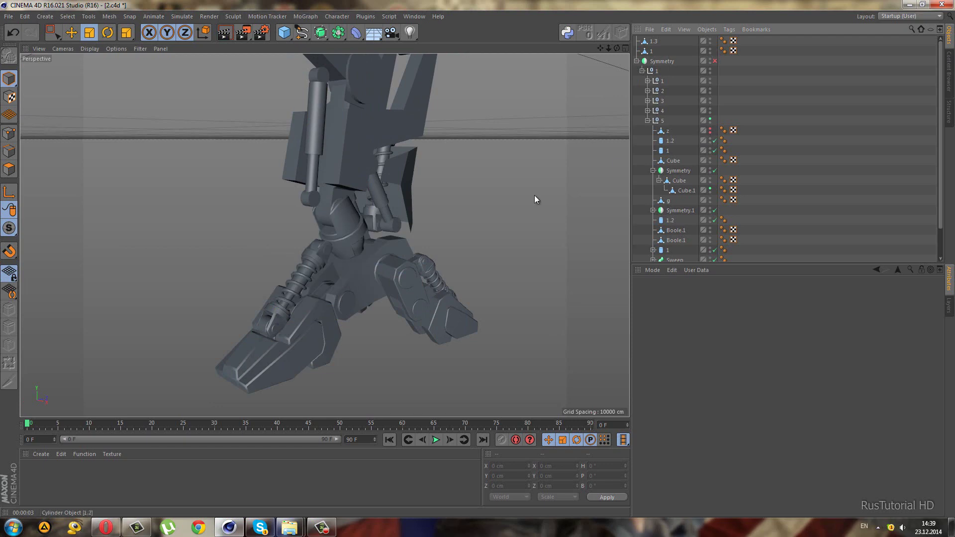
Zoom in on the exposed ankle joint with Rectangle Selection active.
scroll(394, 287, "up", 3)
scroll(342, 275, "up", 3)
key("0")
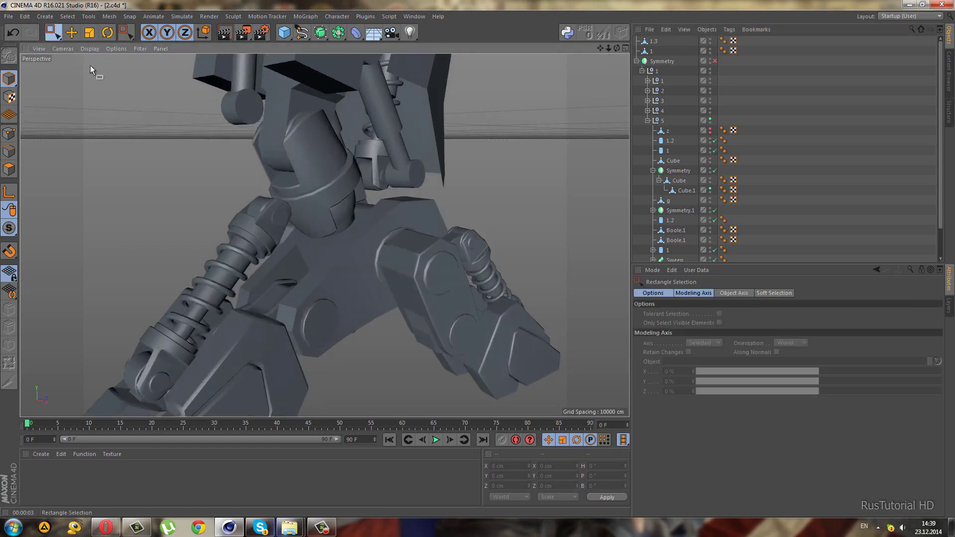
mouse_move(91, 64)
left_mouse_down("alt")
mouse_move(277, 199)
mouse_move(353, 211)
left_mouse_up("alt")
Pull the sphere cap out of the joint, then undo to restore it.
left_click(353, 211)
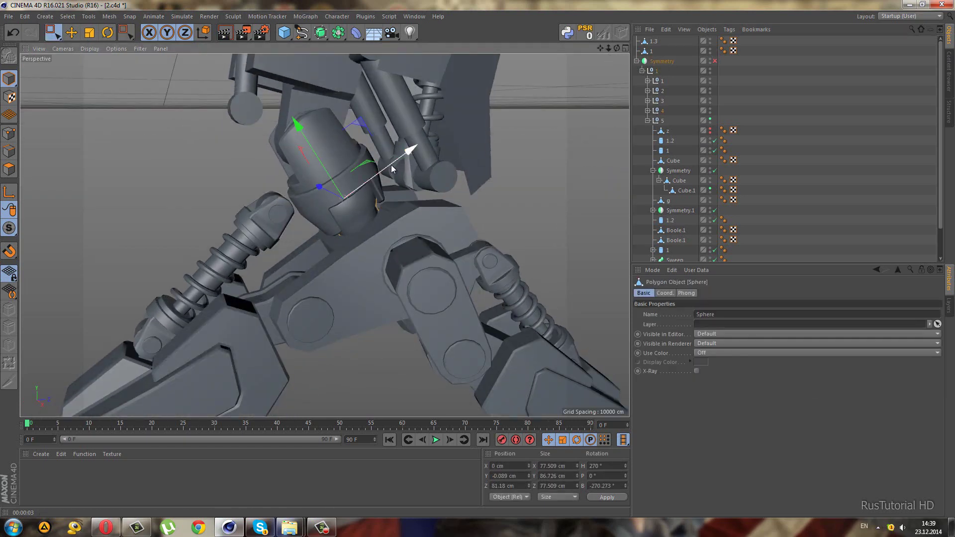
left_click_drag(355, 136, 182, 121)
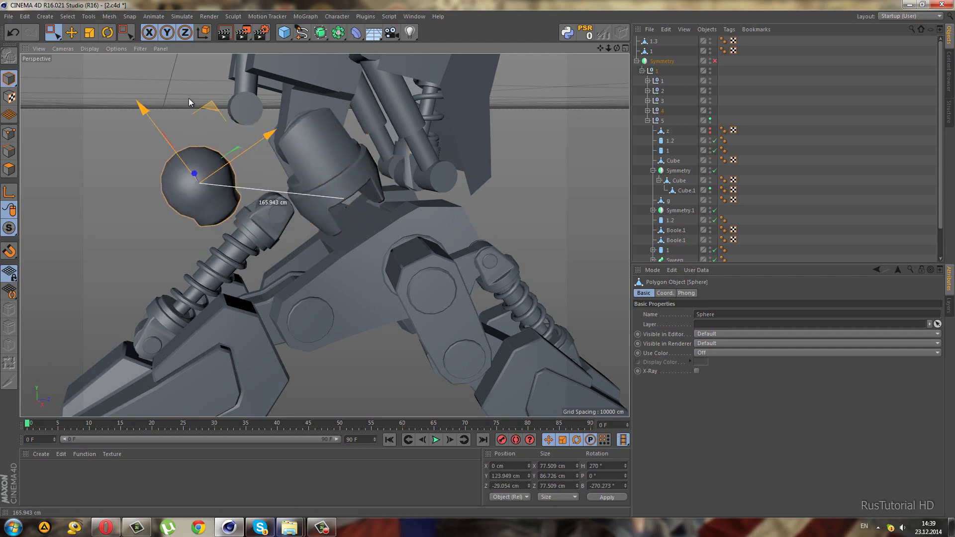
scroll(201, 156, "up", 2)
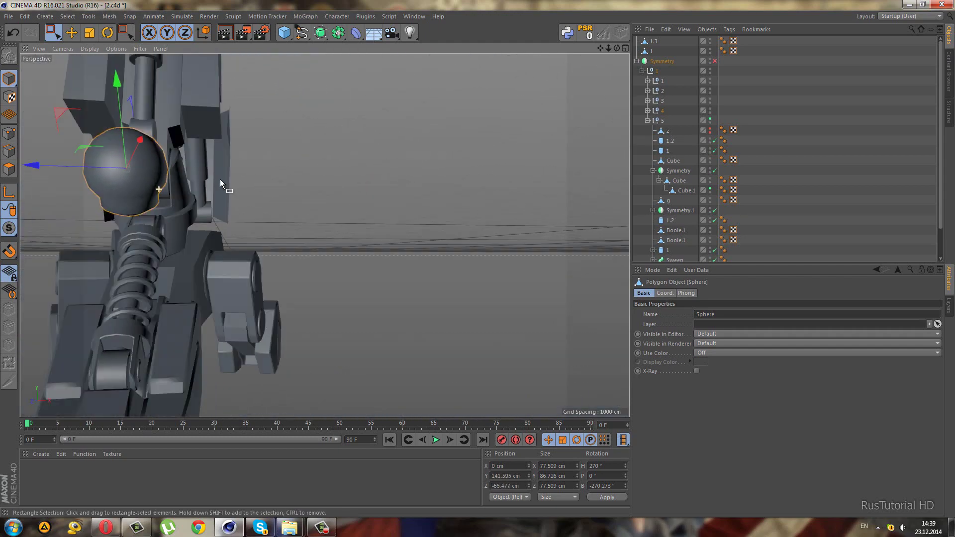
key("ctrl+z")
Select the Symmetry object, switch to Polygon mode and pick Cube.1.
mouse_move(325, 216)
left_mouse_down("alt")
mouse_move(310, 211)
mouse_move(375, 211)
left_mouse_up("alt")
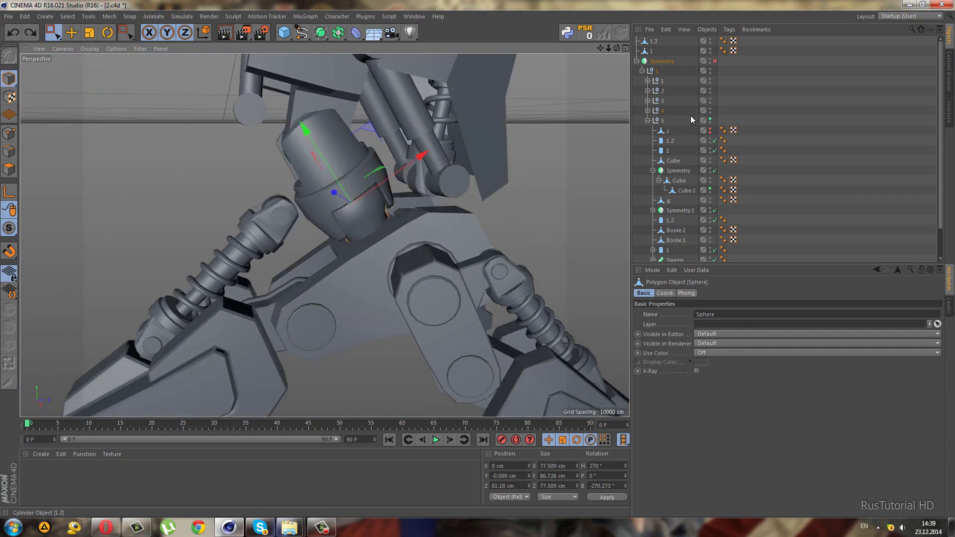
mouse_move(382, 191)
right_mouse_down("alt")
mouse_move(307, 220)
mouse_move(336, 247)
right_mouse_up("alt")
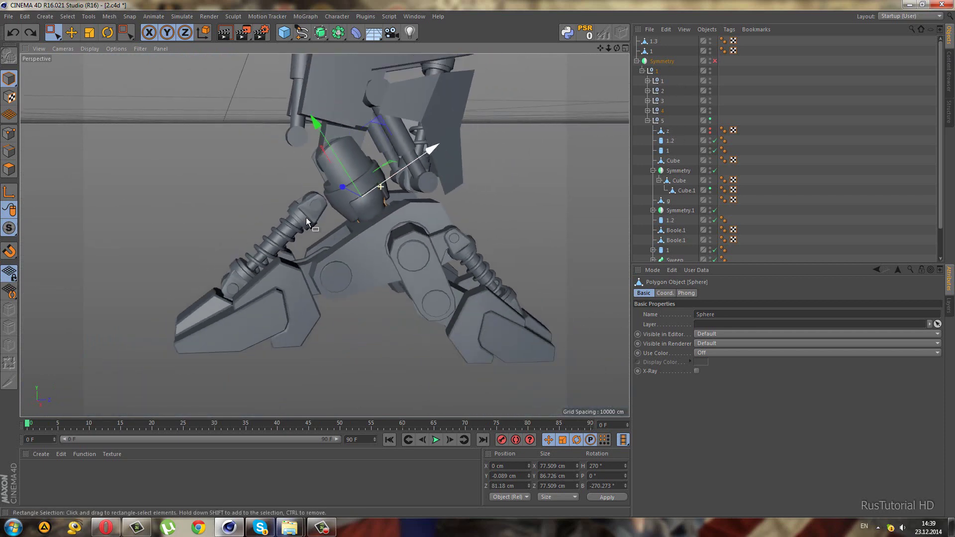
left_click(349, 254)
mouse_move(349, 252)
left_mouse_down("alt")
mouse_move(372, 228)
mouse_move(278, 216)
left_mouse_up("alt")
left_click(9, 169)
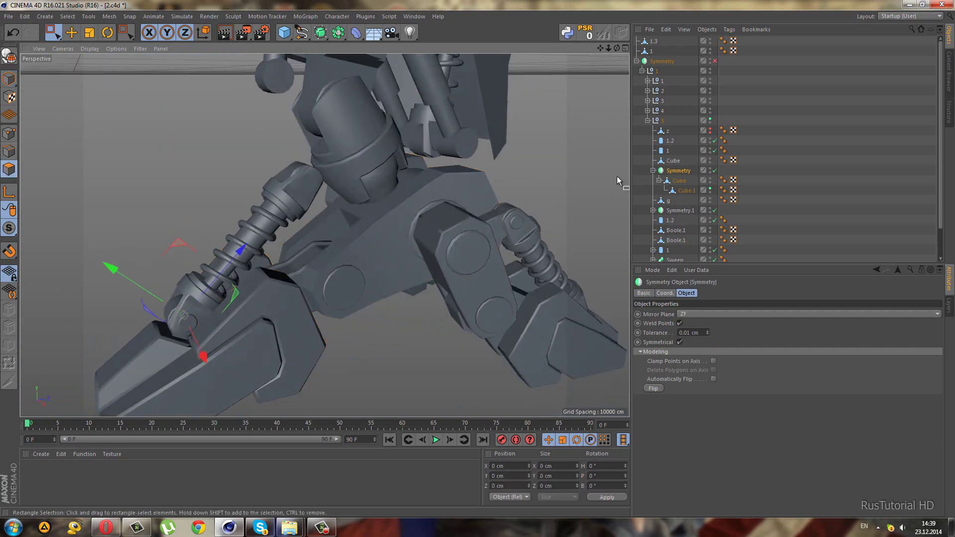
left_click(689, 190)
Extrude Cube.1's selected edge polygon strip outward.
mouse_move(339, 247)
left_mouse_down("alt")
mouse_move(319, 205)
mouse_move(271, 213)
mouse_move(269, 130)
left_mouse_up("alt")
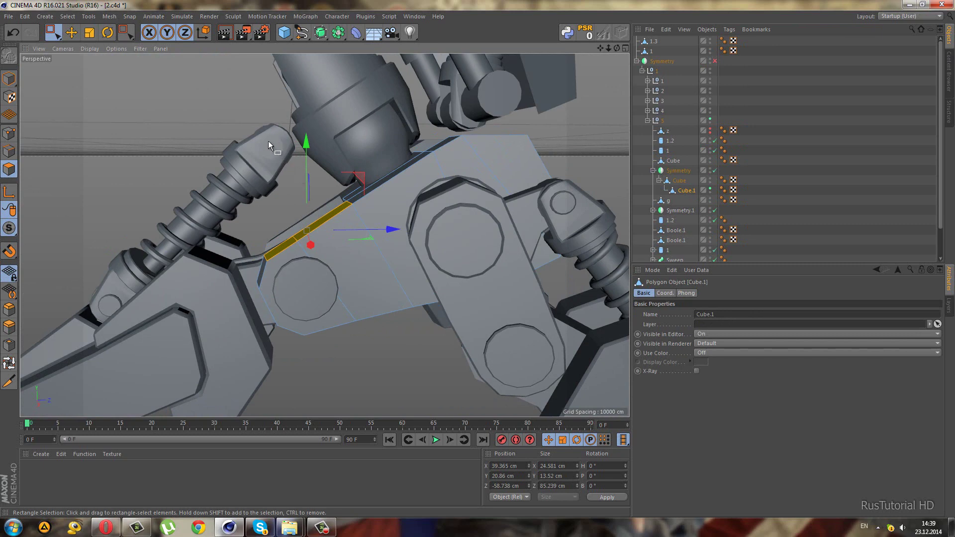
mouse_move(288, 187)
left_mouse_down("alt")
mouse_move(351, 223)
mouse_move(174, 224)
left_mouse_up("alt")
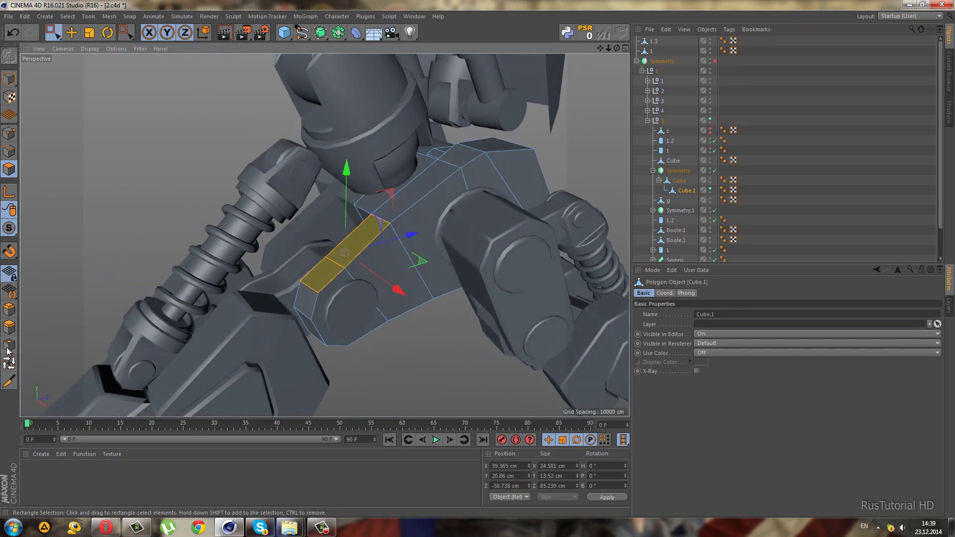
left_click(9, 327)
mouse_move(309, 264)
left_mouse_down("alt")
mouse_move(280, 216)
mouse_move(312, 208)
mouse_move(261, 216)
mouse_move(480, 260)
left_mouse_up("alt")
In the maximised Right view, select the extruded strip's end point in Points mode.
middle_click(479, 259)
middle_click(291, 293)
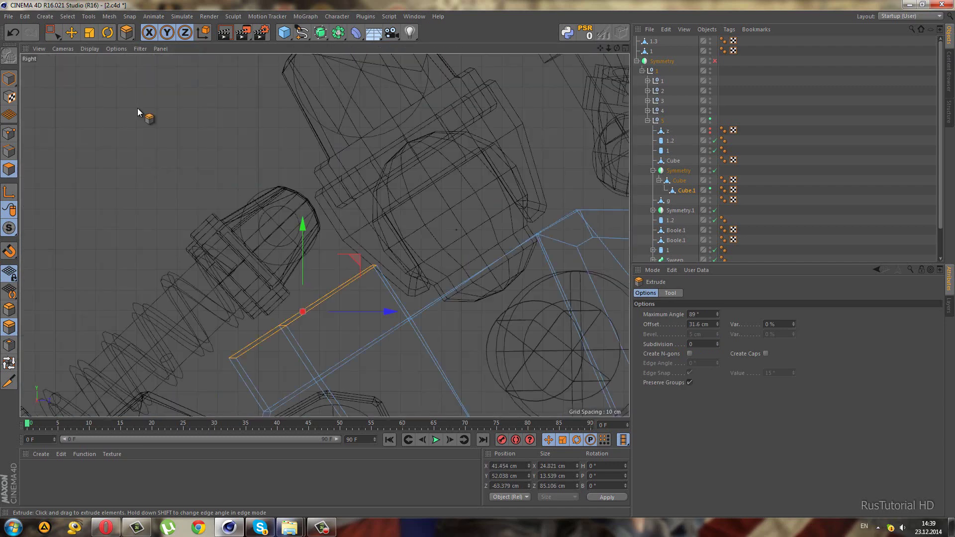
left_click(53, 33)
left_click(9, 133)
left_click(409, 319)
mouse_move(220, 213)
middle_mouse_down("alt")
mouse_move(230, 292)
mouse_move(244, 241)
middle_mouse_up("alt")
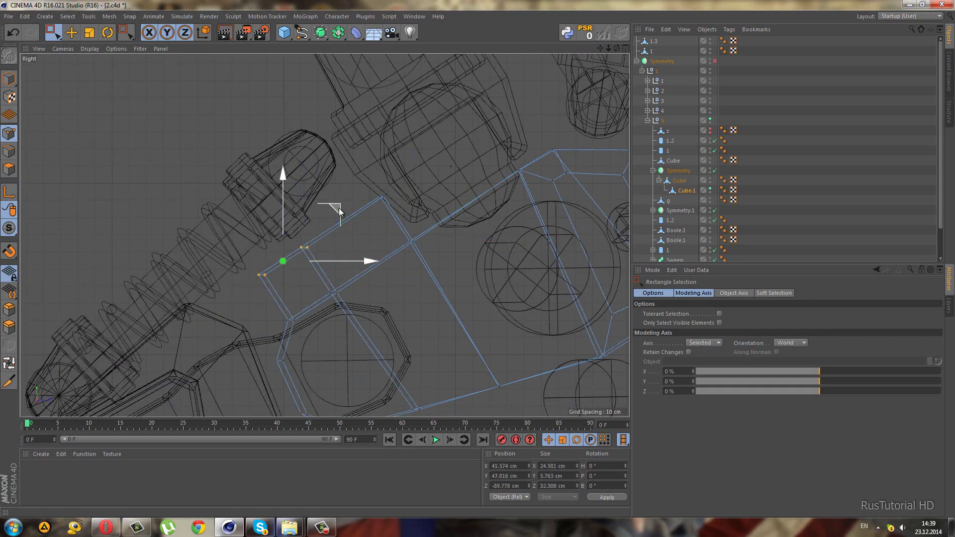
Move the end point up to sit just below the ankle cylinder, then return to Perspective.
left_click_drag(337, 211, 393, 160)
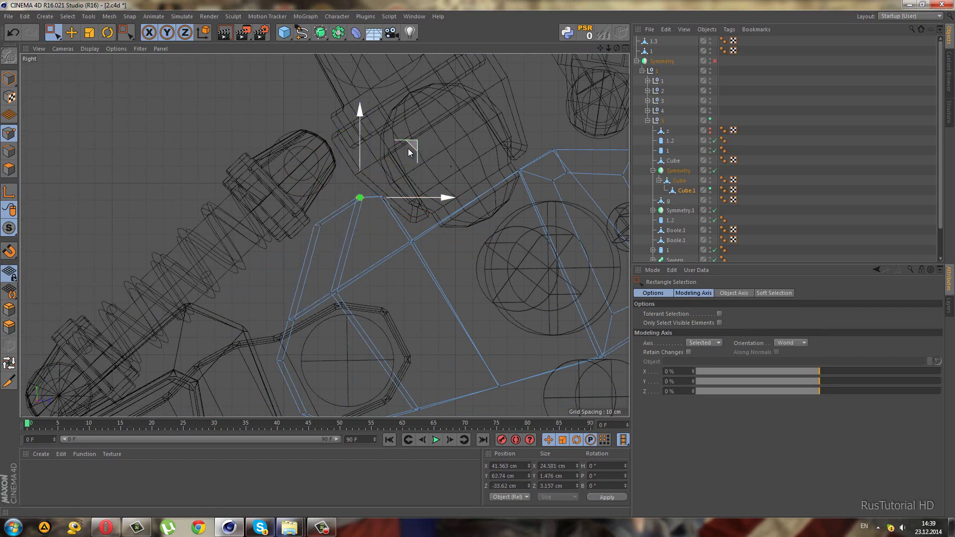
left_click_drag(410, 148, 389, 152)
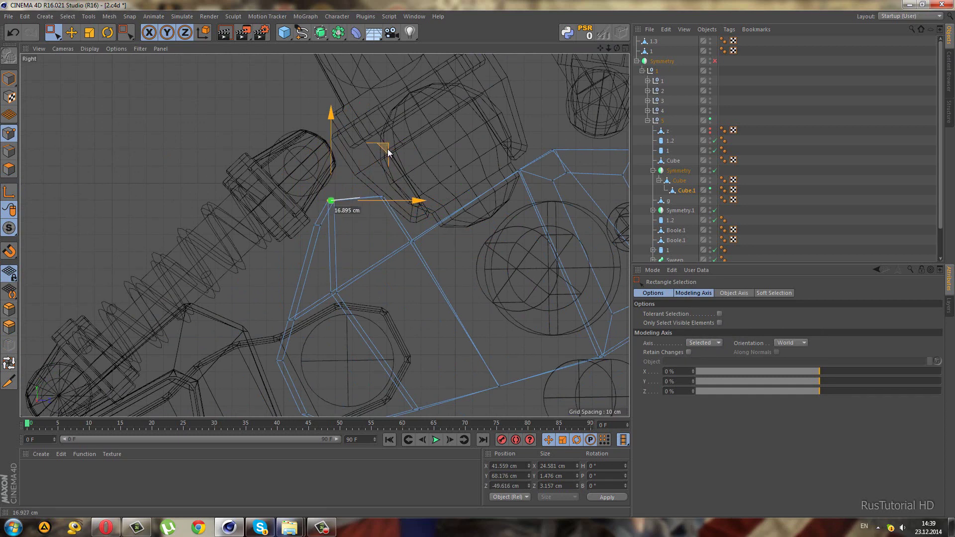
left_click_drag(388, 153, 399, 160)
scroll(376, 156, "up", 2)
scroll(375, 156, "up", 2)
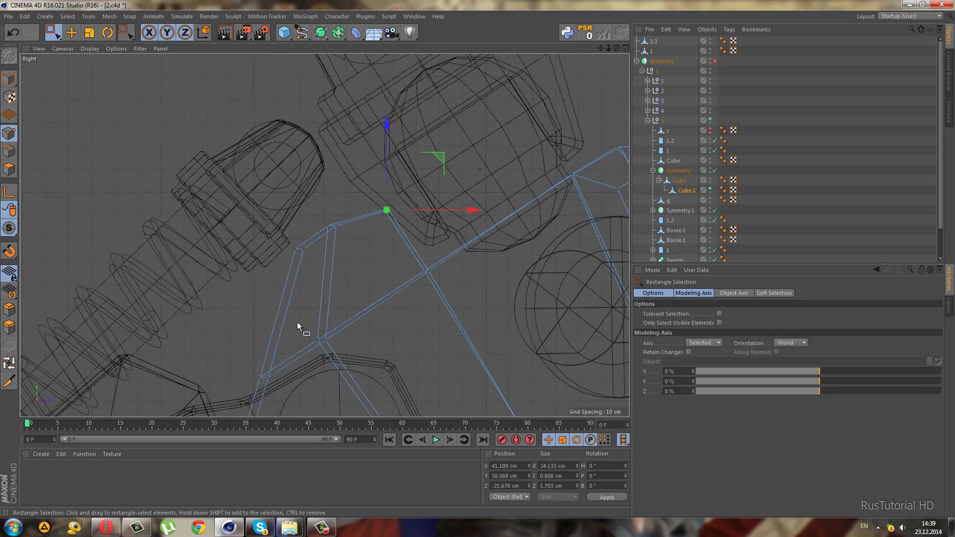
left_click_drag(377, 292, 421, 264)
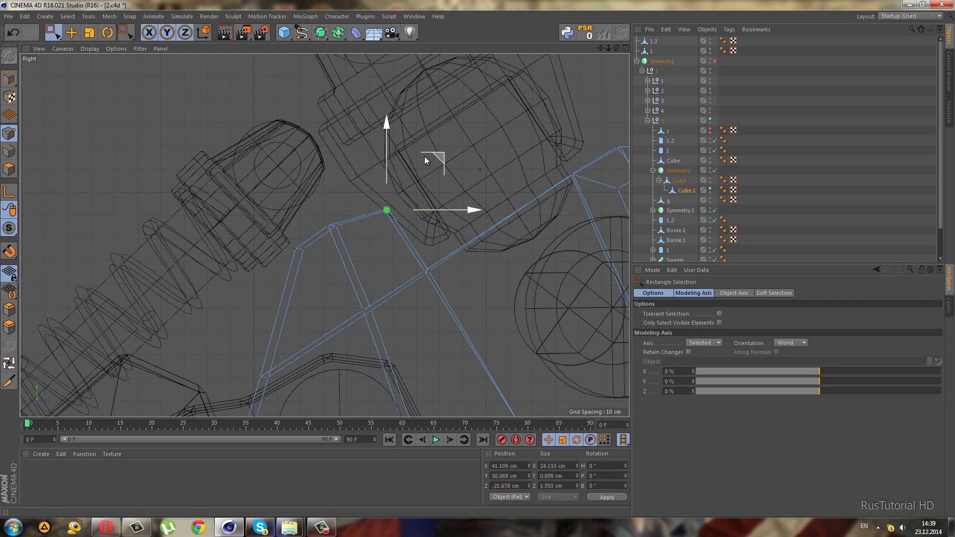
mouse_move(425, 160)
left_mouse_down()
mouse_move(393, 142)
mouse_move(370, 175)
left_mouse_up()
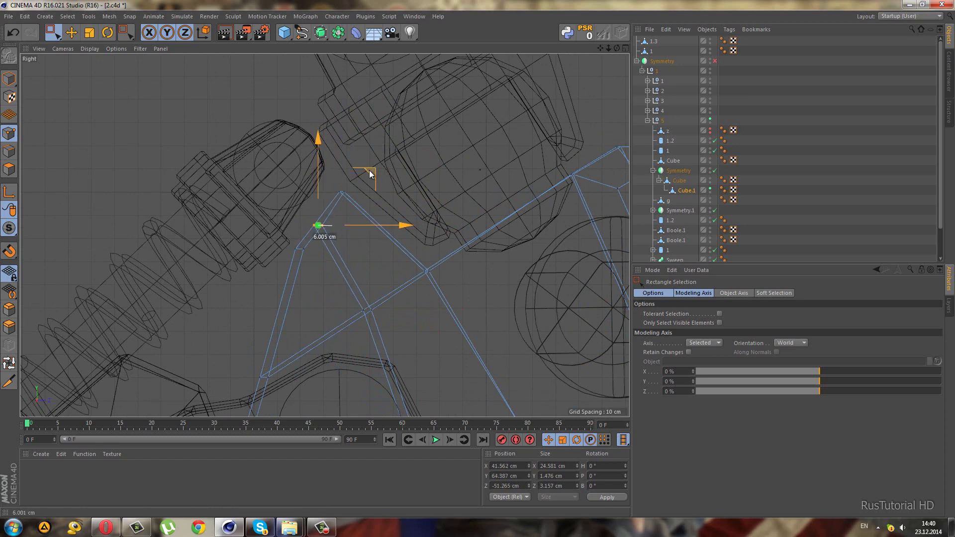
middle_click(369, 172)
middle_click(239, 102)
Orbit to a frontal view of the legs and select Cube.1.
left_click_drag(316, 207, 756, 140, "alt")
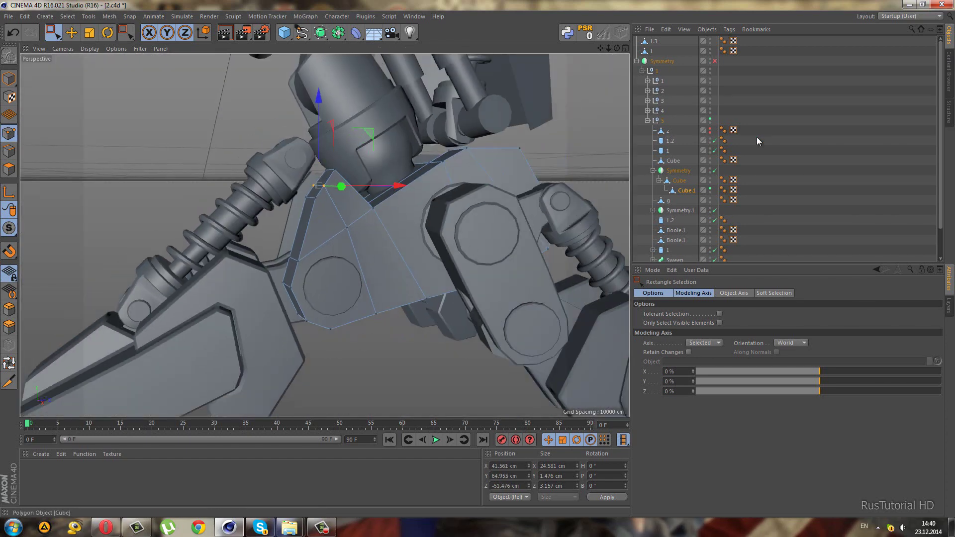
mouse_move(422, 223)
left_mouse_down("alt")
mouse_move(390, 189)
mouse_move(363, 216)
mouse_move(377, 274)
mouse_move(434, 295)
mouse_move(490, 275)
mouse_move(420, 267)
mouse_move(293, 224)
mouse_move(321, 216)
mouse_move(268, 240)
mouse_move(338, 245)
left_mouse_up("alt")
scroll(337, 246, "down", 2)
scroll(314, 251, "down", 3)
scroll(333, 277, "down", 2)
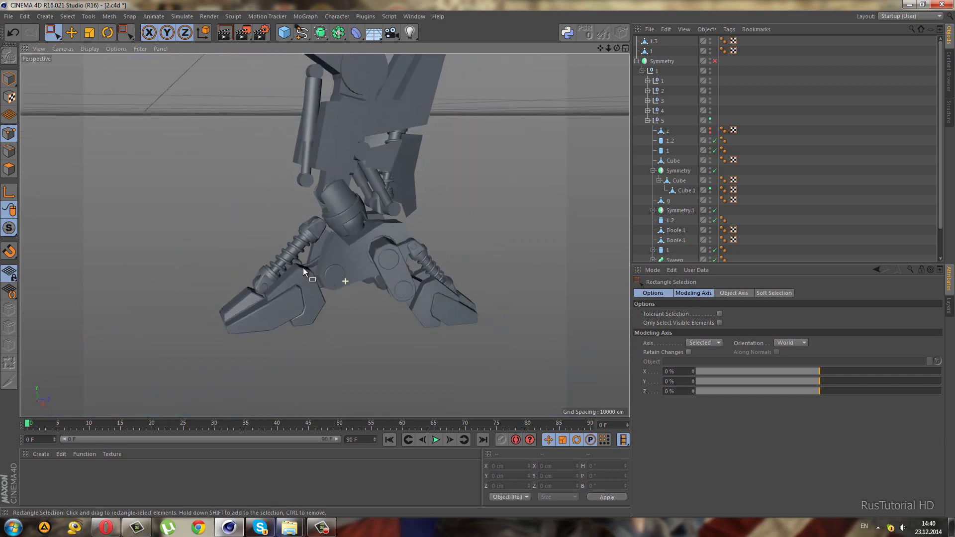
mouse_move(261, 228)
left_mouse_down("alt")
mouse_move(282, 216)
mouse_move(440, 216)
mouse_move(356, 250)
left_mouse_up("alt")
left_click(356, 250)
Zoom in around Cube.1 and maximise the Top view.
scroll(351, 259, "up", 3)
scroll(343, 257, "up", 2)
scroll(333, 243, "up", 2)
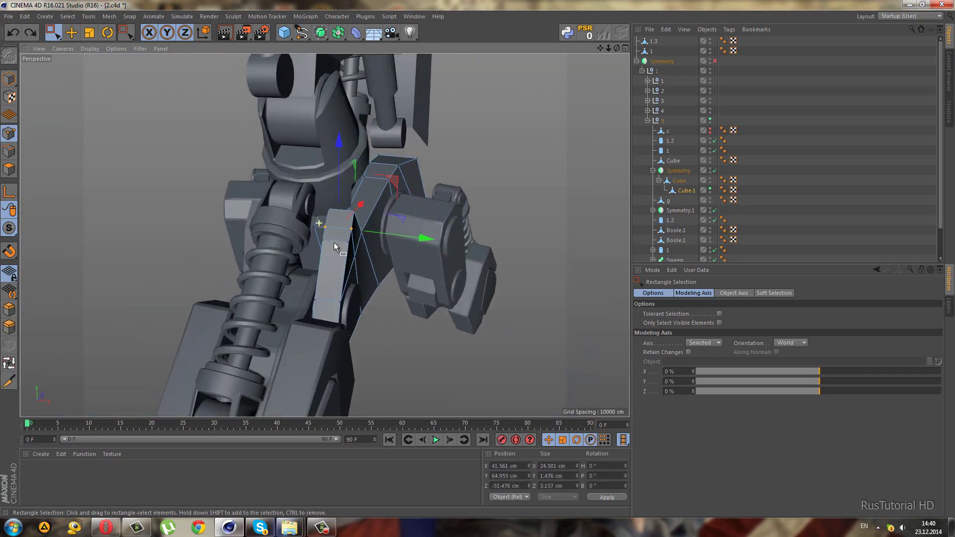
scroll(321, 228, "up", 2)
scroll(321, 228, "down", 5)
left_click_drag(348, 214, 322, 249, "alt")
scroll(322, 250, "up", 2)
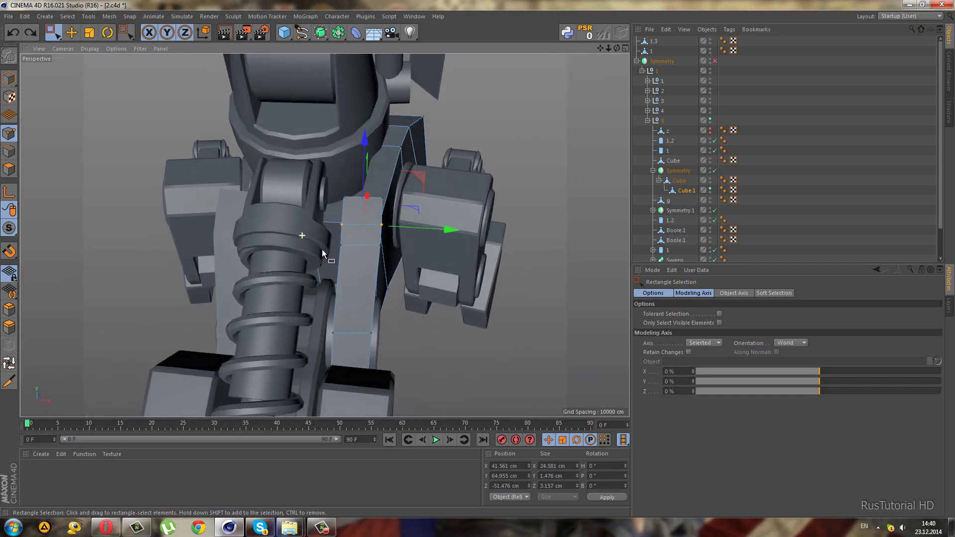
scroll(312, 268, "up", 3)
scroll(312, 272, "down", 2)
middle_click(312, 283)
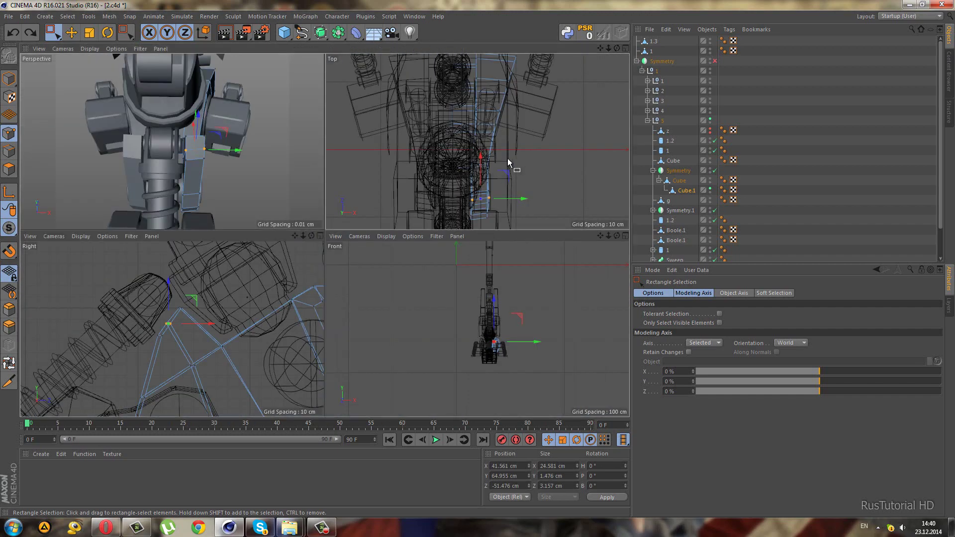
middle_click(465, 243)
Shift the selected points about 1.7 cm, then 0.864 cm more along X.
scroll(382, 324, "up", 2)
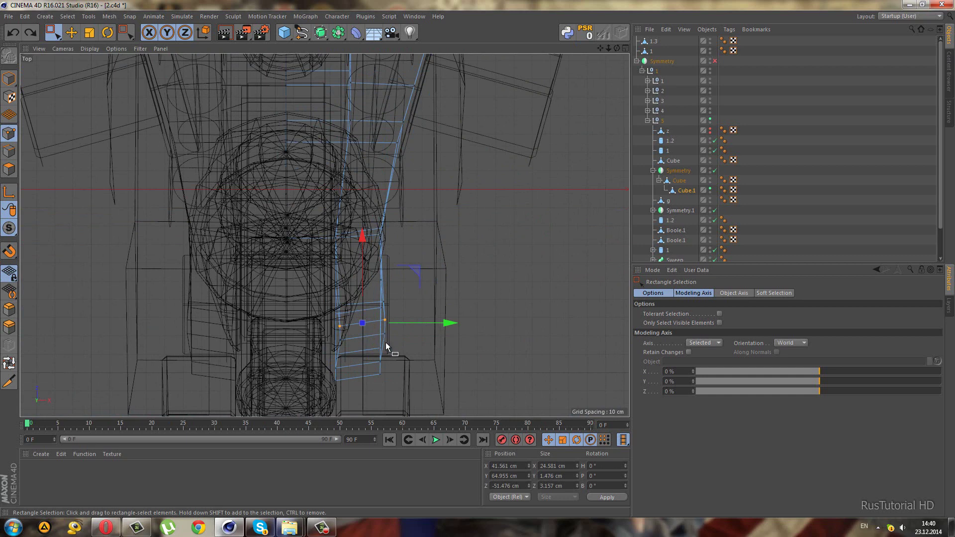
scroll(375, 328, "up", 2)
left_click_drag(406, 312, 403, 312)
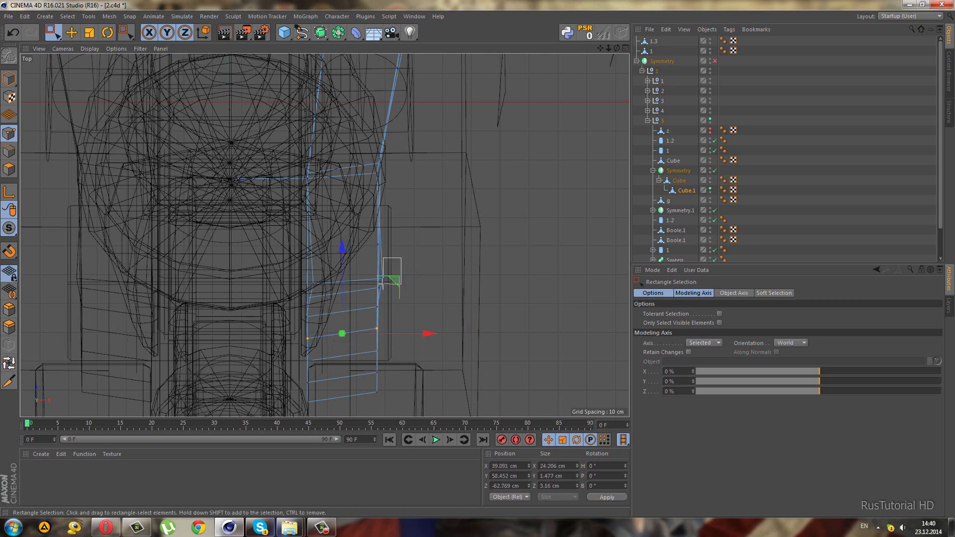
left_click_drag(379, 284, 377, 288)
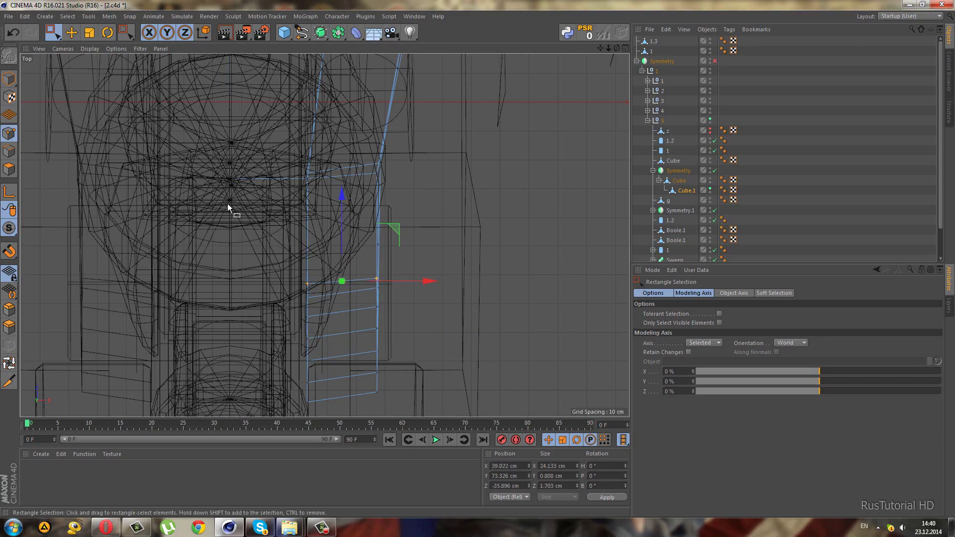
key("F1")
mouse_move(348, 271)
left_mouse_down("alt")
mouse_move(226, 203)
mouse_move(315, 173)
mouse_move(340, 214)
mouse_move(285, 252)
mouse_move(216, 239)
mouse_move(270, 243)
mouse_move(326, 229)
mouse_move(321, 217)
mouse_move(250, 231)
mouse_move(183, 203)
left_mouse_up("alt")
With Live Selection in Polygon mode, extrude the selected polygon outward 39.7 cm.
left_click(53, 33)
left_click(92, 43)
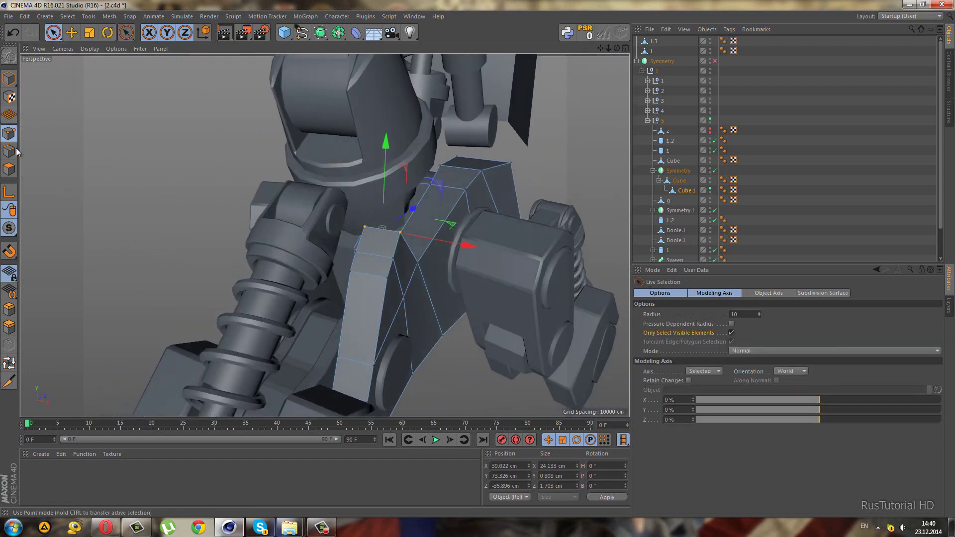
left_click(9, 167)
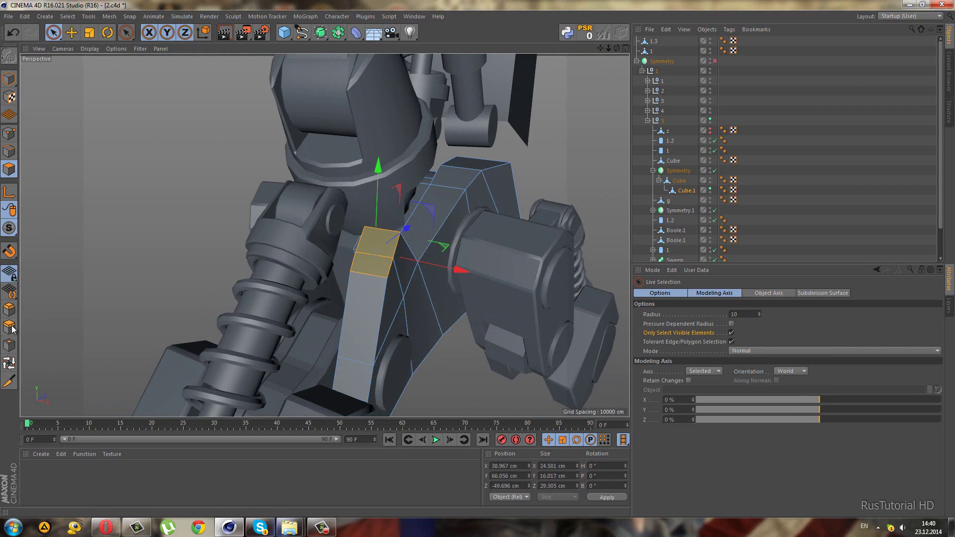
key("d")
mouse_move(252, 273)
left_mouse_down()
mouse_move(252, 283)
mouse_move(160, 252)
mouse_move(213, 252)
mouse_move(227, 214)
mouse_move(291, 270)
left_mouse_up()
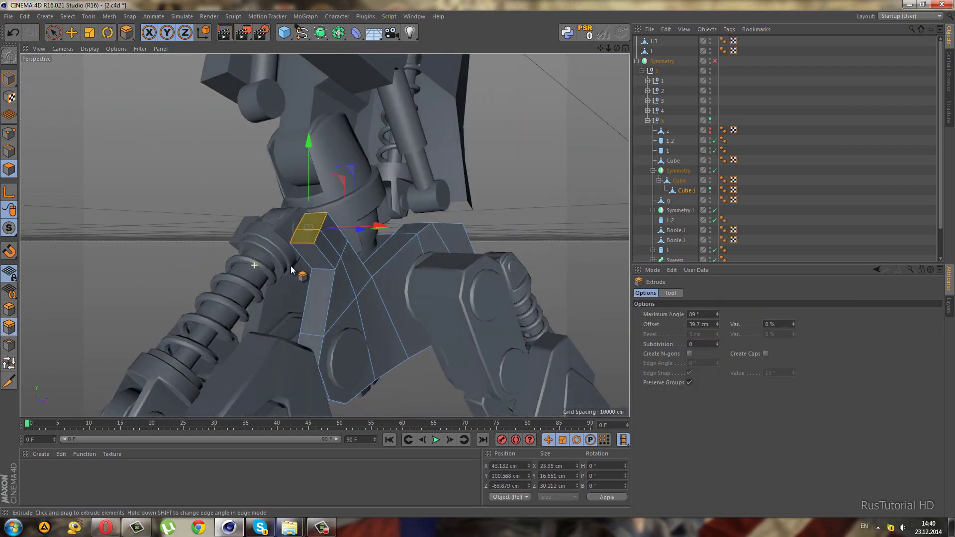
Shift the extruded face slightly along X in the Top view.
middle_click(291, 269)
middle_click(559, 134)
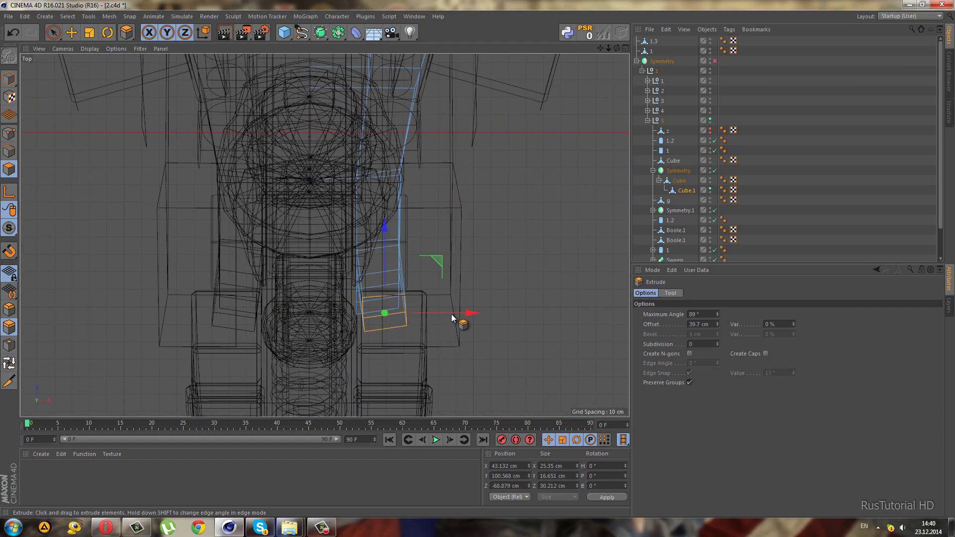
left_click_drag(451, 315, 443, 312)
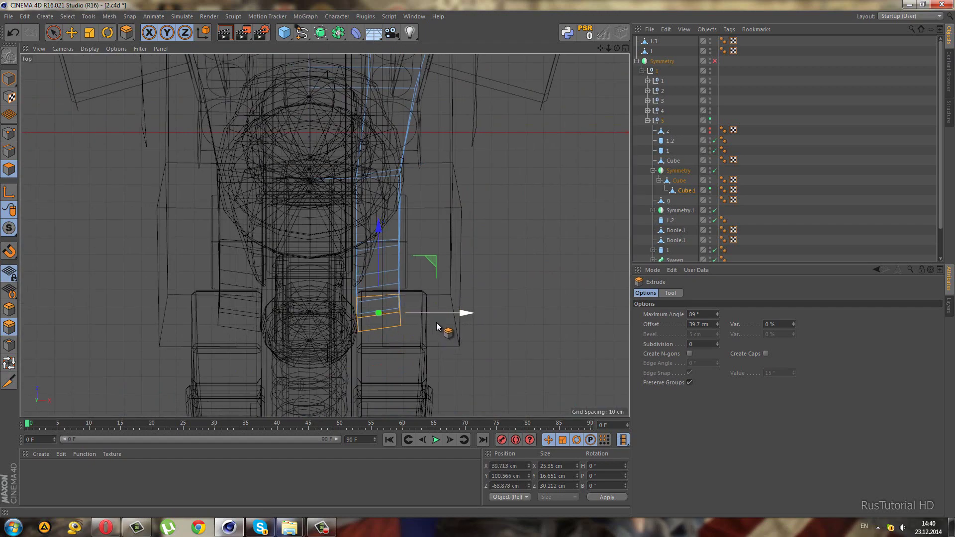
scroll(398, 329, "up", 3)
middle_click(181, 102)
middle_click(151, 99)
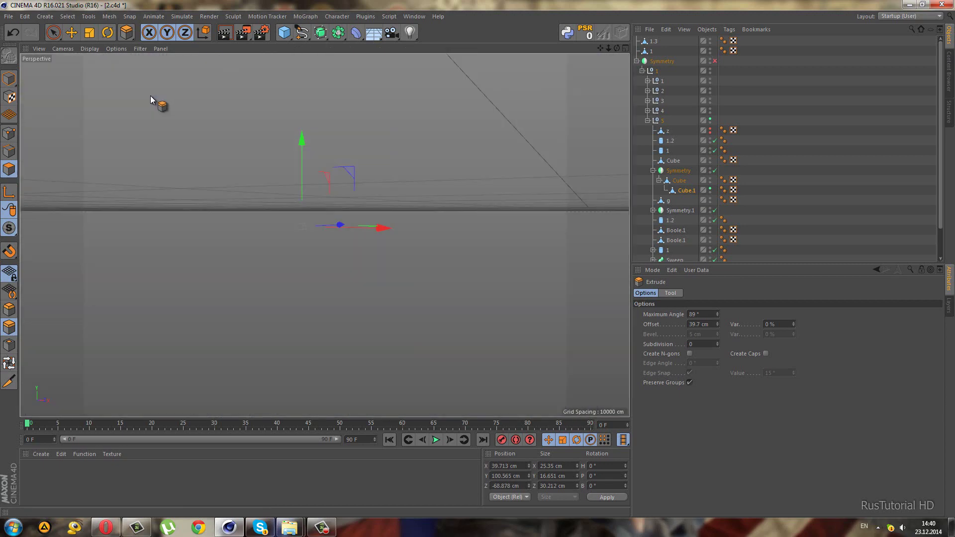
Pull a Cube.1 vertex down to about Y 46.3 cm, Z −93.3 cm in the Right view.
left_click(54, 33)
left_click(82, 56)
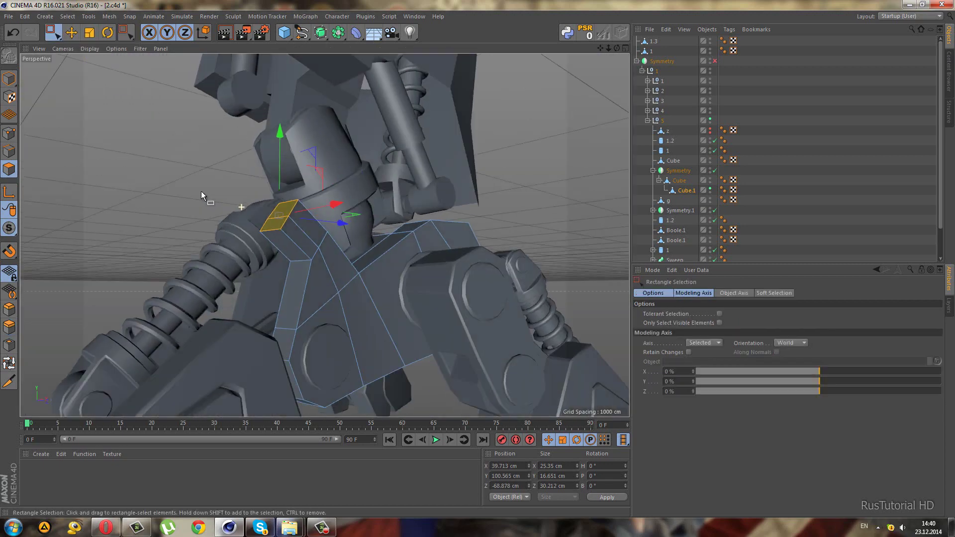
mouse_move(201, 191)
left_mouse_down("alt")
mouse_move(174, 196)
mouse_move(178, 188)
left_mouse_up("alt")
middle_click(178, 188)
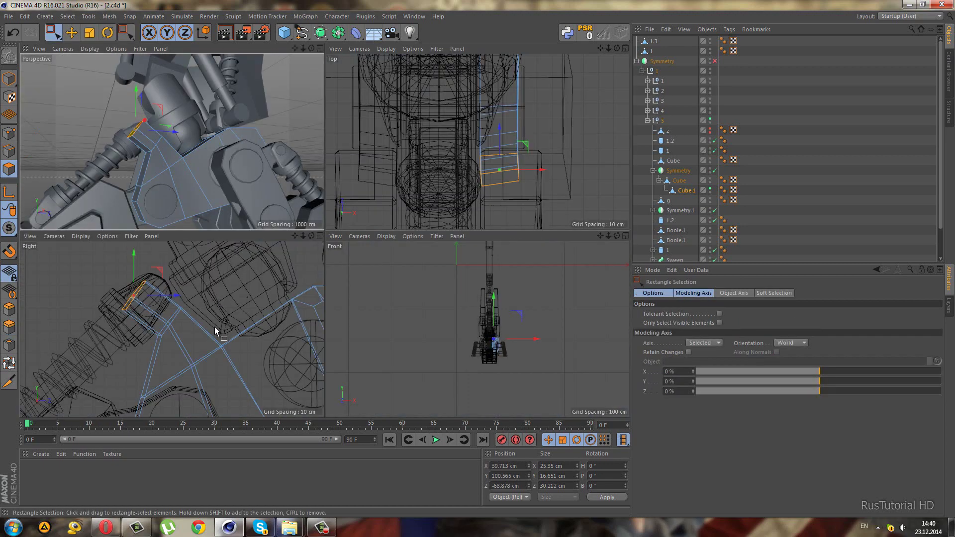
middle_click(217, 331)
left_click(5, 137)
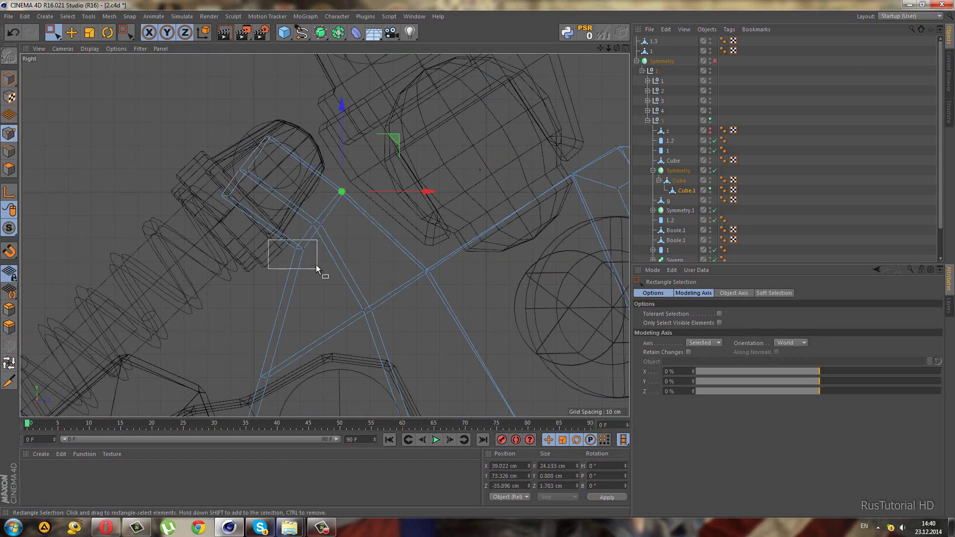
mouse_move(361, 193)
left_mouse_down()
mouse_move(313, 260)
mouse_move(315, 250)
mouse_move(303, 253)
left_mouse_up()
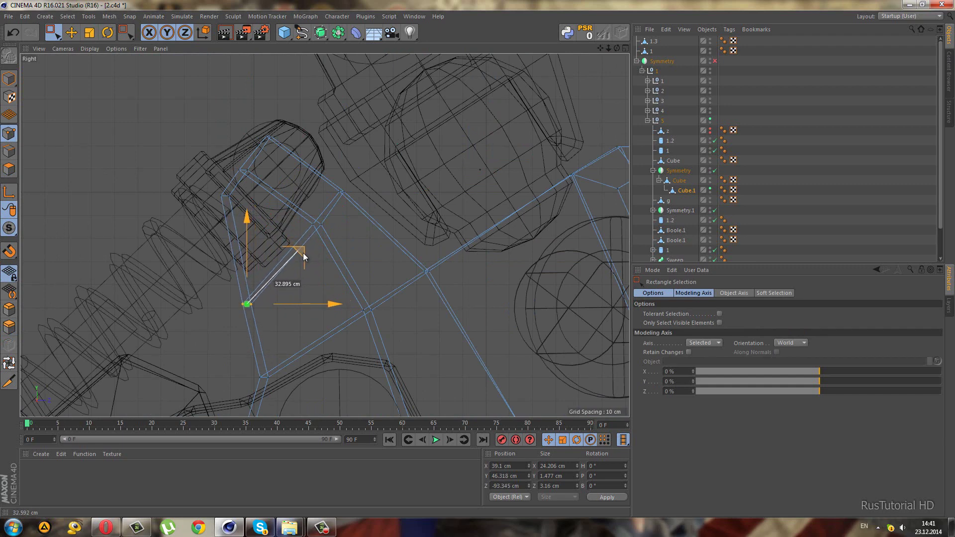
middle_click(303, 253)
middle_click(192, 144)
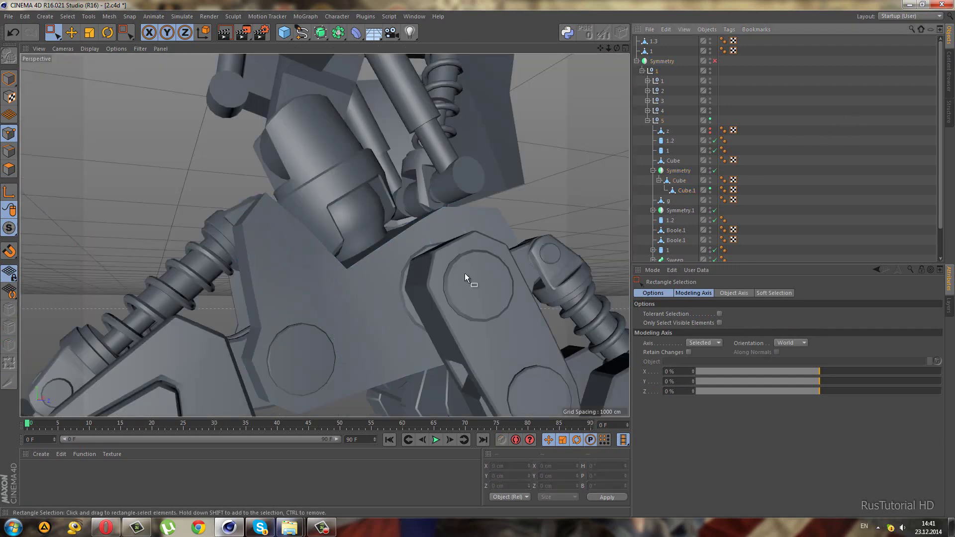
In Model mode, select the spring-top cylinders and the Symmetry object.
mouse_move(235, 249)
left_mouse_down("alt")
mouse_move(271, 289)
mouse_move(336, 282)
mouse_move(312, 250)
mouse_move(247, 234)
mouse_move(539, 255)
mouse_move(285, 270)
mouse_move(245, 259)
mouse_move(264, 240)
mouse_move(248, 255)
mouse_move(355, 259)
mouse_move(302, 235)
left_mouse_up("alt")
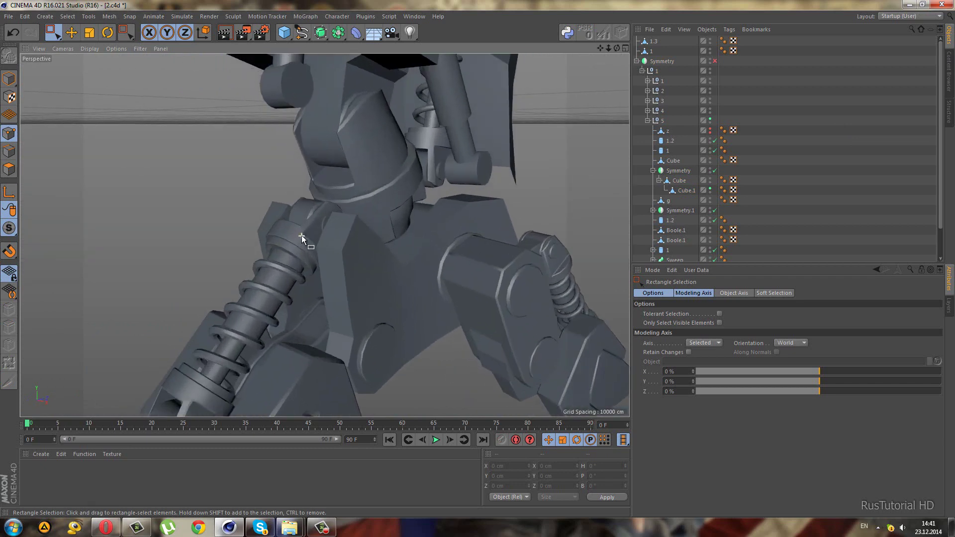
mouse_move(85, 163)
left_mouse_down("alt")
mouse_move(325, 258)
mouse_move(324, 270)
mouse_move(29, 81)
left_mouse_up("alt")
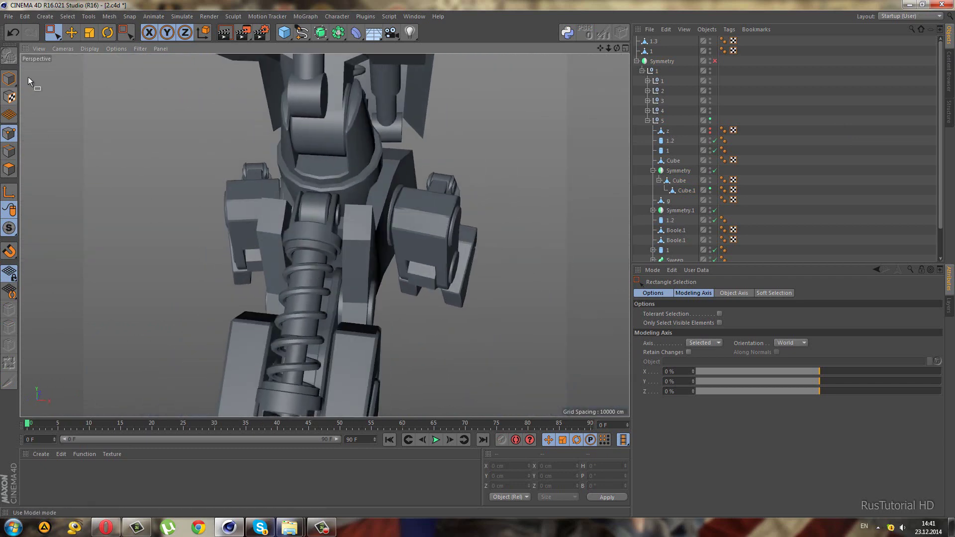
left_click(5, 84)
left_click(309, 201)
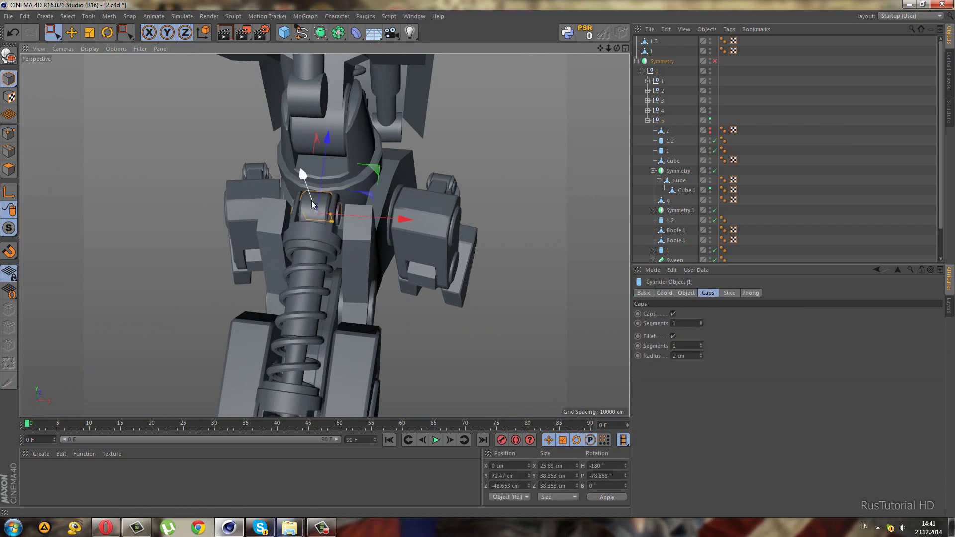
mouse_move(308, 201)
left_mouse_down("alt")
mouse_move(348, 224)
mouse_move(473, 260)
mouse_move(436, 258)
mouse_move(373, 229)
mouse_move(389, 251)
mouse_move(377, 259)
mouse_move(297, 240)
mouse_move(201, 199)
mouse_move(243, 202)
left_mouse_up("alt")
left_click(355, 234)
left_click(309, 241)
Select the 1.3 part, maximise the Right view and pick Cube.1 in Point mode.
middle_click(330, 289)
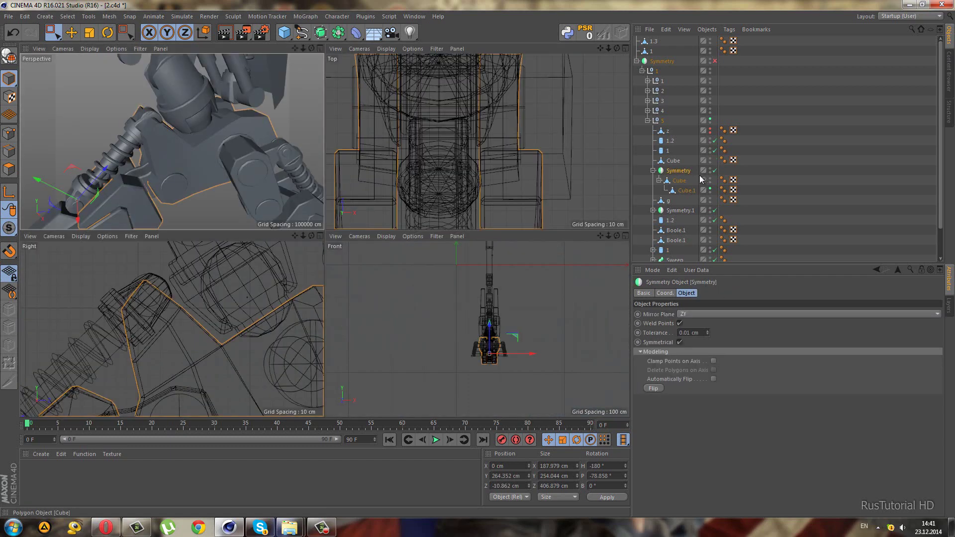
left_click(114, 342)
left_click(198, 319)
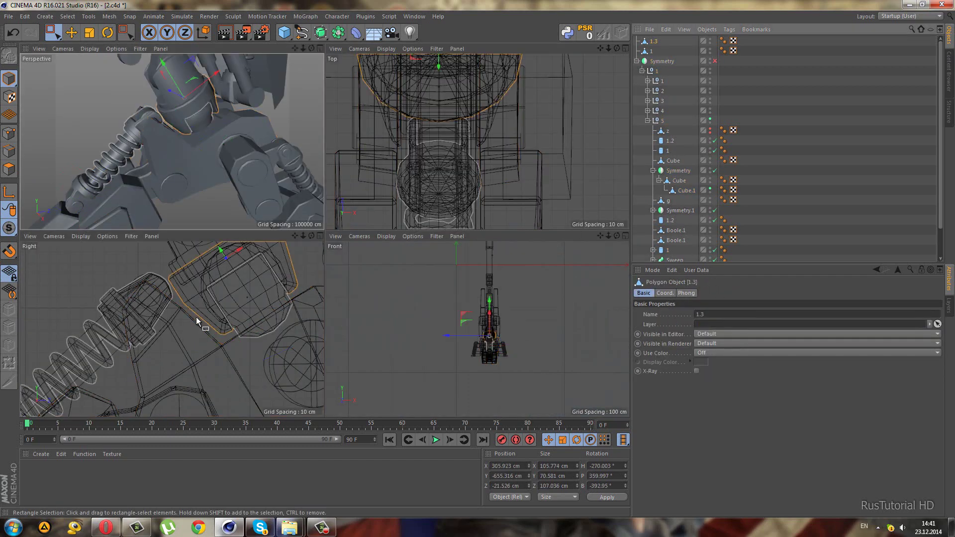
middle_click(173, 301)
left_click(18, 138)
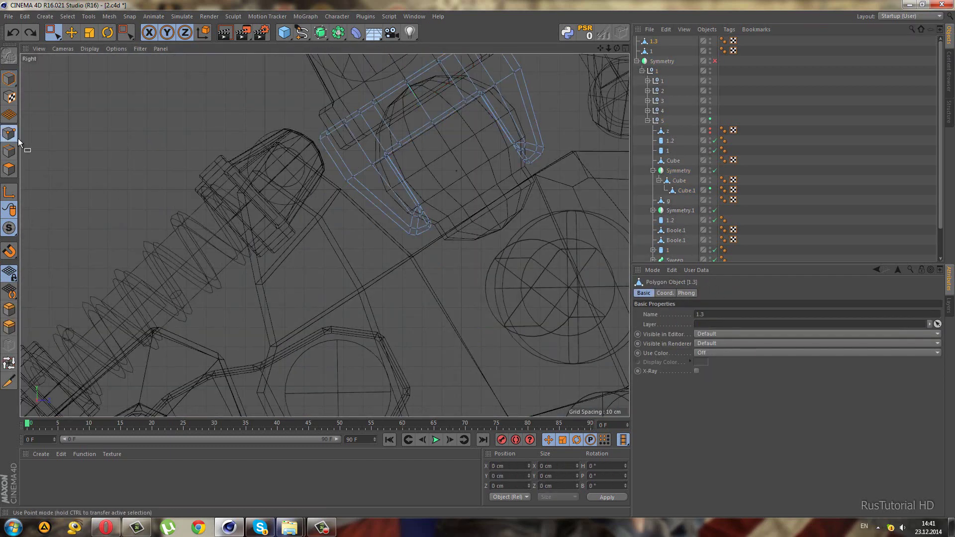
left_click(683, 192)
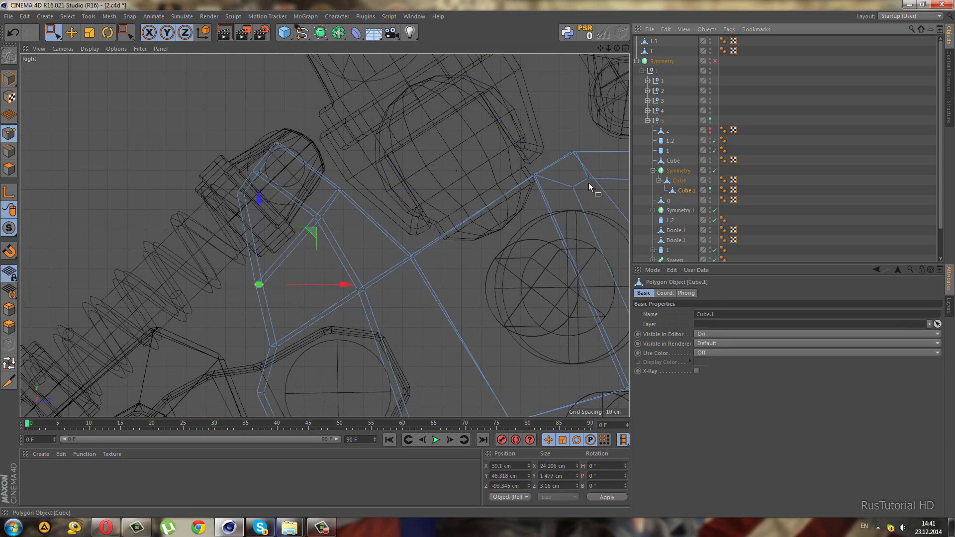
Drag Cube.1's top vertex onto the spring end cap's corner, near Y 109.7, Z −46.9 cm.
scroll(294, 147, "up", 3)
left_click(271, 138)
scroll(279, 105, "up", 2)
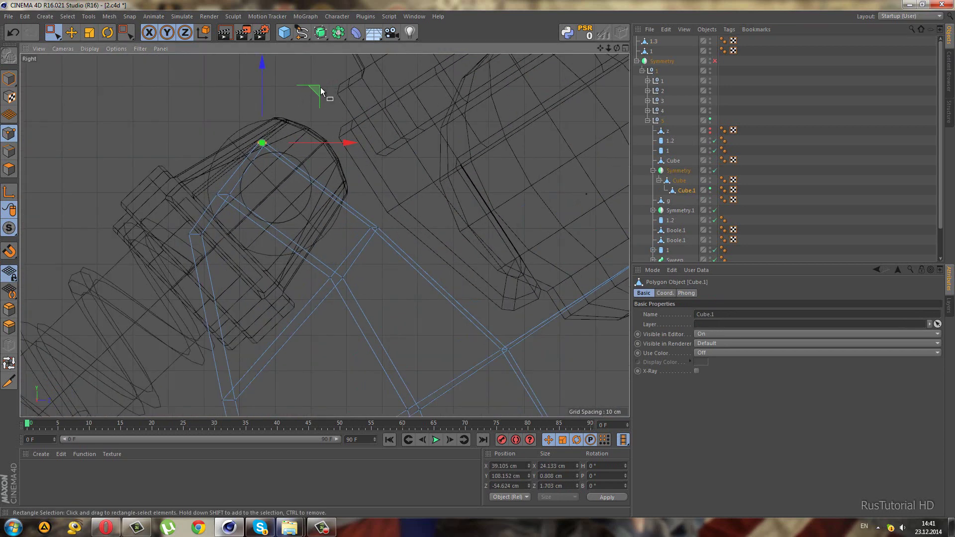
left_click_drag(321, 87, 324, 53)
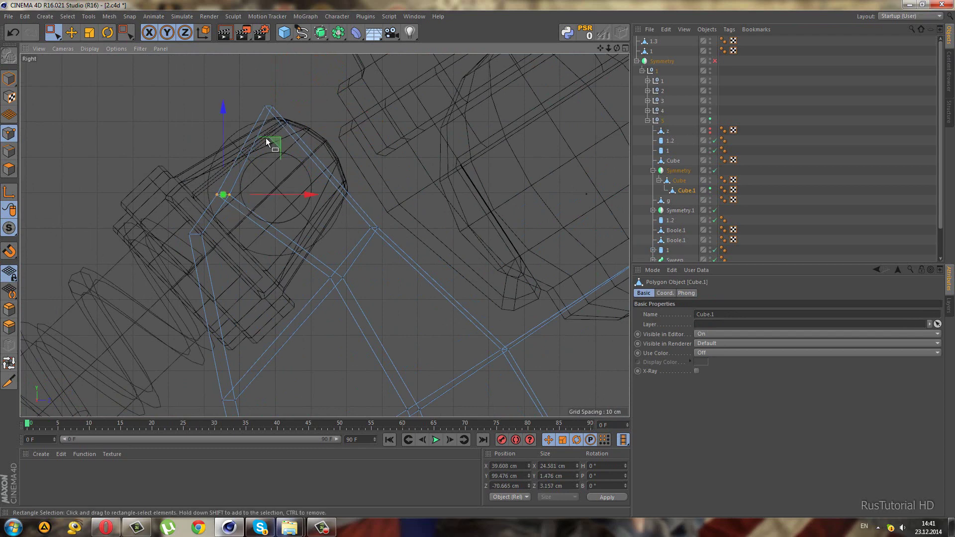
mouse_move(271, 141)
left_mouse_down()
mouse_move(259, 126)
mouse_move(272, 114)
left_mouse_up()
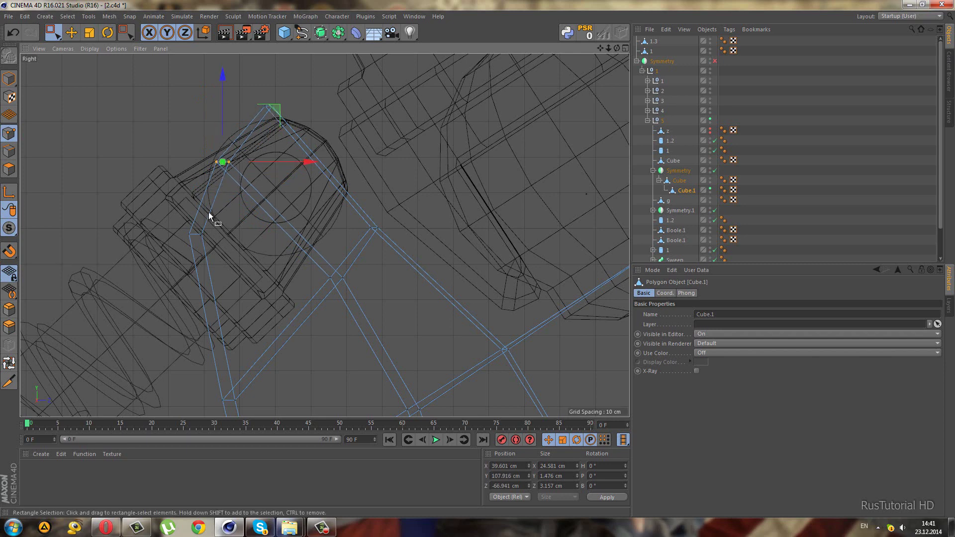
left_click_drag(243, 188, 229, 169)
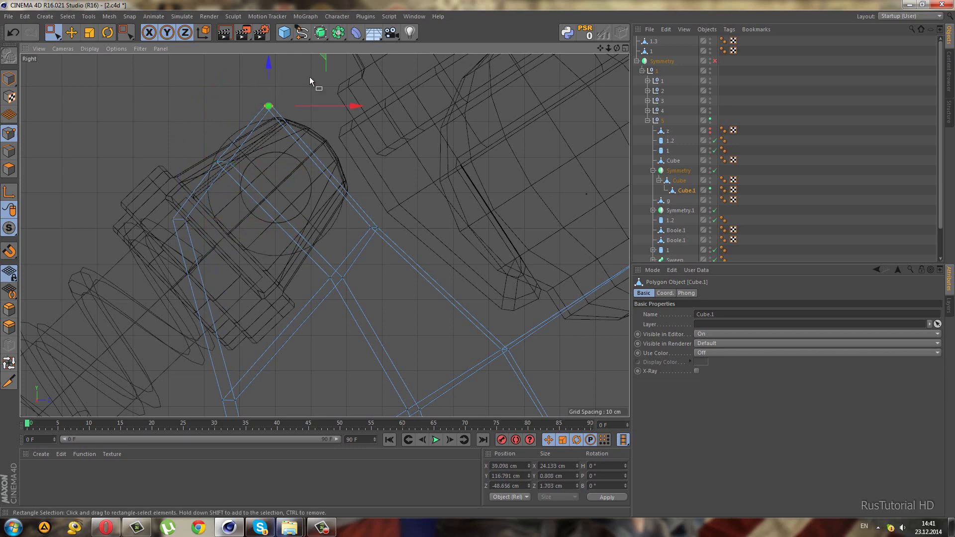
mouse_move(320, 59)
left_mouse_down()
mouse_move(340, 59)
mouse_move(339, 74)
left_mouse_up()
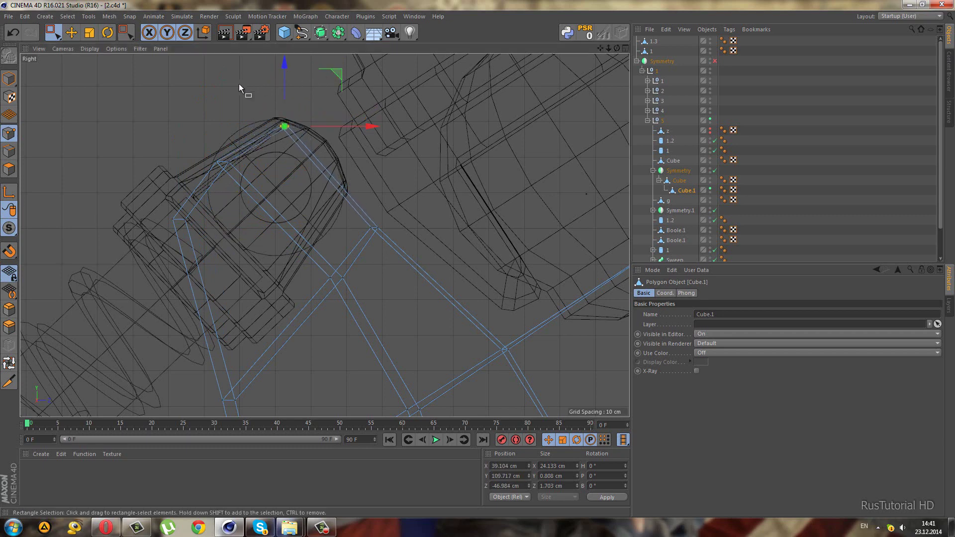
key("F1")
left_click(840, 73)
Select Cube.1, hide the other leg parts and move it 310 cm along X.
mouse_move(424, 210)
left_mouse_down("alt")
mouse_move(299, 250)
mouse_move(320, 223)
left_mouse_up("alt")
right_click_drag(320, 223, 343, 256, "alt")
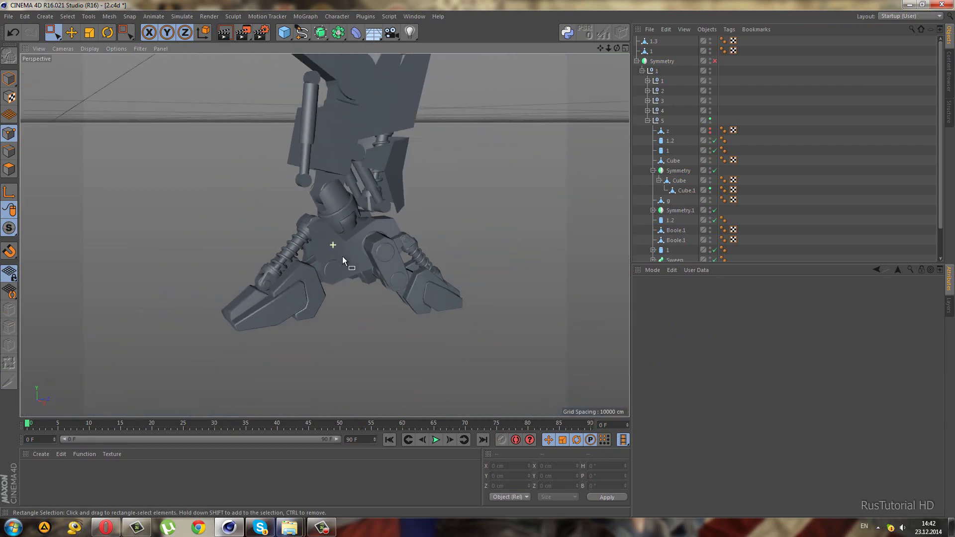
mouse_move(342, 256)
left_mouse_down("alt")
mouse_move(282, 227)
mouse_move(326, 226)
left_mouse_up("alt")
mouse_move(479, 255)
left_mouse_down("alt")
mouse_move(351, 235)
mouse_move(263, 247)
mouse_move(411, 261)
mouse_move(554, 250)
mouse_move(372, 251)
mouse_move(367, 292)
mouse_move(348, 296)
left_mouse_up("alt")
scroll(352, 269, "up", 3)
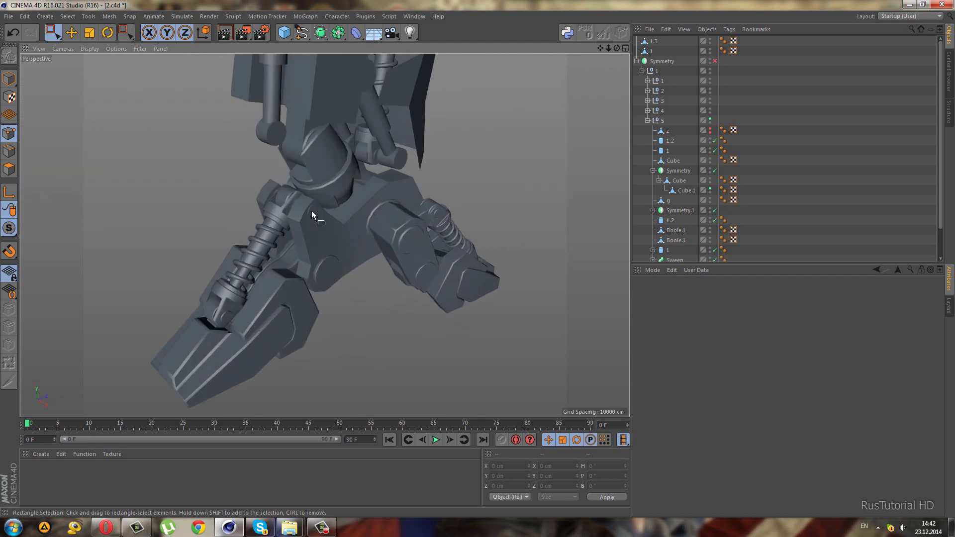
left_click(9, 79)
left_click(687, 190)
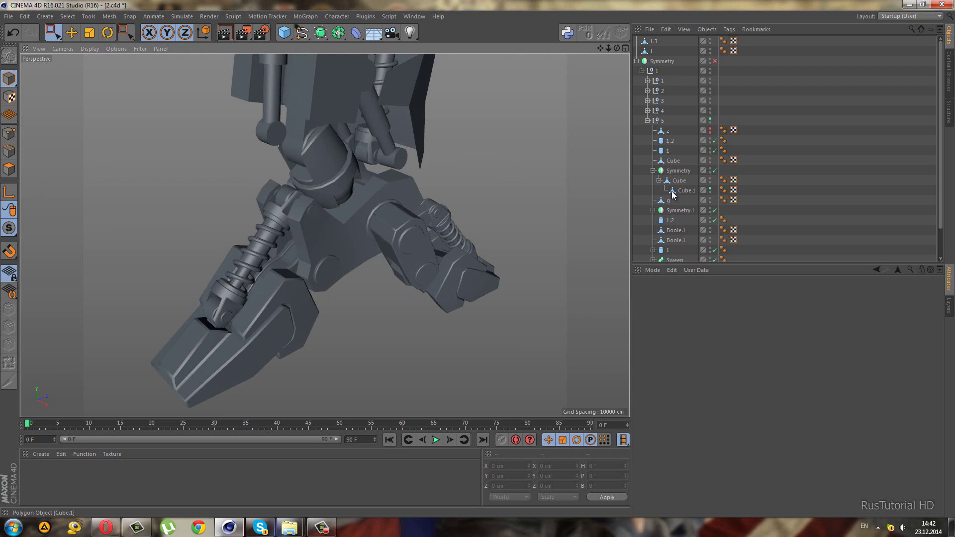
left_click(710, 120)
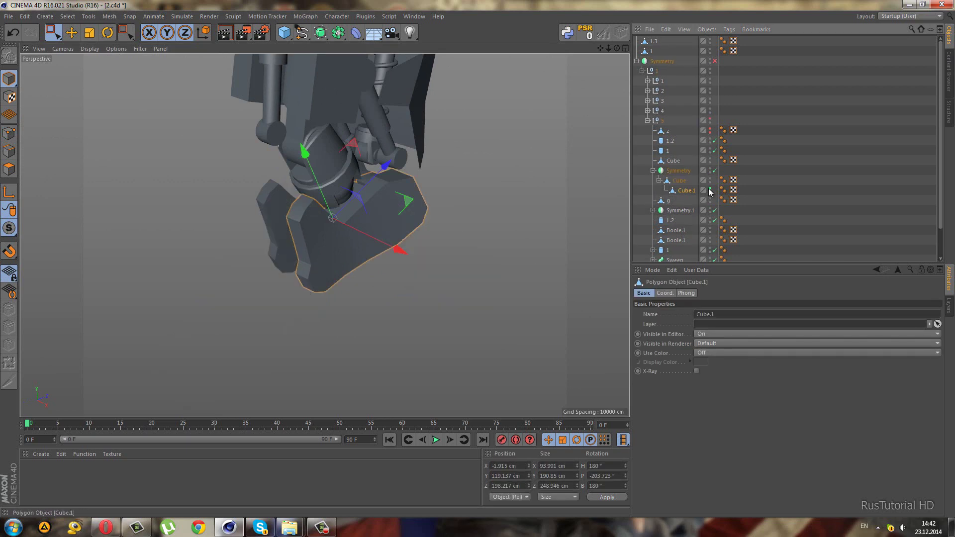
left_click_drag(395, 246, 587, 336)
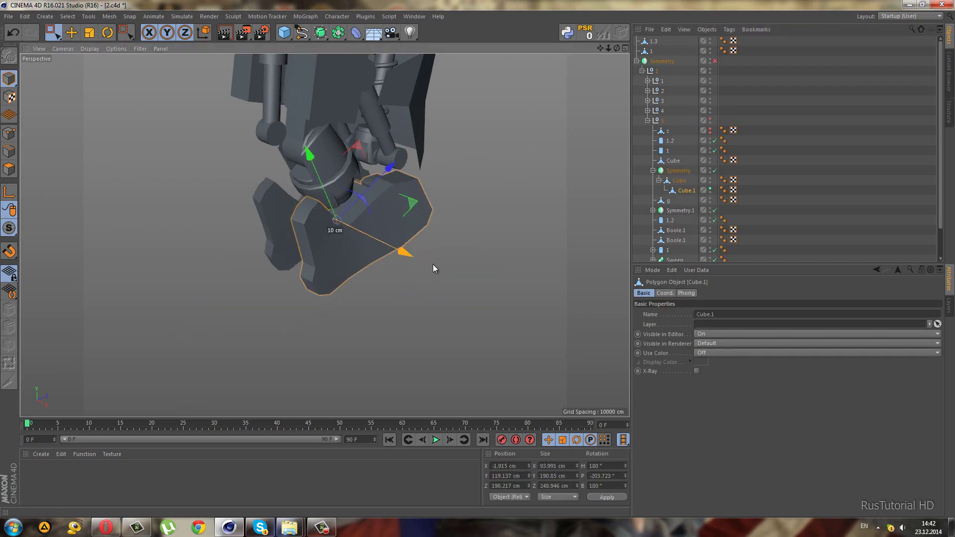
Select the foot part's outer edge loop using Loop Selection in Edges mode.
left_click(9, 150)
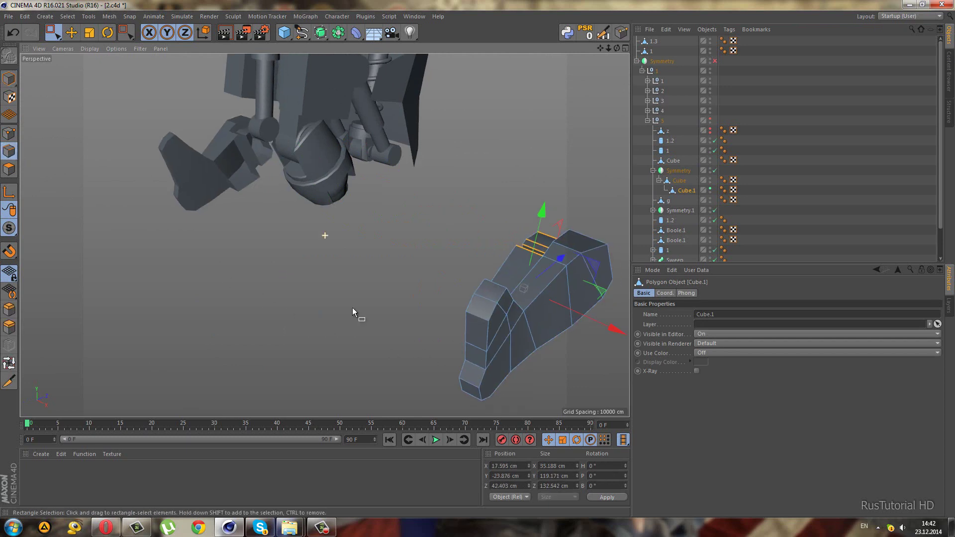
left_click_drag(353, 307, 348, 243, "alt")
scroll(348, 243, "up", 3)
key("u")
key("l")
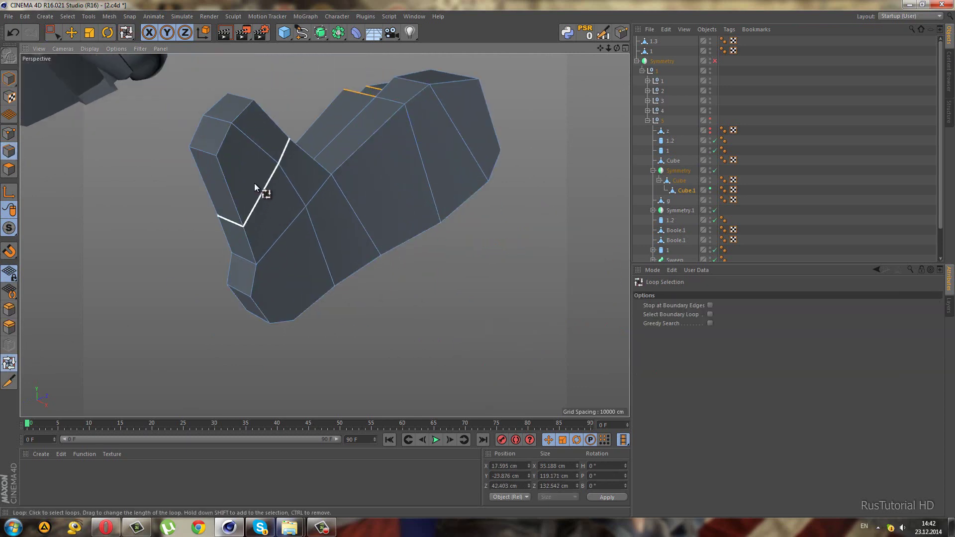
left_click(222, 184)
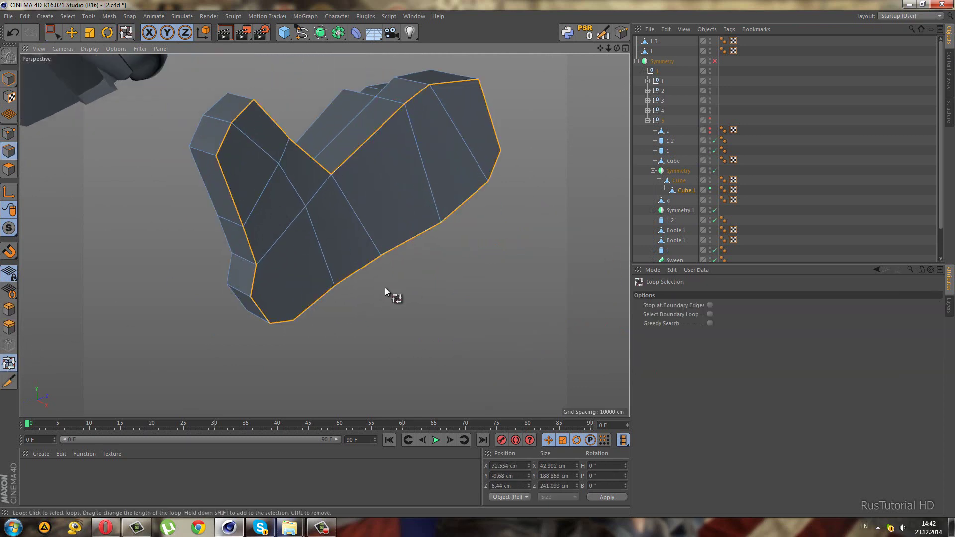
mouse_move(385, 288)
left_mouse_down("alt")
mouse_move(339, 259)
mouse_move(426, 228)
mouse_move(500, 234)
mouse_move(530, 261)
mouse_move(498, 230)
mouse_move(518, 156)
mouse_move(484, 199)
left_mouse_up("alt")
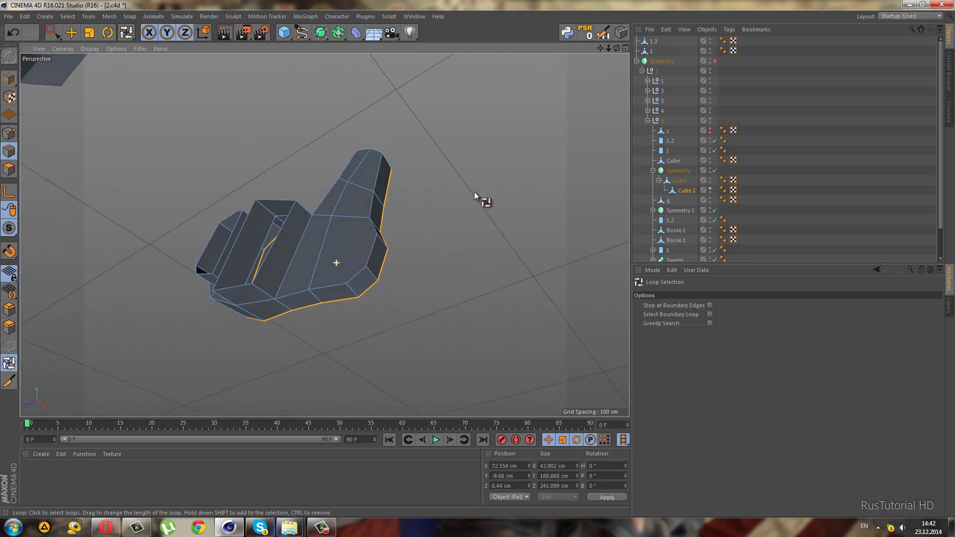
scroll(341, 284, "up", 5)
scroll(369, 314, "down", 5)
mouse_move(368, 313)
left_mouse_down("alt")
mouse_move(157, 243)
mouse_move(118, 121)
left_mouse_up("alt")
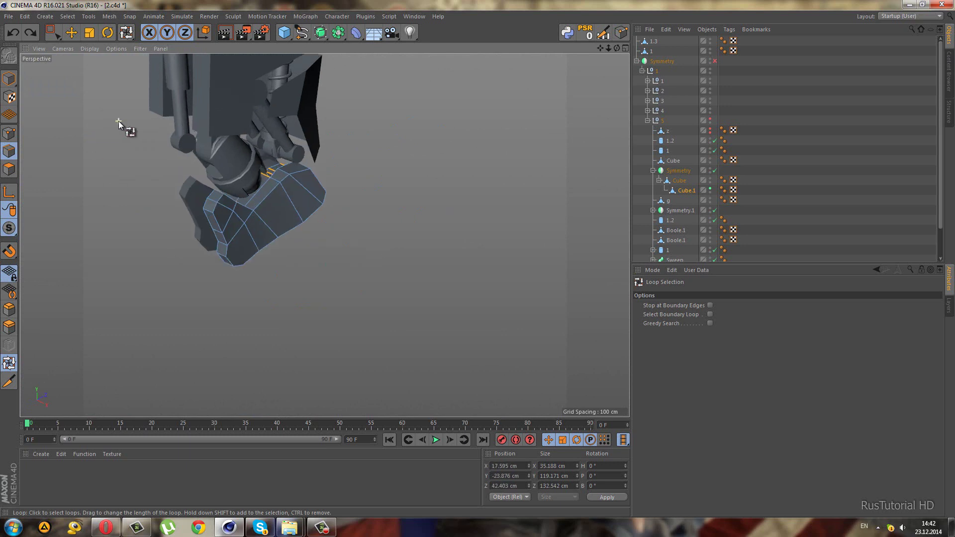
scroll(118, 121, "up", 2)
Duplicate Symmetry as Symmetry.2, make Cube.1 its direct child and convert it editable.
left_click(682, 192)
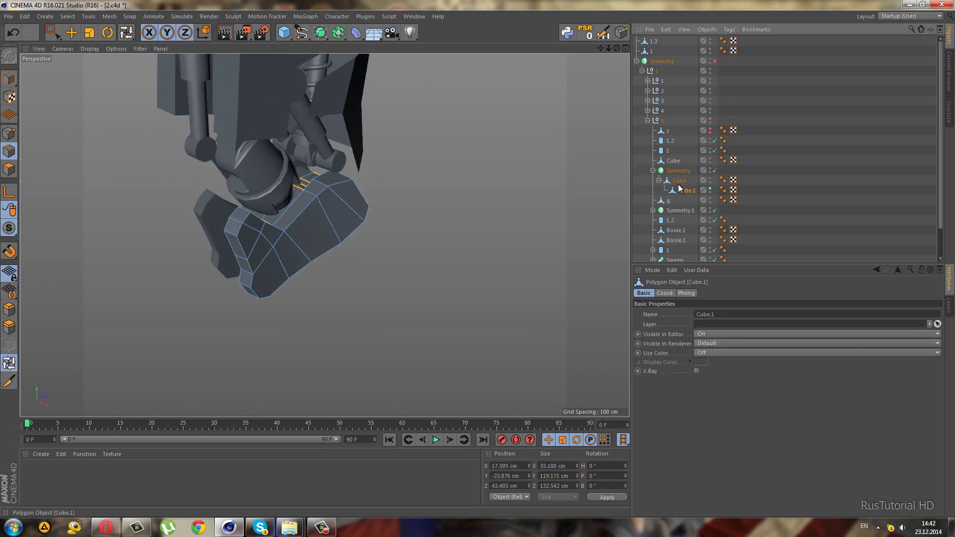
left_click(676, 171)
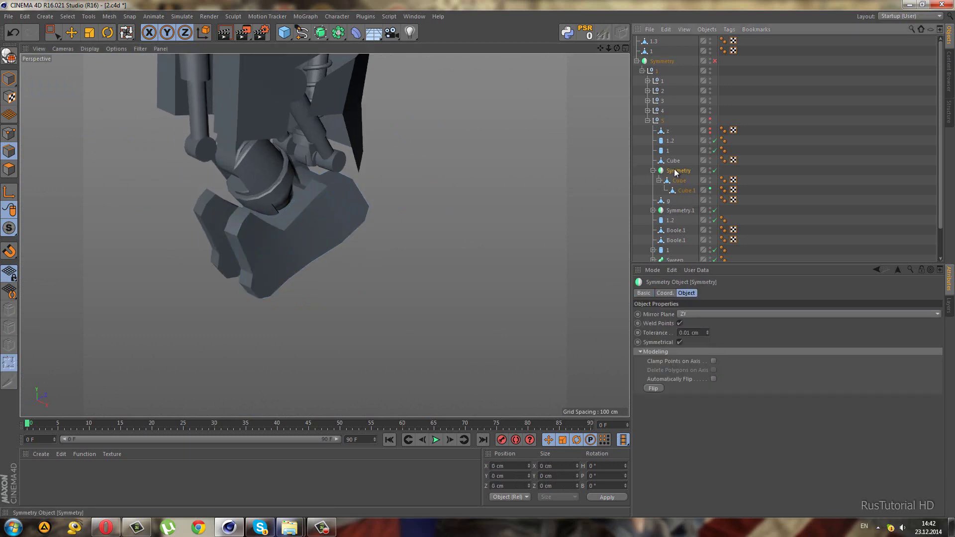
left_click_drag(675, 166, 676, 166, "ctrl")
left_click(685, 191)
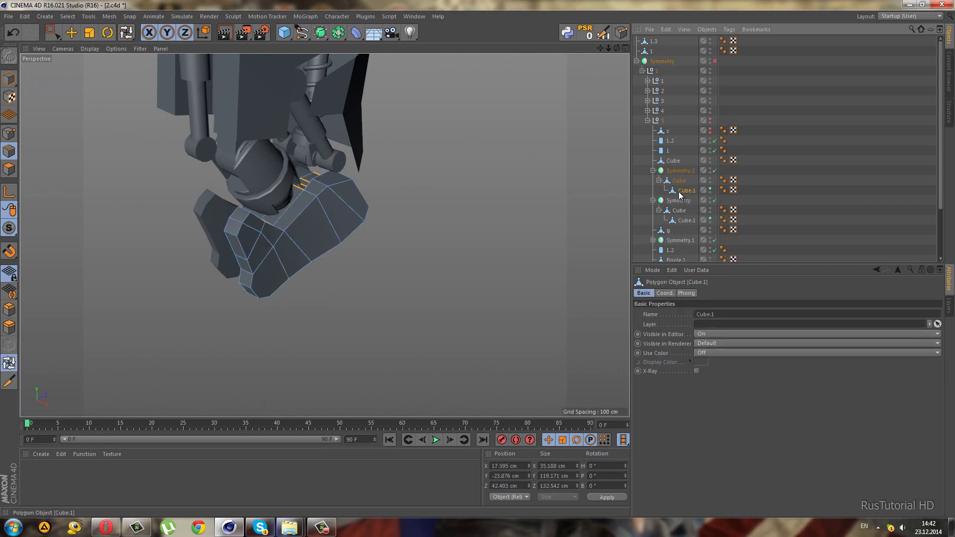
left_click(680, 182)
left_click_drag(677, 174, 678, 172)
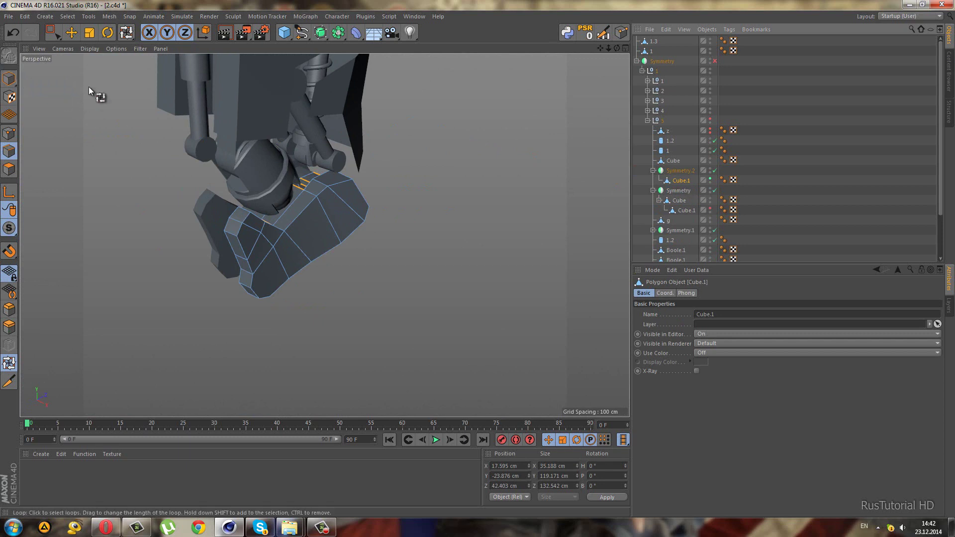
key("c")
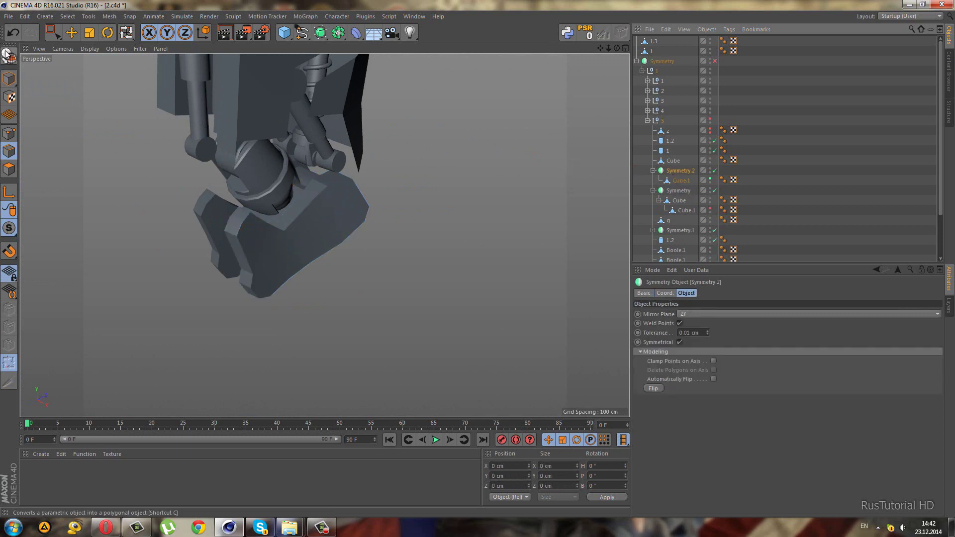
left_click(653, 171)
left_click(680, 181)
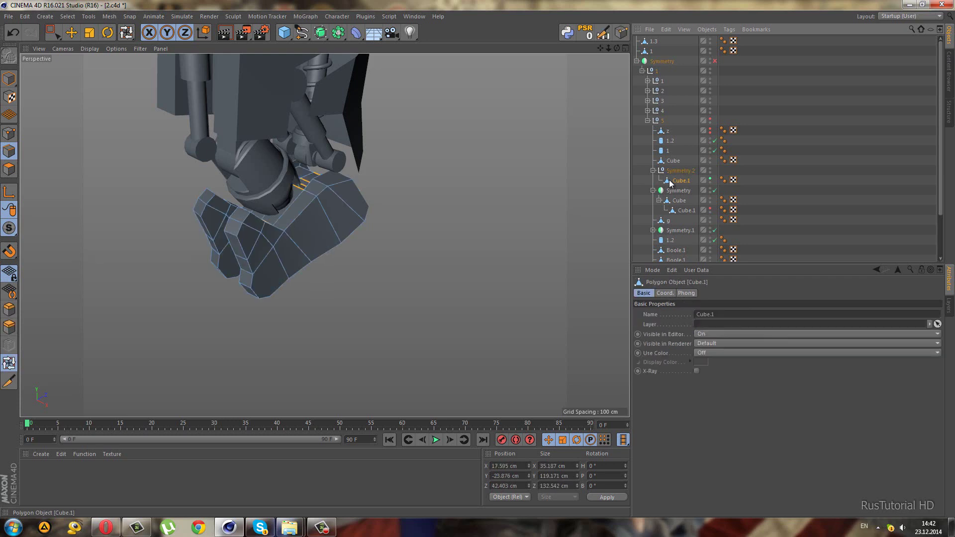
Move the foot copy 500 cm along X and view its edges in the maximised Right view.
left_click_drag(320, 252, 27, 97, "alt")
left_click(9, 79)
left_click(54, 32)
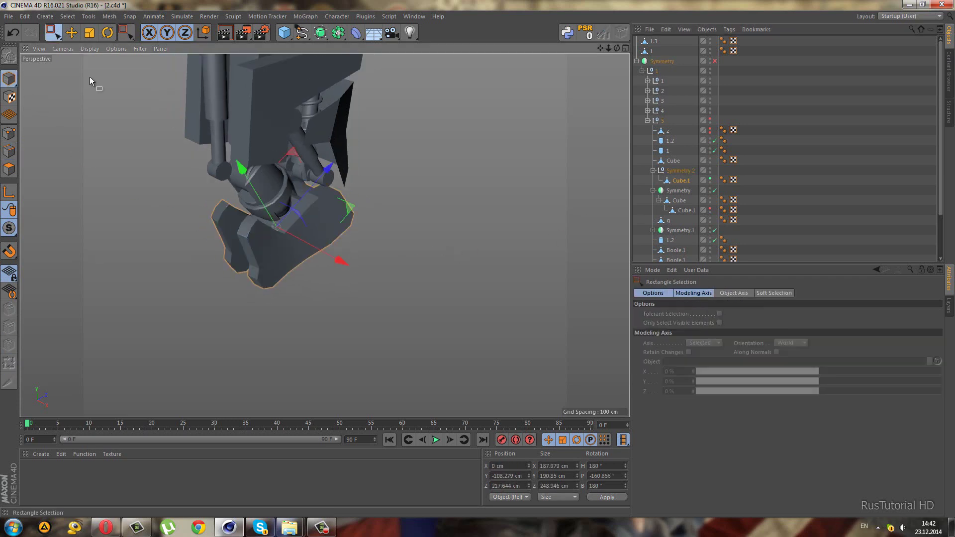
left_click_drag(339, 262, 615, 359)
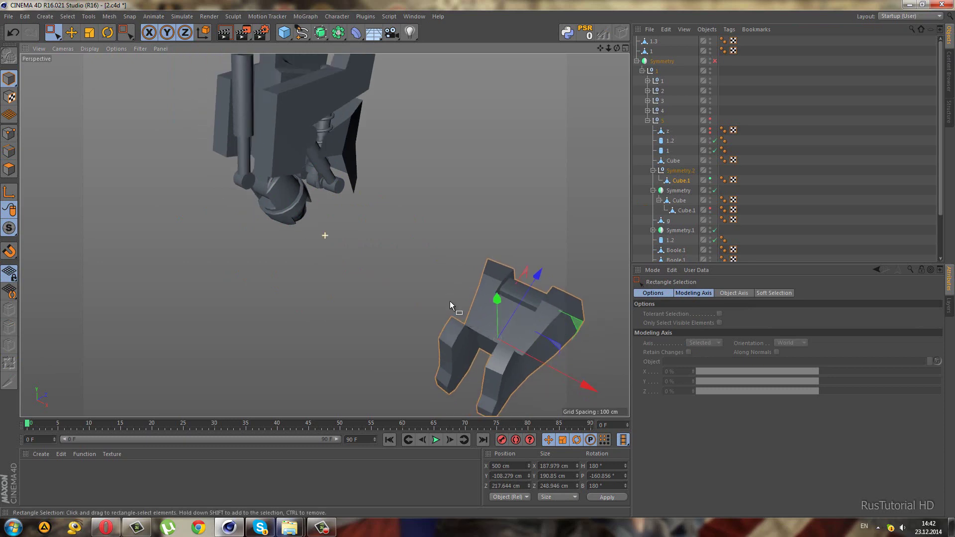
key("o")
left_click(6, 165)
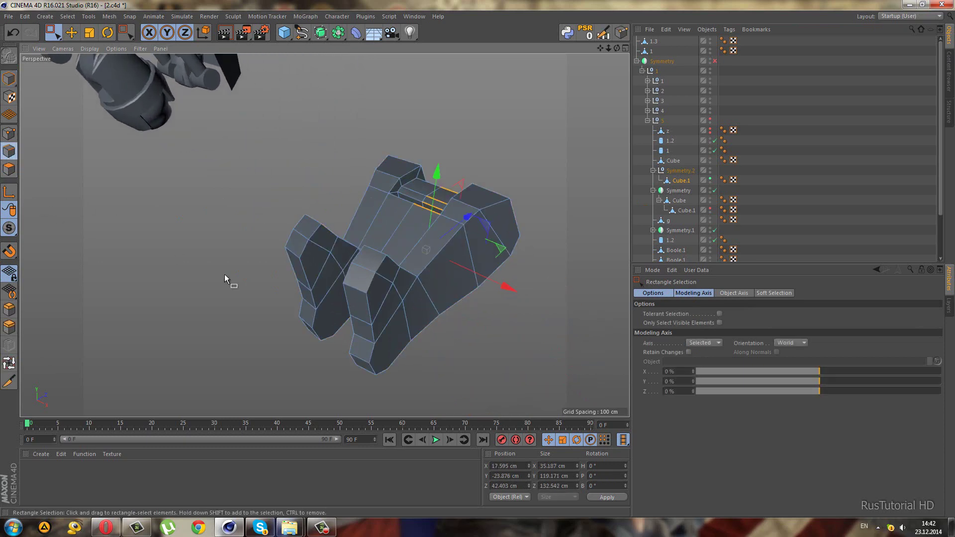
scroll(452, 335, "up", 5)
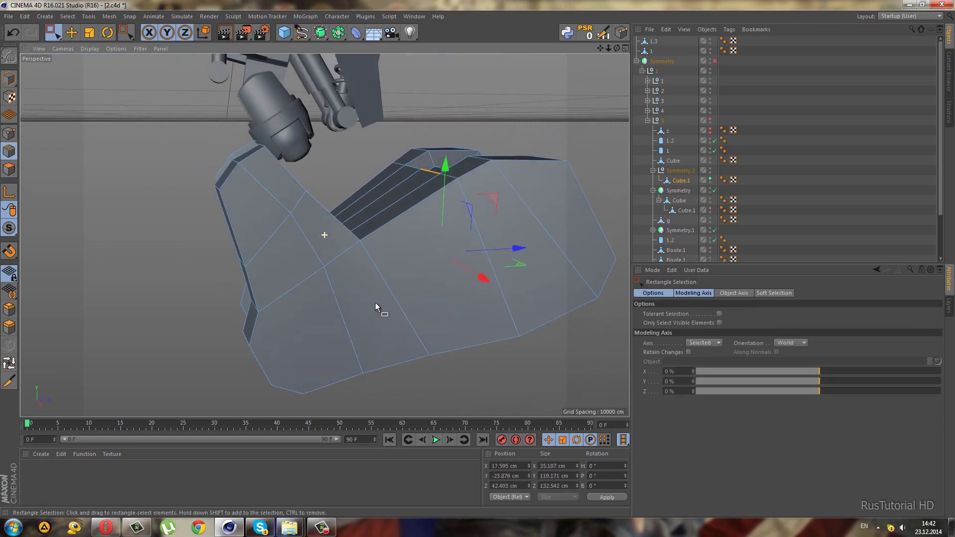
middle_click(375, 302)
middle_click(242, 330)
In Points mode, pull the profile's edge-intersection point down-left about 6.6 cm.
left_click(11, 135)
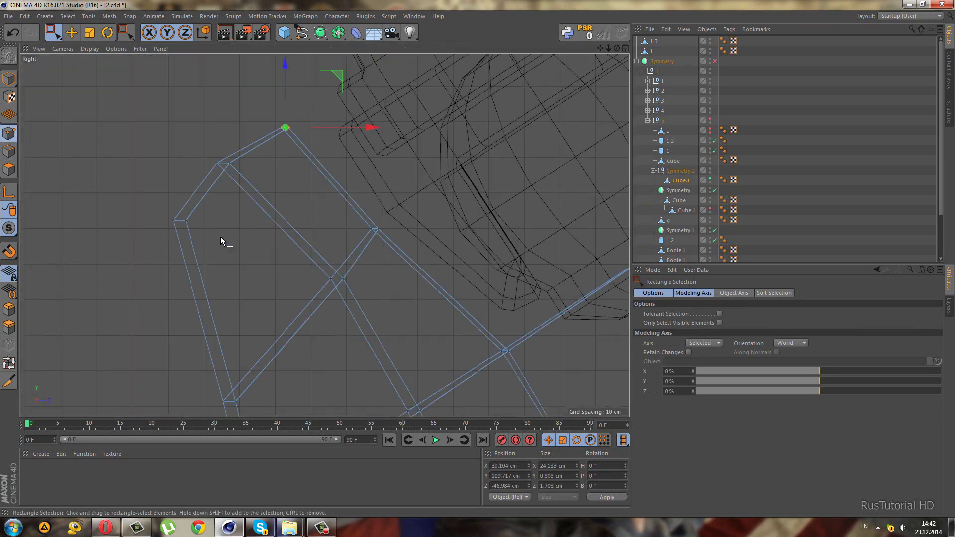
left_click_drag(350, 307, 350, 308)
mouse_move(390, 228)
left_mouse_down()
mouse_move(370, 236)
mouse_move(373, 284)
left_mouse_up()
scroll(310, 190, "down", 3)
Pull the inner profile point down-left and push the bottom corner point right about 10 cm.
mouse_move(389, 216)
left_mouse_down()
mouse_move(388, 227)
mouse_move(384, 220)
left_mouse_up()
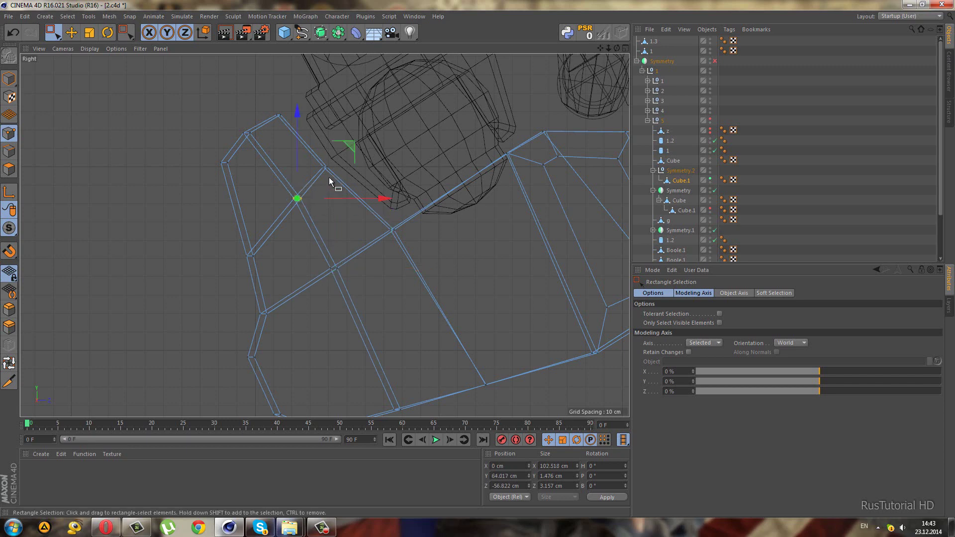
left_click_drag(348, 146, 345, 155)
left_click_drag(366, 224, 392, 343, "alt")
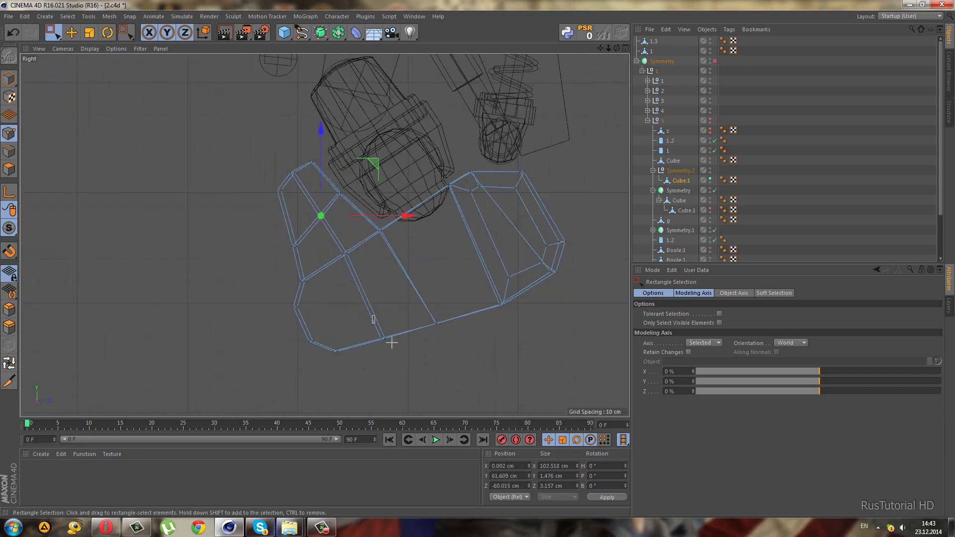
left_click(392, 343)
left_click_drag(438, 286, 448, 285)
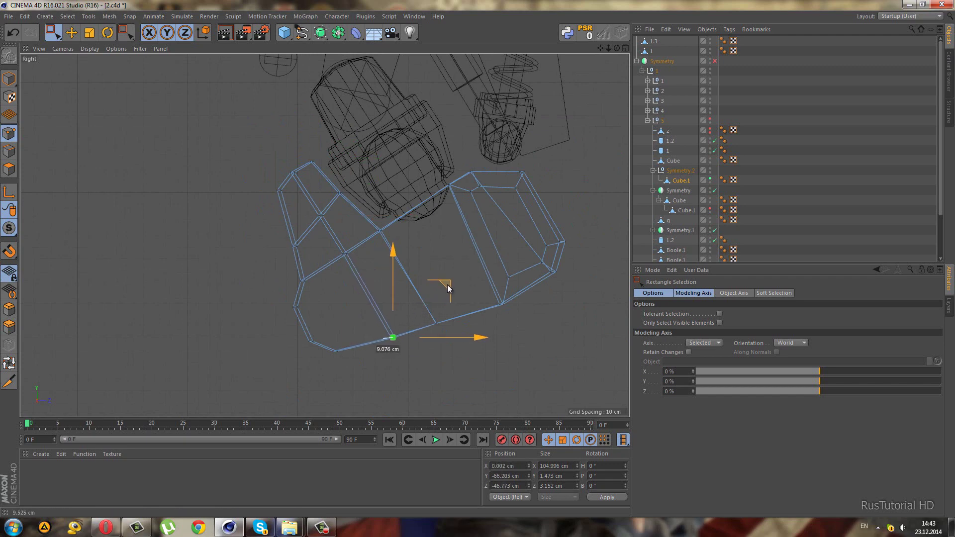
Maximize the Perspective view and enable Loop Selection in Edges mode.
middle_click(254, 144)
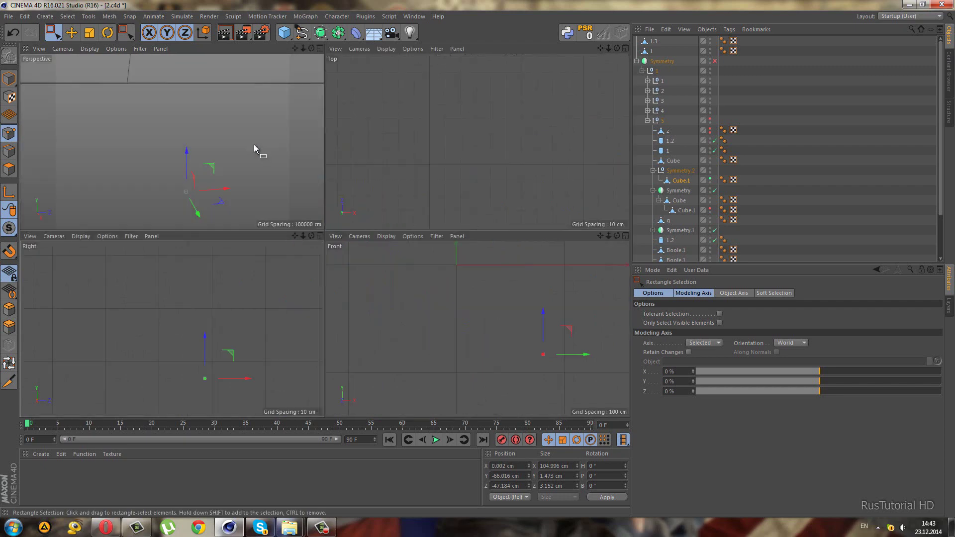
mouse_move(391, 259)
left_mouse_down("alt")
mouse_move(391, 323)
mouse_move(529, 242)
mouse_move(467, 271)
mouse_move(399, 277)
mouse_move(378, 334)
mouse_move(378, 375)
mouse_move(497, 280)
mouse_move(466, 250)
mouse_move(473, 228)
mouse_move(485, 235)
mouse_move(461, 282)
mouse_move(300, 270)
left_mouse_up("alt")
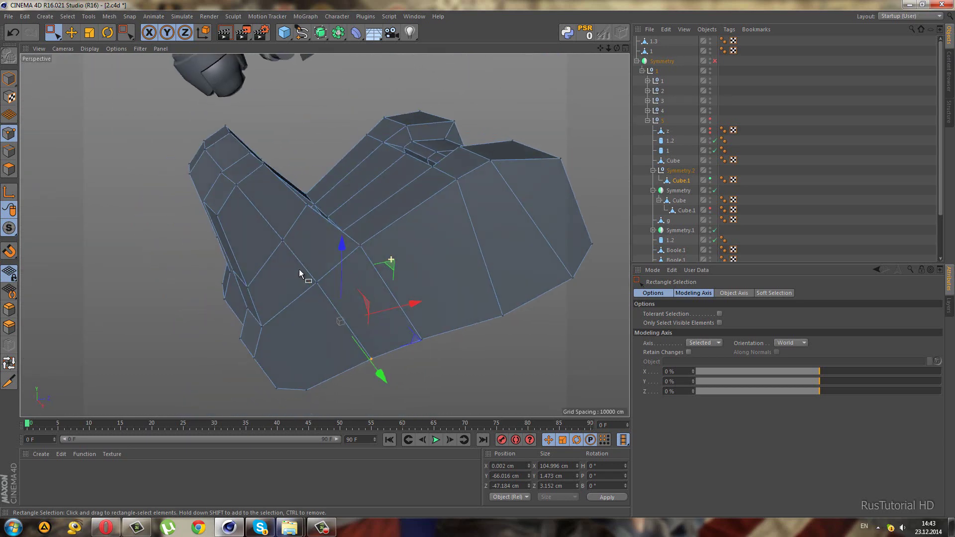
left_click(9, 363)
left_click(9, 151)
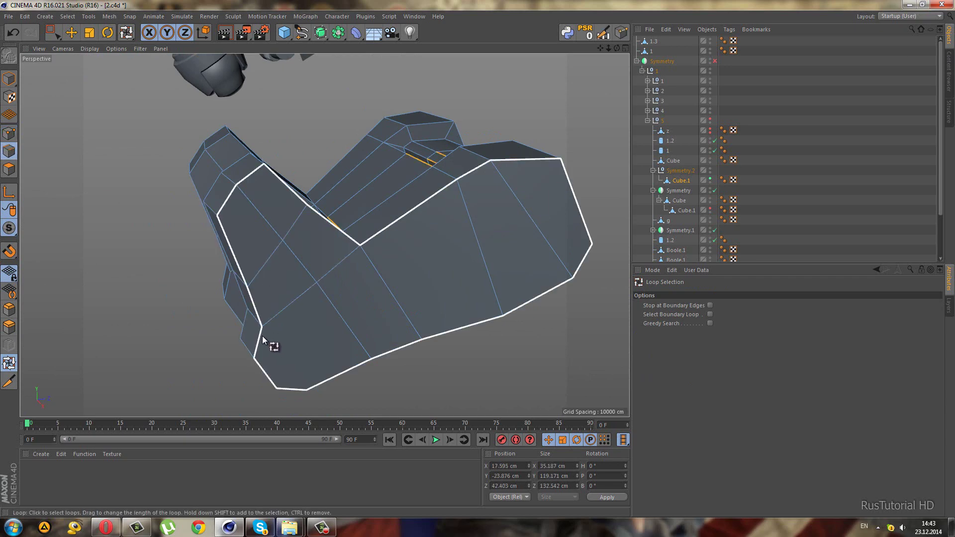
Select the outline edge loops of the foot body, both sides and both prongs.
left_click(283, 318)
mouse_move(354, 285)
left_mouse_down("alt")
mouse_move(449, 261)
mouse_move(519, 259)
mouse_move(228, 294)
mouse_move(219, 280)
left_mouse_up("alt")
left_click(220, 281, "shift")
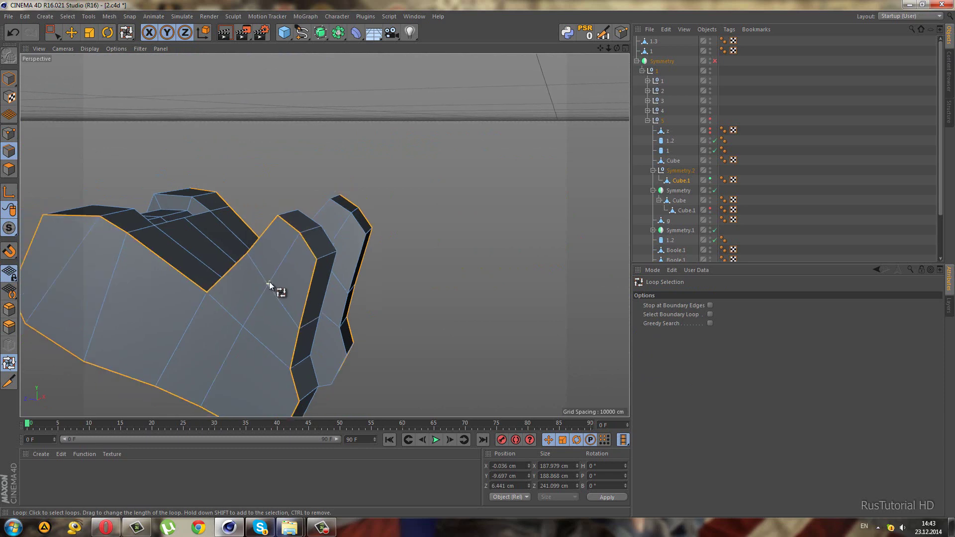
mouse_move(298, 282)
left_mouse_down("alt")
mouse_move(226, 296)
mouse_move(318, 261)
left_mouse_up("alt")
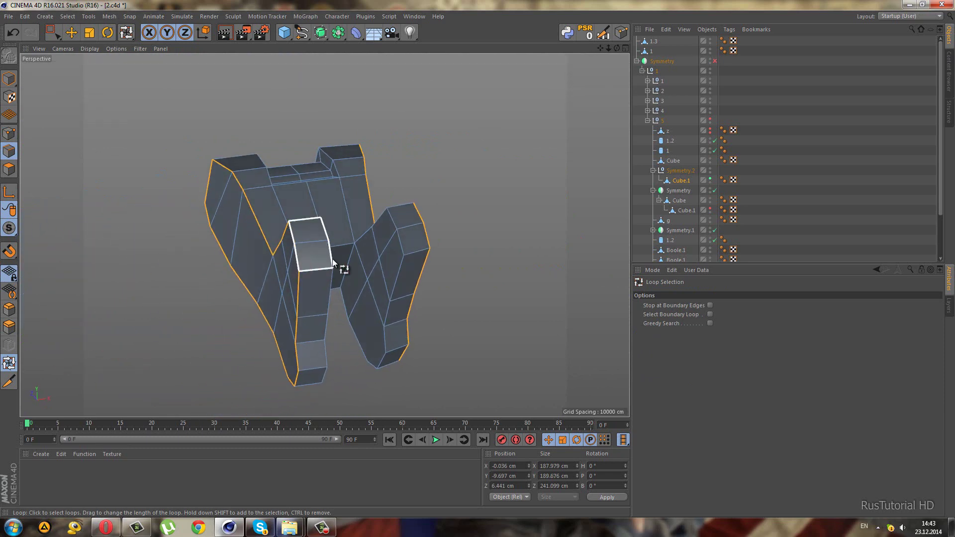
left_click(332, 263, "shift")
left_click(419, 237, "shift")
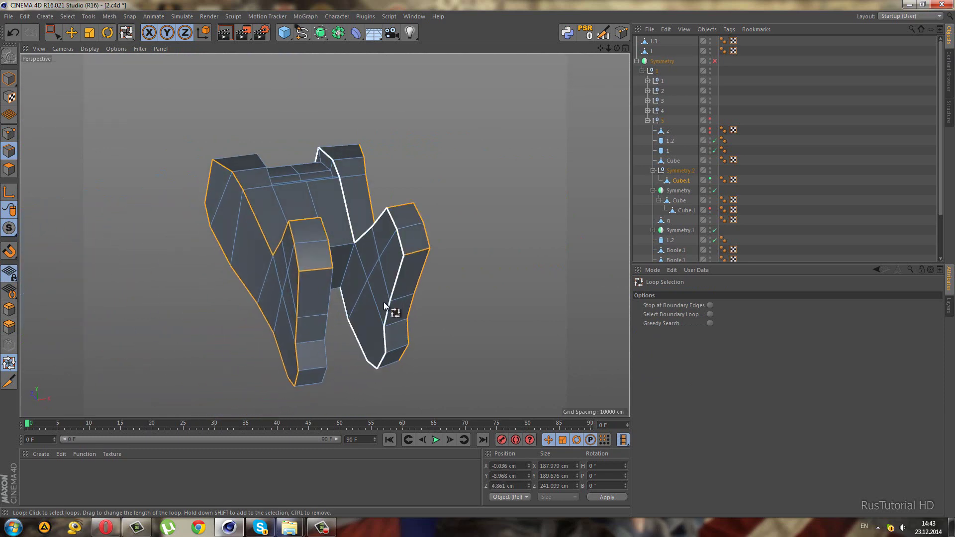
left_click(396, 267, "shift")
left_click_drag(362, 287, 220, 252, "alt")
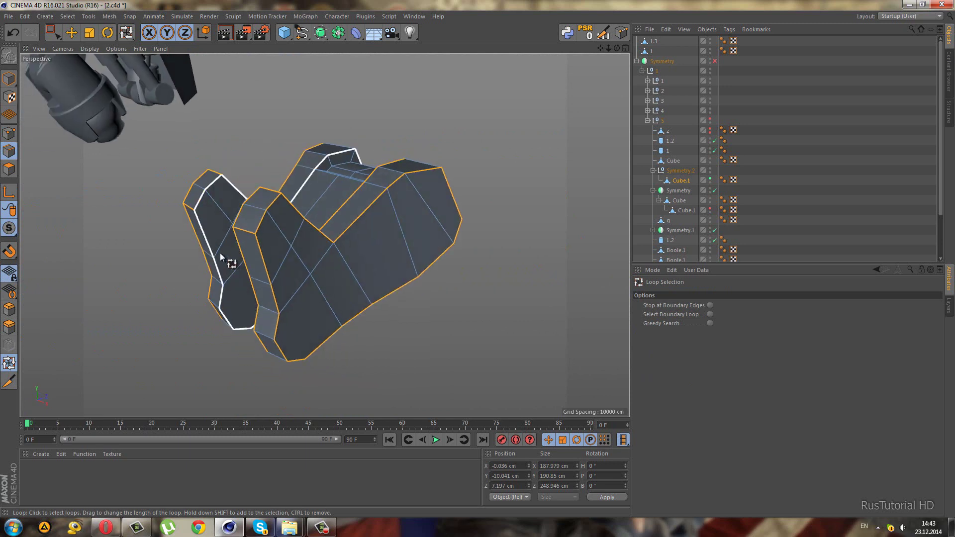
mouse_move(352, 259)
left_mouse_down("alt")
mouse_move(345, 319)
mouse_move(345, 308)
left_mouse_up("alt")
left_click(52, 32)
left_click(99, 45)
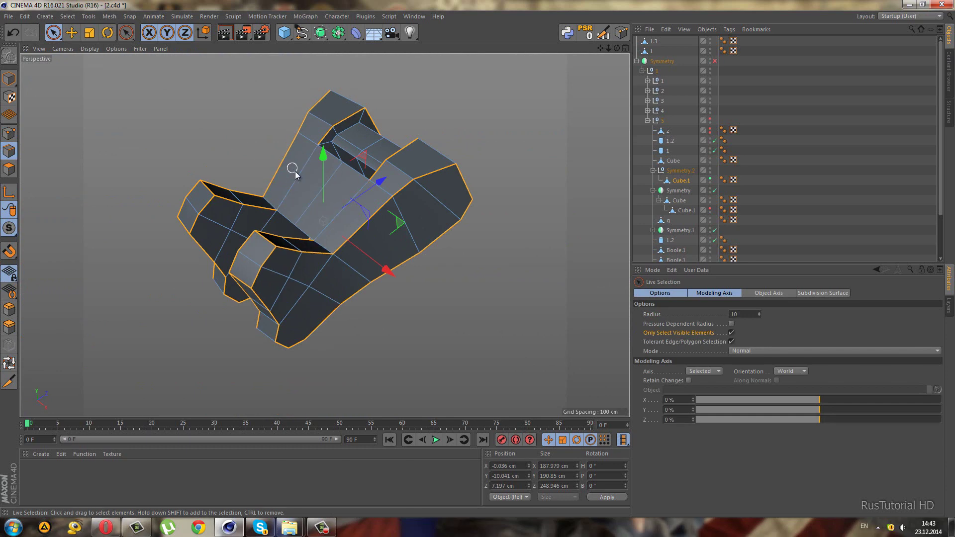
left_click(9, 363)
left_click_drag(271, 277, 300, 220, "alt")
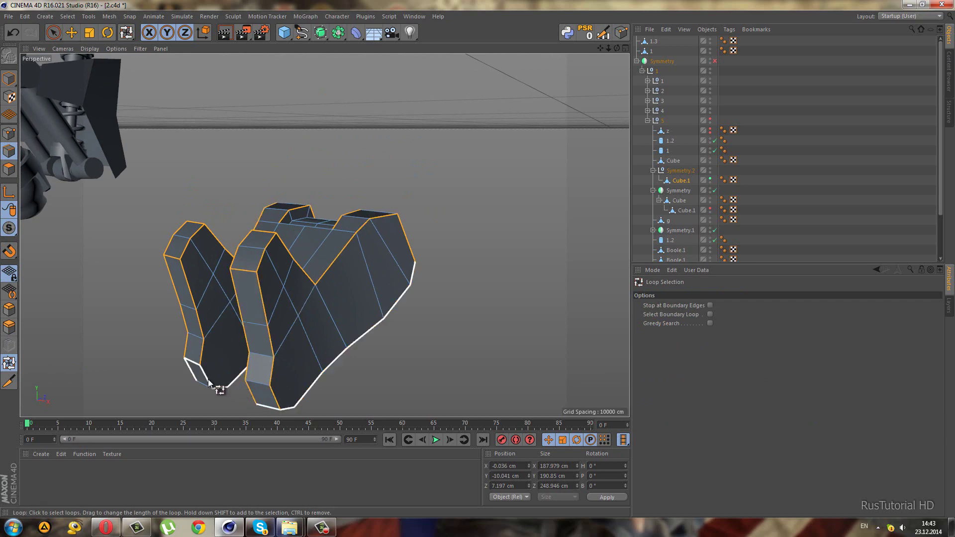
left_click(52, 32)
mouse_move(160, 318)
left_mouse_down("alt")
mouse_move(269, 308)
mouse_move(355, 264)
left_mouse_up("alt")
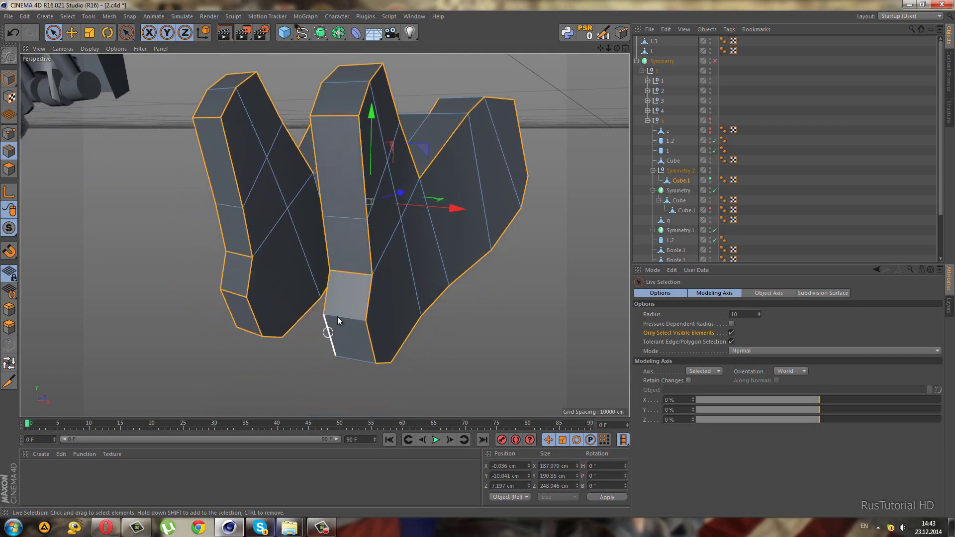
mouse_move(372, 357)
left_mouse_down("alt")
mouse_move(382, 311)
mouse_move(273, 241)
mouse_move(295, 273)
left_mouse_up("alt")
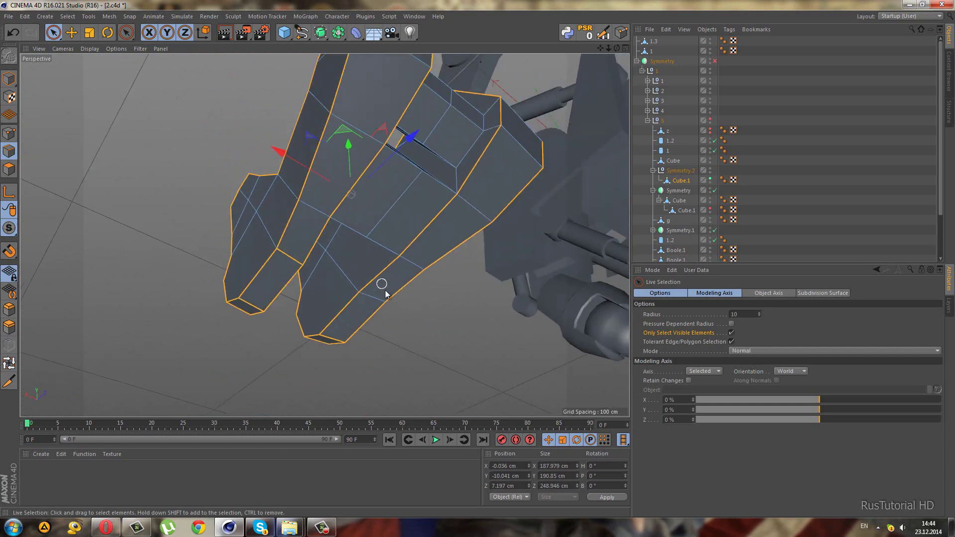
mouse_move(455, 246)
left_mouse_down("alt")
mouse_move(481, 243)
mouse_move(540, 282)
mouse_move(493, 304)
mouse_move(387, 180)
left_mouse_up("alt")
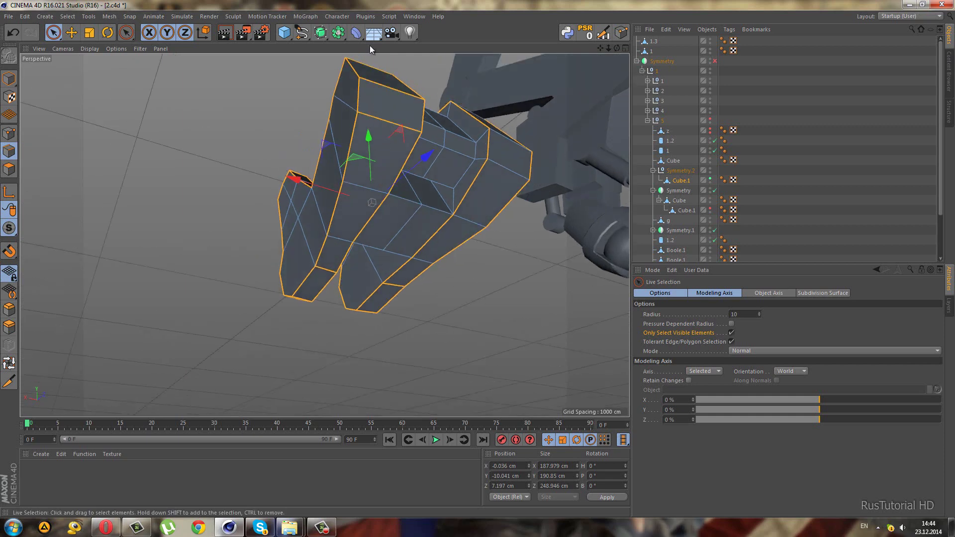
left_click_drag(509, 144, 429, 158, "alt")
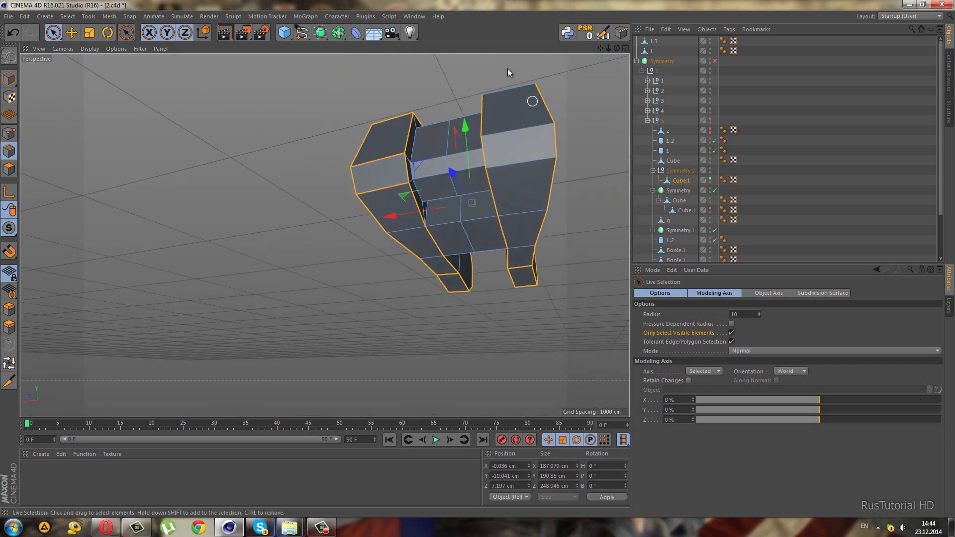
scroll(528, 157, "up", 2)
scroll(453, 106, "up", 2)
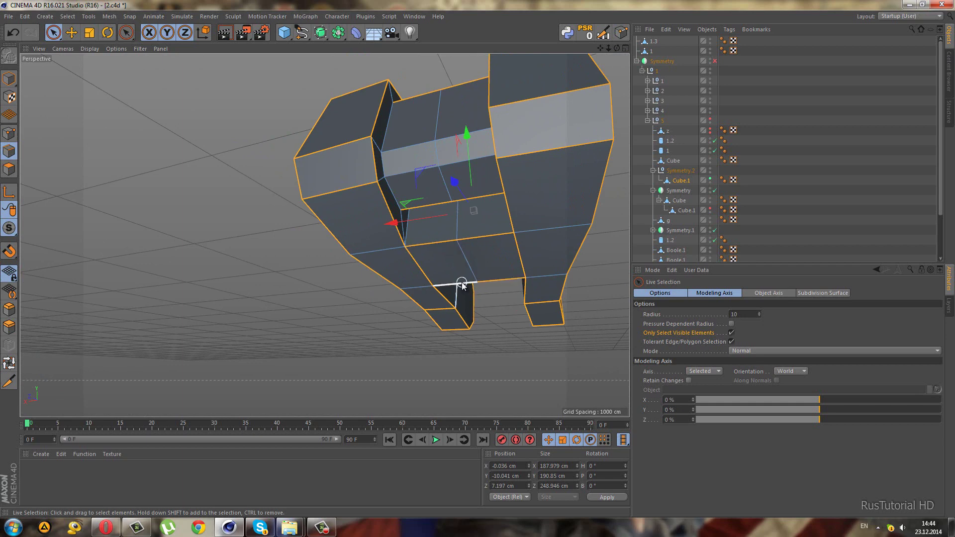
scroll(482, 196, "up", 3)
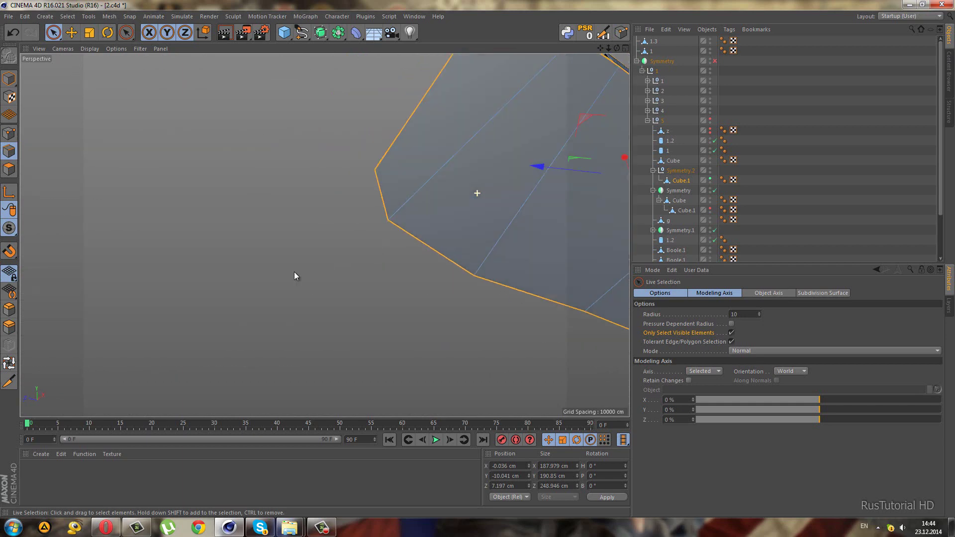
scroll(294, 272, "up", 3)
scroll(235, 288, "down", 3)
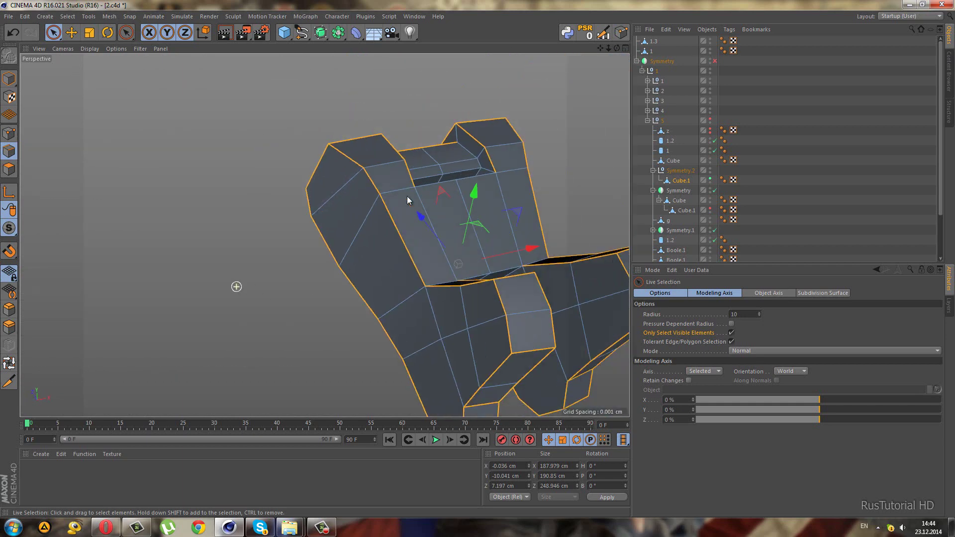
left_click(9, 363)
scroll(446, 139, "up", 2)
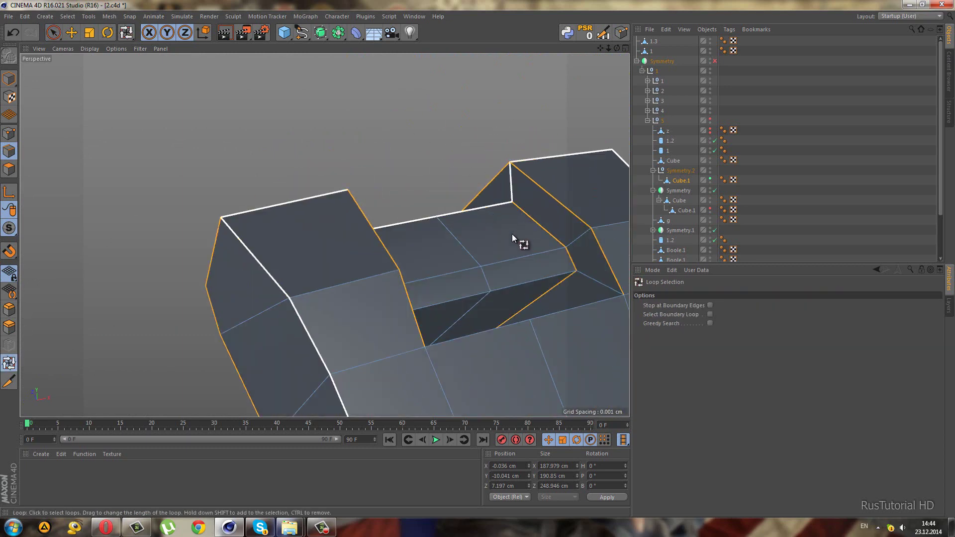
mouse_move(512, 234)
middle_mouse_down()
mouse_move(380, 253)
mouse_move(413, 163)
middle_mouse_up()
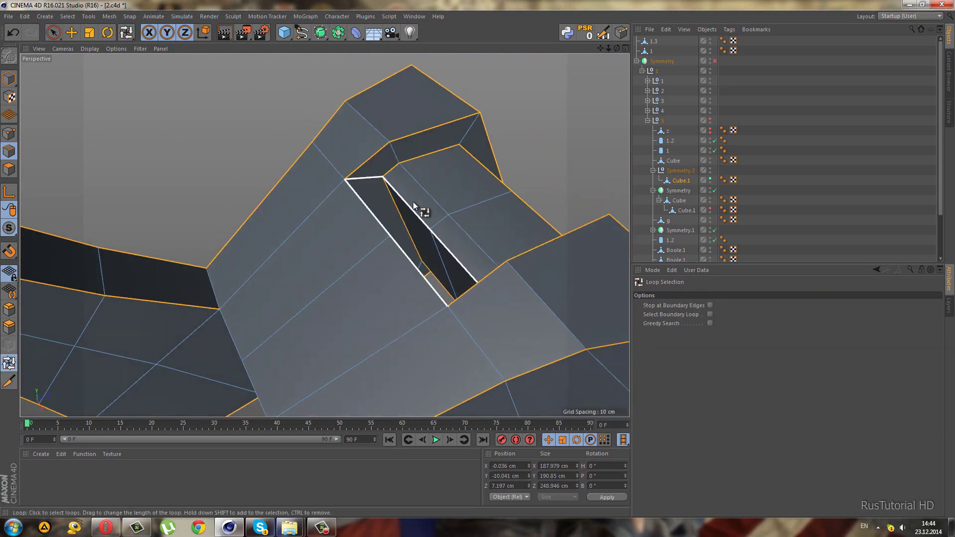
middle_click_drag(413, 202, 336, 213)
left_click(54, 32)
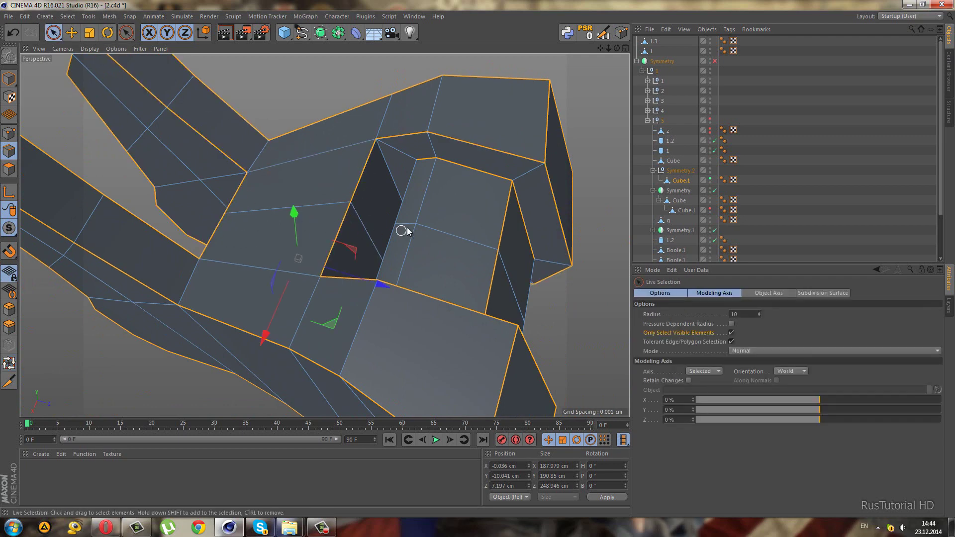
mouse_move(500, 255)
left_mouse_down("alt")
mouse_move(513, 268)
mouse_move(430, 233)
left_mouse_up("alt")
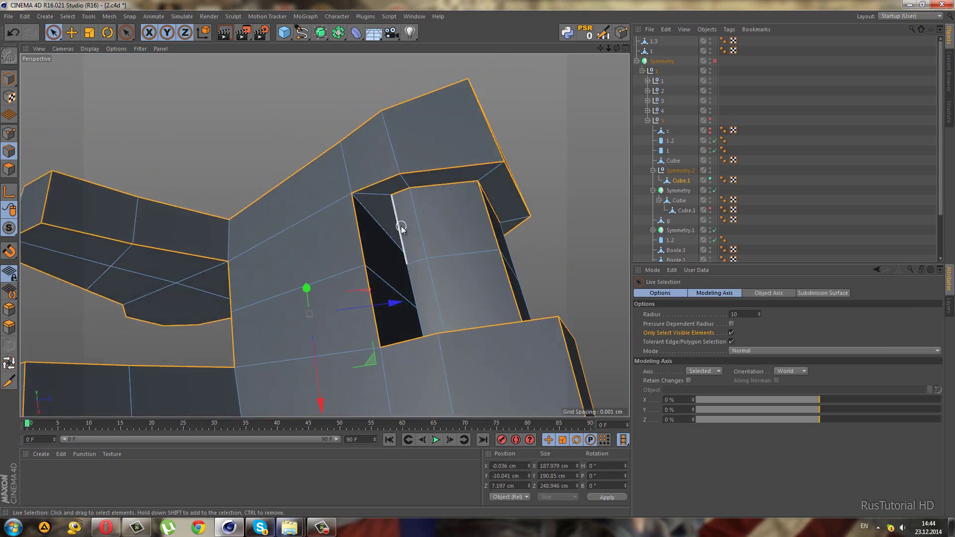
scroll(406, 215, "down", 3)
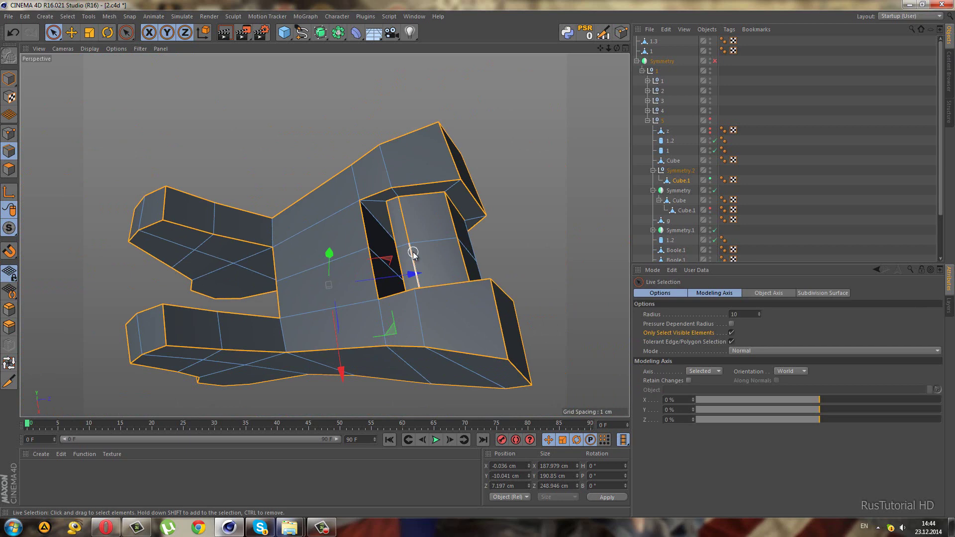
mouse_move(486, 259)
left_mouse_down("alt")
mouse_move(383, 213)
mouse_move(363, 138)
mouse_move(388, 92)
mouse_move(386, 174)
left_mouse_up("alt")
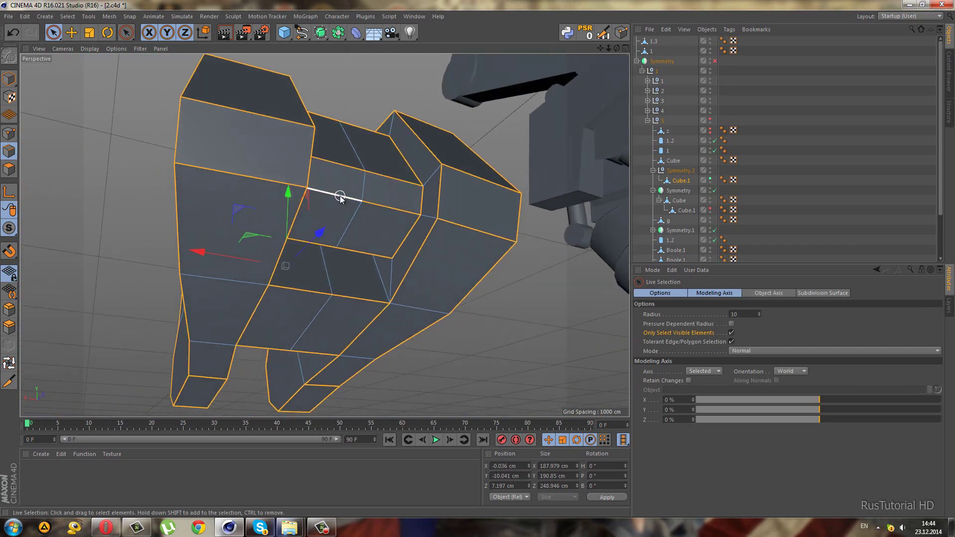
mouse_move(353, 273)
left_mouse_down("alt")
mouse_move(369, 232)
mouse_move(431, 199)
mouse_move(385, 189)
mouse_move(318, 229)
mouse_move(295, 208)
mouse_move(389, 202)
mouse_move(484, 179)
mouse_move(473, 198)
left_mouse_up("alt")
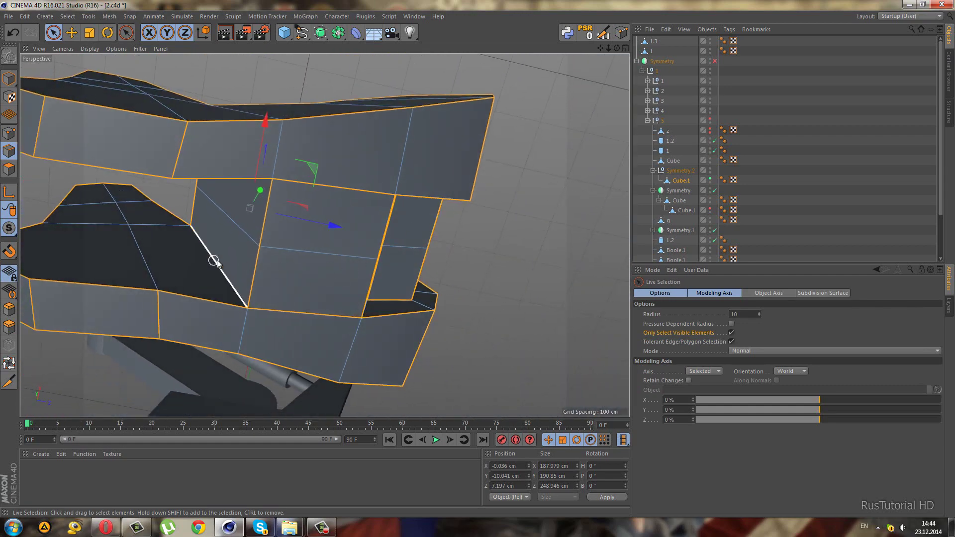
mouse_move(214, 261)
left_mouse_down("alt")
mouse_move(263, 216)
mouse_move(356, 260)
mouse_move(406, 329)
mouse_move(378, 304)
mouse_move(309, 160)
mouse_move(204, 216)
mouse_move(177, 246)
mouse_move(223, 255)
mouse_move(312, 210)
mouse_move(334, 174)
mouse_move(285, 180)
mouse_move(267, 202)
mouse_move(204, 235)
mouse_move(164, 225)
mouse_move(128, 196)
mouse_move(111, 143)
mouse_move(294, 213)
left_mouse_up("alt")
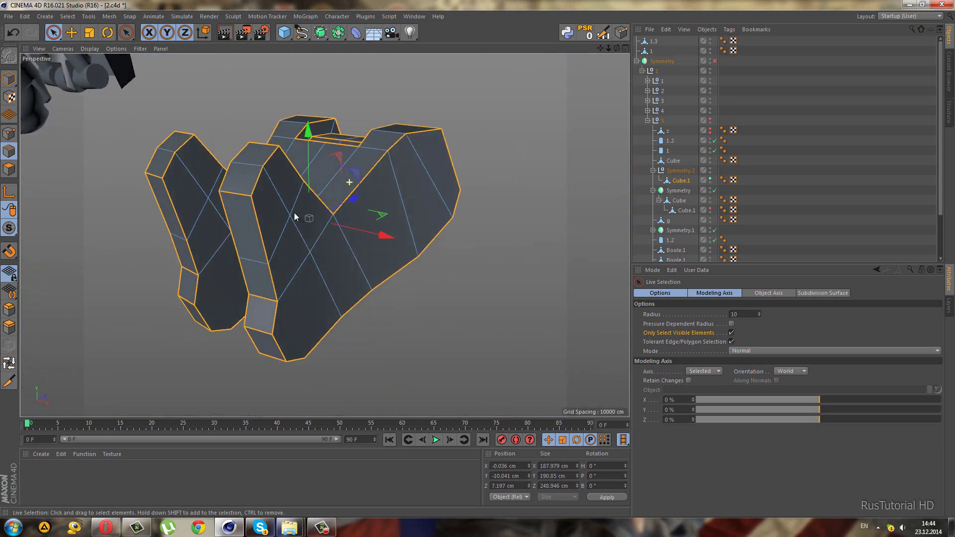
Bevel the selected part's edges with a 2 cm offset.
left_click(12, 308)
scroll(479, 258, "up", 5)
left_click_drag(479, 259, 476, 258)
mouse_move(225, 96)
left_mouse_down("alt")
mouse_move(282, 120)
mouse_move(285, 151)
mouse_move(178, 103)
mouse_move(620, 169)
left_mouse_up("alt")
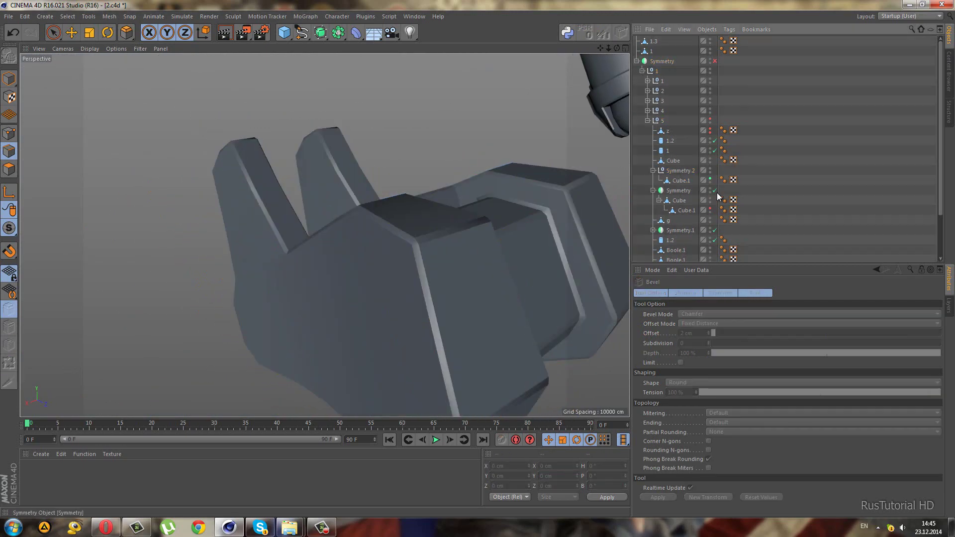
mouse_move(461, 212)
left_mouse_down("alt")
mouse_move(350, 148)
mouse_move(340, 123)
mouse_move(280, 157)
mouse_move(362, 193)
mouse_move(377, 151)
mouse_move(492, 246)
left_mouse_up("alt")
left_click(467, 222)
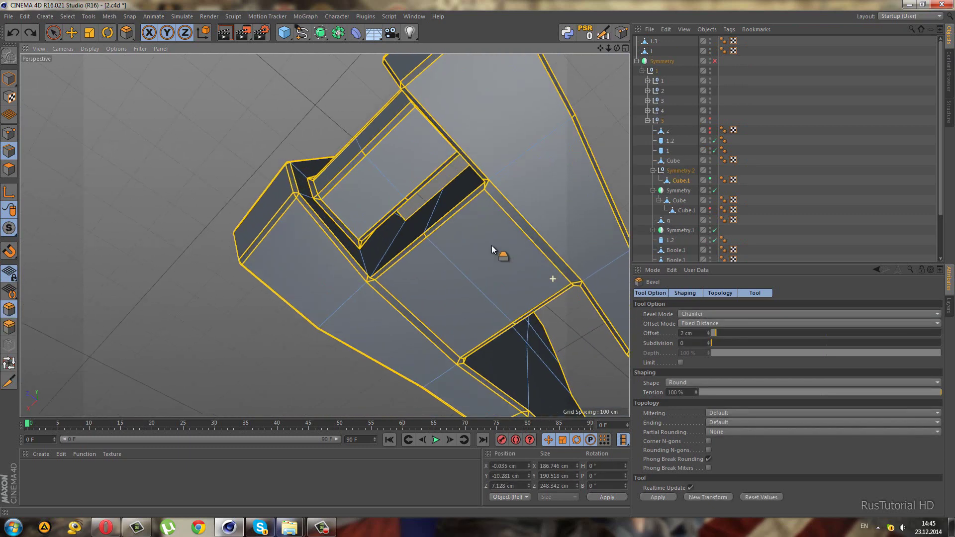
left_click(55, 33)
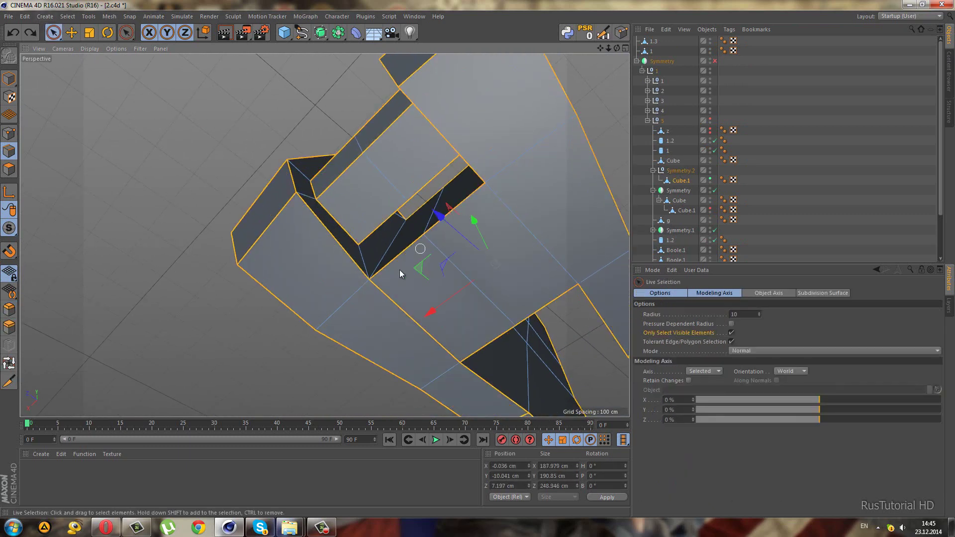
left_click(442, 316)
Bevel the edges again with a 3 cm offset, then select Cube.1.
left_click(9, 309)
left_click_drag(713, 334, 717, 334)
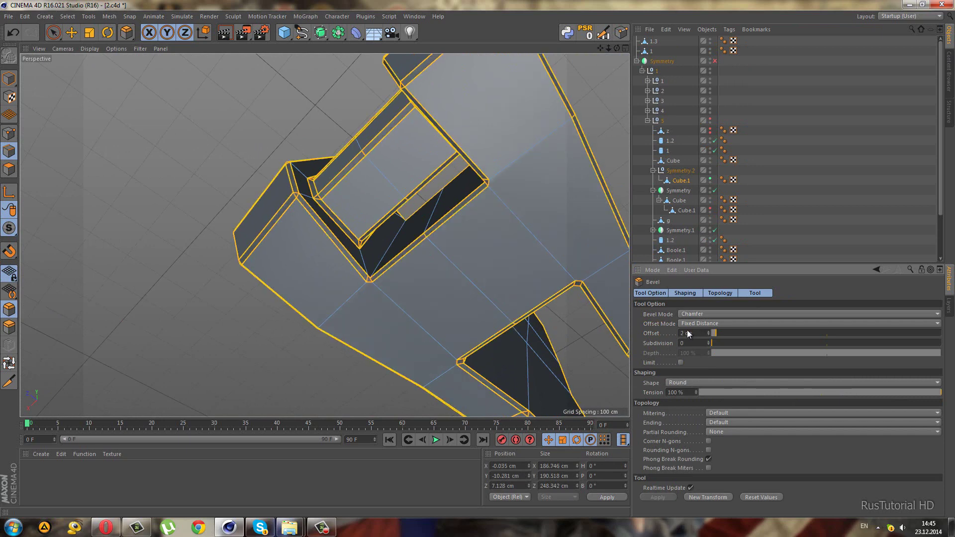
mouse_move(209, 293)
left_mouse_down("alt")
mouse_move(378, 204)
mouse_move(320, 254)
mouse_move(376, 274)
mouse_move(500, 255)
left_mouse_up("alt")
mouse_move(616, 286)
left_mouse_down("alt")
mouse_move(389, 321)
mouse_move(425, 246)
mouse_move(394, 188)
mouse_move(435, 256)
mouse_move(436, 210)
mouse_move(160, 197)
mouse_move(187, 219)
mouse_move(89, 180)
mouse_move(165, 211)
mouse_move(704, 138)
left_mouse_up("alt")
left_click(53, 32)
left_click(80, 78)
left_click(395, 187)
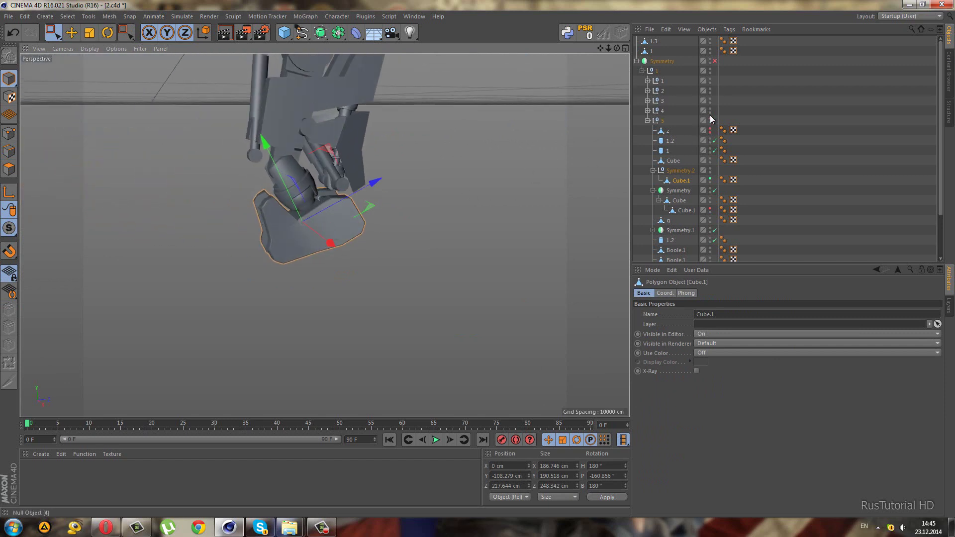
Toggle object 4's render visibility and select the knee part Cube.1 from a front view.
left_click(710, 113)
left_click(708, 120)
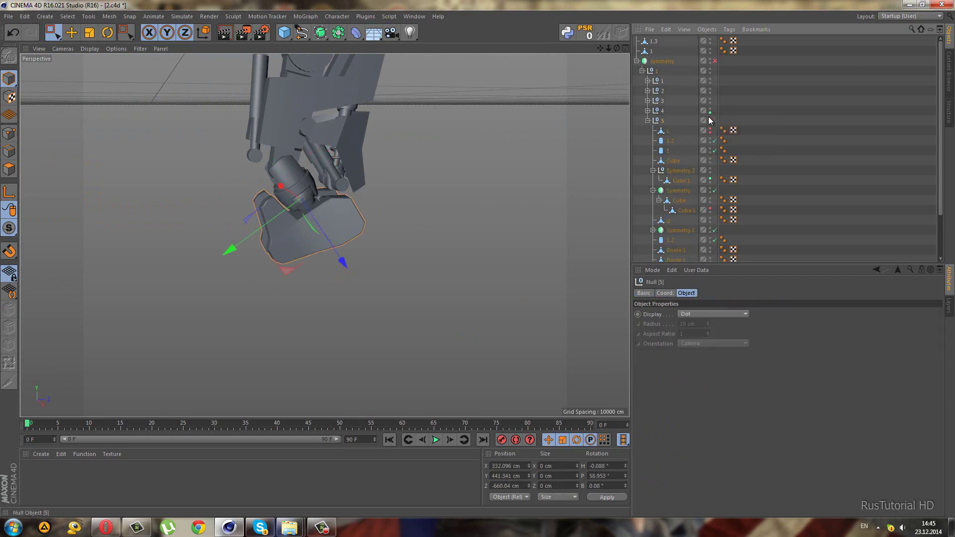
left_click(782, 149)
left_click_drag(251, 275, 362, 243, "alt")
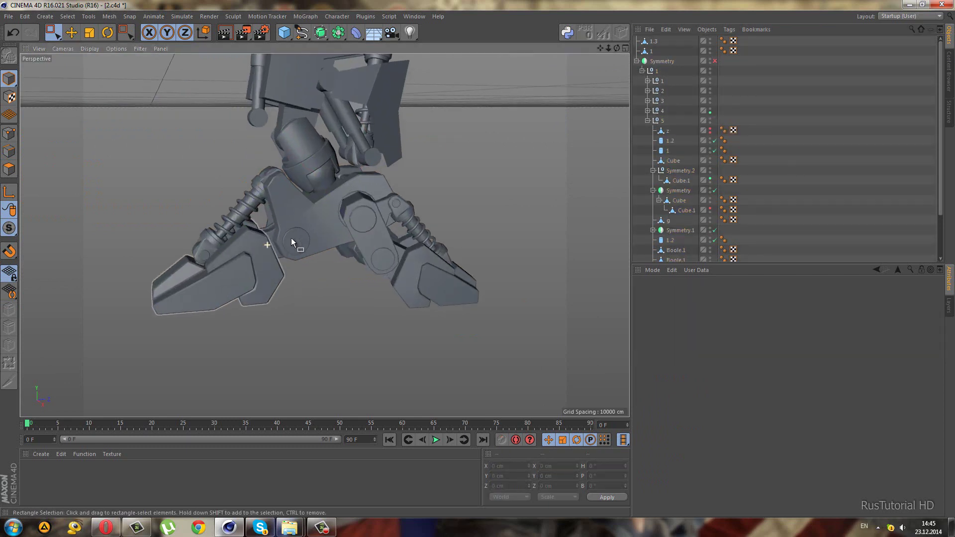
scroll(250, 168, "up", 2)
scroll(259, 187, "up", 2)
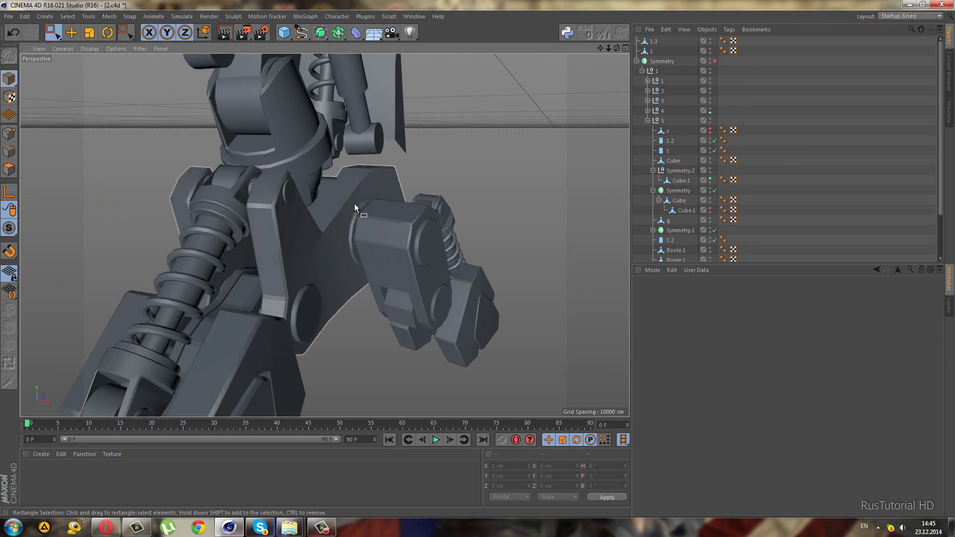
scroll(359, 241, "up", 1)
left_click_drag(360, 240, 342, 258, "alt")
left_click(270, 204)
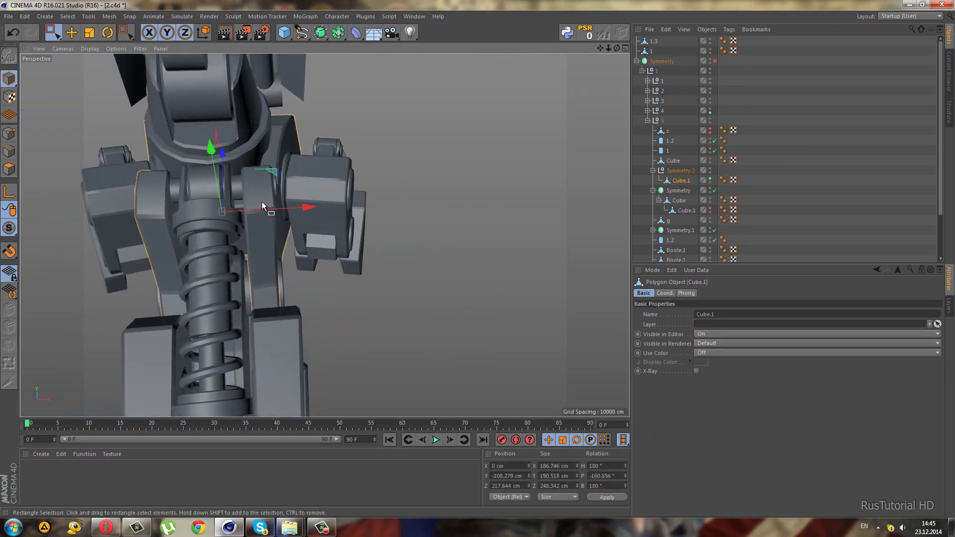
Scale Cube.1's two left-edge points inward along X, from about 104.7 to 94.8 cm.
left_click(9, 134)
scroll(159, 182, "up", 2)
scroll(274, 231, "up", 2)
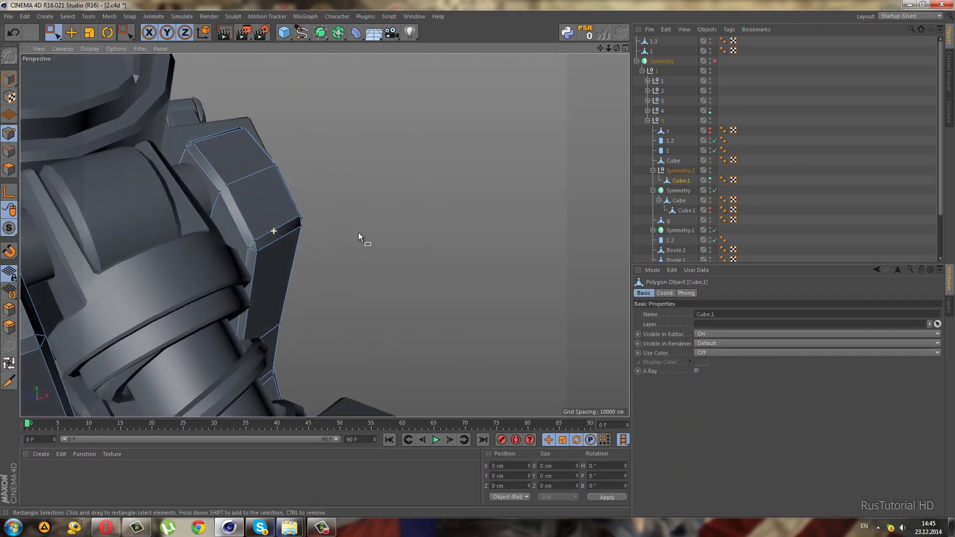
scroll(358, 231, "up", 1)
scroll(84, 248, "down", 3)
scroll(85, 249, "up", 1)
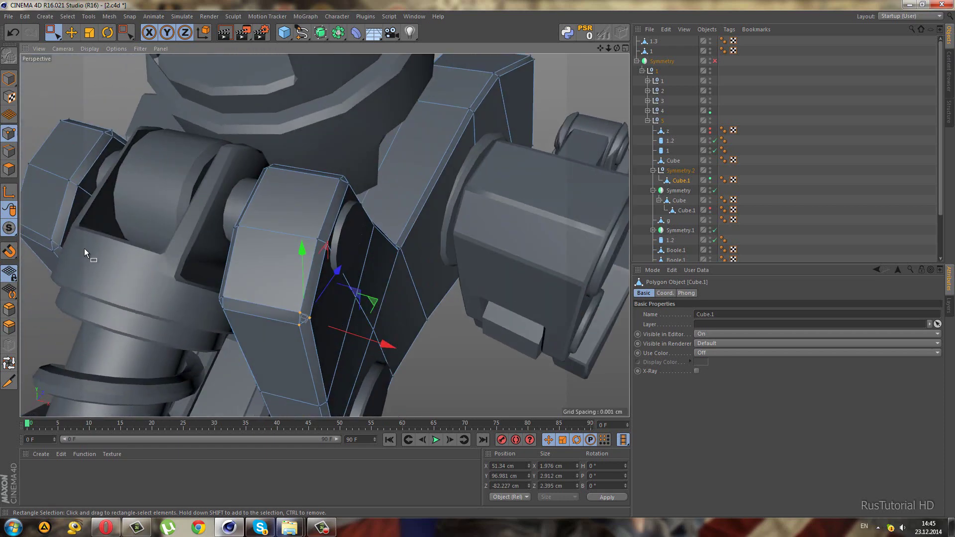
left_click_drag(61, 223, 96, 247)
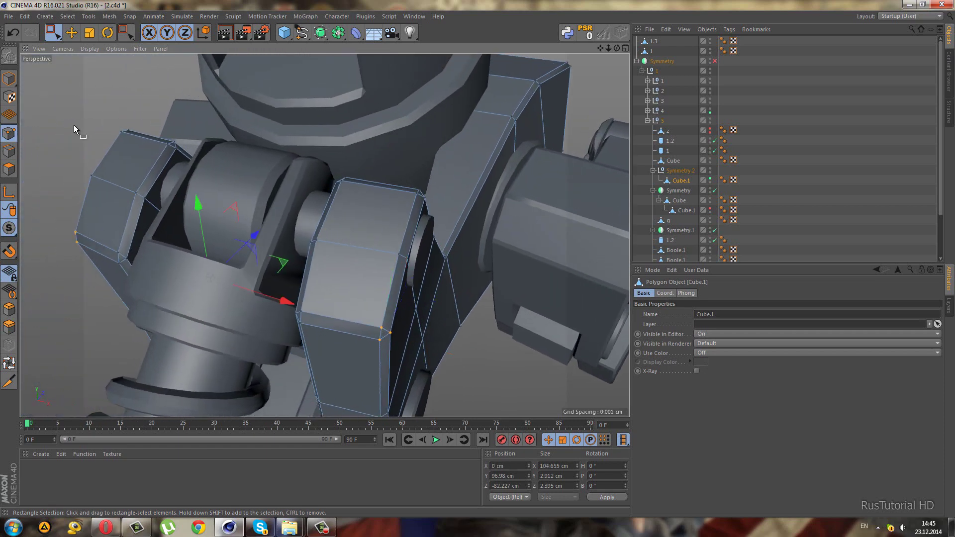
left_click(90, 30)
left_click_drag(282, 303, 275, 306)
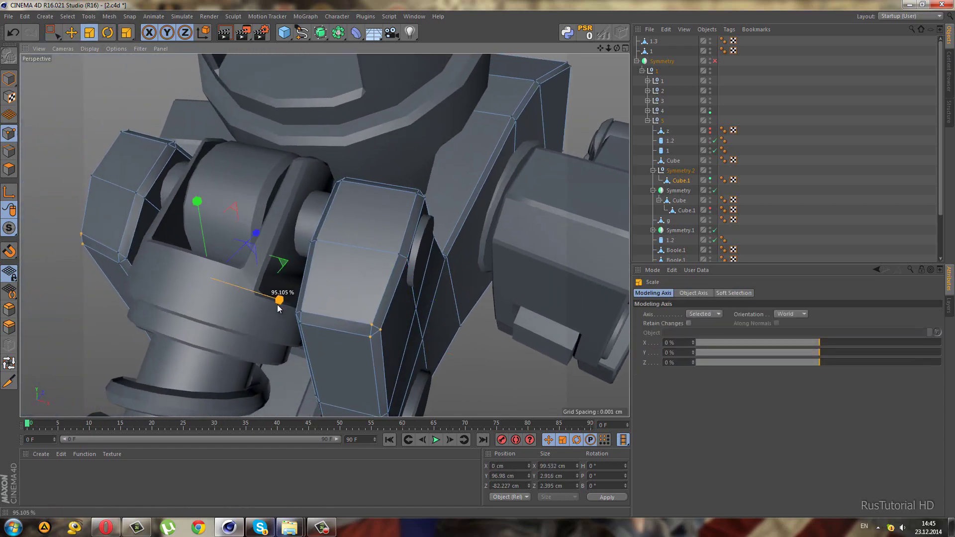
Scale another knee-plate corner point inward along X, from about 103.7 to 100.2 cm.
left_click(55, 34)
left_click(95, 47)
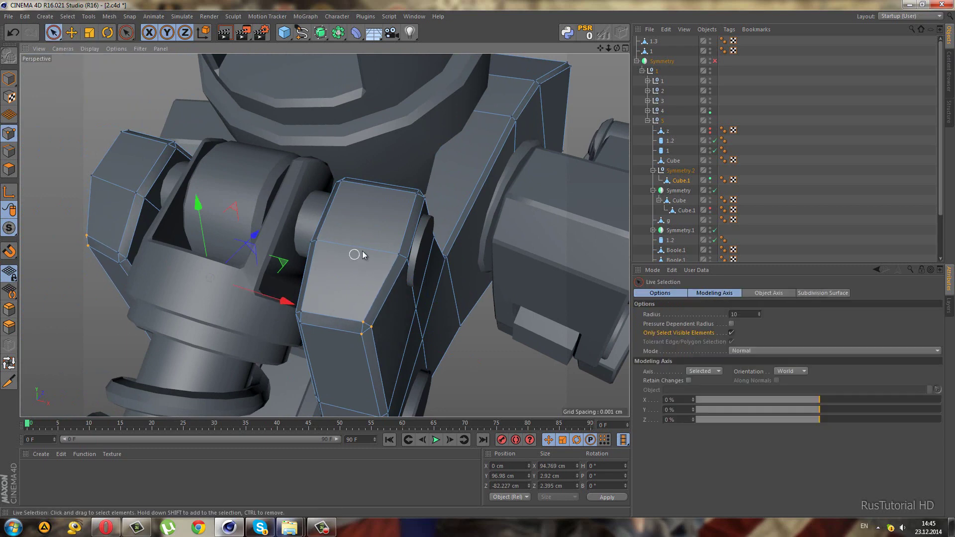
left_click(403, 256)
mouse_move(331, 246)
left_mouse_down("alt")
mouse_move(452, 219)
mouse_move(156, 331)
left_mouse_up("alt")
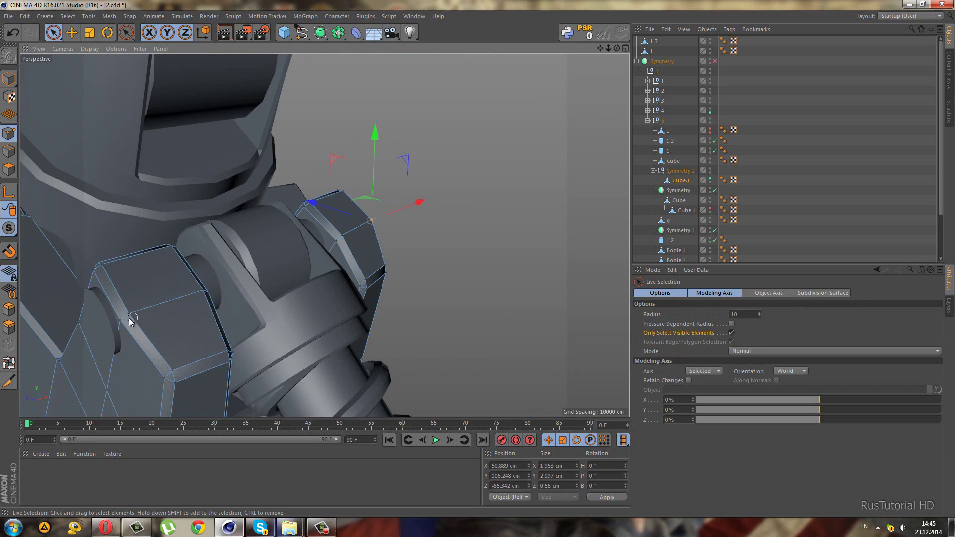
left_click(92, 36)
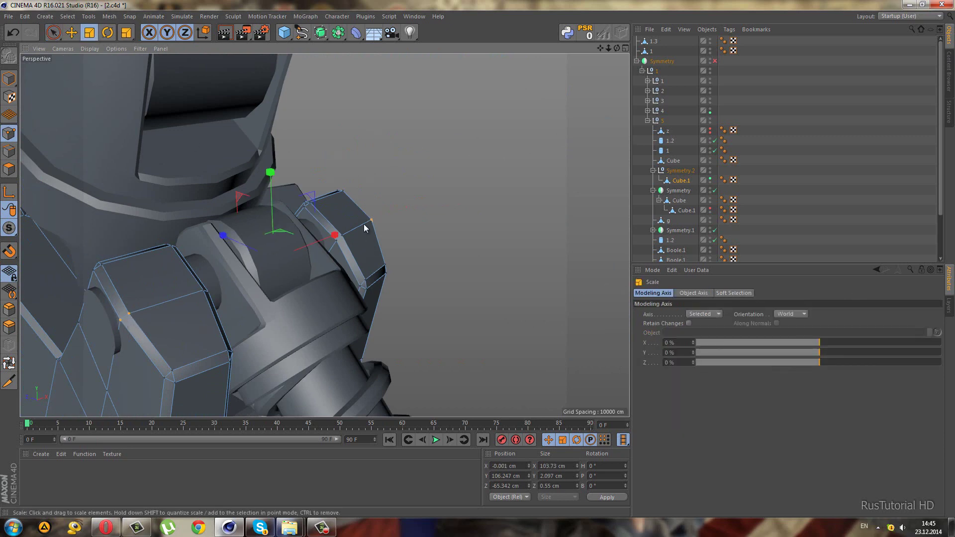
left_click_drag(338, 240, 337, 240)
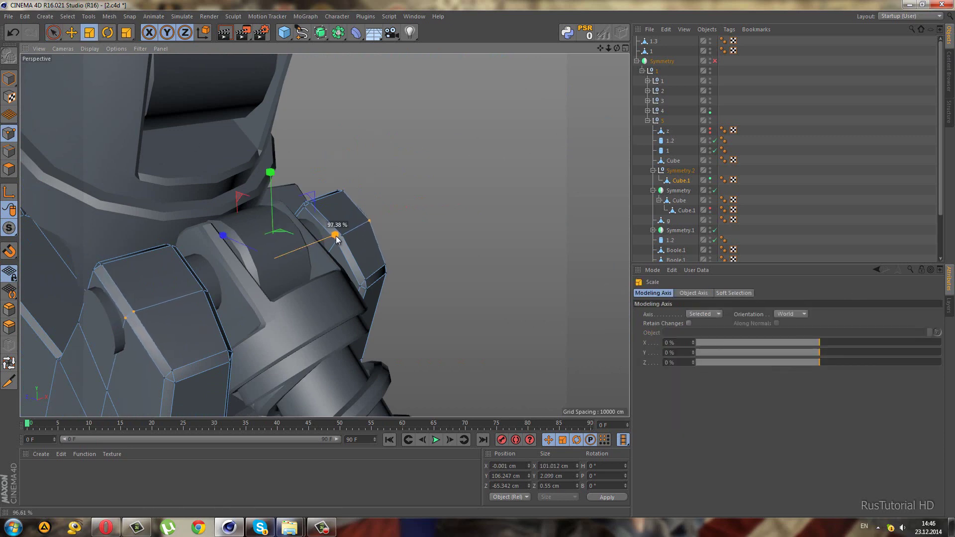
left_click(781, 222)
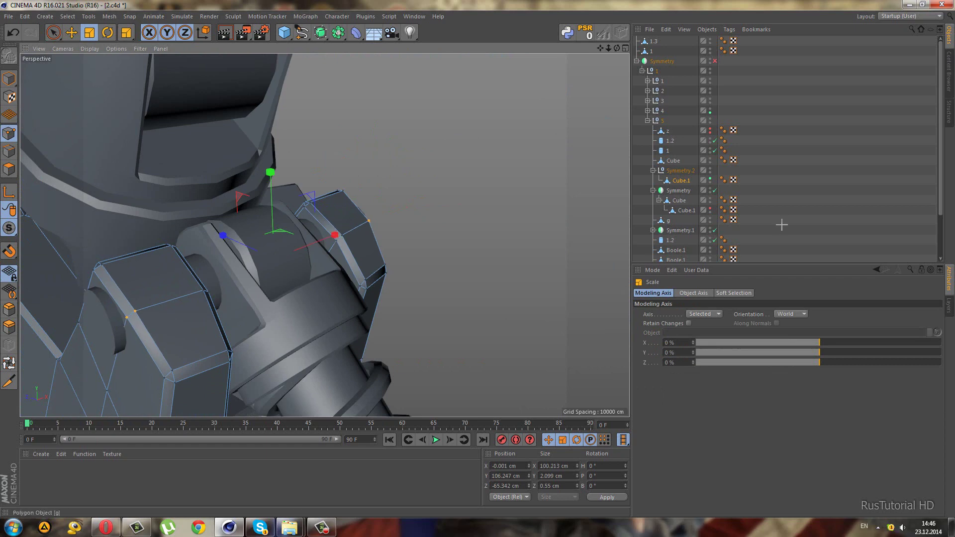
mouse_move(312, 264)
left_mouse_down("alt")
mouse_move(216, 257)
mouse_move(288, 277)
mouse_move(318, 273)
left_mouse_up("alt")
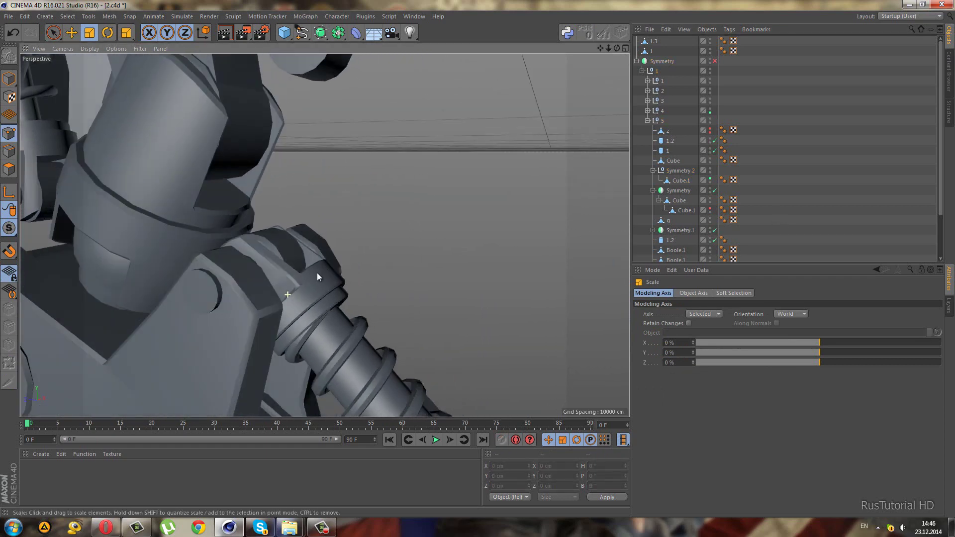
Select the small pin cylinder and enable cap fillets with a 2 cm radius.
left_click(8, 78)
left_click_drag(56, 42, 76, 74)
left_click(202, 279)
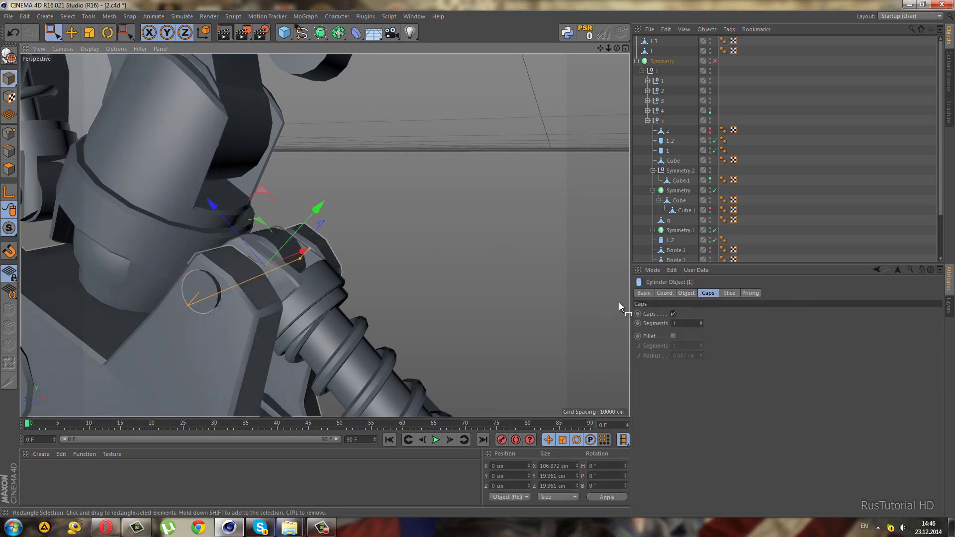
left_click(673, 335)
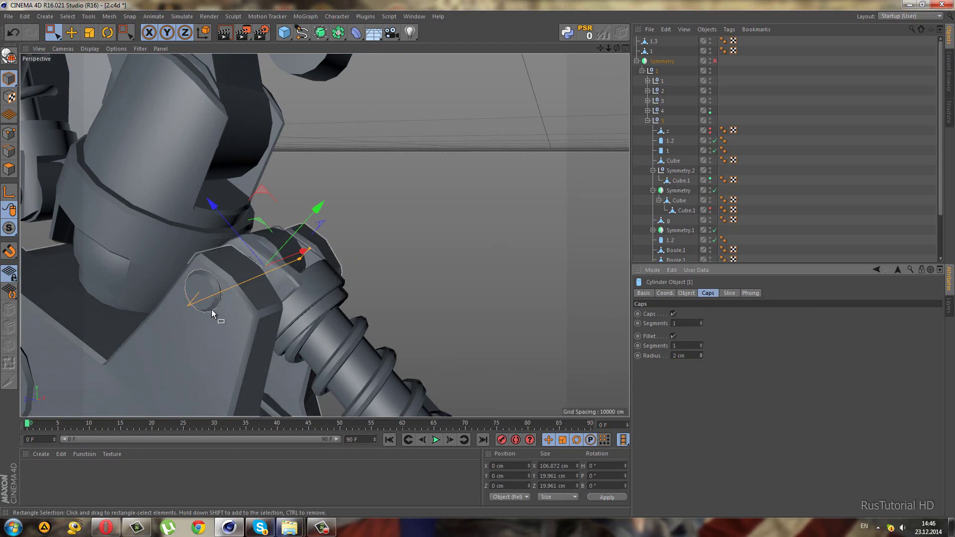
scroll(291, 313, "up", 3)
scroll(270, 287, "up", 2)
scroll(271, 282, "up", 1)
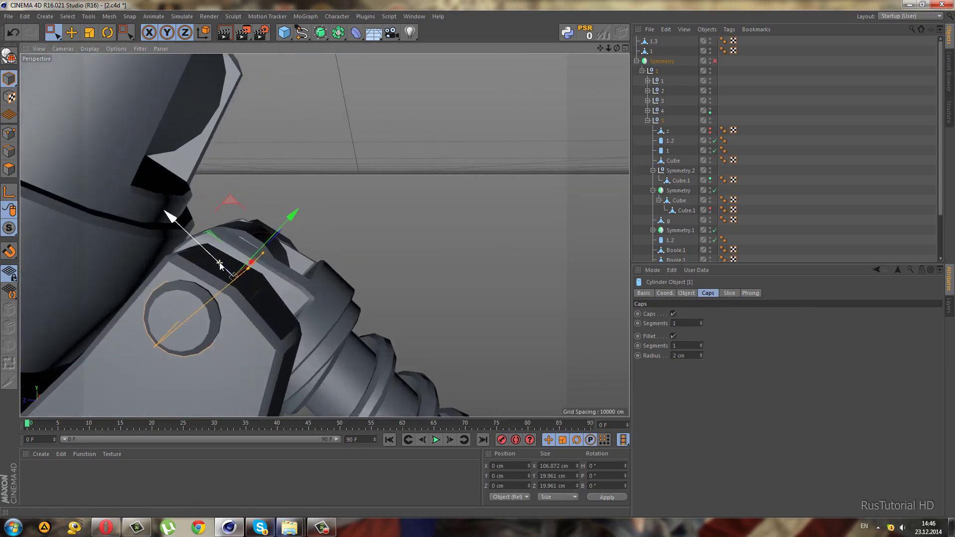
scroll(284, 264, "up", 1)
Try an 11 cm pin radius, leaving it at 10 cm, then select the Cube.1 bracket.
left_click(684, 294)
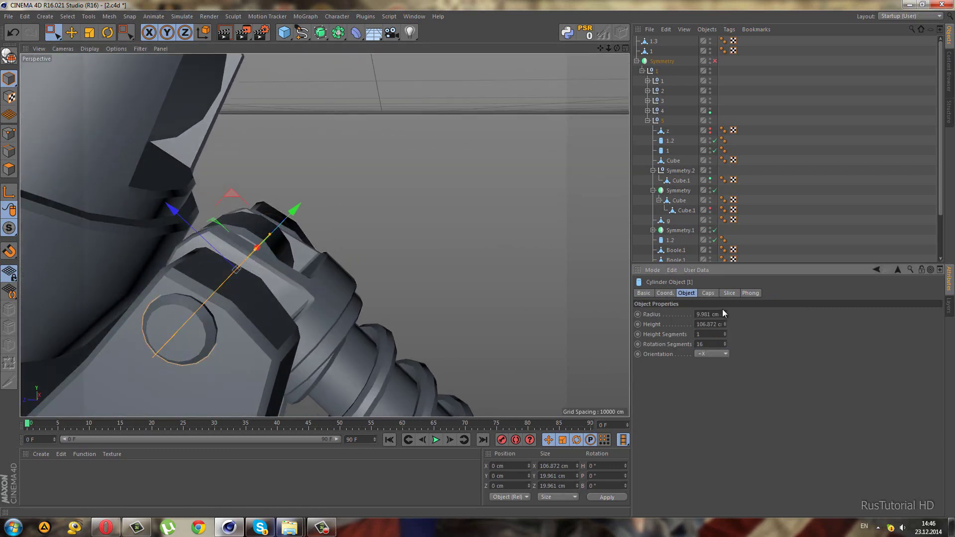
left_click(724, 312)
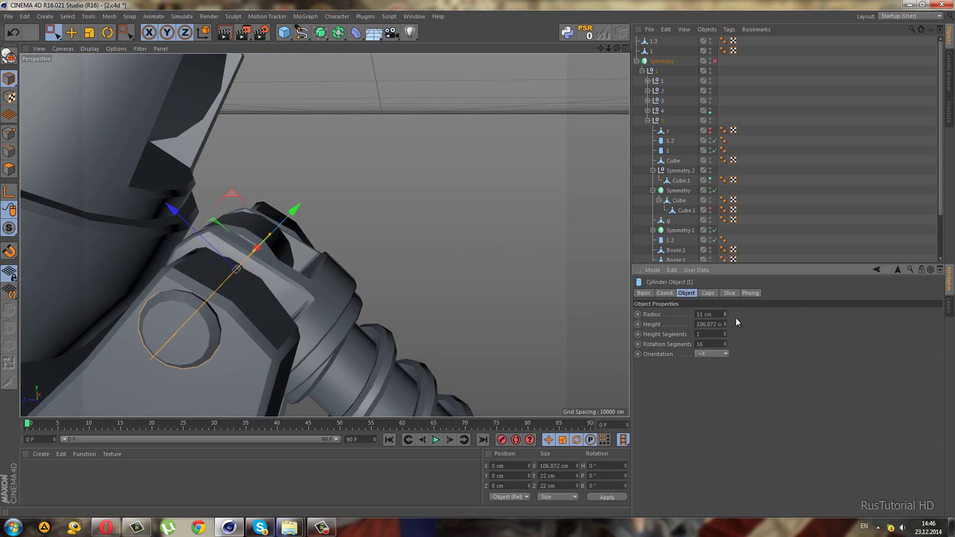
scroll(430, 303, "down", 2)
left_click(317, 351)
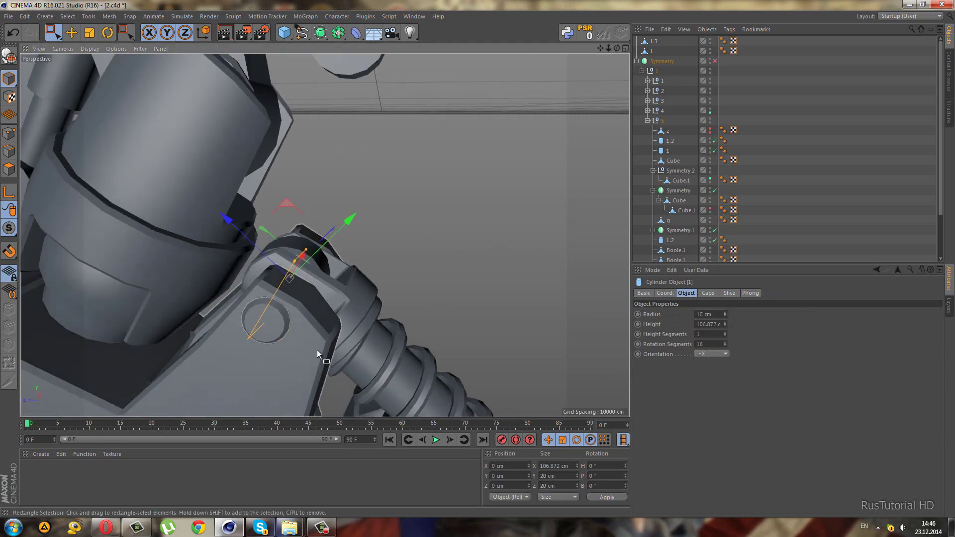
middle_click(317, 347)
Nudge the Cube.1 bracket points near the piston top about 0.5 cm in the Right view.
middle_click(155, 329)
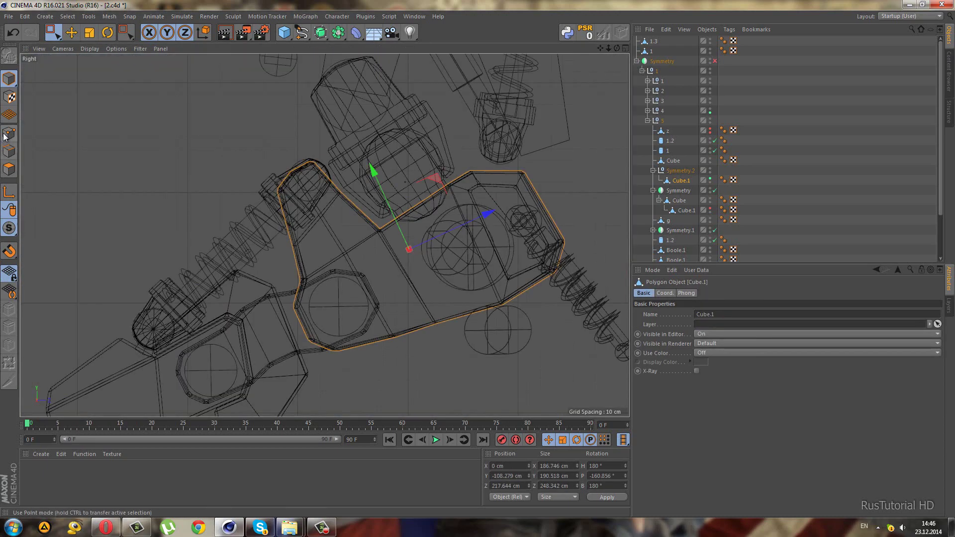
scroll(318, 146, "up", 2)
scroll(316, 164, "up", 2)
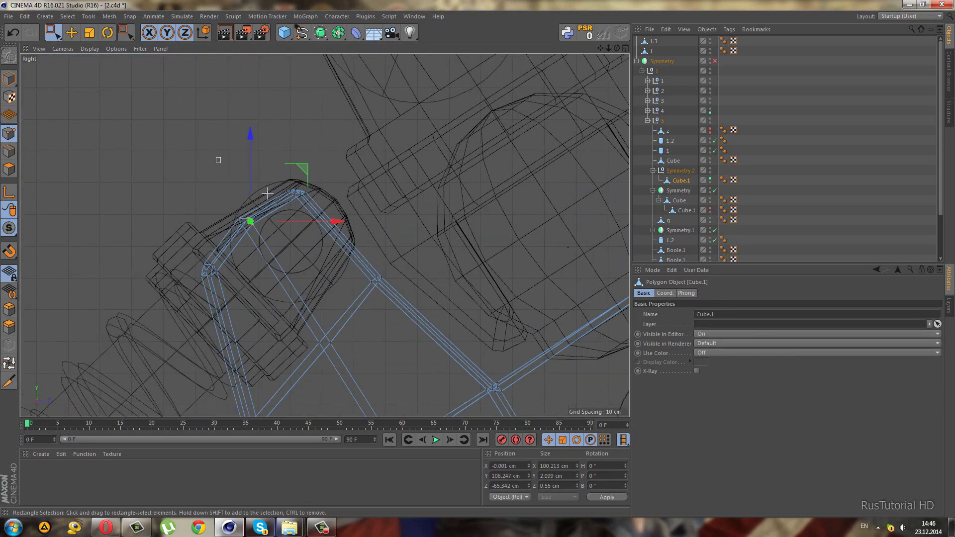
scroll(299, 169, "up", 3)
left_click_drag(273, 136, 276, 128)
scroll(343, 241, "down", 3)
key("F1")
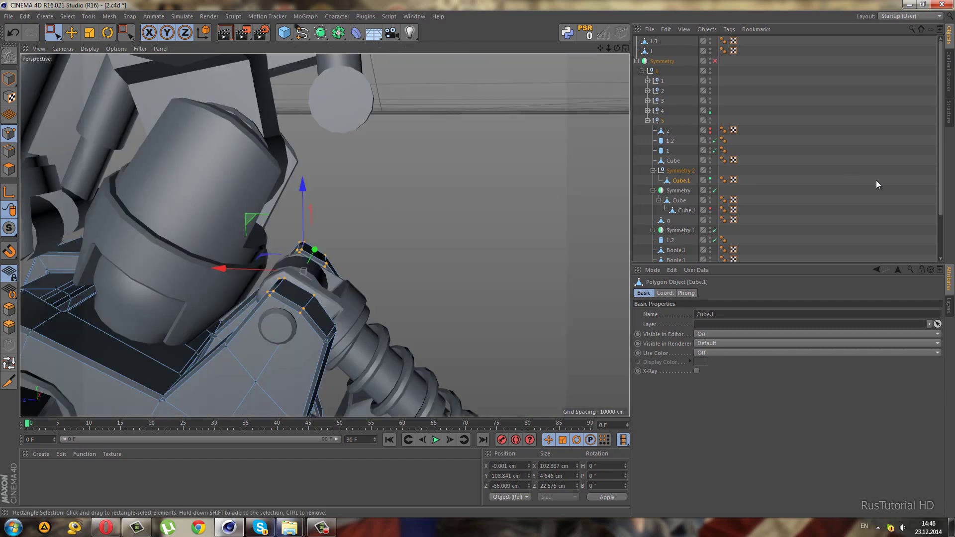
Select both pin cylinders and Boole.1 in Model mode.
left_click(876, 181)
mouse_move(366, 269)
left_mouse_down("alt")
mouse_move(206, 257)
mouse_move(176, 273)
mouse_move(168, 254)
mouse_move(213, 196)
mouse_move(248, 260)
mouse_move(219, 245)
mouse_move(239, 258)
mouse_move(244, 287)
mouse_move(305, 338)
mouse_move(280, 269)
left_mouse_up("alt")
left_click(244, 289)
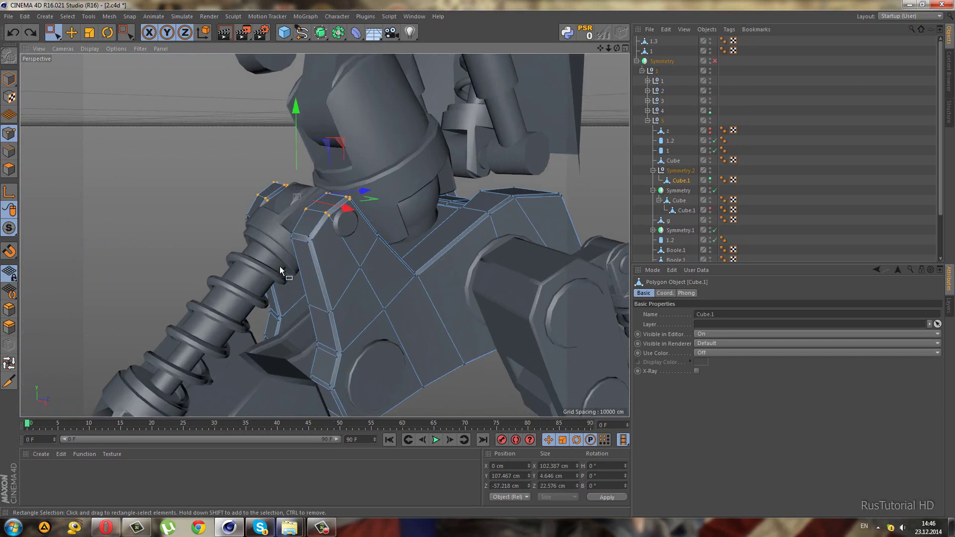
left_click(13, 73)
left_click(353, 218)
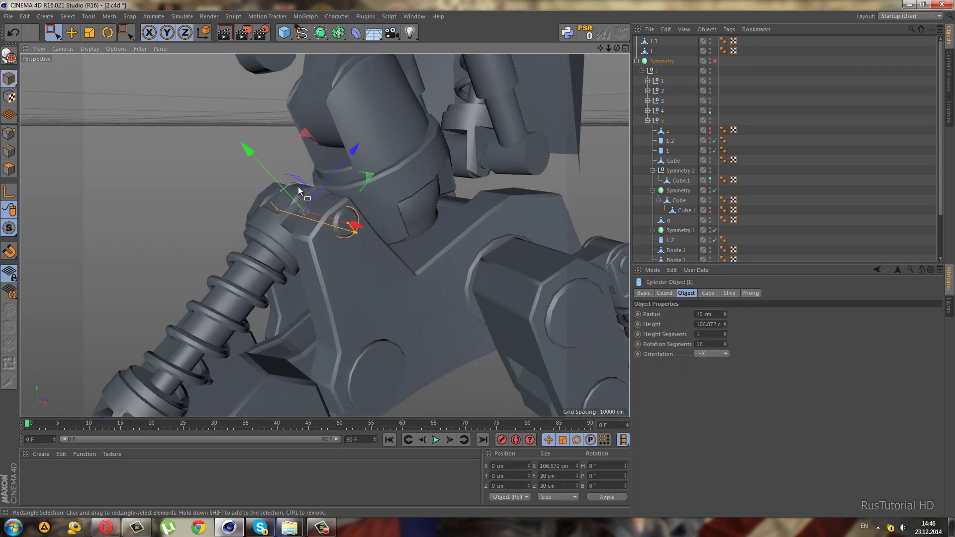
left_click(286, 232, "shift")
left_click(277, 225, "shift")
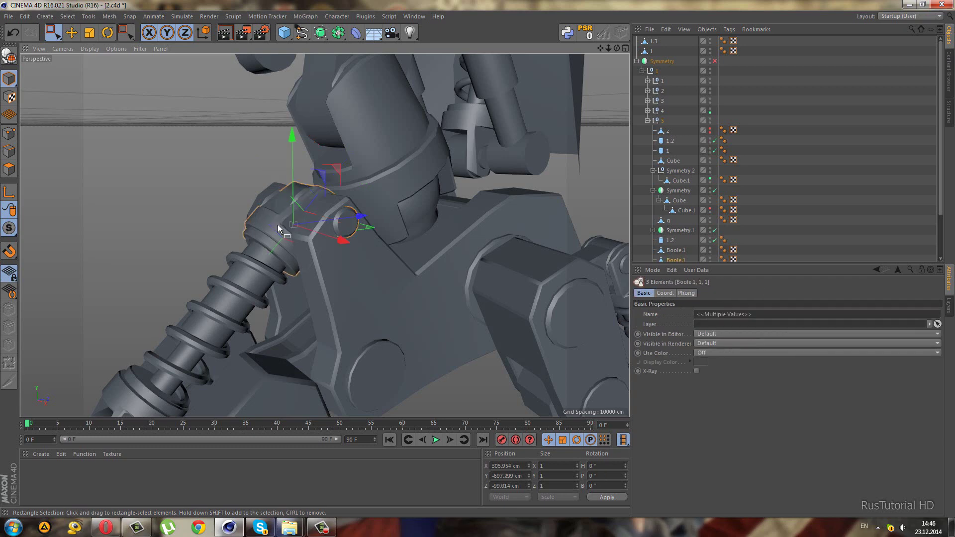
Maximize the Right view and undo the last three actions.
key("F5")
middle_click(286, 248)
scroll(286, 247, "down", 3)
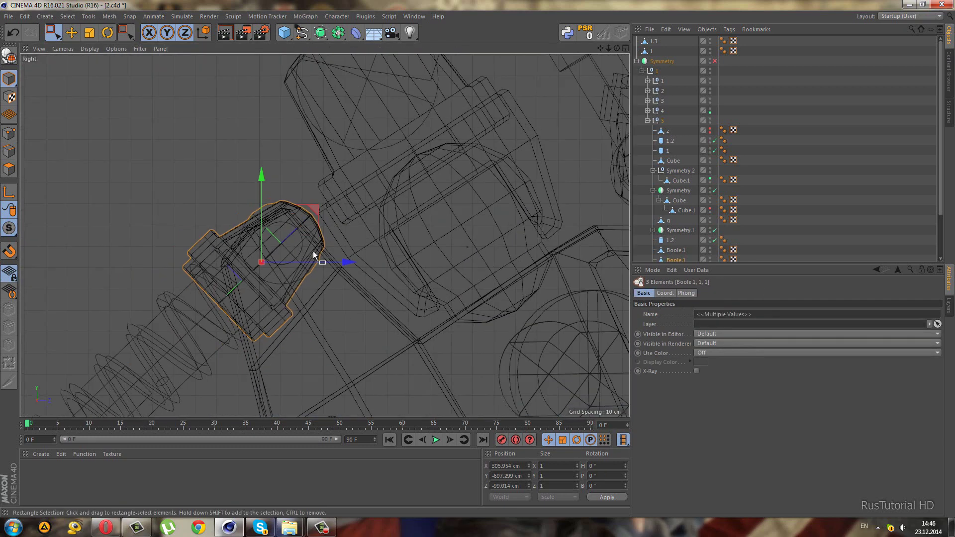
scroll(712, 188, "down", 3)
key("ctrl+z")
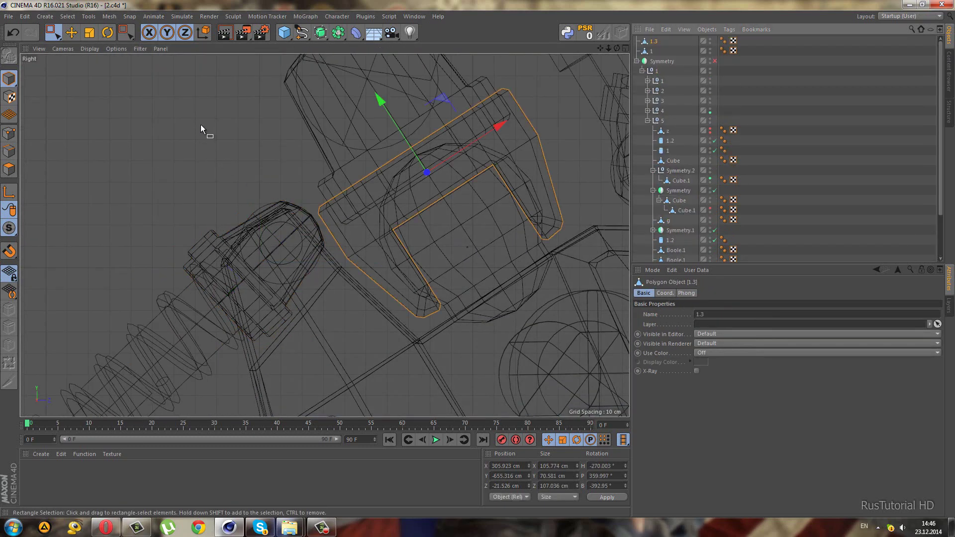
key("ctrl+z")
key("ctrl+z")
key("ctrl+z")
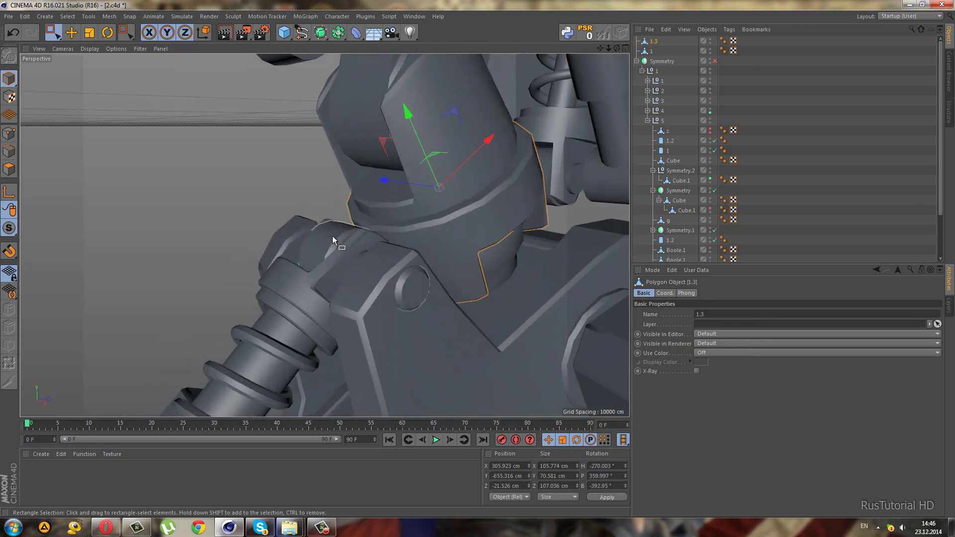
key("ctrl+z")
key("ctrl+z")
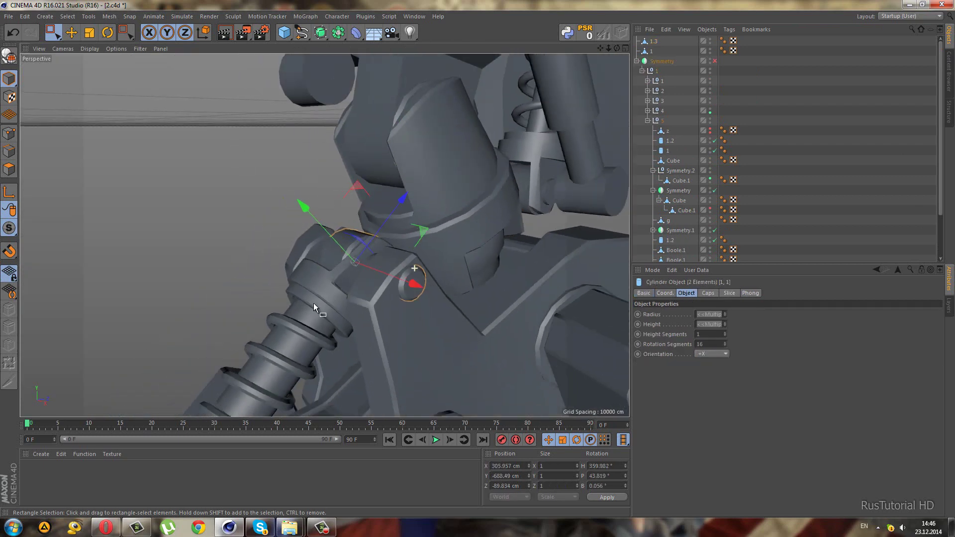
Shift the two pin cylinders slightly along the joint's diagonal axis in Right and Perspective views.
middle_click(313, 303)
middle_click(249, 320)
left_click_drag(330, 167, 321, 177)
key("F1")
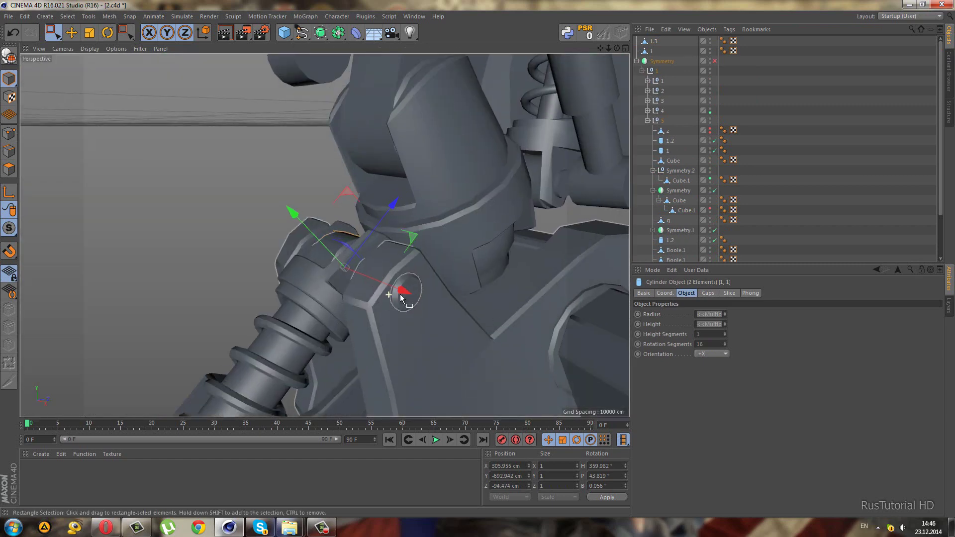
mouse_move(401, 297)
left_mouse_down("alt")
mouse_move(351, 267)
mouse_move(360, 262)
left_mouse_up("alt")
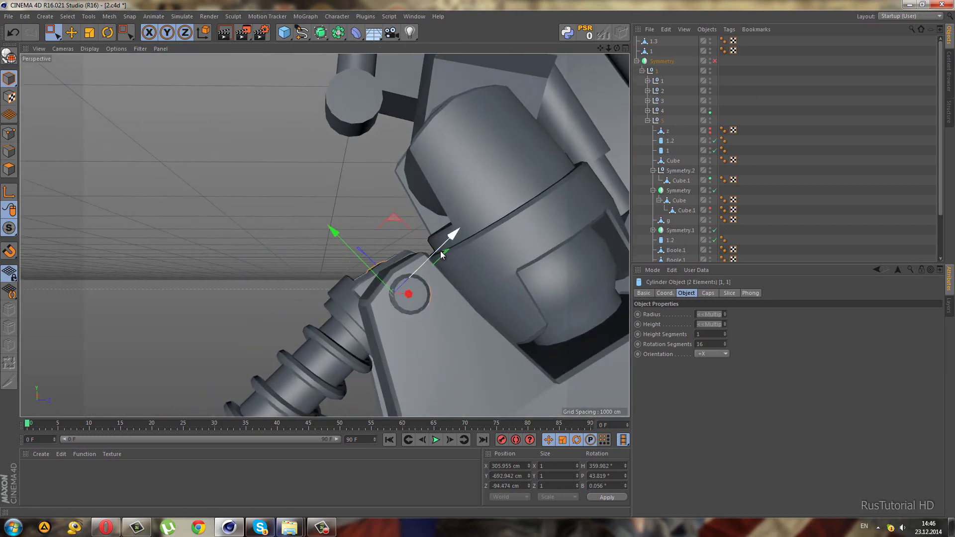
left_click_drag(440, 251, 443, 248)
key("ctrl+shift+z")
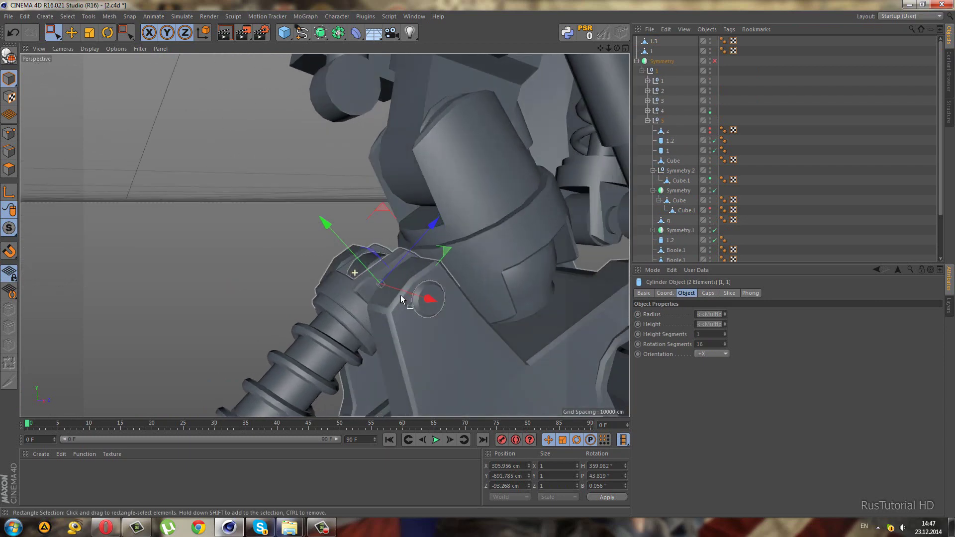
Select and reposition the Boole.1 piston head, then deselect.
mouse_move(401, 294)
left_mouse_down("alt")
mouse_move(442, 324)
mouse_move(445, 314)
mouse_move(359, 308)
mouse_move(333, 328)
left_mouse_up("alt")
left_click(361, 276)
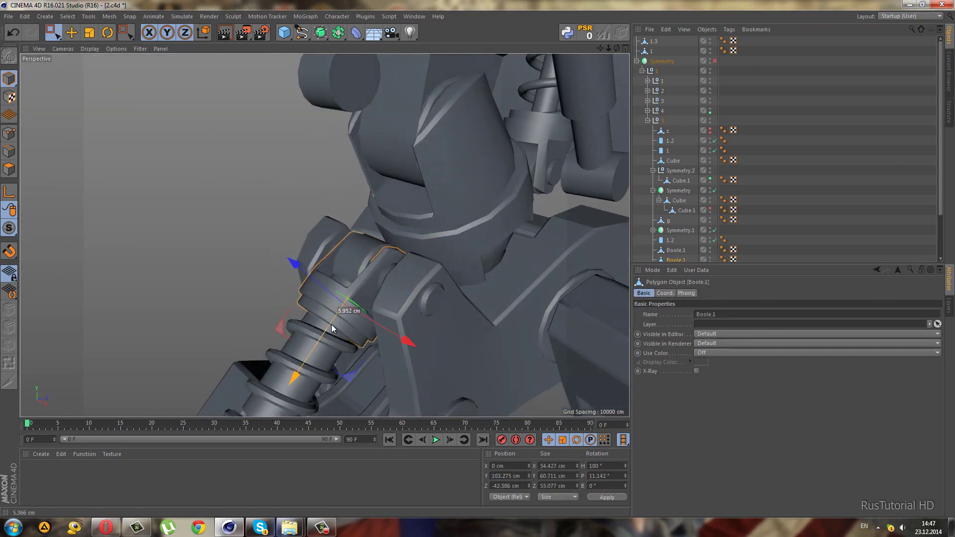
left_click(766, 156)
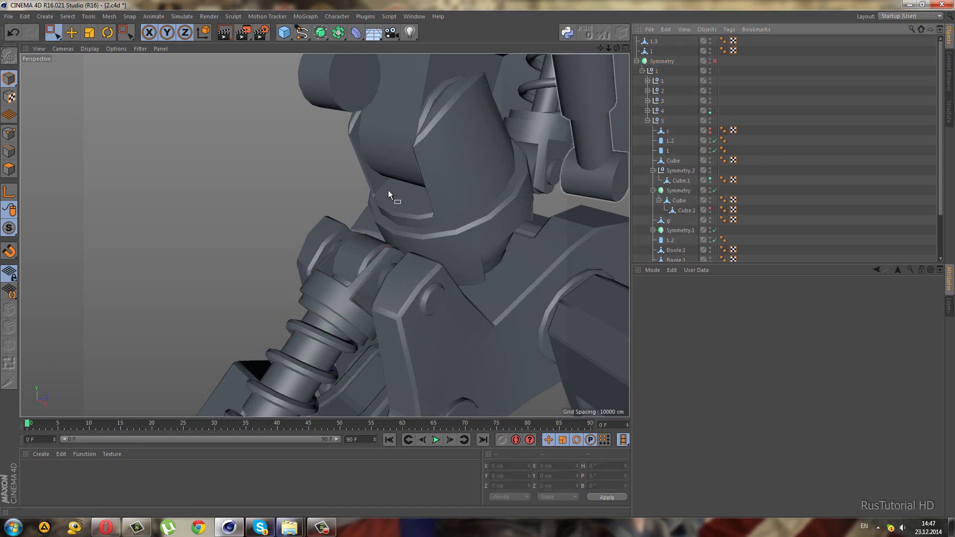
mouse_move(388, 190)
left_mouse_down("alt")
mouse_move(306, 243)
mouse_move(363, 256)
mouse_move(312, 225)
mouse_move(374, 246)
mouse_move(354, 220)
mouse_move(369, 238)
mouse_move(308, 215)
mouse_move(479, 191)
mouse_move(305, 204)
mouse_move(338, 196)
left_mouse_up("alt")
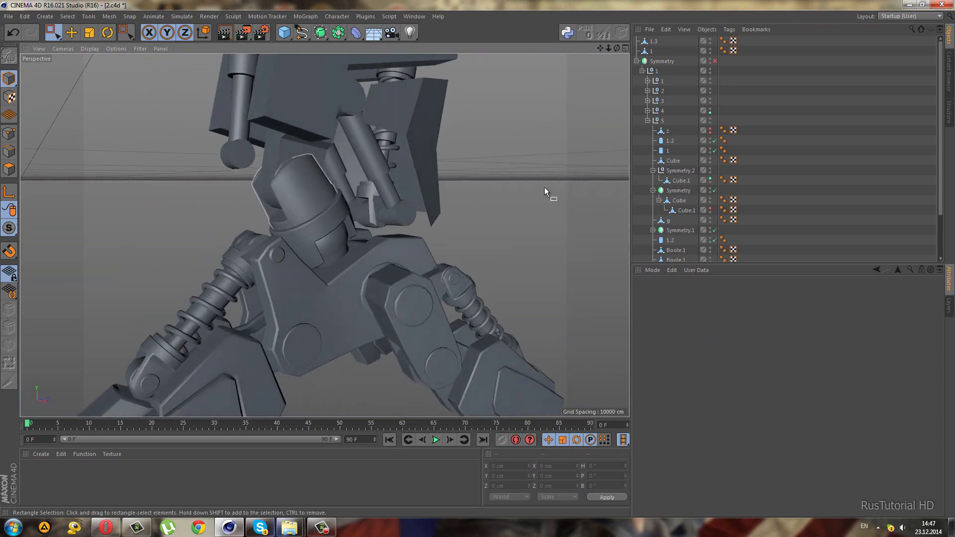
Delete Cube.1 from under the Symmetry's Cube.
left_click(710, 208)
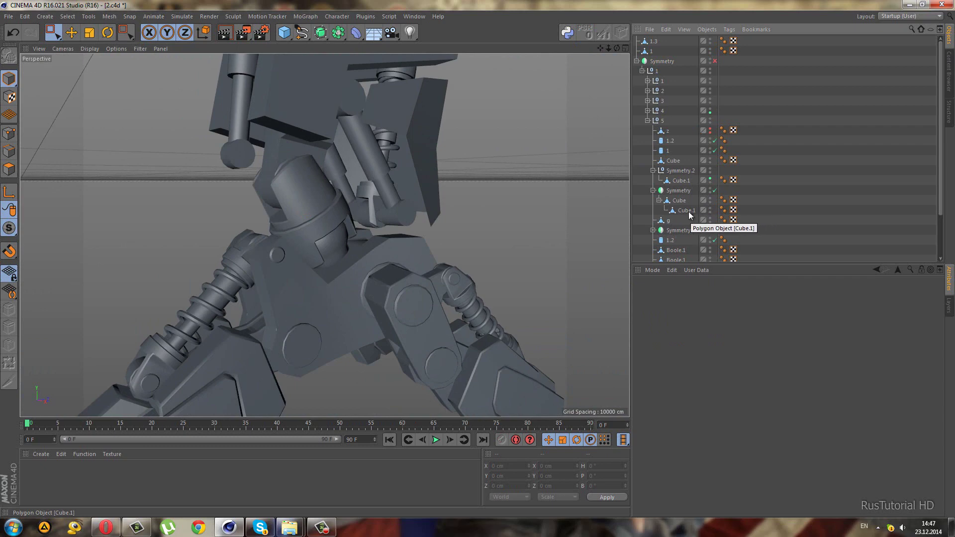
left_click(688, 211)
key("Delete")
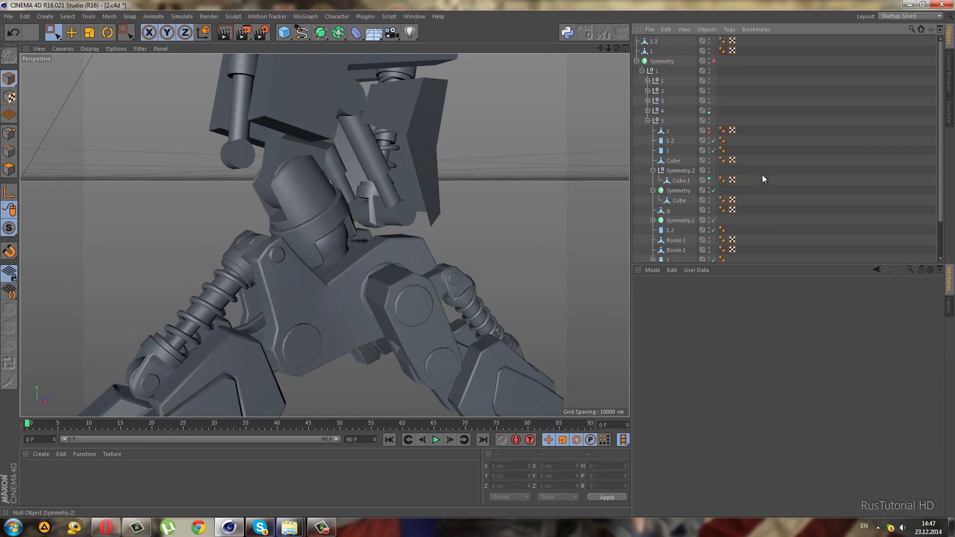
Briefly show and re-hide armour plate z, then select null 1 and its first joint.
left_click(709, 131)
scroll(296, 337, "down", 1)
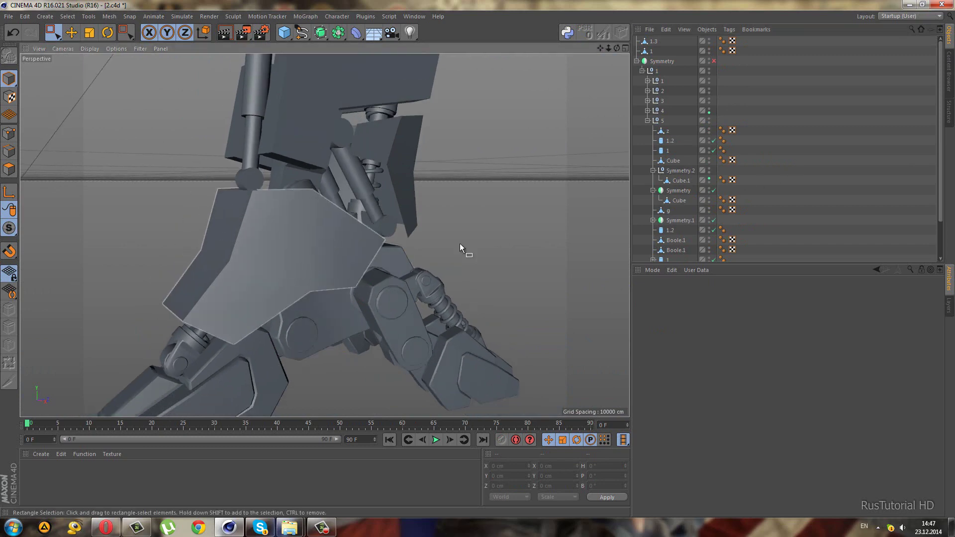
left_click(710, 130)
mouse_move(349, 268)
left_mouse_down("alt")
mouse_move(172, 292)
mouse_move(343, 274)
mouse_move(325, 261)
mouse_move(318, 284)
mouse_move(363, 272)
mouse_move(282, 264)
mouse_move(334, 257)
mouse_move(401, 356)
left_mouse_up("alt")
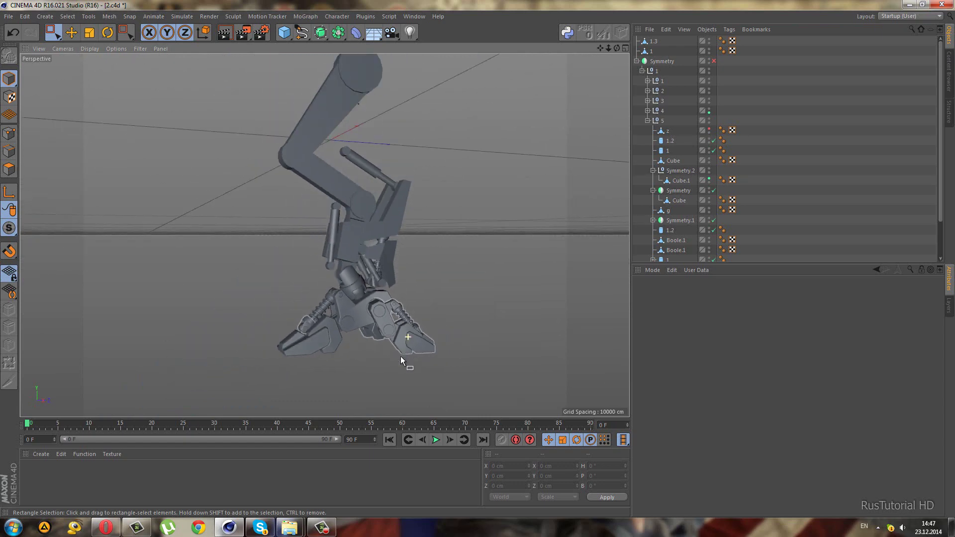
scroll(401, 353, "down", 3)
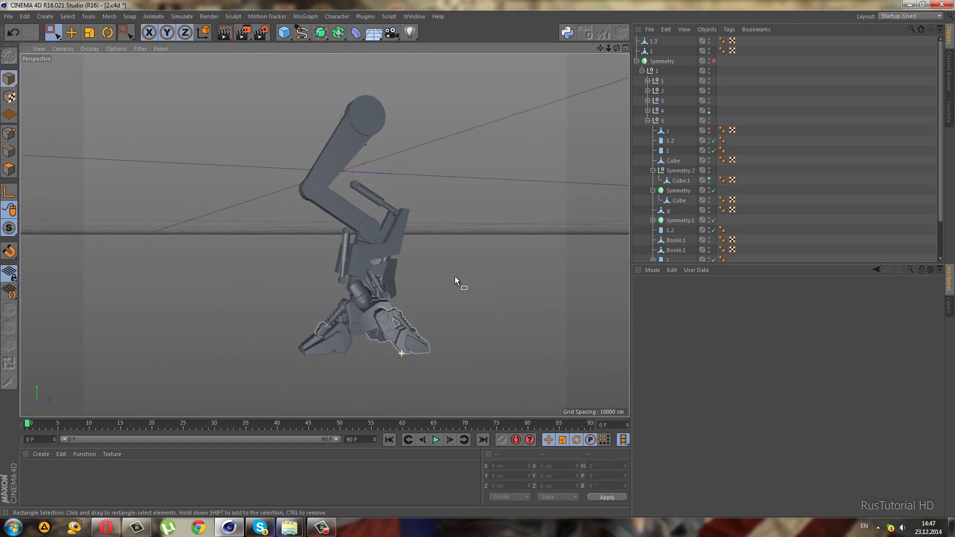
left_click(653, 72)
left_click(662, 83)
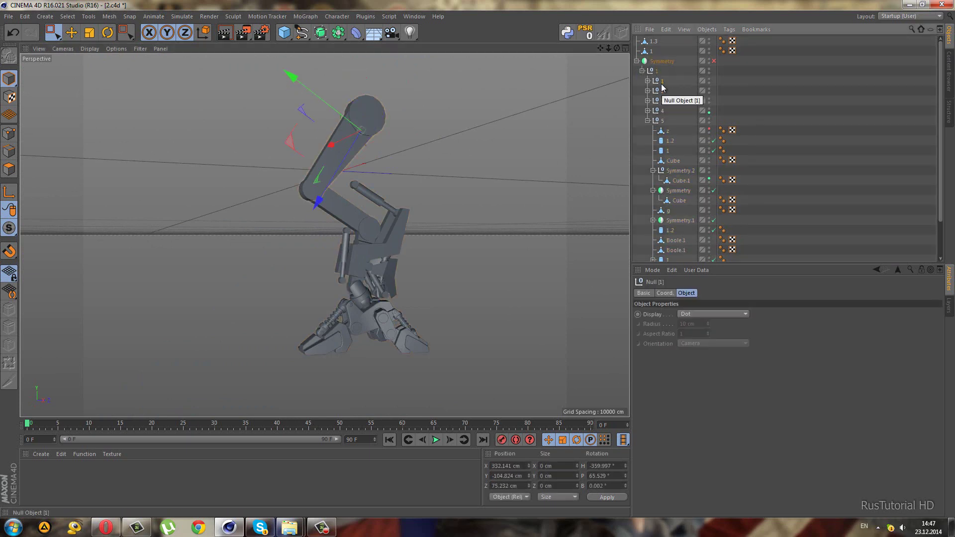
Select cylinder 1.1 under null 1, zoom in on it in the maximized Right view, and open the Character menu.
left_click(647, 81)
left_click(667, 102)
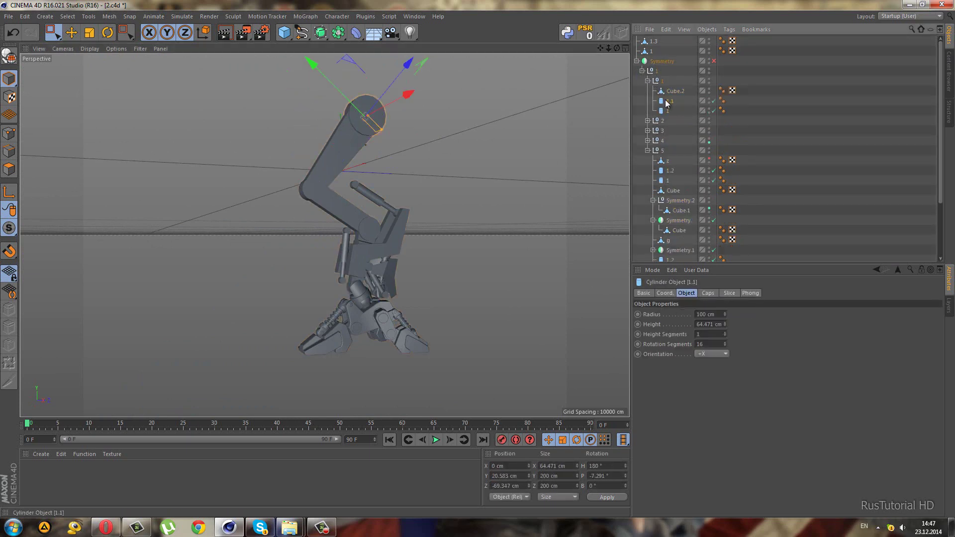
middle_click(220, 315)
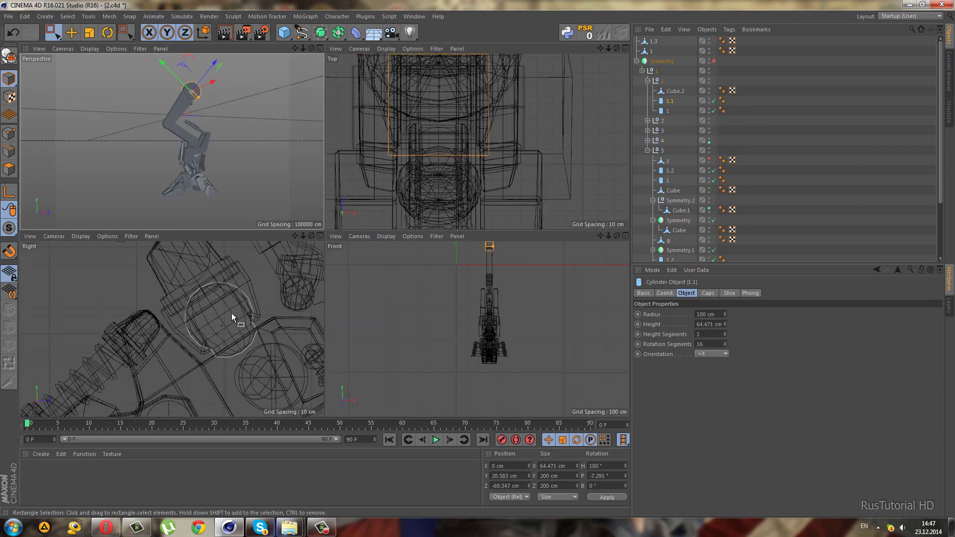
middle_click(231, 312)
scroll(371, 90, "up", 3)
scroll(368, 90, "up", 3)
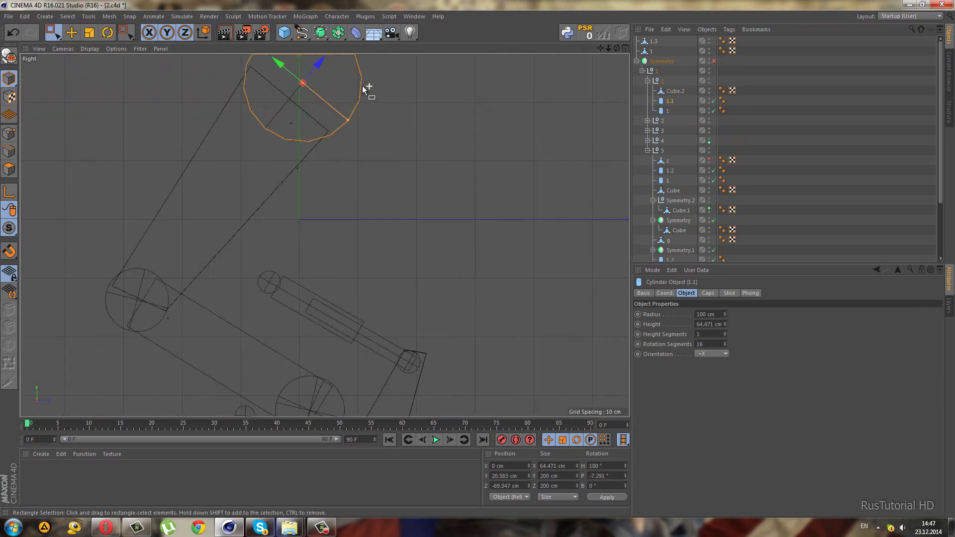
left_click(308, 16)
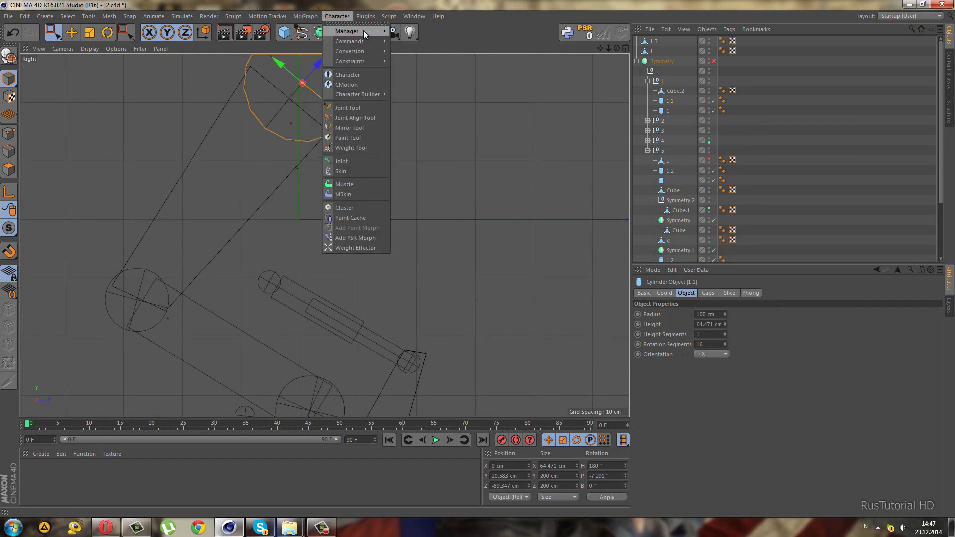
Float the Character palette and place the first joints at the upper cylinder and lower circle.
mouse_move(364, 23)
left_mouse_down()
mouse_move(550, 177)
mouse_move(580, 178)
left_mouse_up()
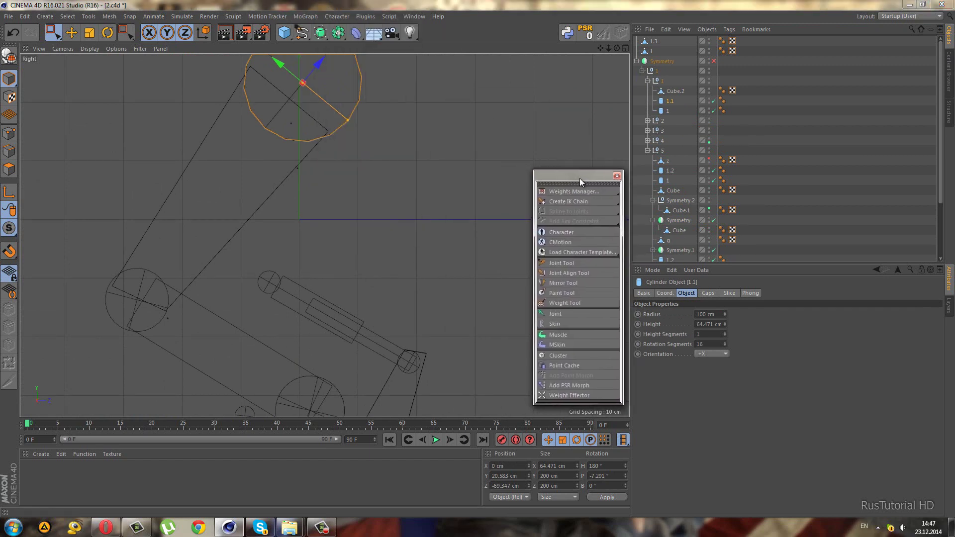
left_click(564, 264)
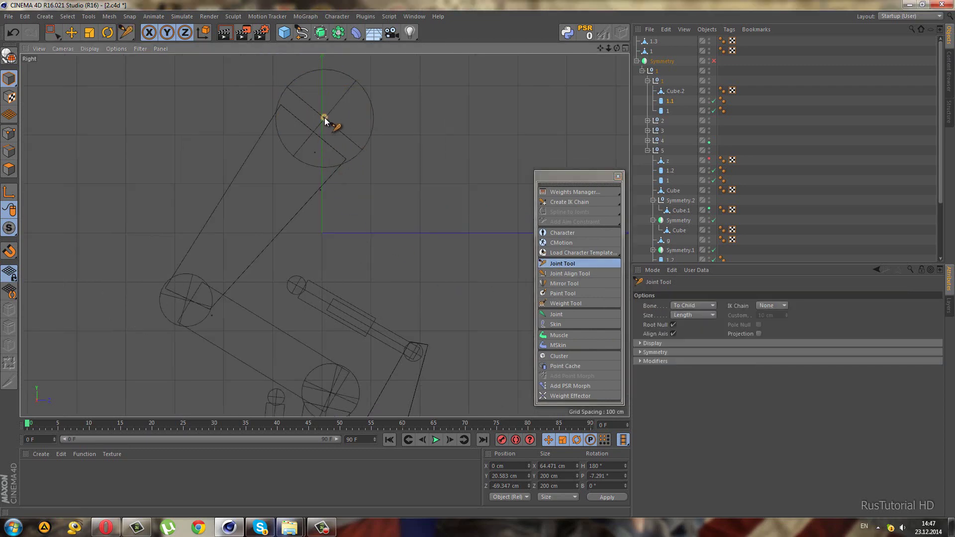
left_click(325, 119, "ctrl")
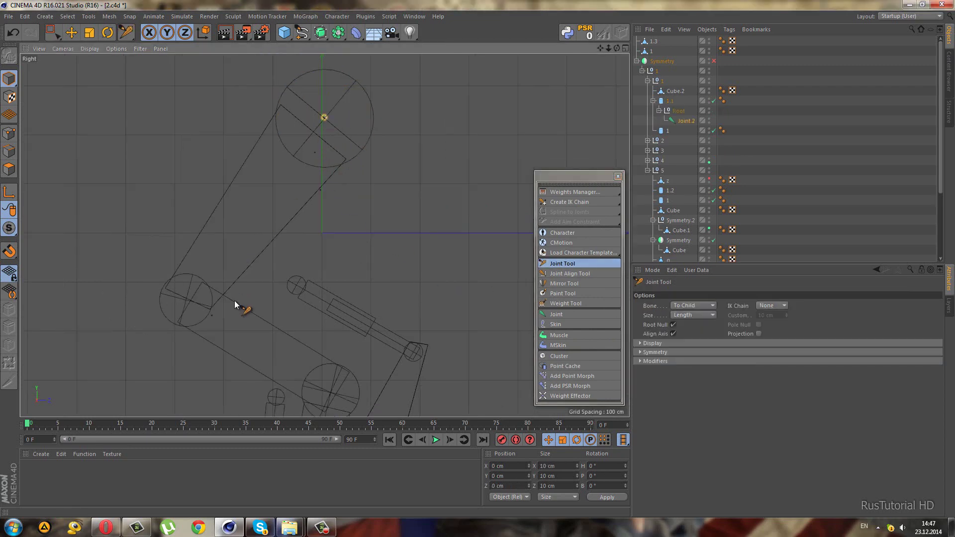
left_click(186, 301, "ctrl")
scroll(279, 318, "down", 2)
scroll(345, 343, "down", 2)
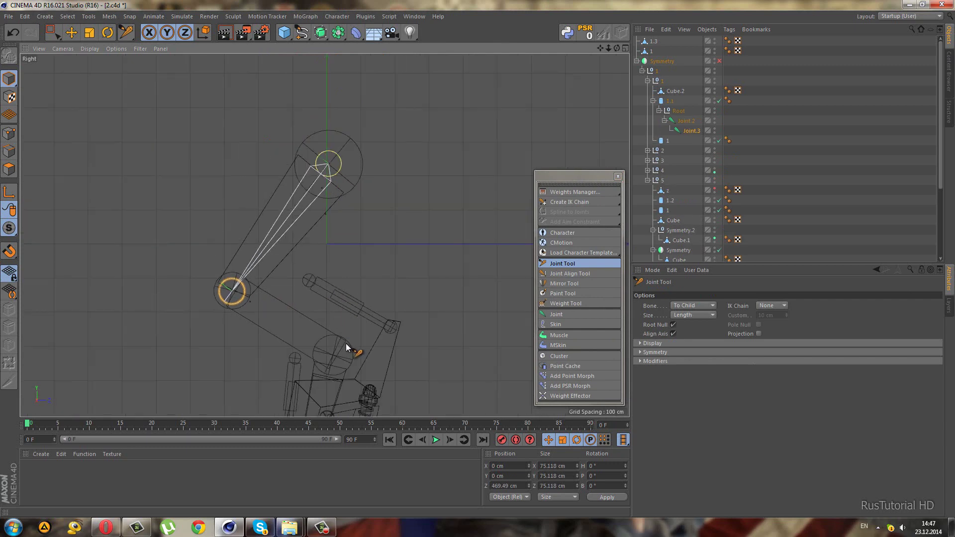
middle_click_drag(345, 344, 340, 163, "alt")
scroll(341, 165, "up", 3)
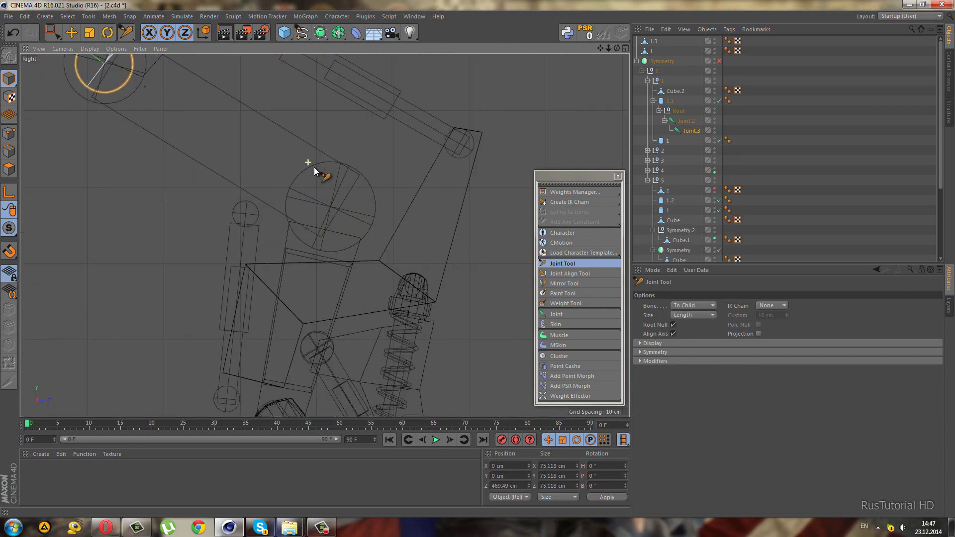
Add Joint.4 at the next circle's centre and Joint.5 at the ankle circle.
left_click(330, 206, "ctrl")
scroll(337, 160, "down", 3)
scroll(309, 284, "up", 3)
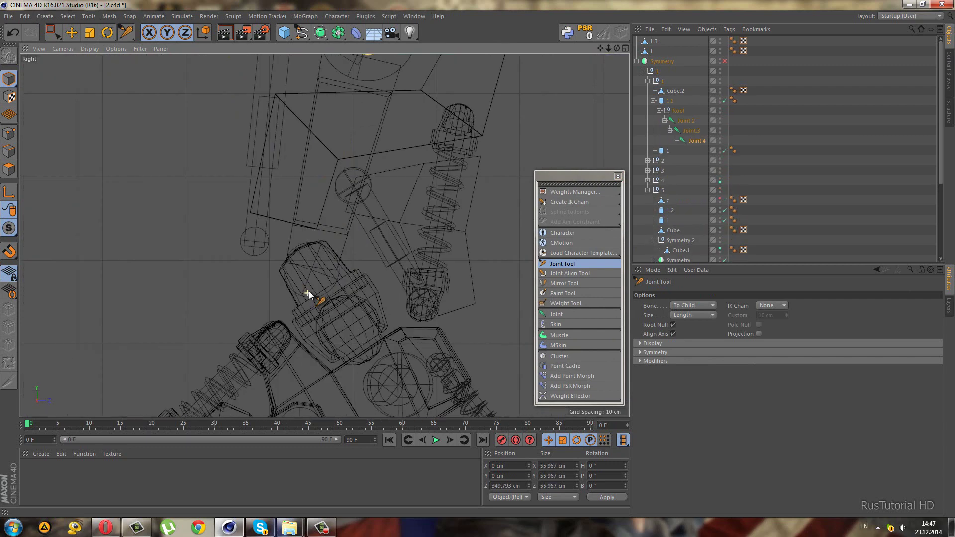
left_click(312, 270, "ctrl")
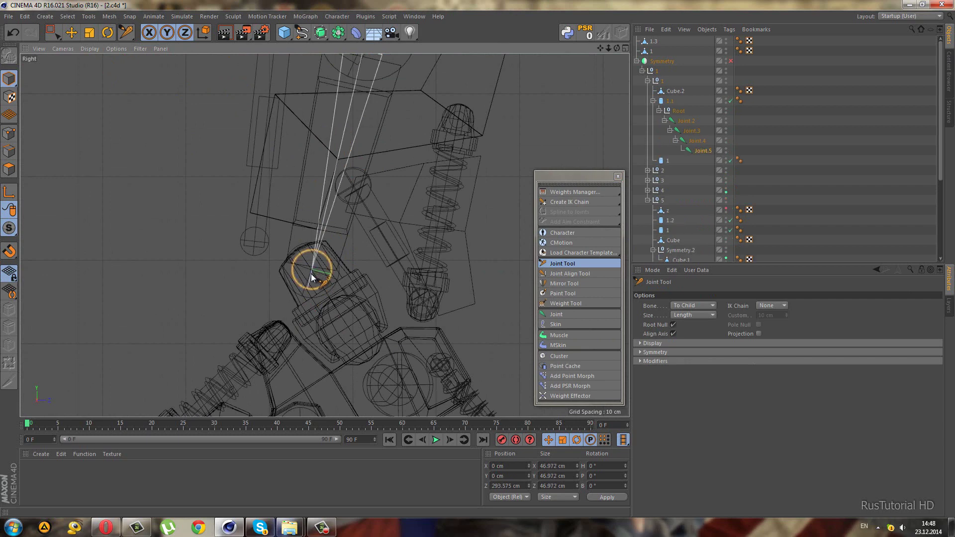
scroll(355, 357, "up", 2)
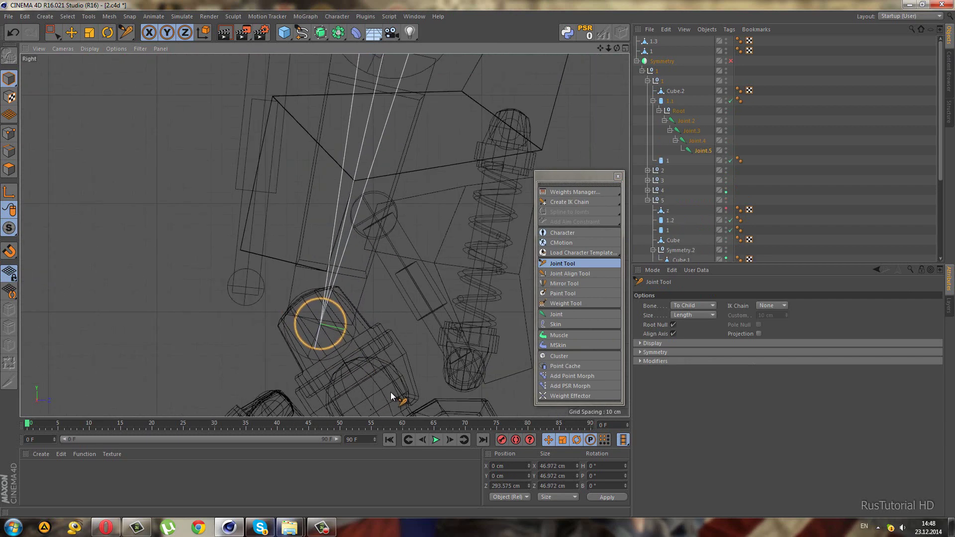
middle_click_drag(390, 392, 371, 267, "alt")
scroll(356, 305, "up", 2)
scroll(353, 226, "up", 1)
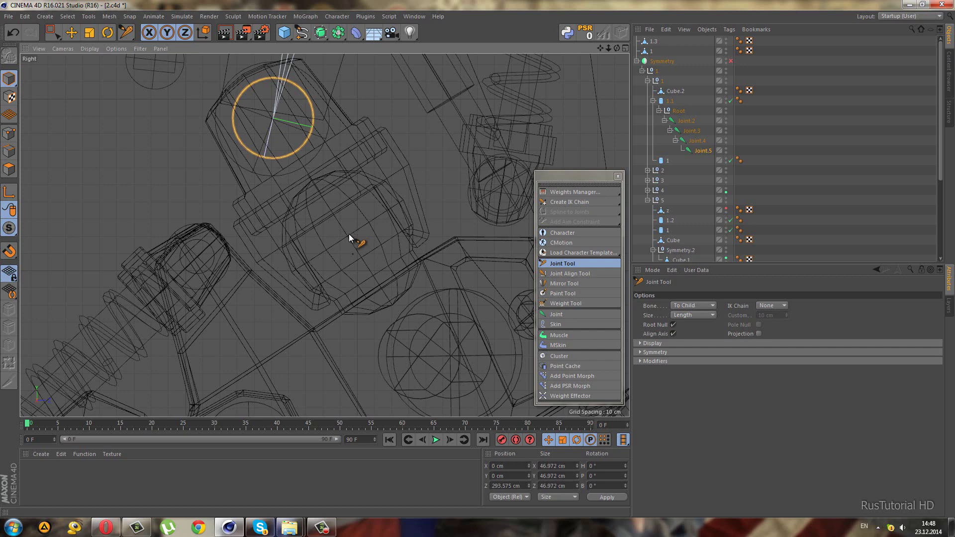
Add Joint.6 and Joint.7 in the foot, then select the chain's Root.
left_click(348, 240, "ctrl")
scroll(404, 321, "down", 2)
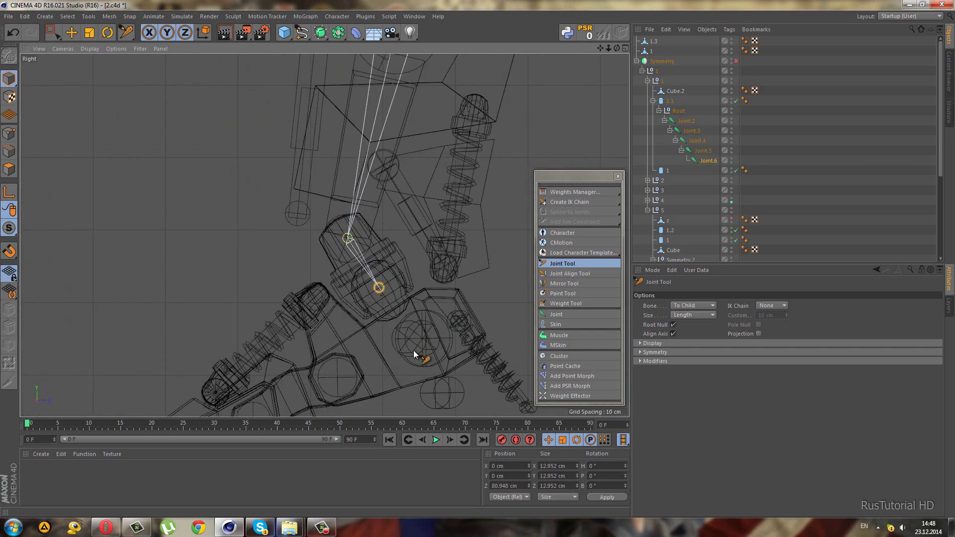
scroll(423, 321, "up", 1)
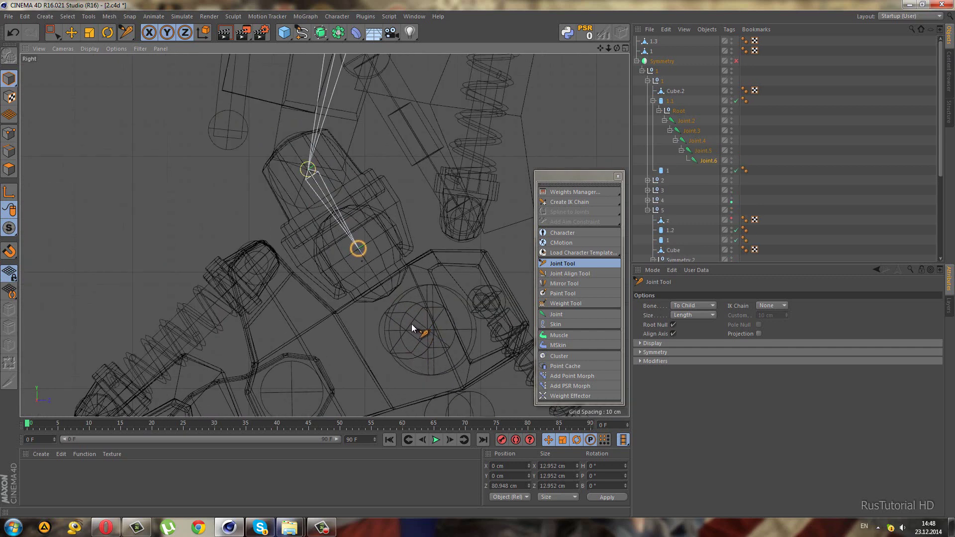
left_click(410, 326, "ctrl")
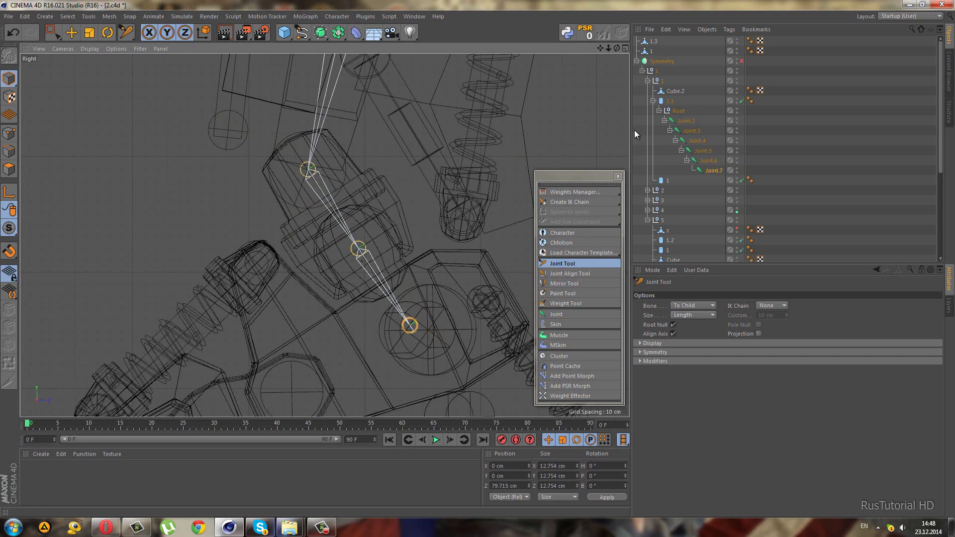
left_click(677, 111)
Enable axis snapping and move the Root joint chain to the Object Manager's top level.
left_click(12, 255)
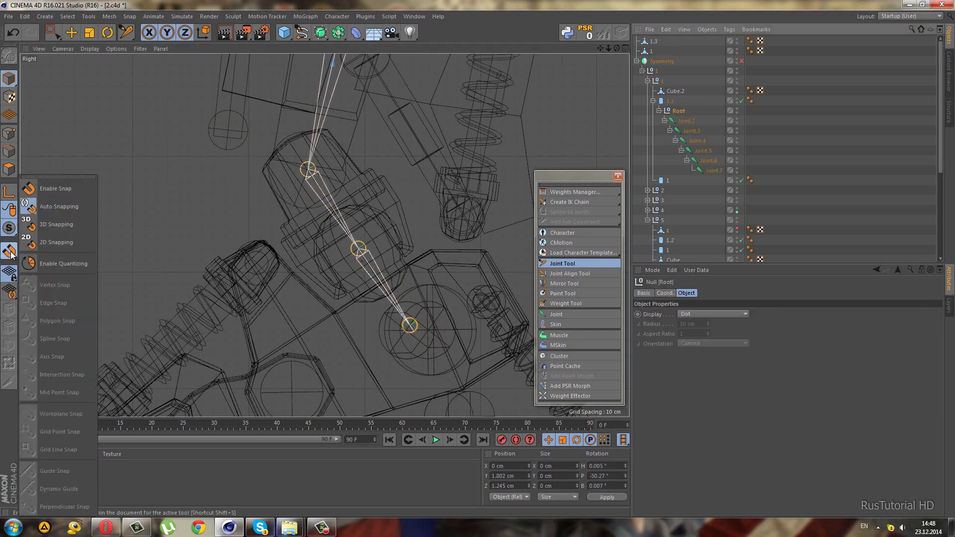
left_click(46, 184)
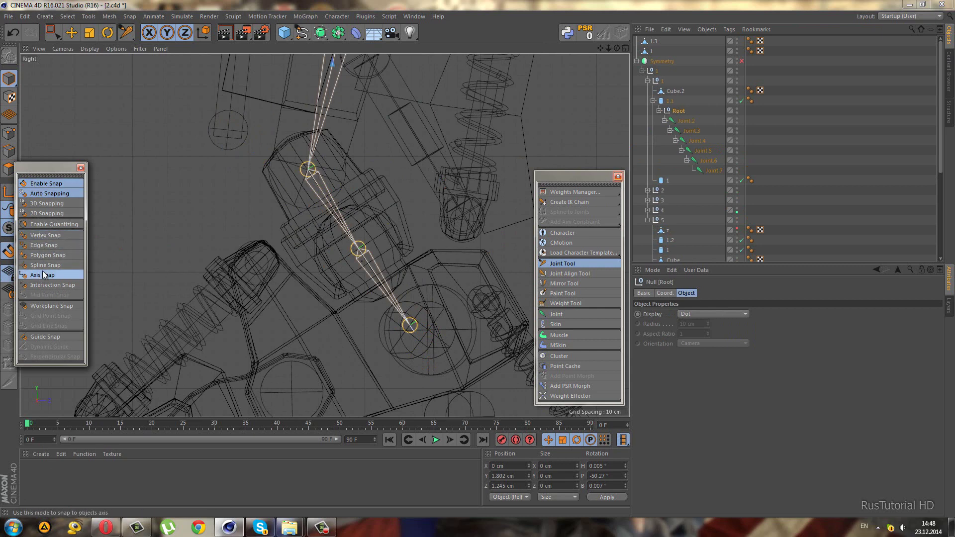
scroll(393, 132, "down", 5)
scroll(392, 228, "up", 2)
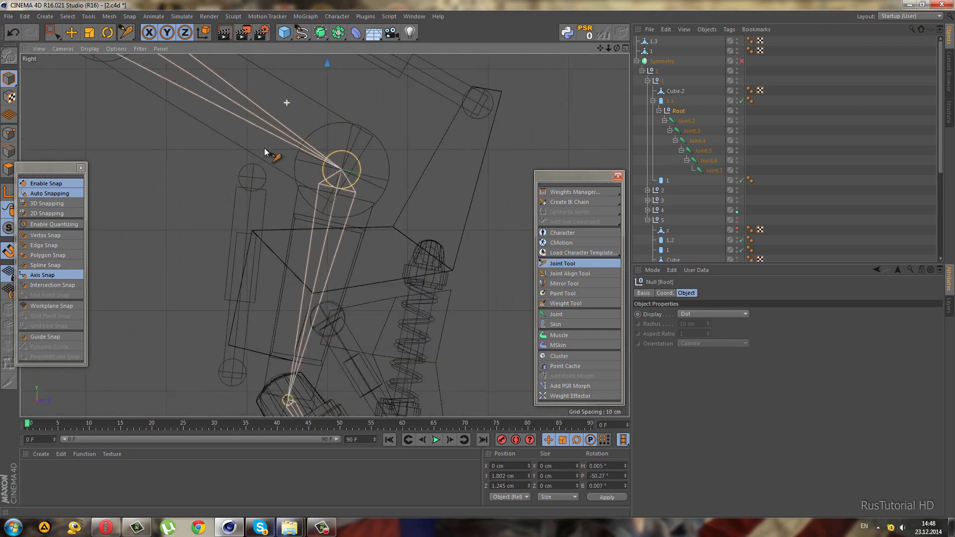
scroll(273, 164, "up", 2)
scroll(274, 173, "up", 2)
scroll(318, 291, "up", 2)
scroll(363, 79, "up", 2)
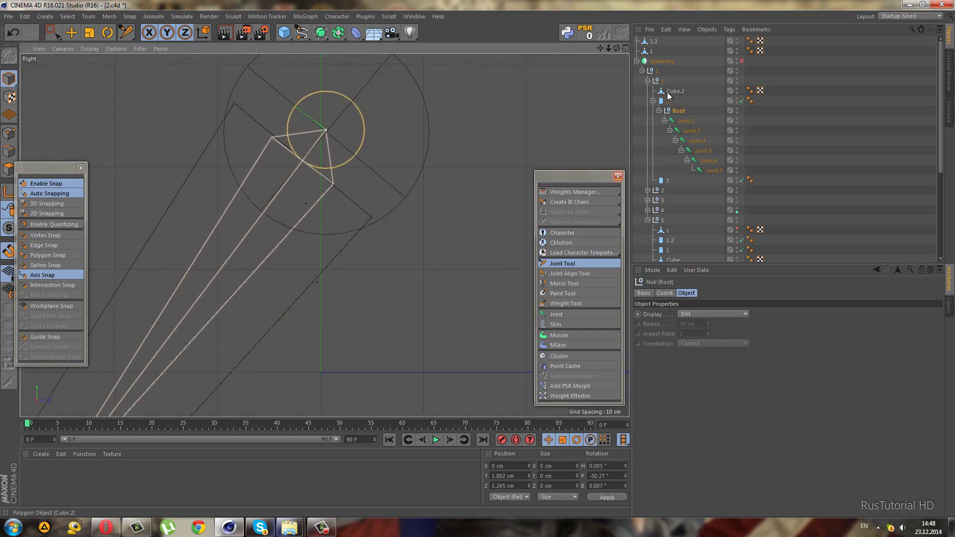
left_click_drag(674, 112, 651, 62)
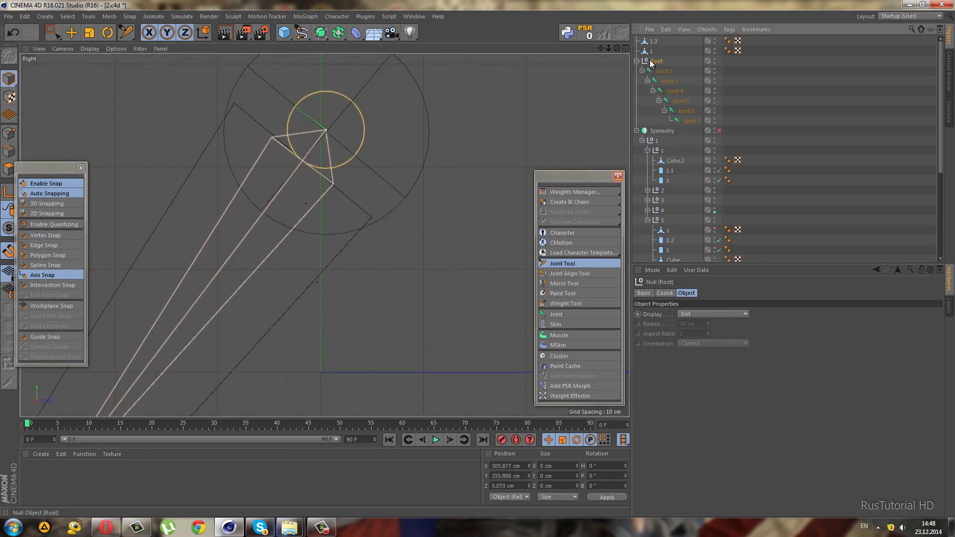
Move Joint.3 onto its cylinder's centre.
left_click(51, 33)
scroll(361, 115, "up", 2)
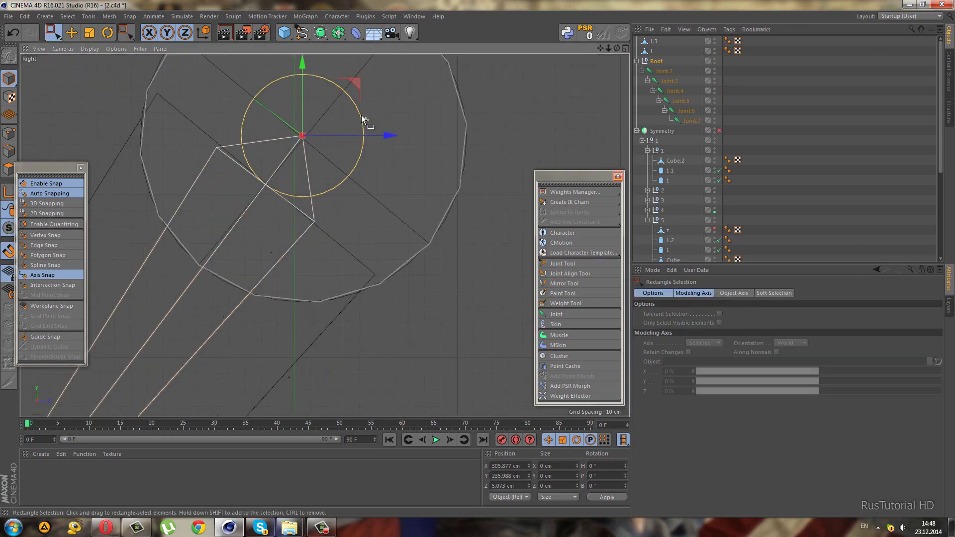
scroll(245, 82, "up", 2)
scroll(408, 121, "up", 2)
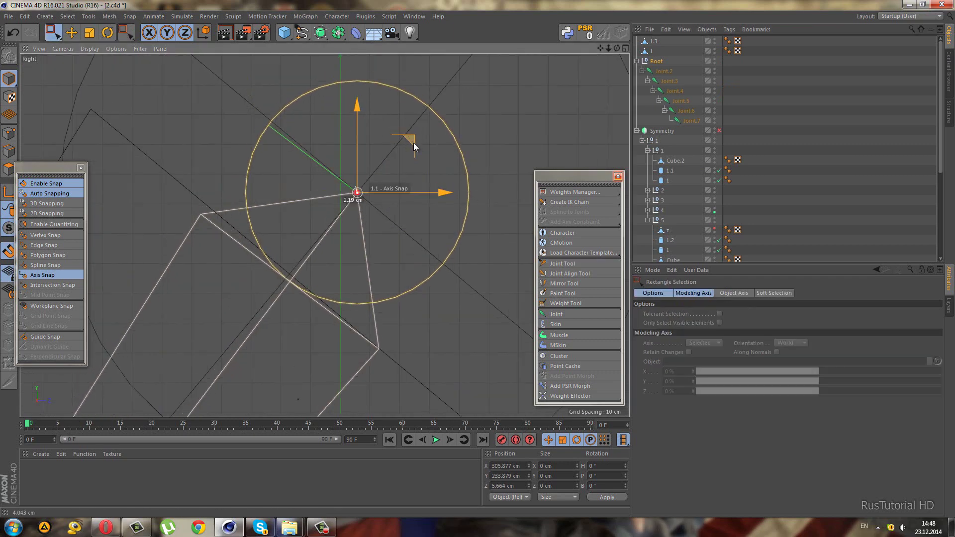
scroll(411, 142, "down", 1)
scroll(546, 108, "down", 2)
left_click(669, 81)
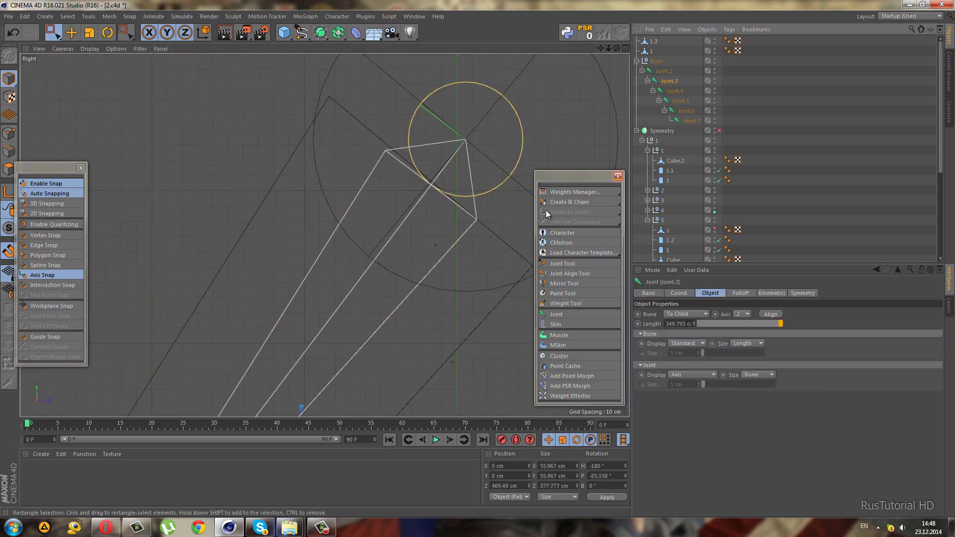
scroll(437, 246, "down", 1)
scroll(410, 264, "up", 1)
left_click_drag(410, 264, 478, 259, "alt")
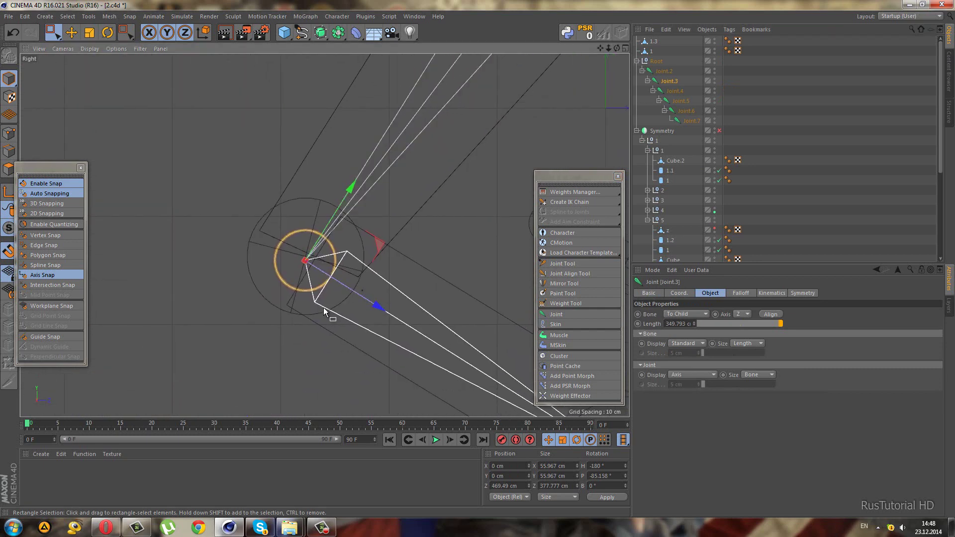
scroll(324, 308, "up", 2)
scroll(390, 244, "up", 1)
left_click_drag(324, 252, 317, 238)
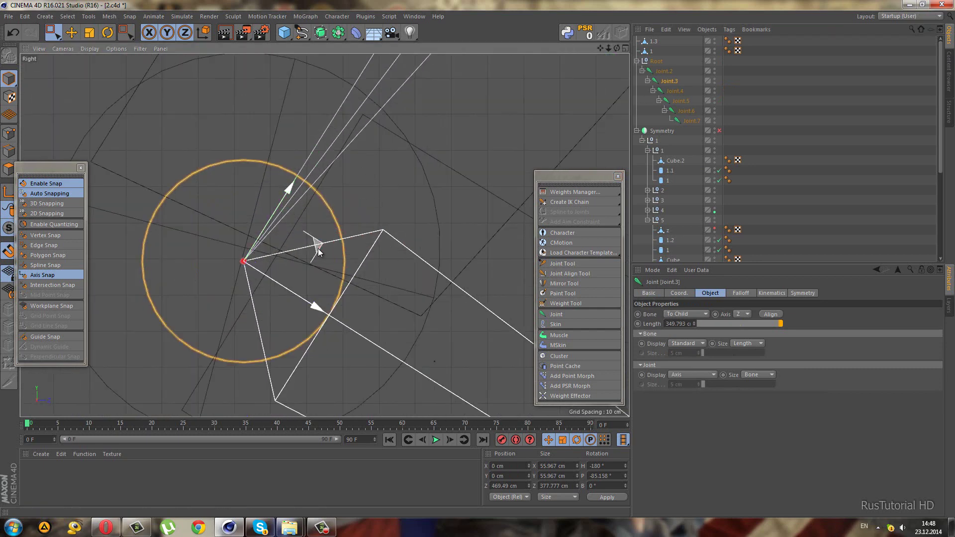
scroll(178, 188, "down", 2)
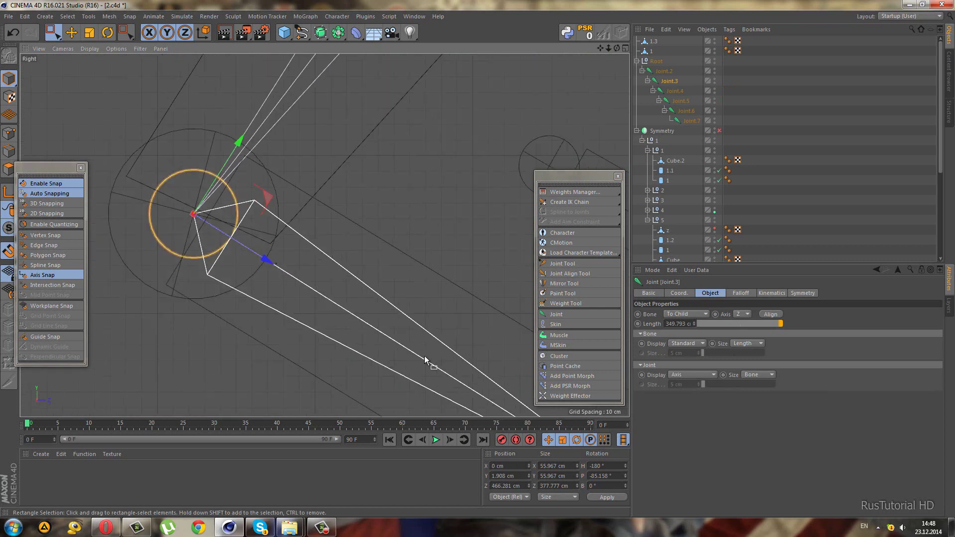
left_click_drag(425, 357, 388, 298, "alt")
scroll(388, 298, "up", 2)
scroll(428, 378, "up", 3)
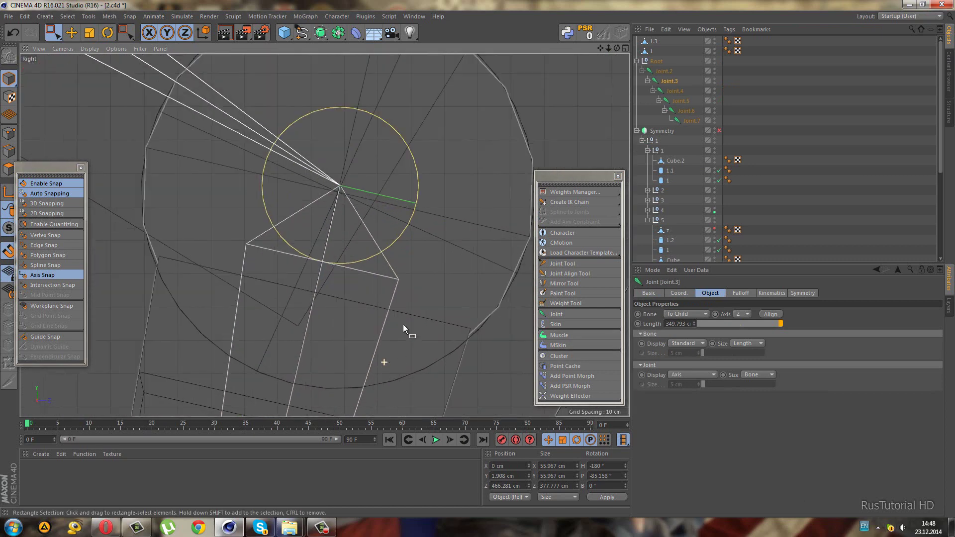
Snap Joint.4 onto its cylinder's centre and check Joint.5's placement.
left_click(675, 91)
left_click_drag(383, 229, 426, 229)
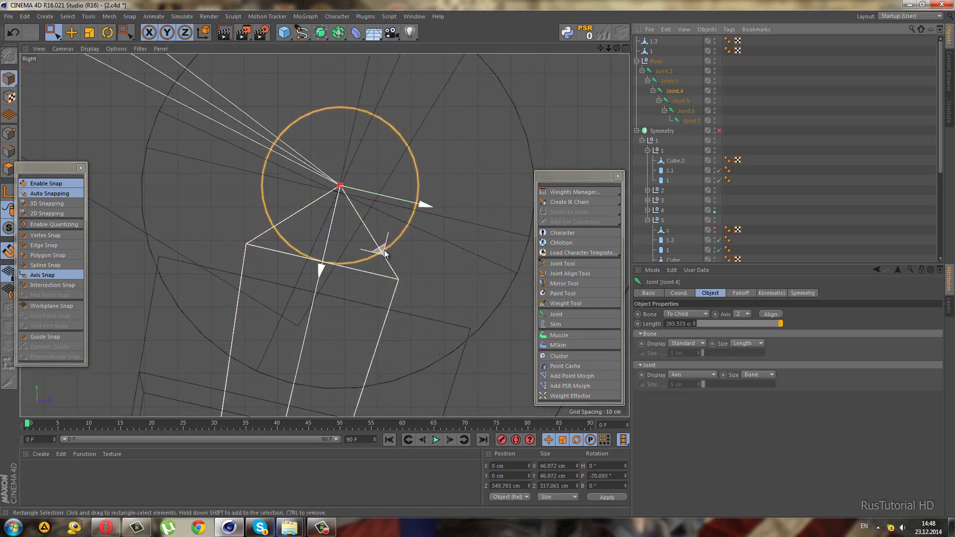
scroll(426, 229, "down", 3)
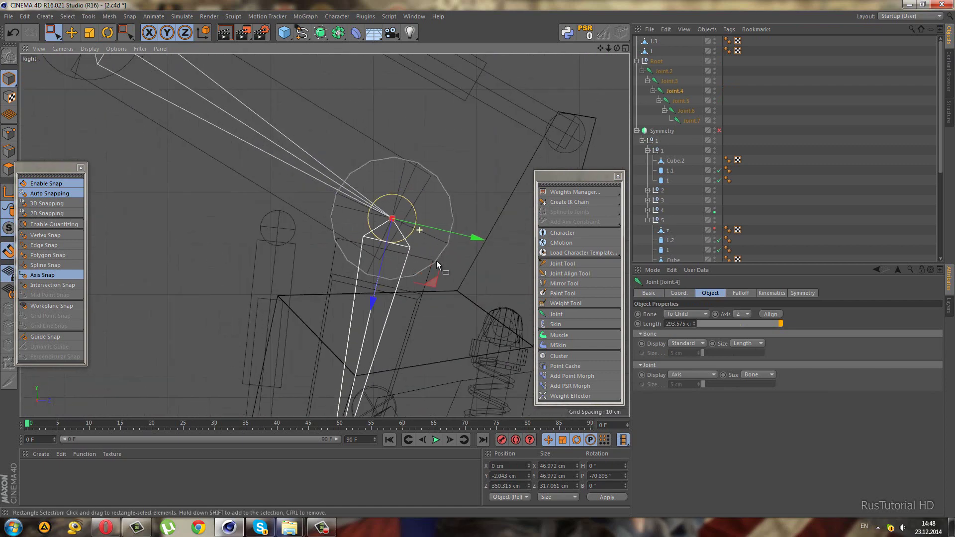
scroll(437, 261, "down", 3)
scroll(486, 278, "down", 2)
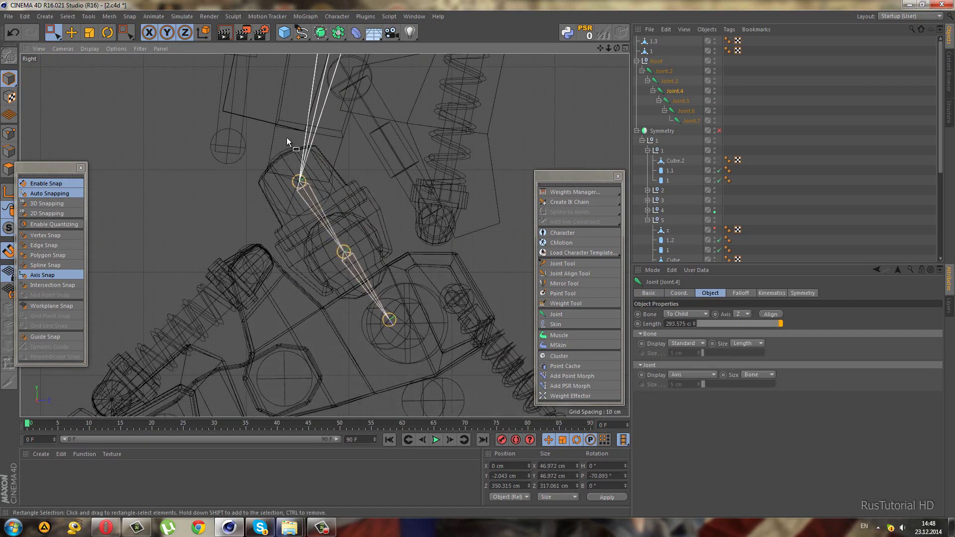
scroll(296, 179, "up", 3)
scroll(296, 179, "up", 3)
scroll(296, 179, "up", 3)
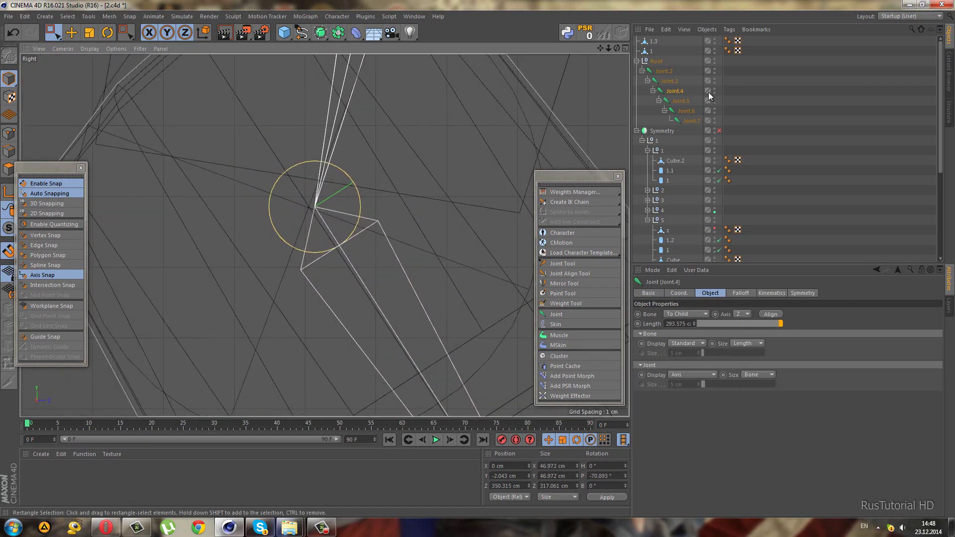
left_click(677, 103)
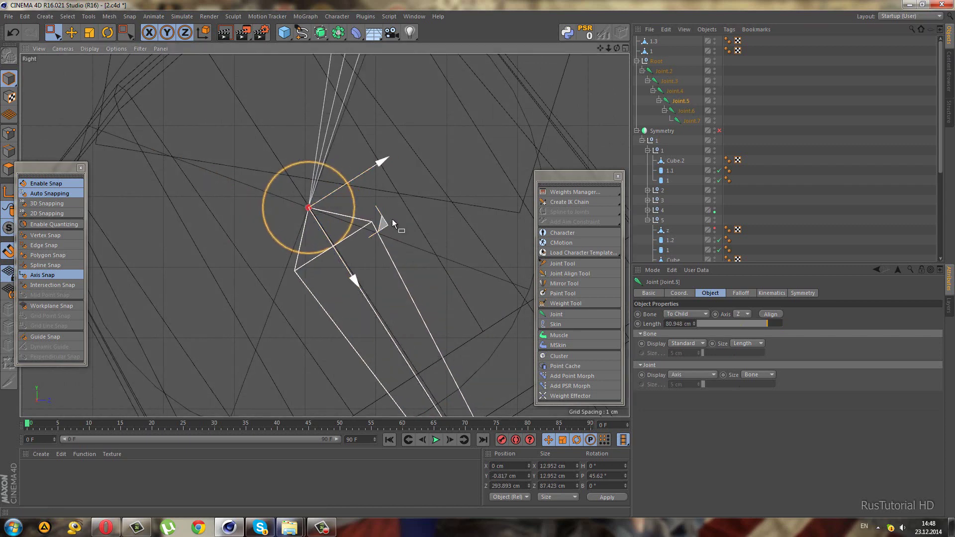
scroll(349, 214, "up", 2)
scroll(279, 199, "up", 2)
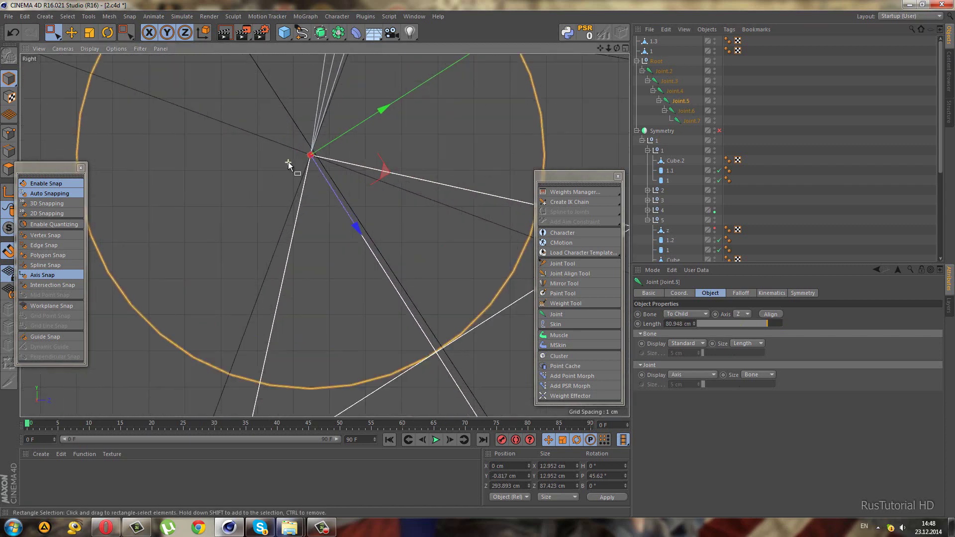
scroll(288, 166, "down", 2)
scroll(285, 172, "down", 2)
scroll(356, 279, "down", 2)
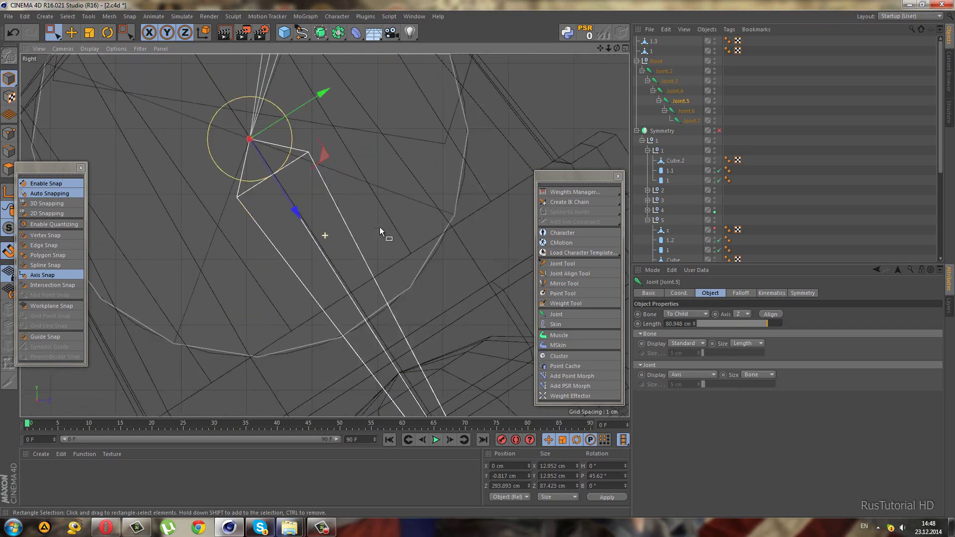
scroll(309, 81, "down", 2)
Nudge Joint.6 onto its pivot centre.
left_click(686, 111)
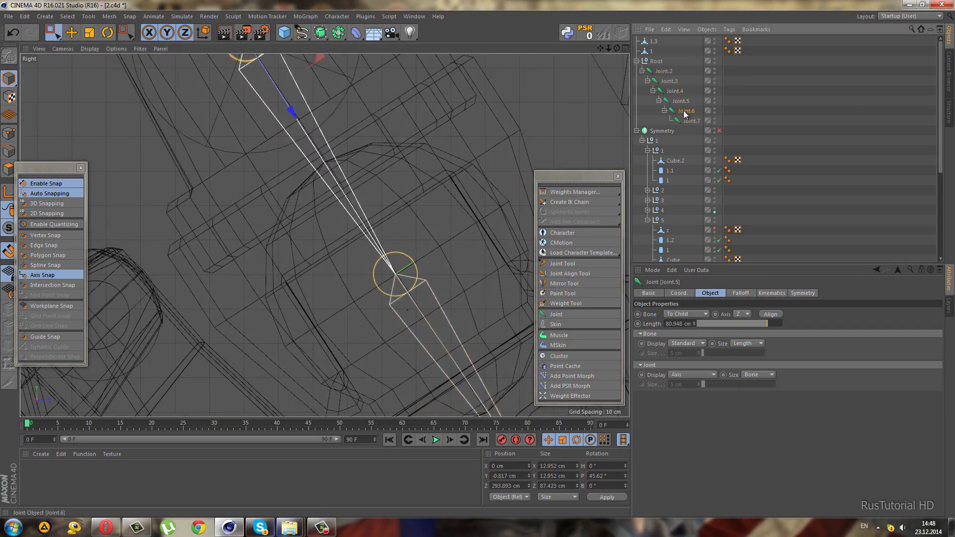
scroll(387, 301, "up", 2)
scroll(387, 259, "up", 2)
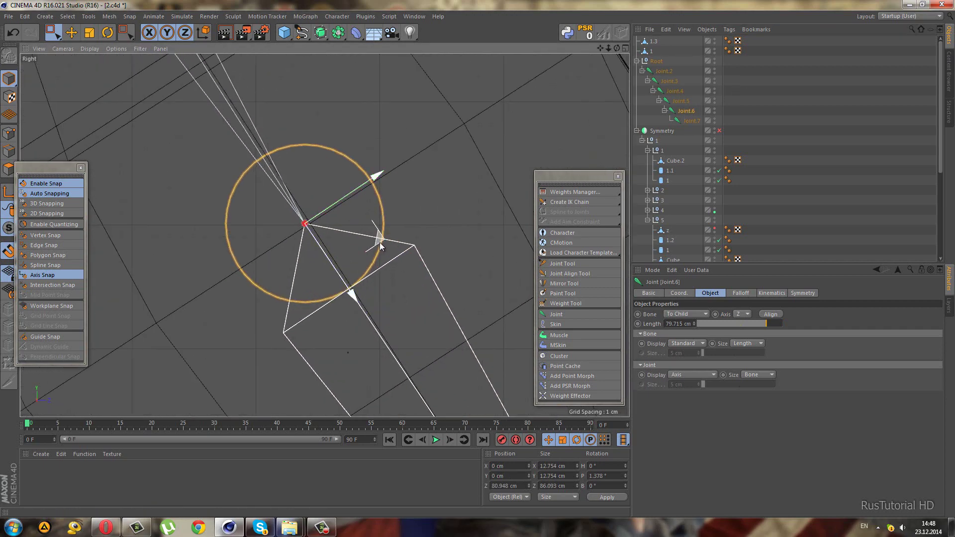
left_click_drag(380, 243, 386, 243)
scroll(240, 115, "down", 2)
scroll(420, 310, "down", 2)
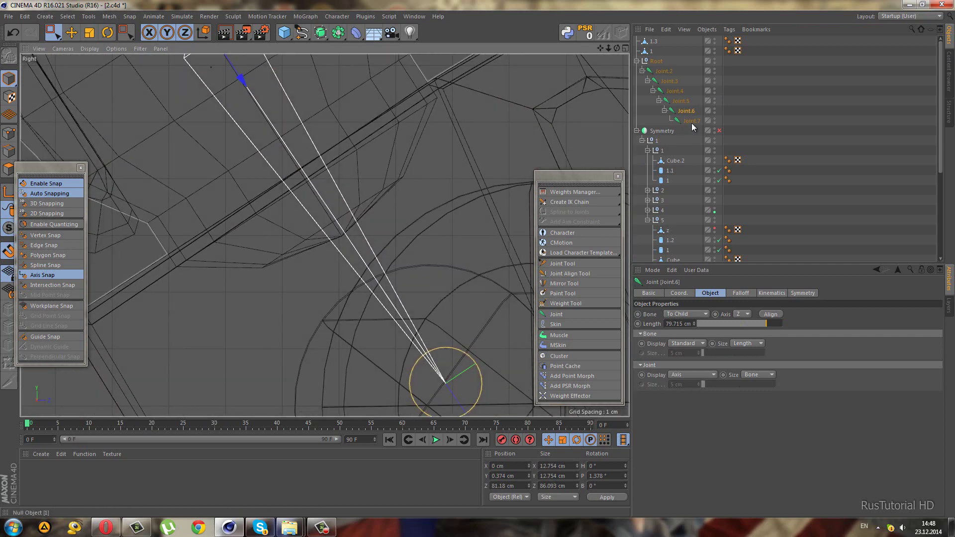
Place end joint Joint.7 on the foot's pivot circle at Y −1.435 cm, Z 94.266 cm.
left_click(692, 121)
scroll(473, 312, "down", 1)
left_click_drag(472, 312, 467, 314)
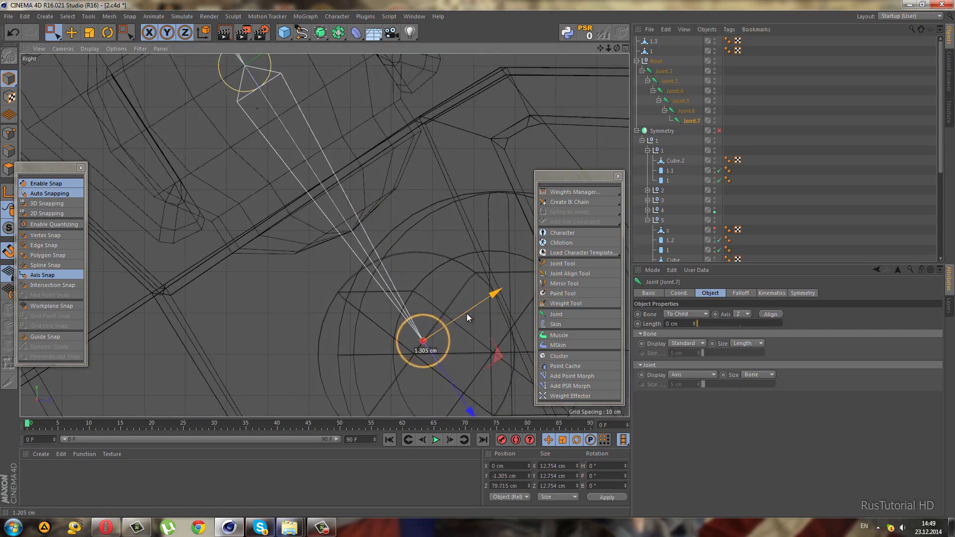
scroll(433, 297, "down", 3)
left_click_drag(463, 390, 469, 398)
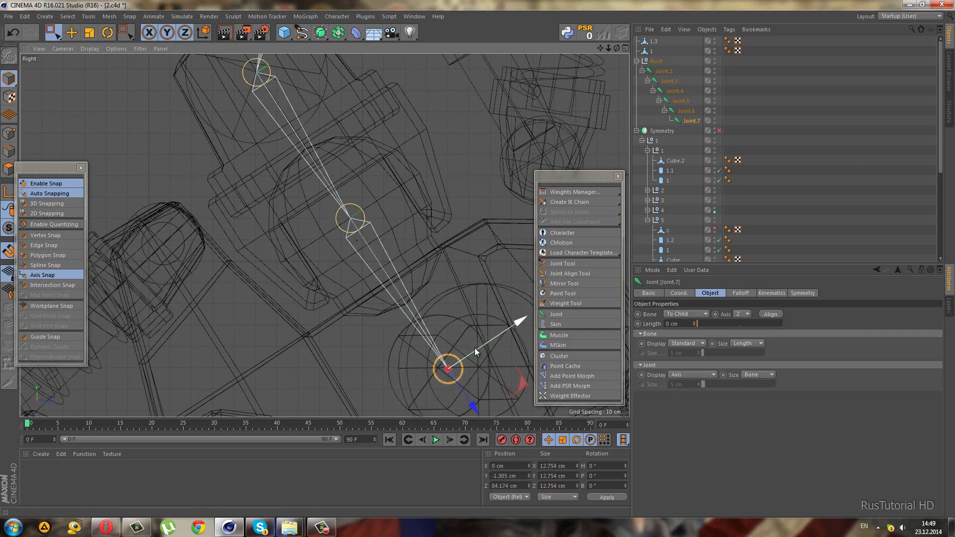
left_click_drag(475, 350, 475, 348)
scroll(401, 200, "up", 2)
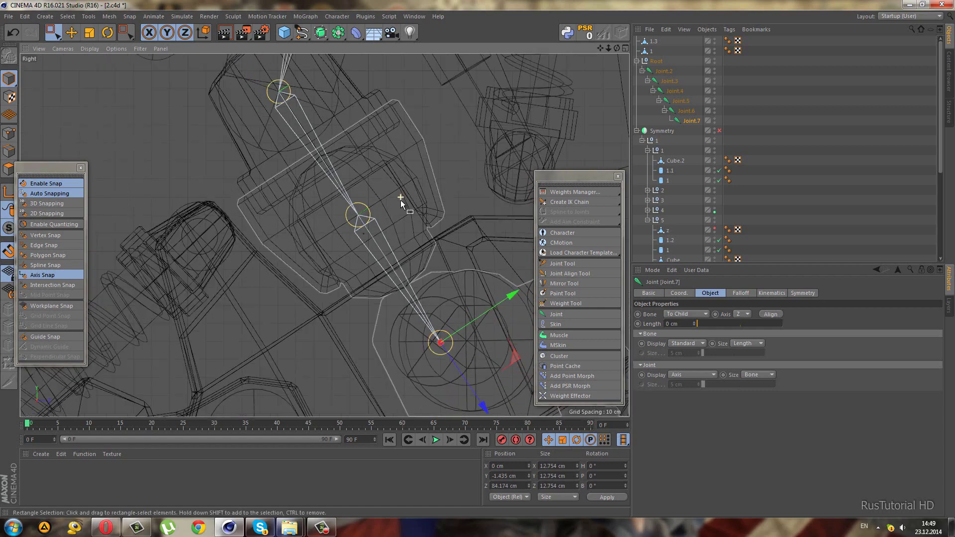
scroll(405, 209, "up", 2)
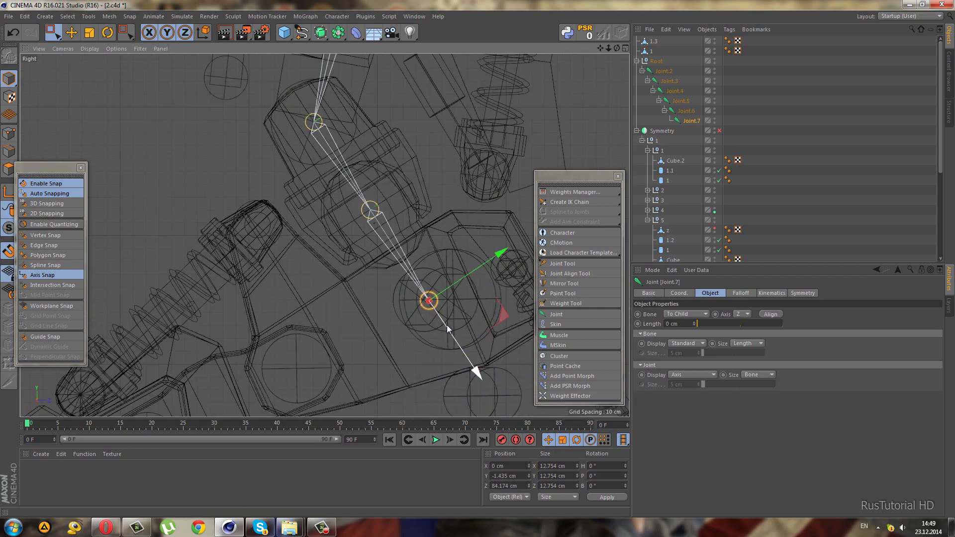
left_click_drag(475, 370, 454, 332)
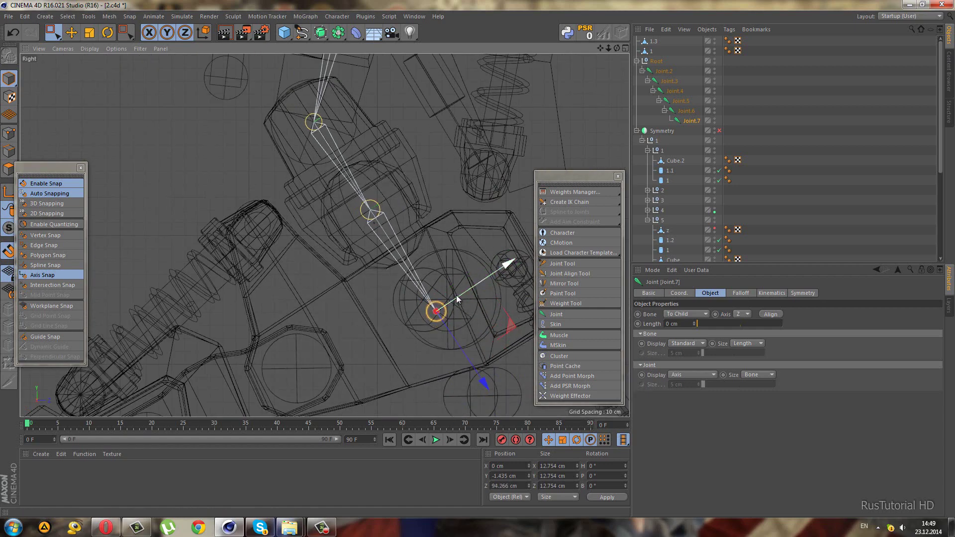
scroll(408, 261, "up", 3)
In the perspective view, rename Joint.2, Joint.3 and Joint.4 to 1, 2 and 3.
key("F1")
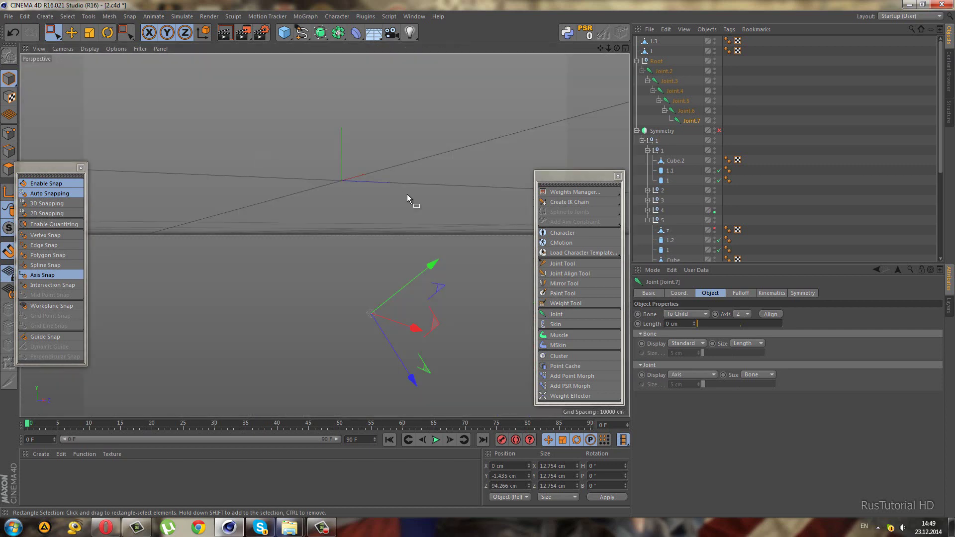
double_click(670, 72)
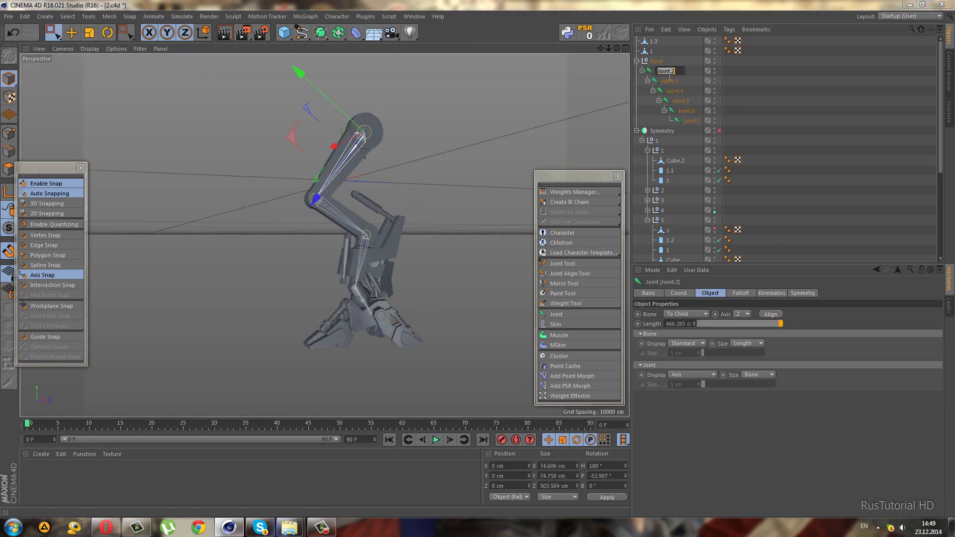
type("1")
key("Return")
double_click(671, 82)
type("2")
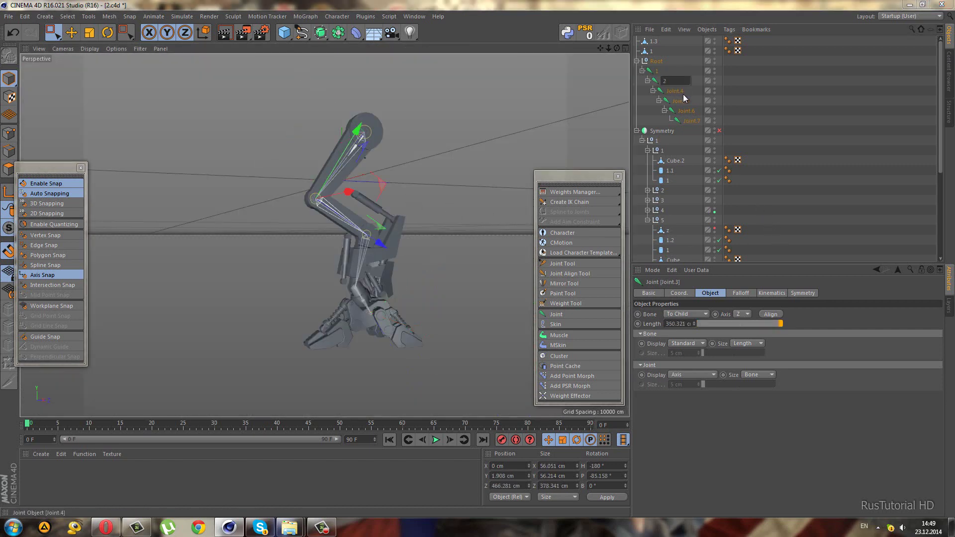
key("Return")
double_click(682, 92)
type("3")
key("Return")
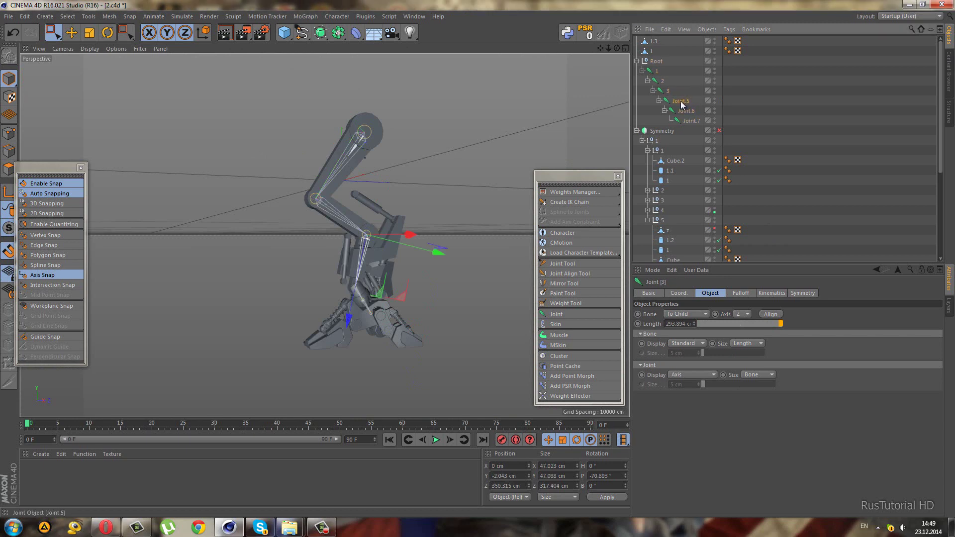
Rename Joint.5, Joint.6 and Joint.7 to 4, 5 and 6.
double_click(681, 101)
type("4")
key("Return")
double_click(685, 112)
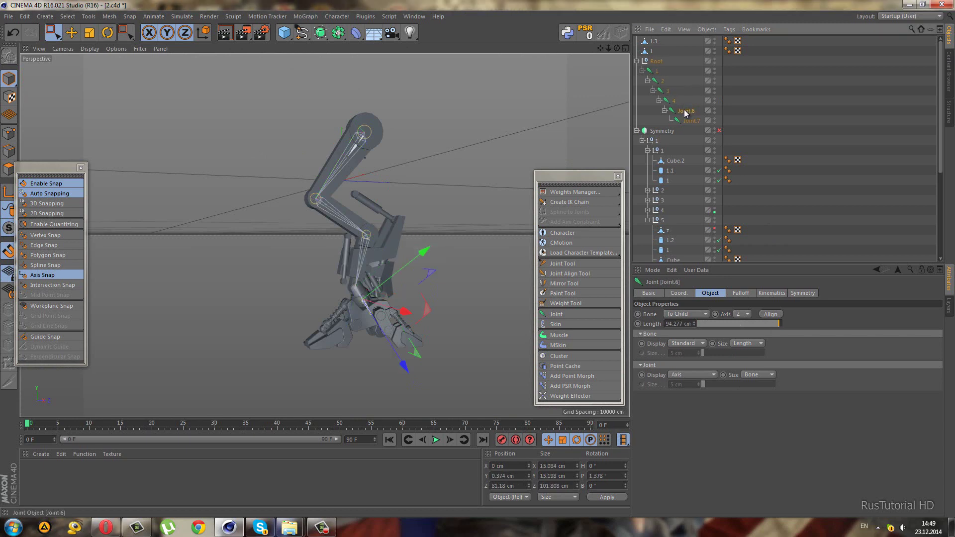
type("5")
key("Return")
left_click(695, 122)
double_click(696, 122)
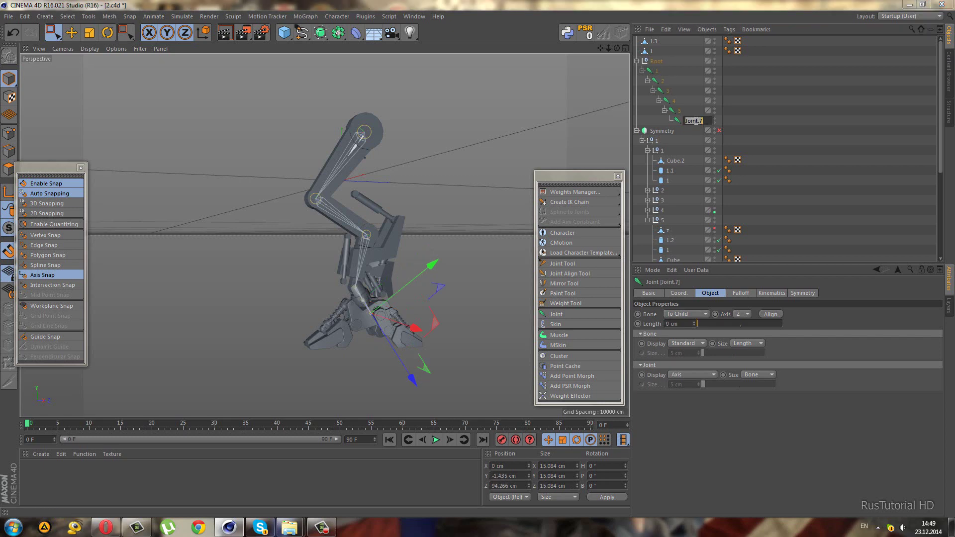
type("6")
key("Return")
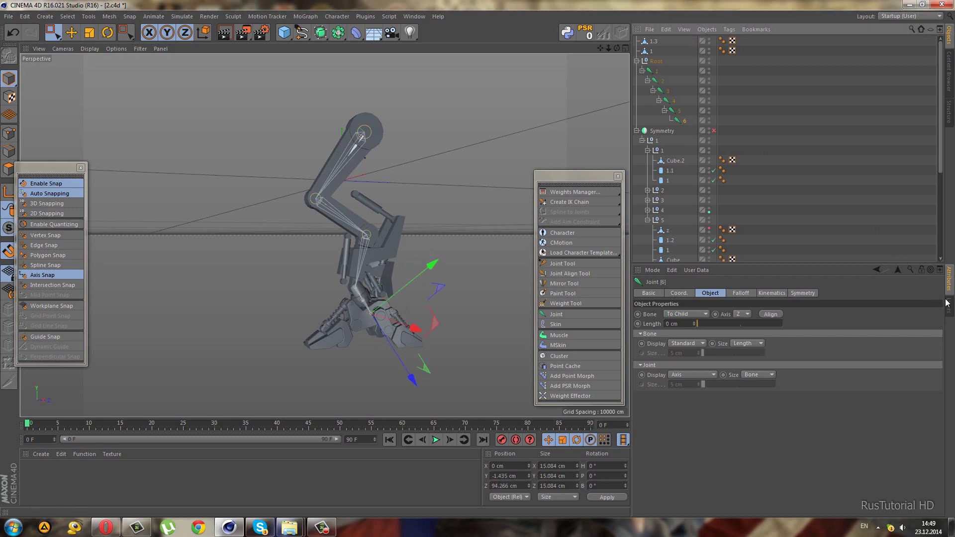
Create a new layer in the Layer Manager and assign joints 1 and 2 to it.
left_click(948, 303)
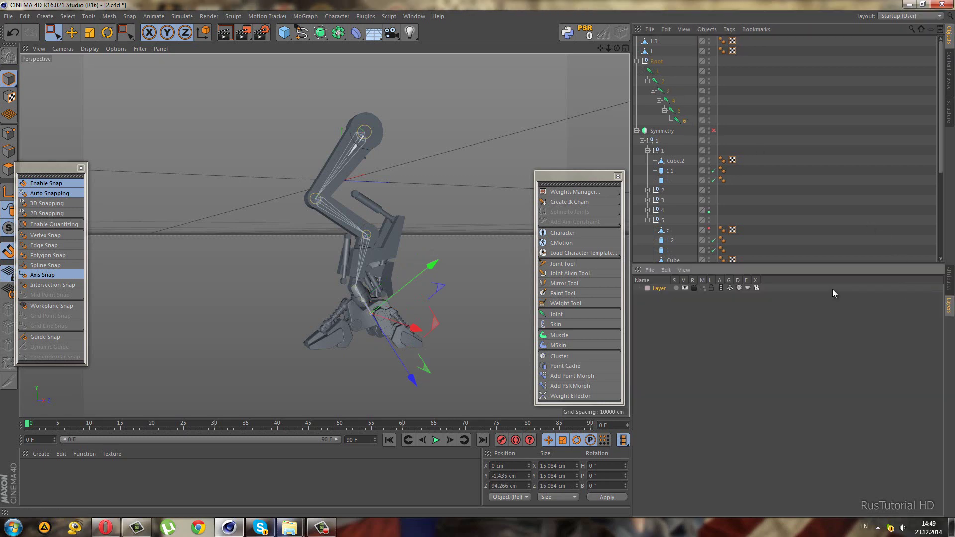
left_click(650, 271)
left_click(690, 287)
left_click(702, 74)
left_click(778, 80)
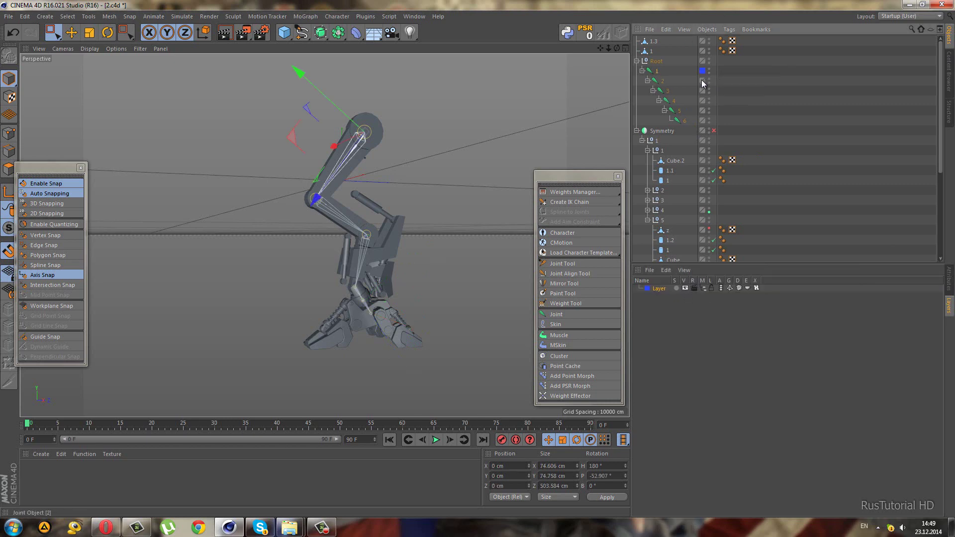
left_click(702, 84)
left_click(780, 88)
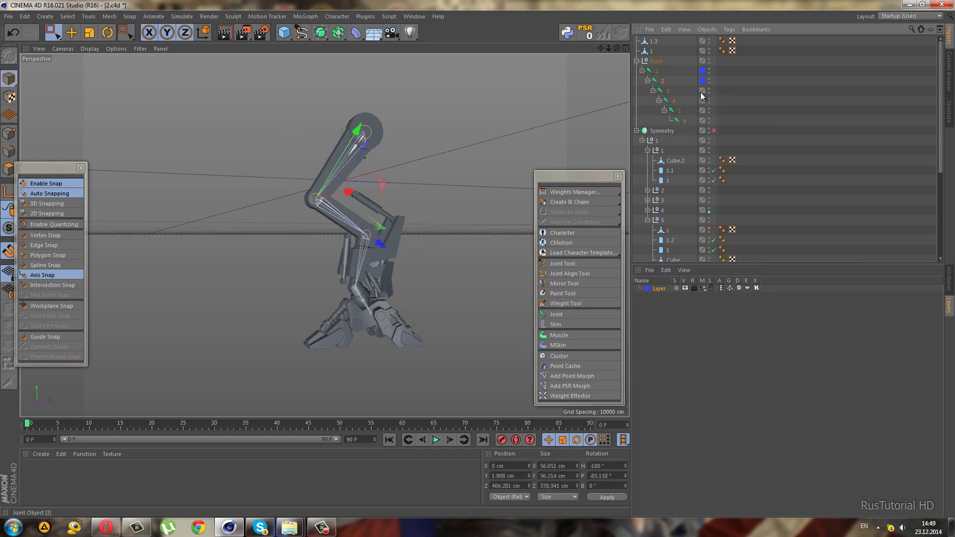
Assign joints 3 through 6 to the same layer.
left_click(702, 90)
left_click(775, 99)
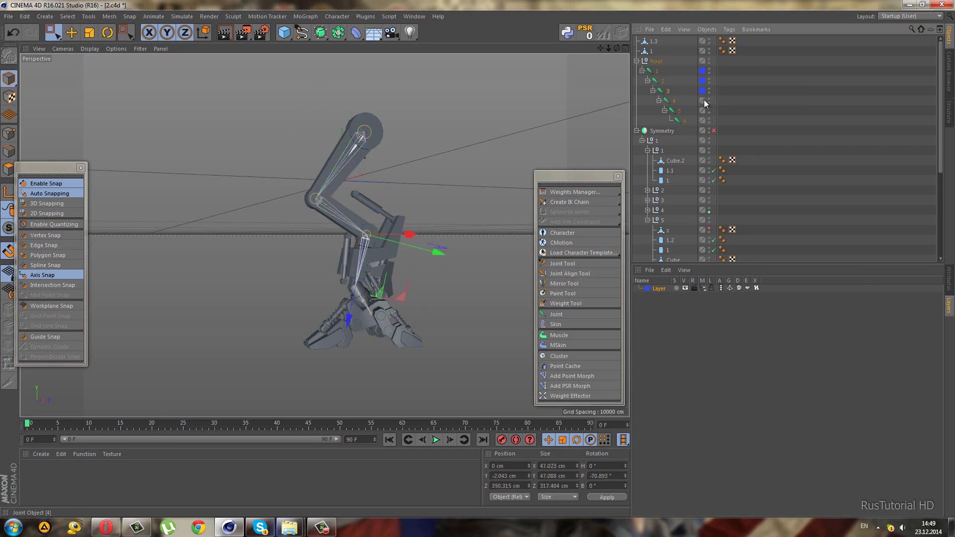
left_click(704, 99)
left_click(785, 108)
left_click(702, 111)
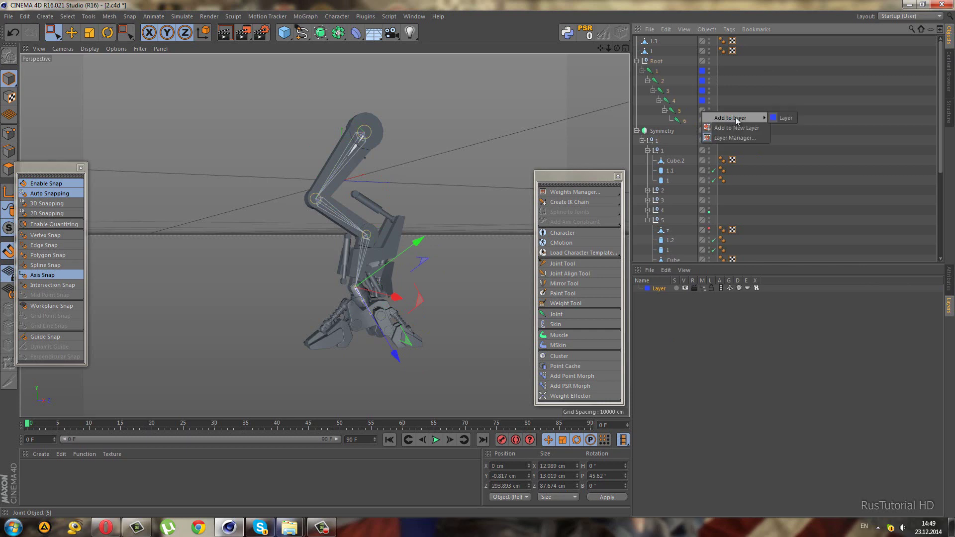
left_click(782, 120)
left_click(703, 122)
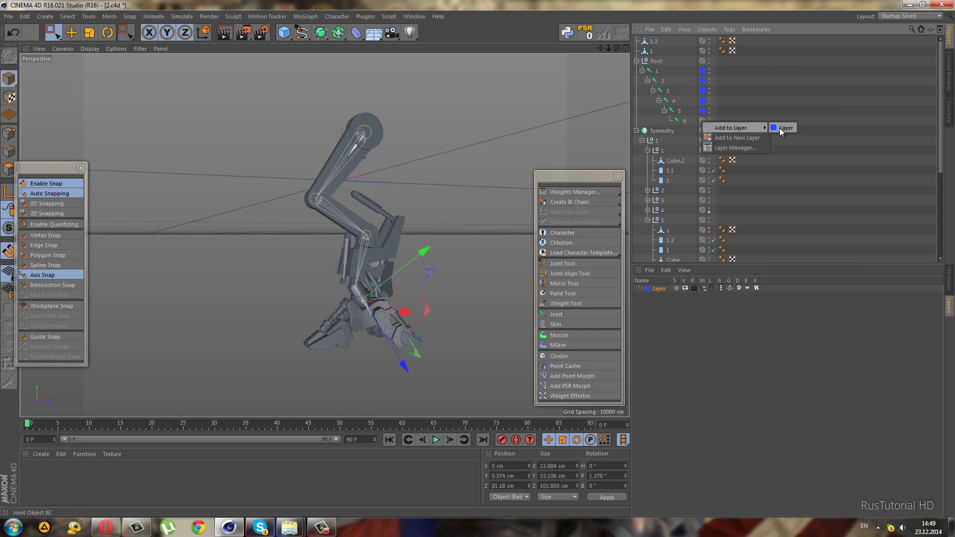
left_click(782, 128)
Toggle the layer's viewport and manager visibility off and back on, then select all six joints.
scroll(486, 166, "up", 3)
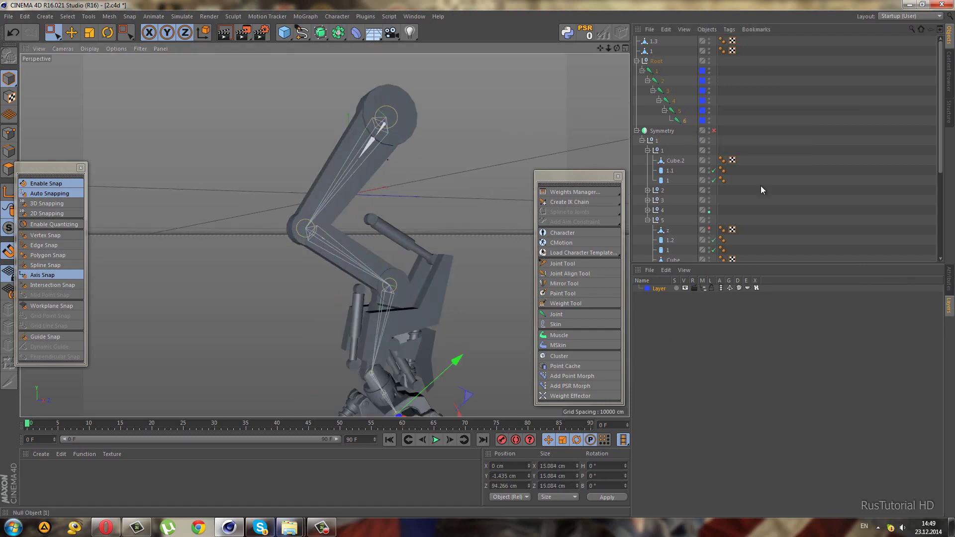
left_click(685, 289)
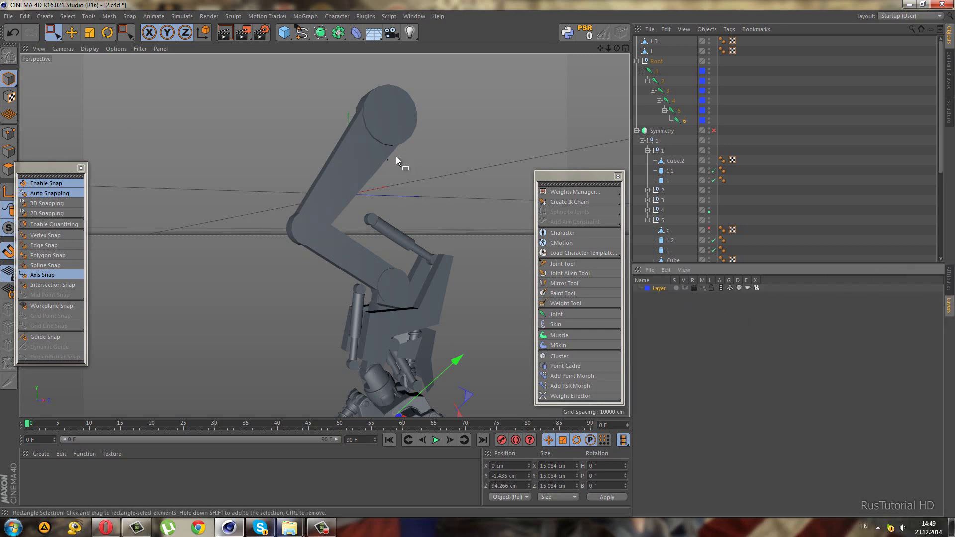
left_click(685, 289)
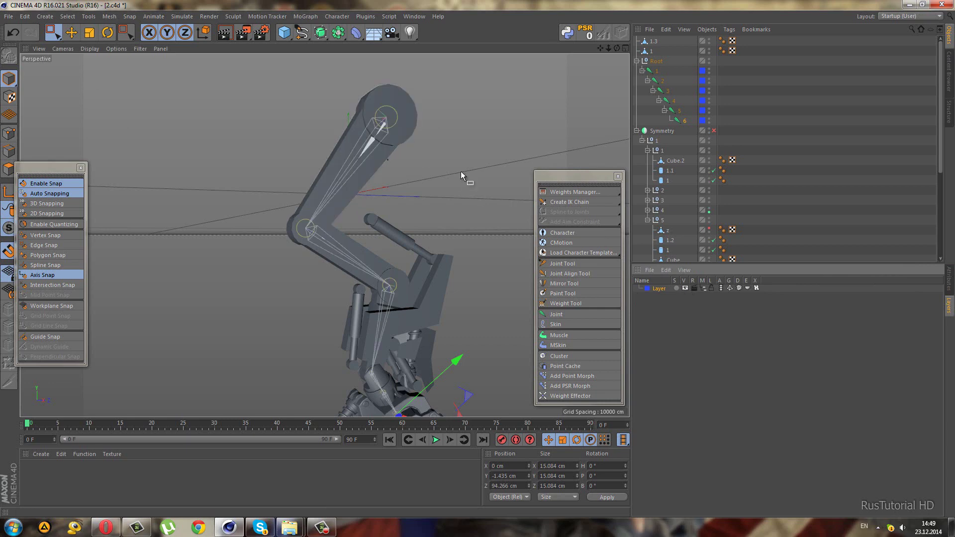
left_click(702, 288)
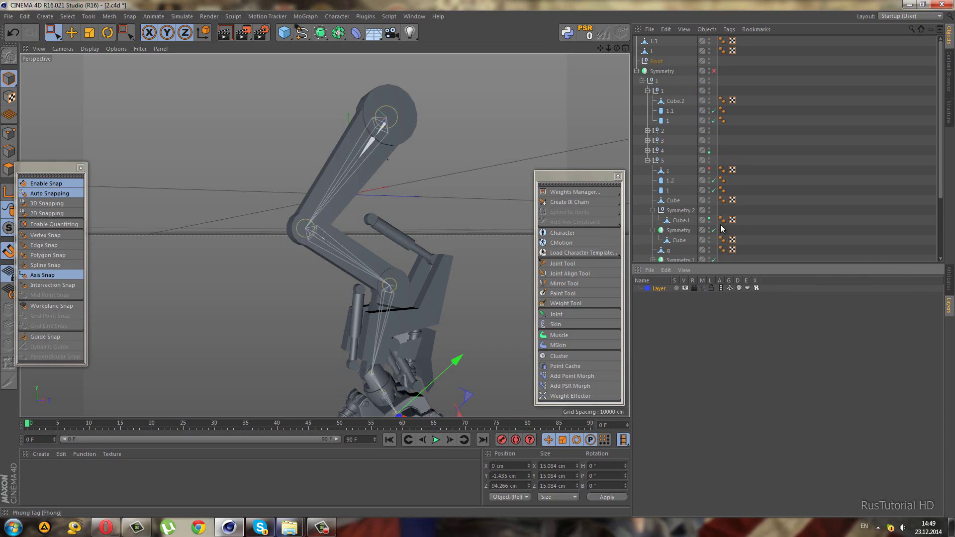
left_click(703, 289)
left_click(703, 288)
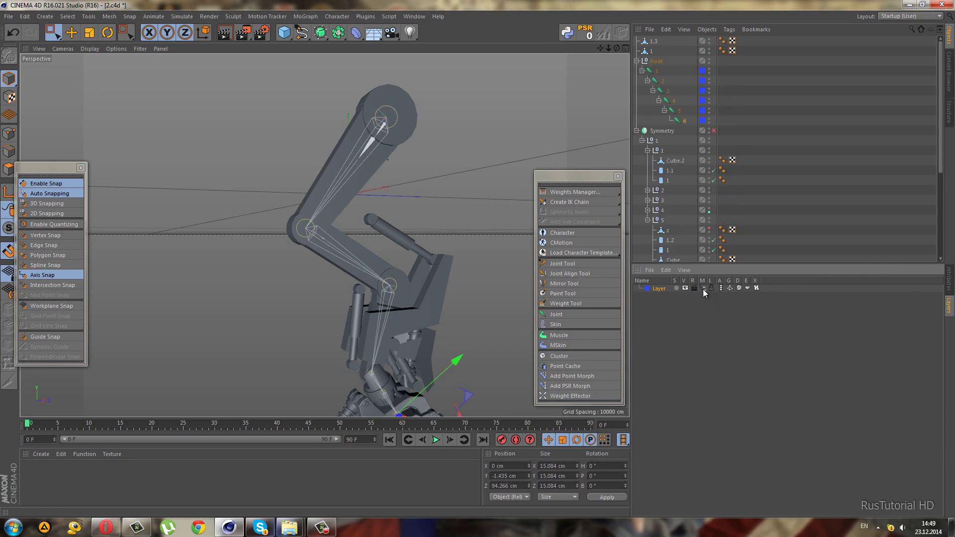
left_click(686, 289)
left_click(655, 75, "shift")
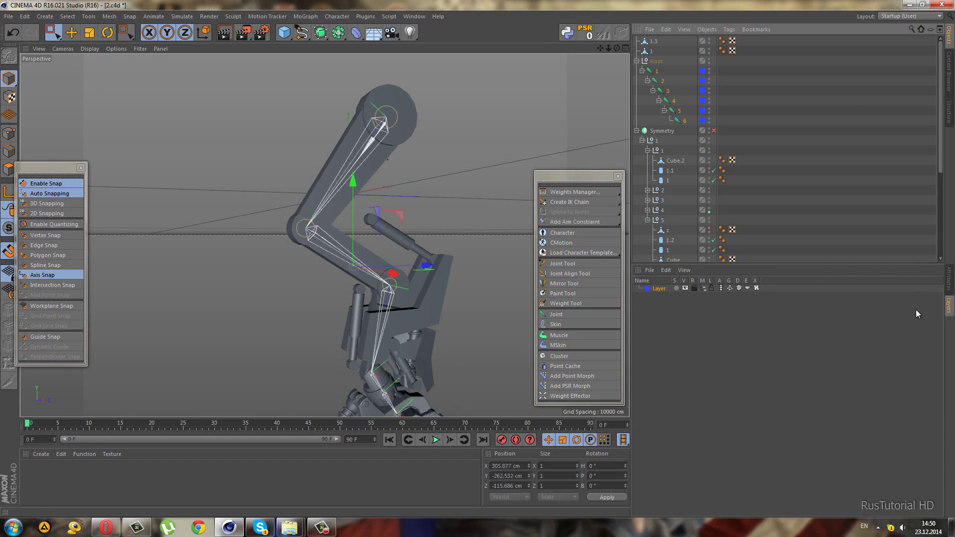
Set the six joints' Bone Display to Line.
left_click(950, 282)
left_click(682, 345)
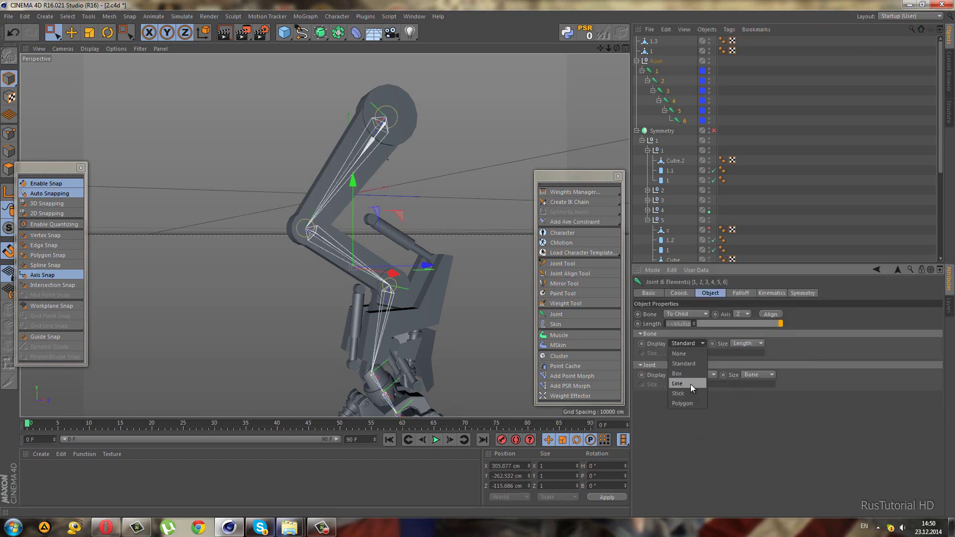
left_click(691, 384)
scroll(388, 238, "down", 3)
Deselect the joints, save the project as 2.c4d, and reselect joint 1.
left_click(395, 226)
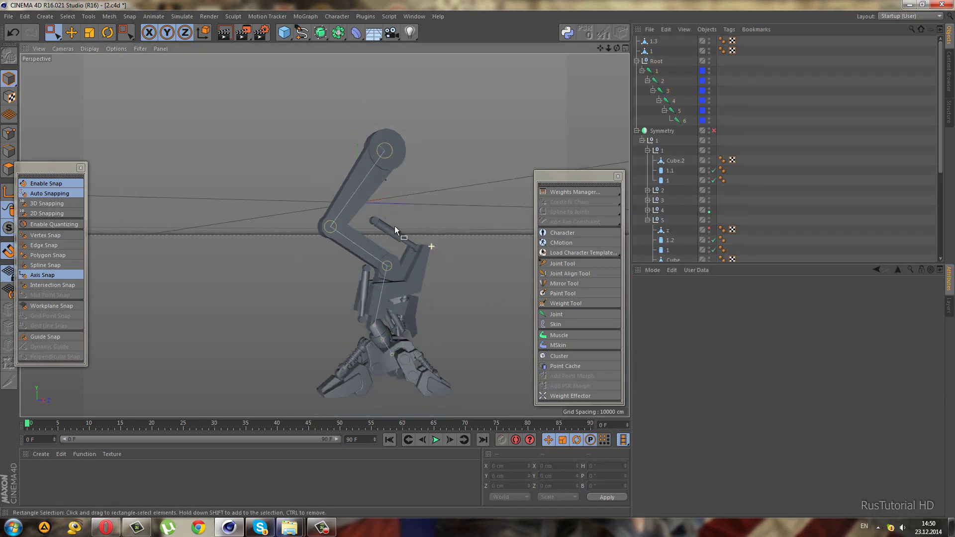
mouse_move(395, 226)
left_mouse_down("alt")
mouse_move(398, 291)
mouse_move(393, 228)
left_mouse_up("alt")
left_click(9, 16)
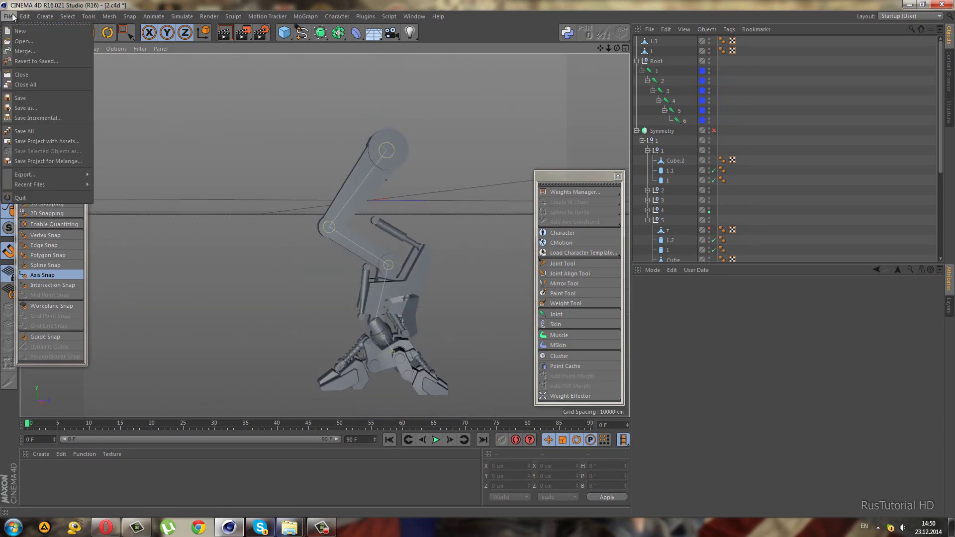
left_click(20, 98)
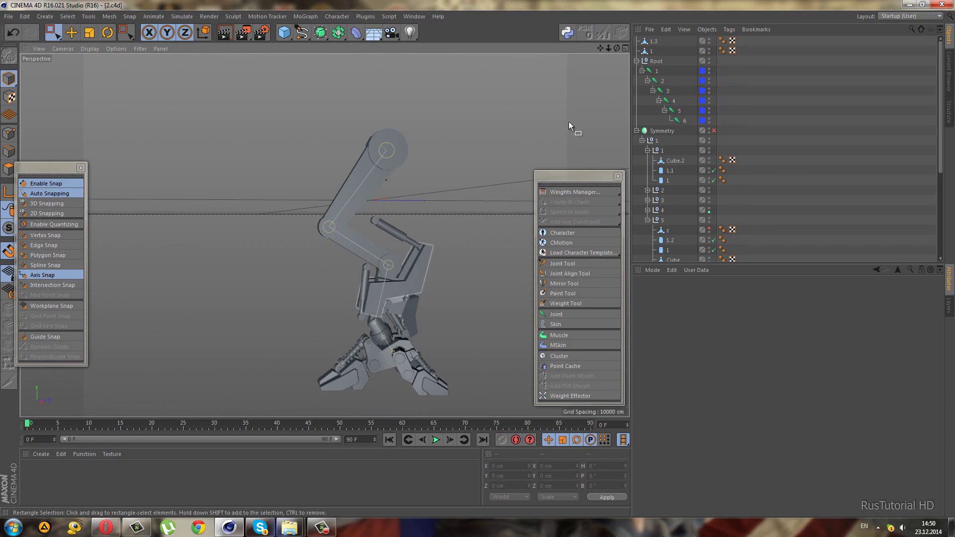
left_click(653, 71)
Parent the Symmetry nulls under their matching Root joints, starting with nulls 1 and 2.
left_click(643, 141)
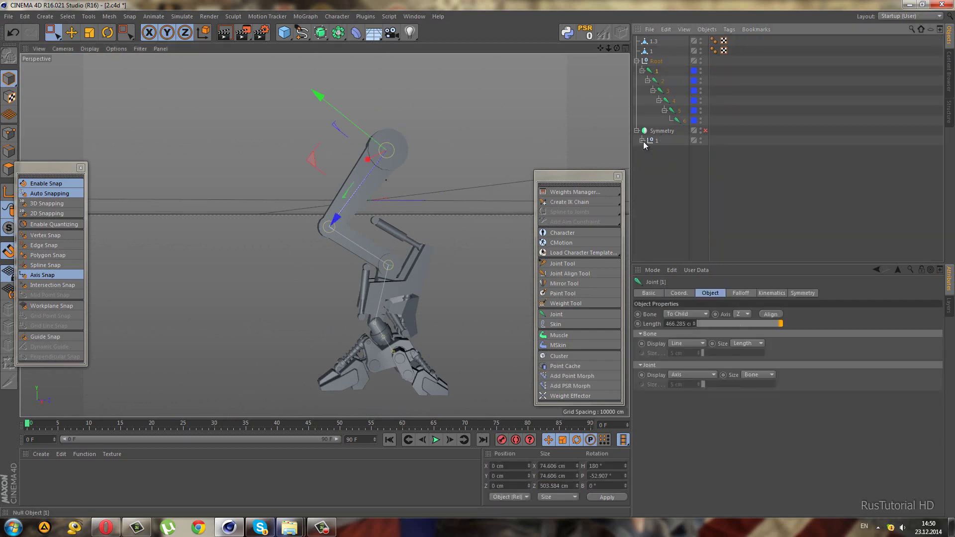
left_click(642, 141)
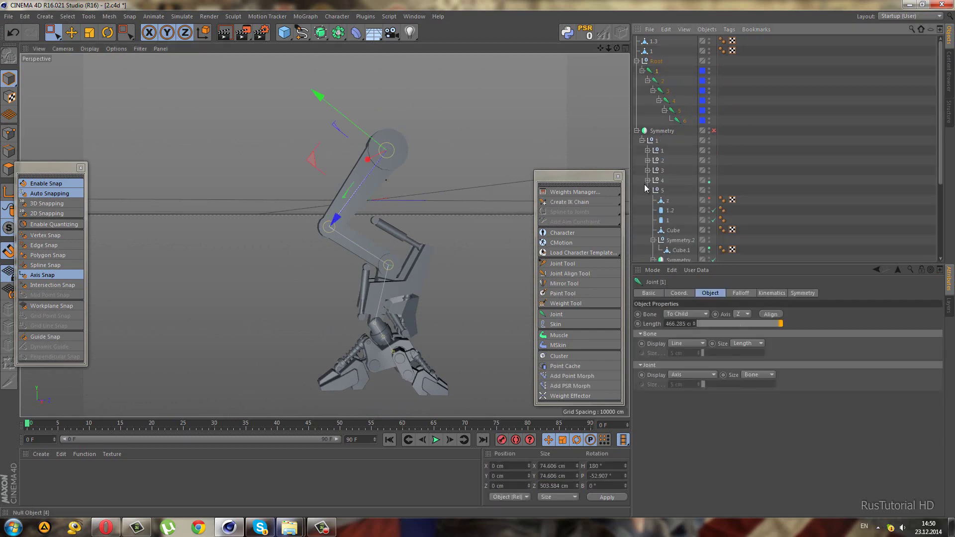
left_click(648, 190)
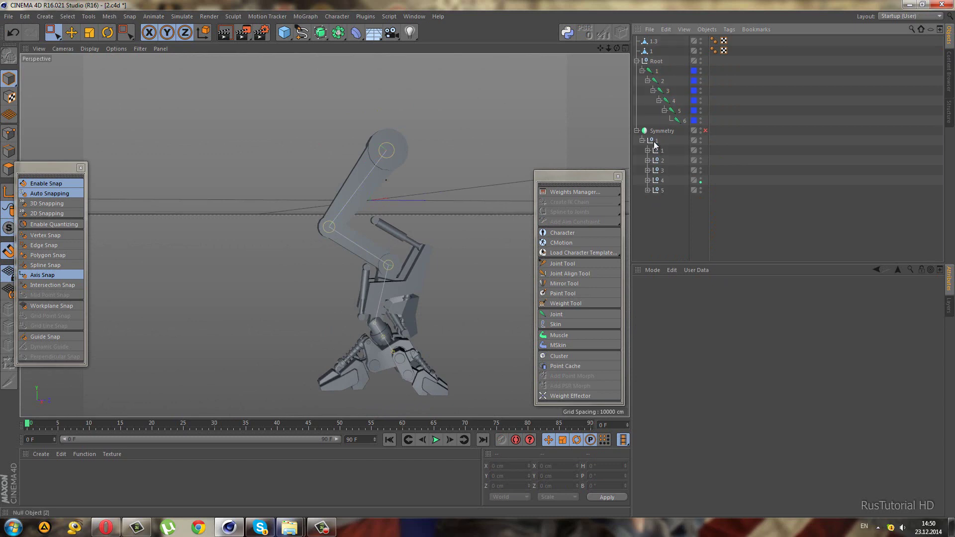
left_click(656, 71)
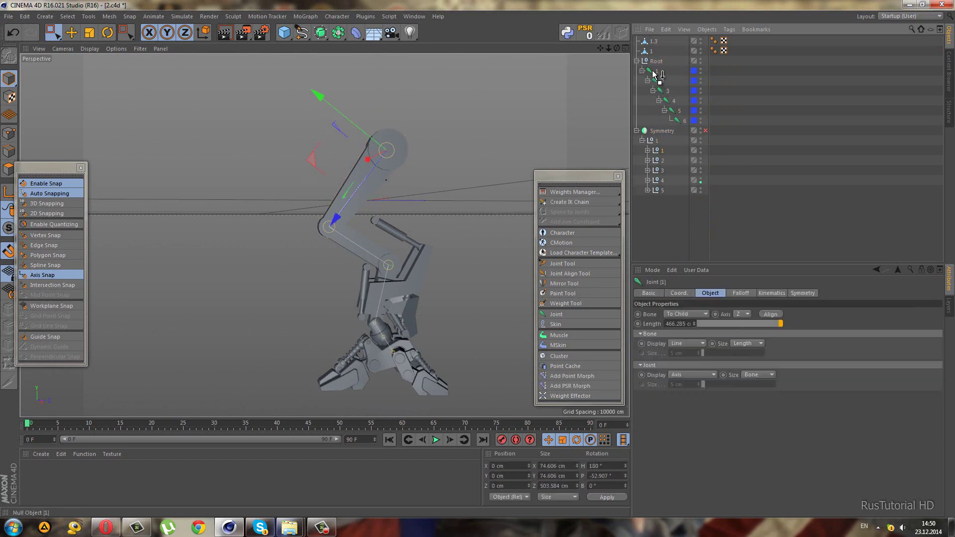
left_click_drag(655, 74, 655, 75)
left_click(656, 161)
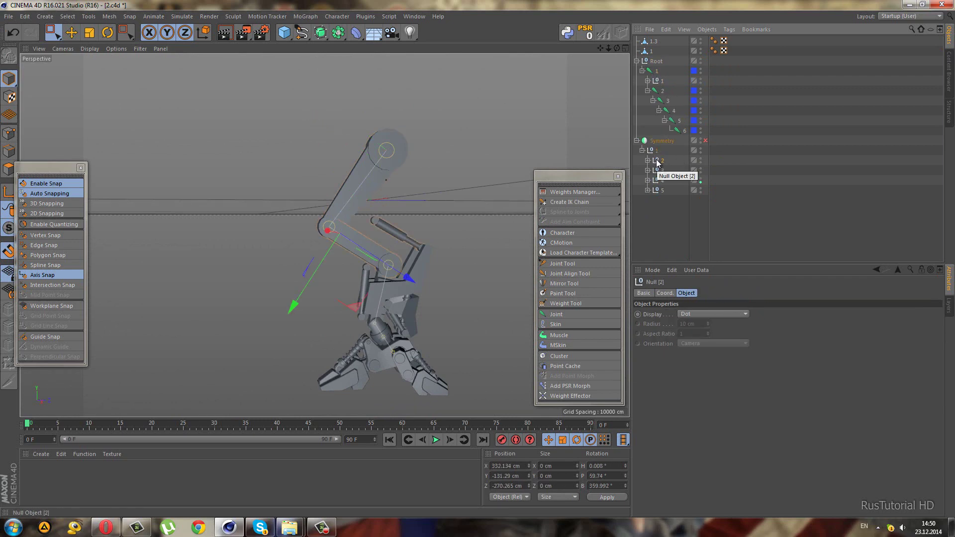
mouse_move(657, 162)
left_mouse_down()
mouse_move(667, 98)
mouse_move(680, 158)
left_mouse_up()
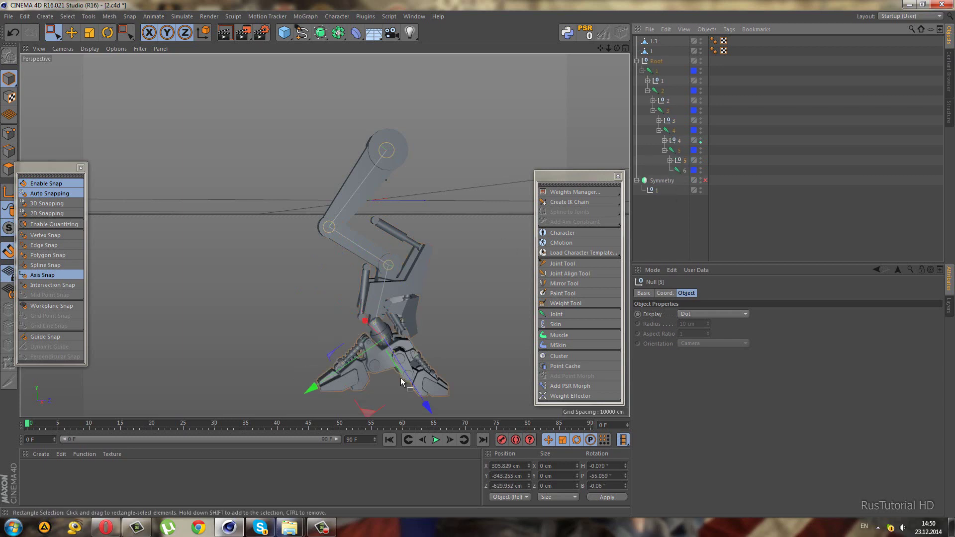
Move polygon parts 1.3 and 1 under null 4.
scroll(434, 369, "up", 2)
scroll(434, 369, "up", 2)
mouse_move(444, 348)
left_mouse_down("alt")
mouse_move(353, 309)
mouse_move(384, 324)
mouse_move(315, 378)
mouse_move(361, 327)
mouse_move(415, 318)
mouse_move(485, 285)
mouse_move(491, 307)
left_mouse_up("alt")
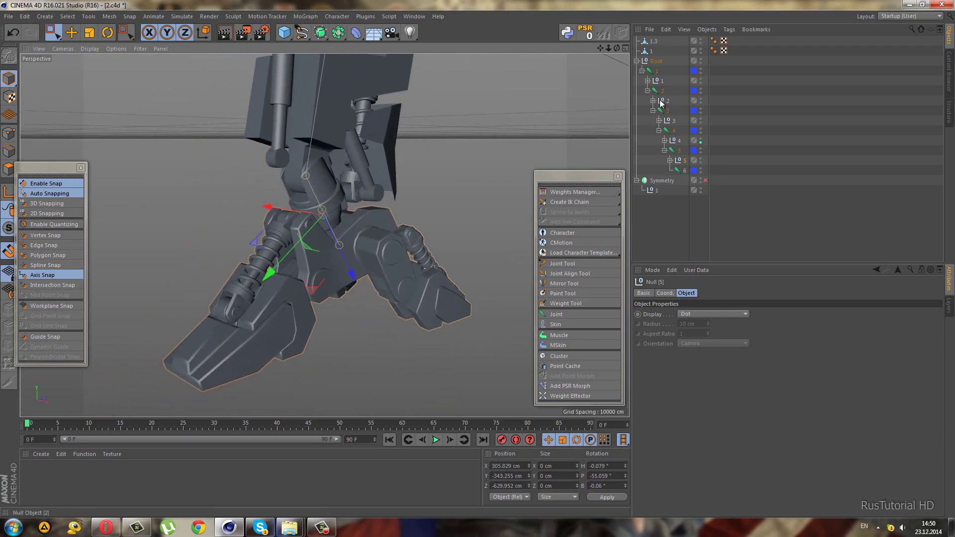
left_click(653, 70)
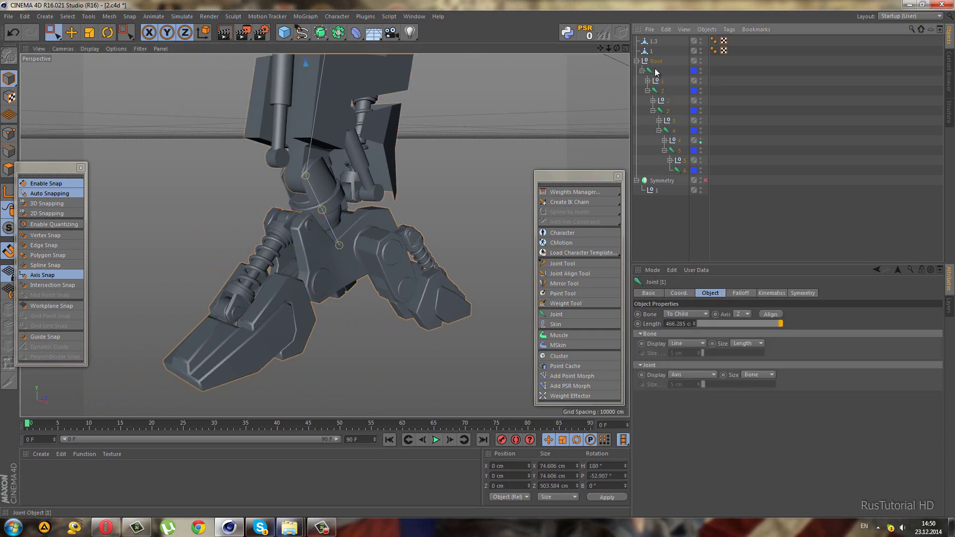
left_click(648, 54)
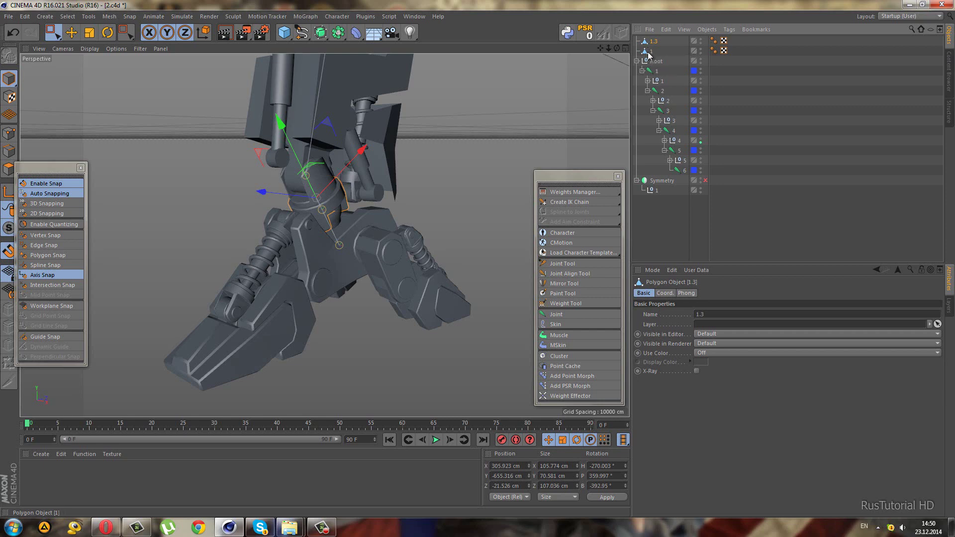
left_click(647, 52, "ctrl")
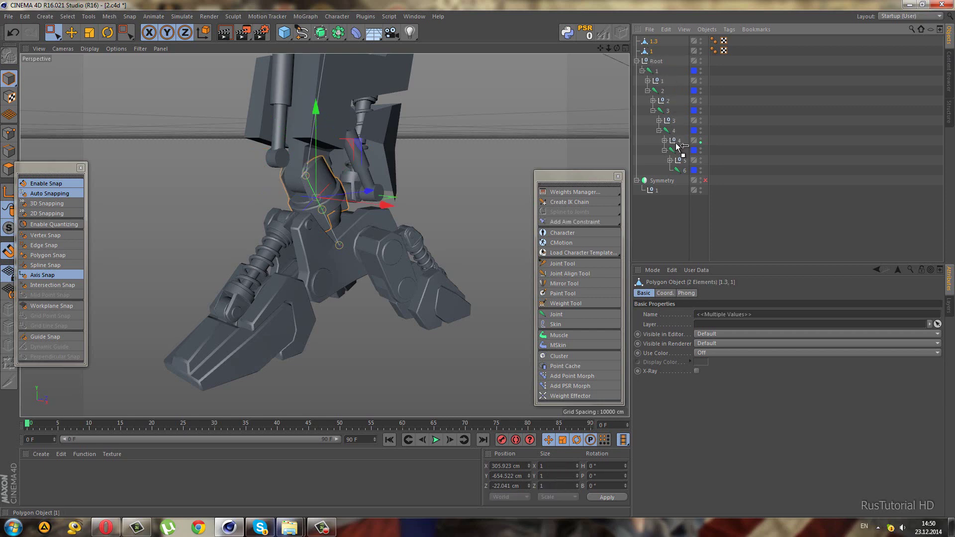
left_click_drag(679, 142, 678, 142)
Collapse null 4 and inspect joint 4 with the whole leg upright in view.
left_click(674, 124)
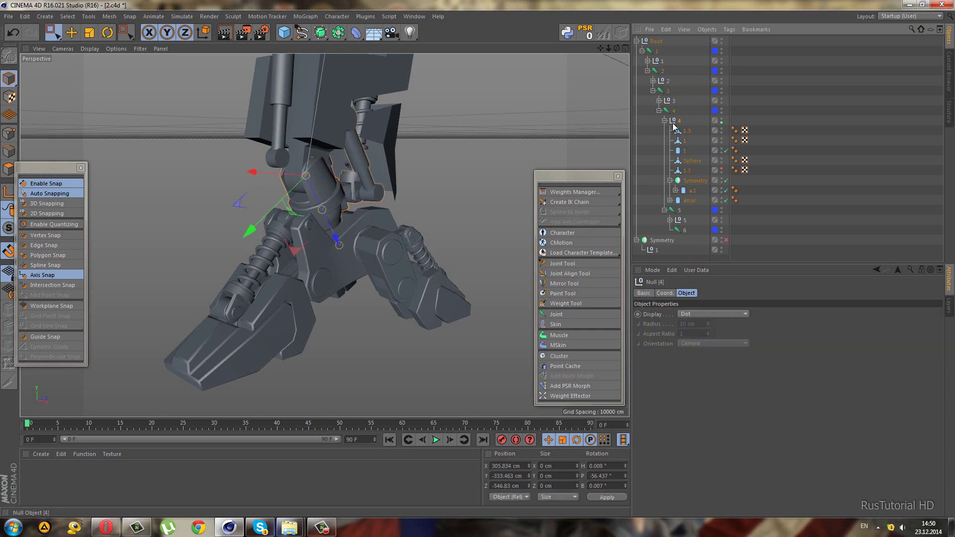
left_click(665, 121)
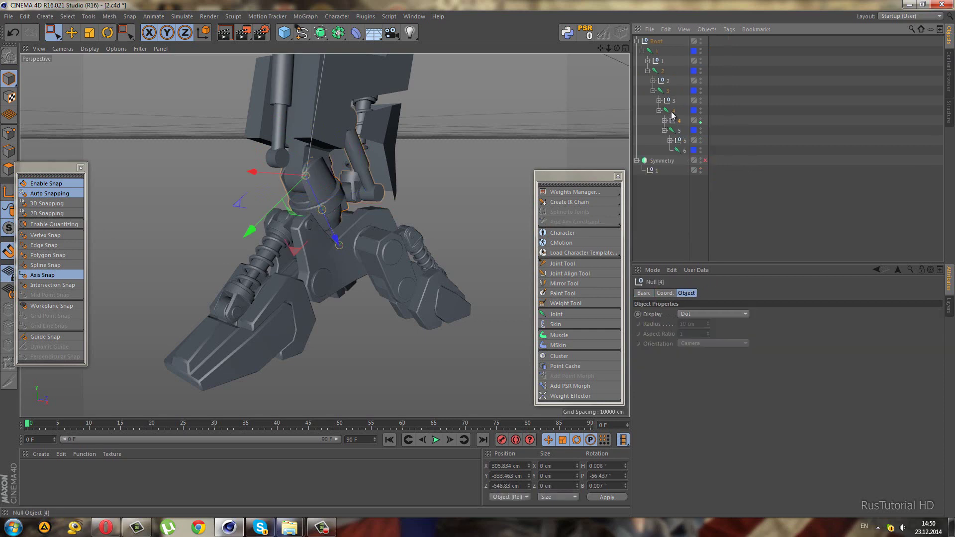
left_click(656, 52)
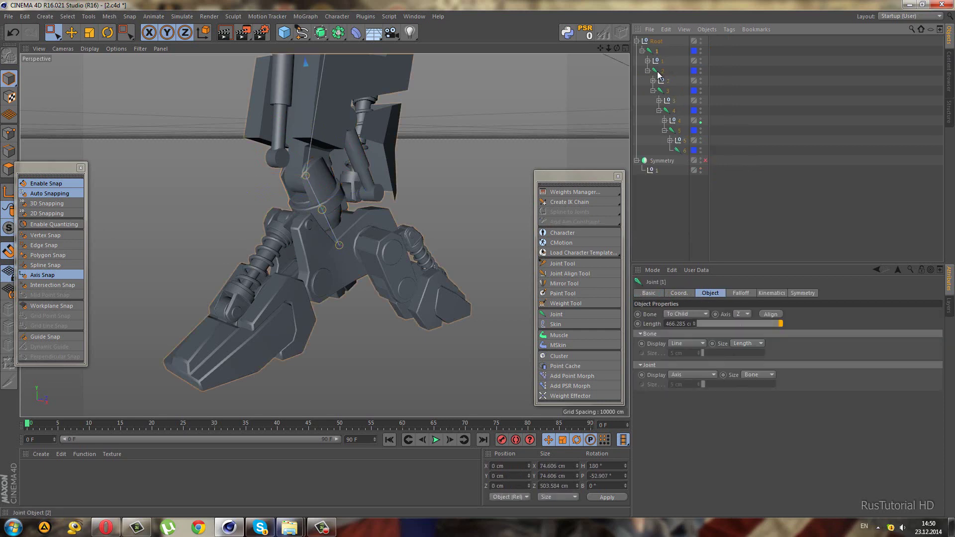
left_click(671, 113)
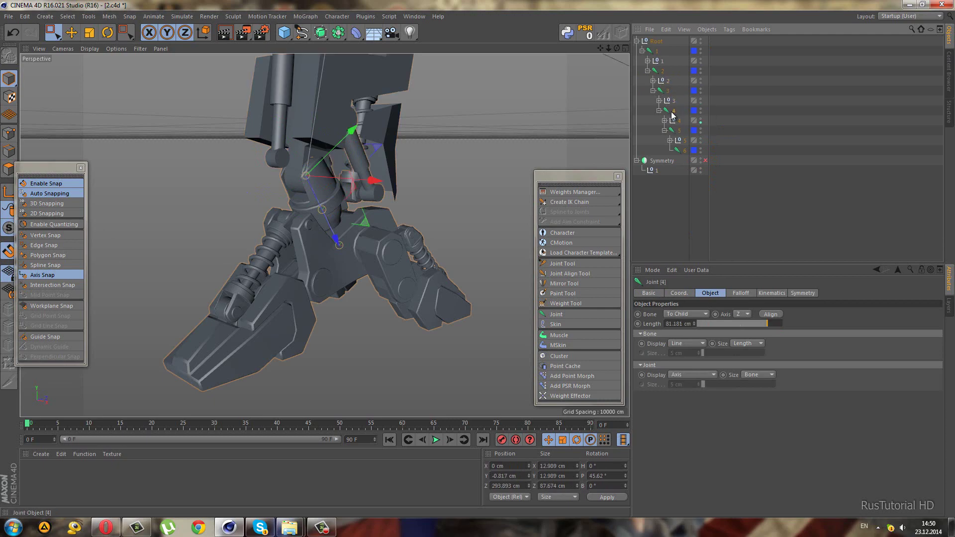
scroll(292, 163, "up", 2)
scroll(291, 162, "up", 2)
scroll(292, 163, "up", 2)
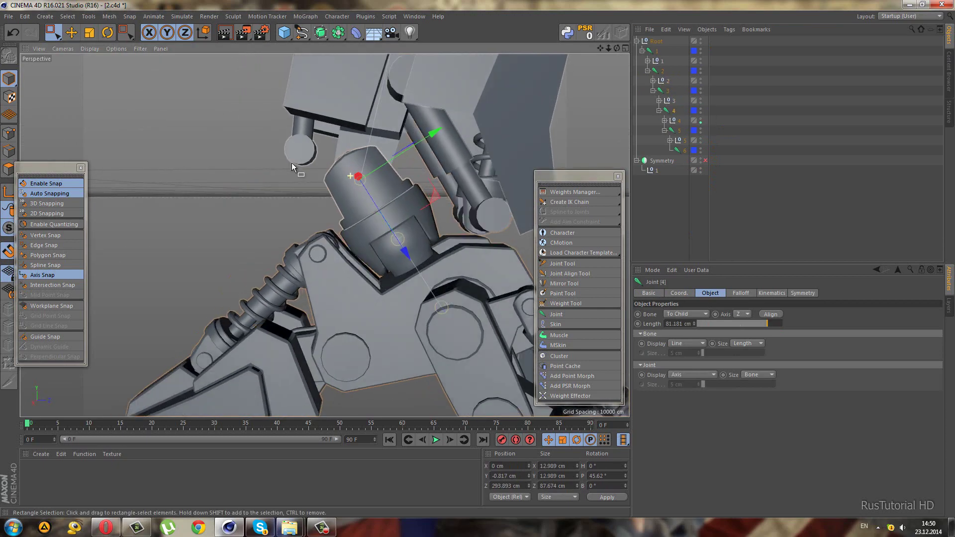
mouse_move(292, 163)
left_mouse_down("alt")
mouse_move(425, 160)
mouse_move(315, 181)
mouse_move(309, 205)
left_mouse_up("alt")
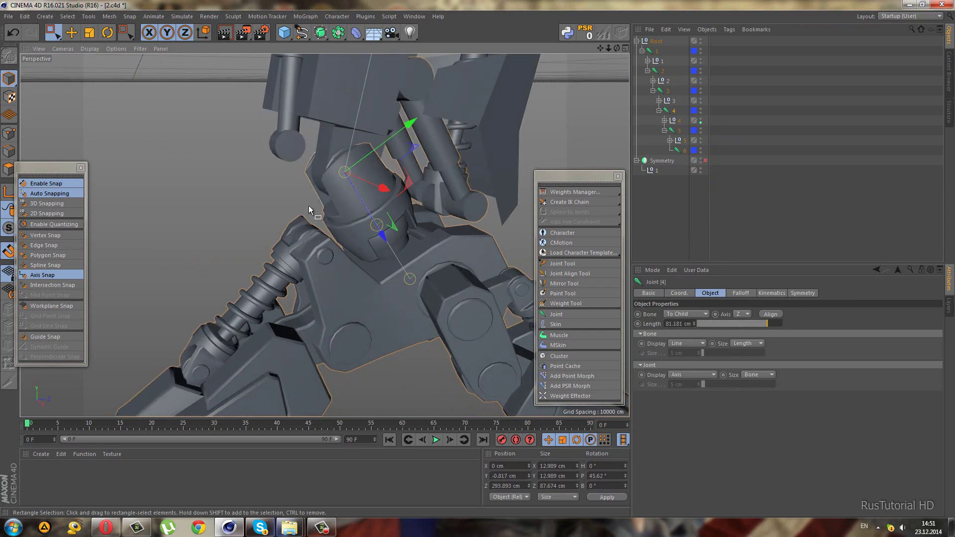
scroll(309, 205, "down", 3)
scroll(422, 250, "down", 3)
mouse_move(422, 249)
left_mouse_down("alt")
mouse_move(474, 139)
mouse_move(417, 211)
left_mouse_up("alt")
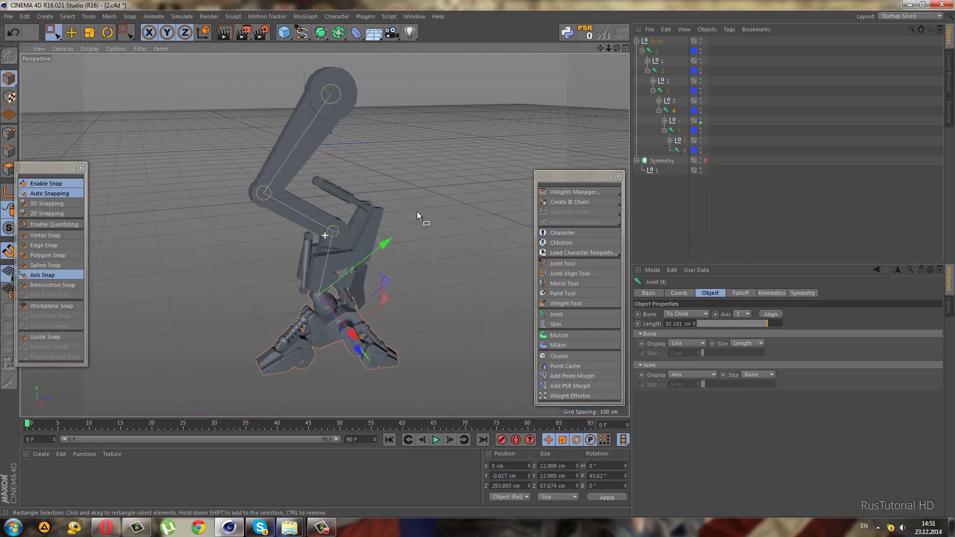
Create an IK chain from joint 1 to joint 4, driven by a new 4.Goal null.
left_click(653, 50)
left_click(670, 113, "ctrl")
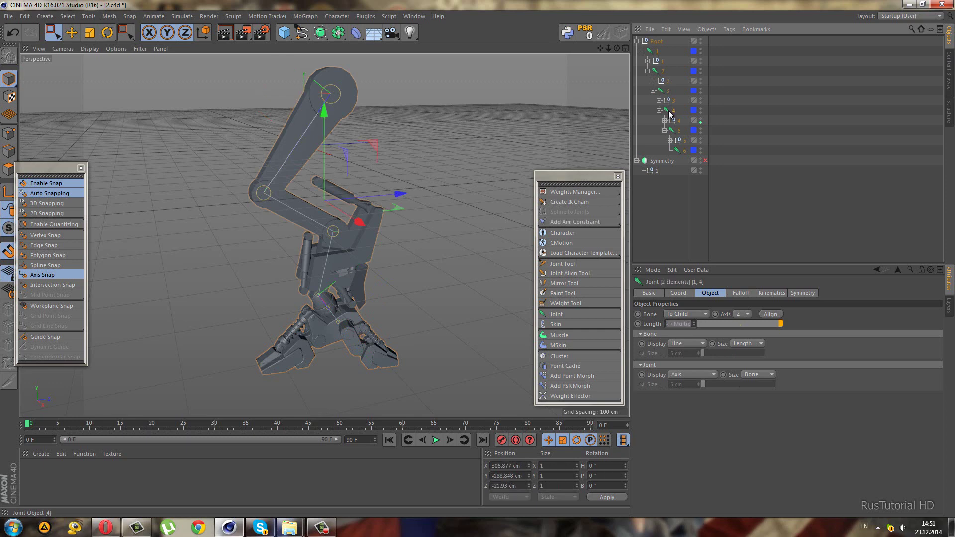
left_click(650, 51)
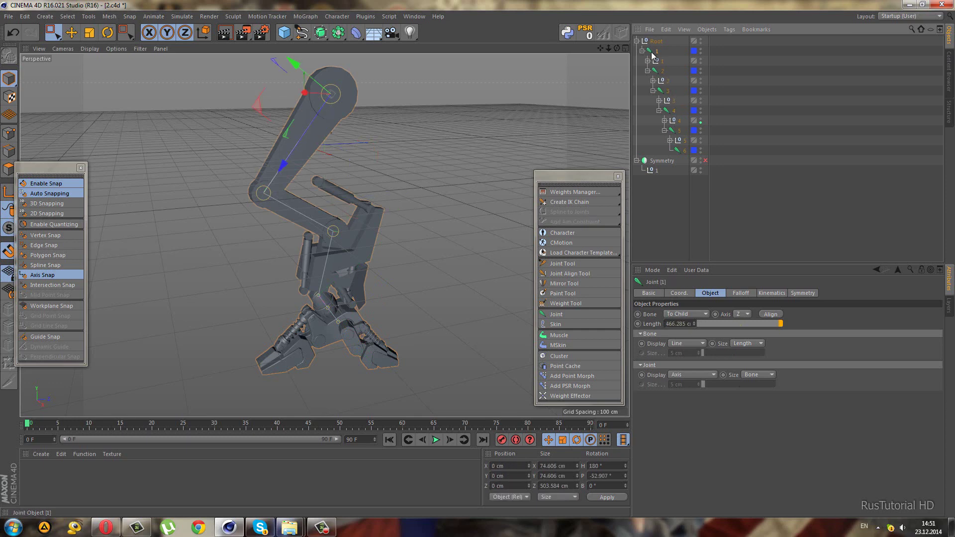
left_click(670, 111, "ctrl")
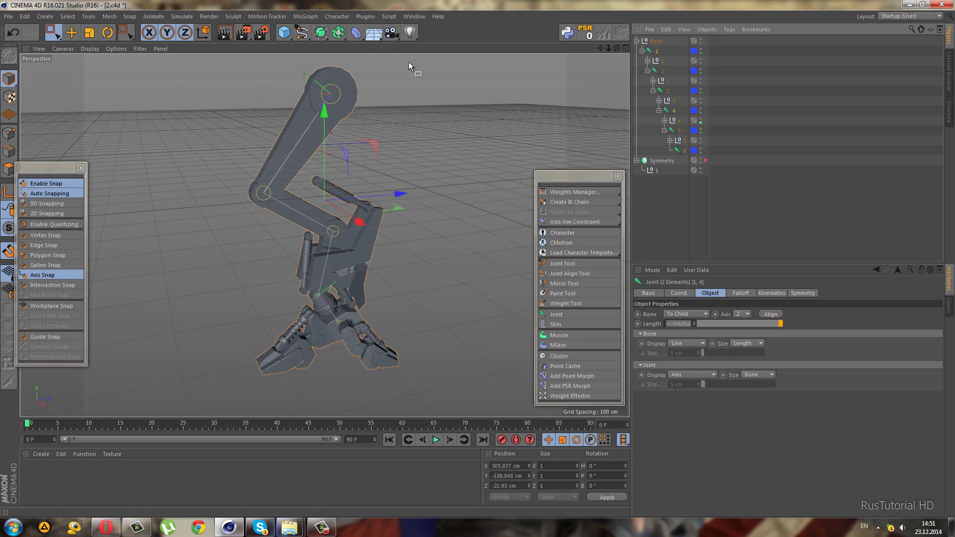
left_click(336, 16)
mouse_move(351, 41)
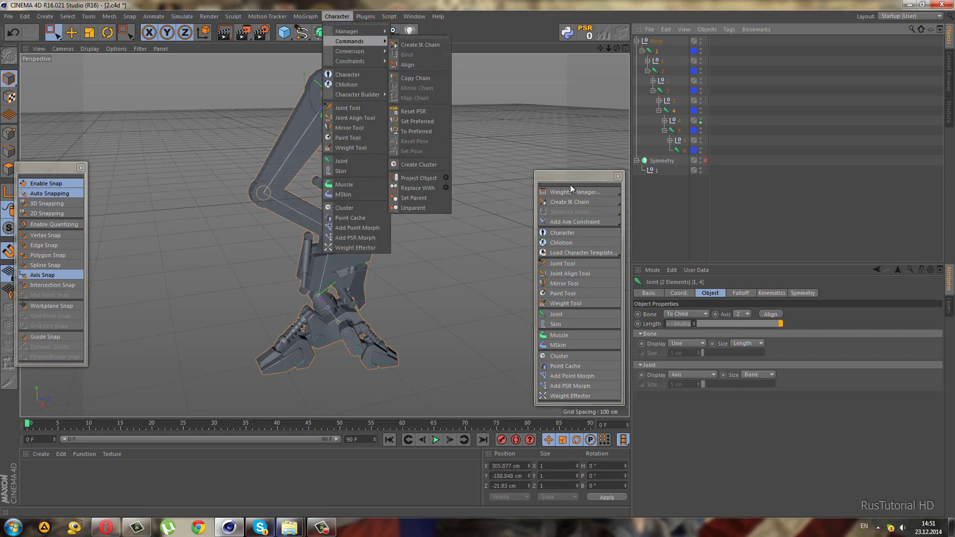
left_click(579, 203)
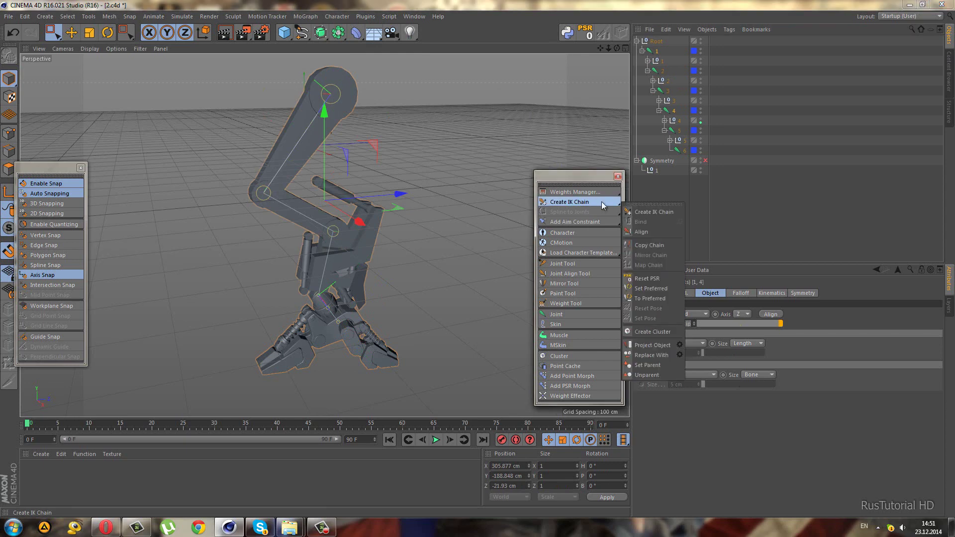
left_click(602, 201)
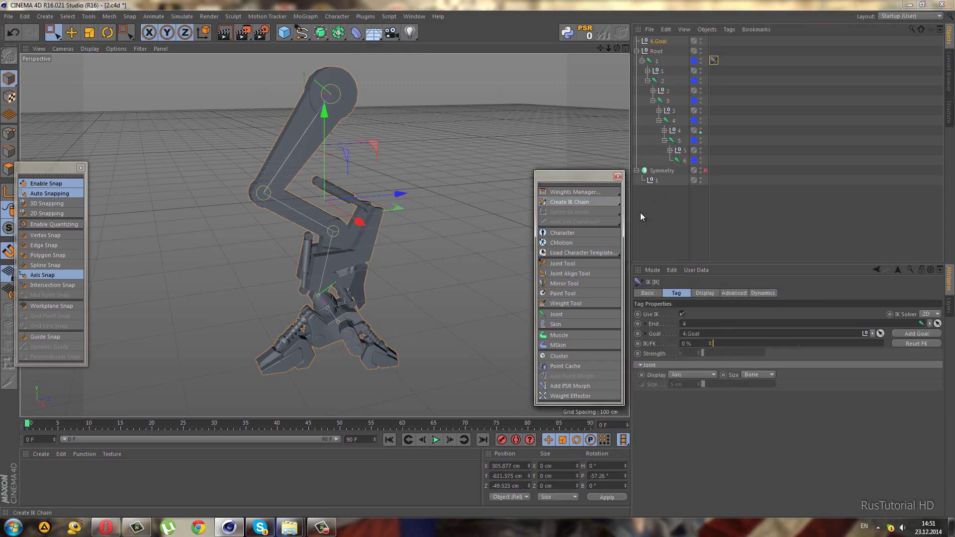
left_click(672, 41)
scroll(329, 270, "up", 5)
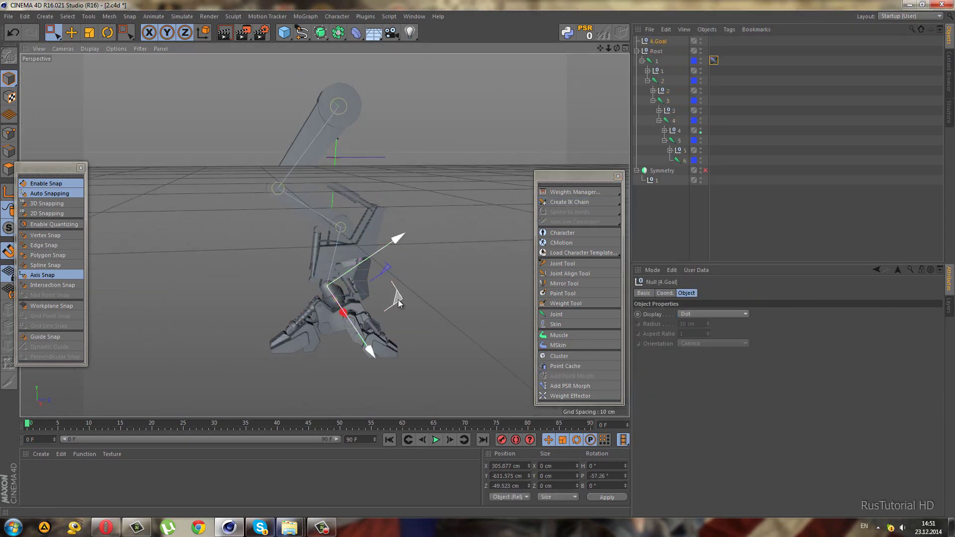
mouse_move(398, 303)
left_mouse_down()
mouse_move(393, 278)
mouse_move(402, 271)
mouse_move(369, 286)
left_mouse_up()
key("ctrl+z")
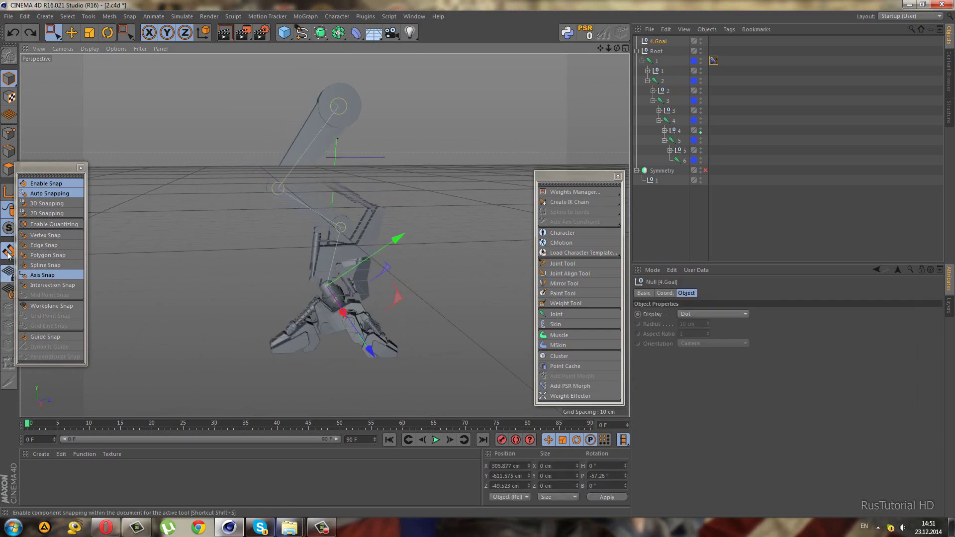
left_click(293, 280)
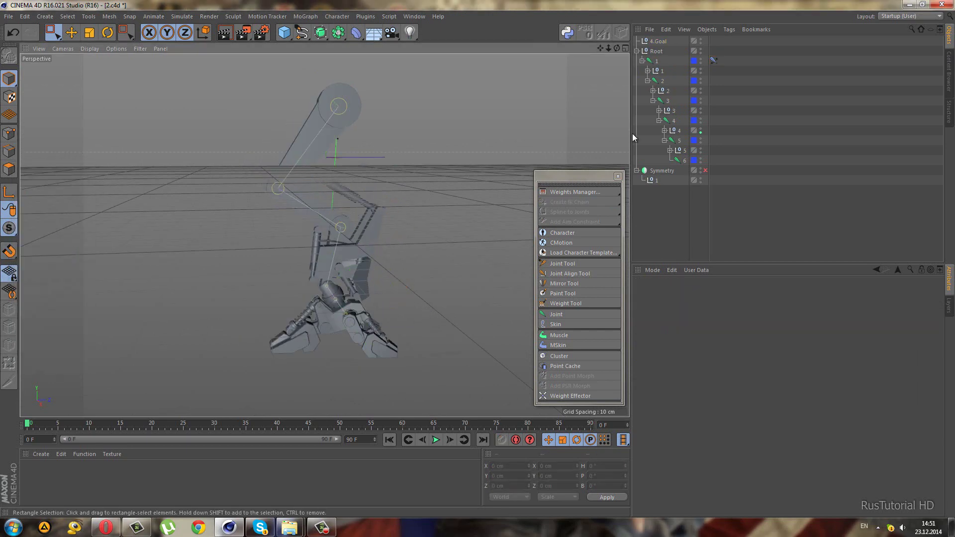
left_click(658, 41)
mouse_move(401, 296)
left_mouse_down()
mouse_move(406, 308)
mouse_move(330, 366)
left_mouse_up()
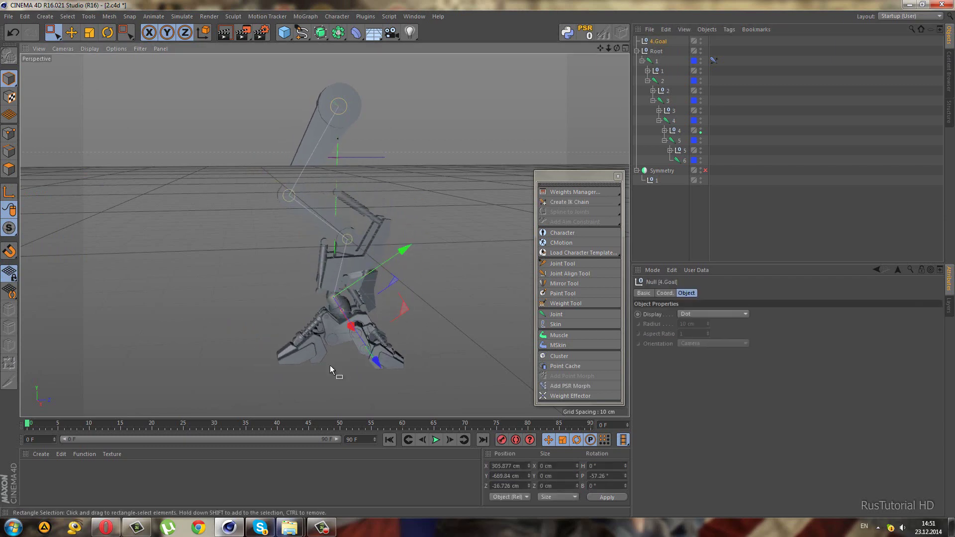
scroll(336, 365, "up", 3)
scroll(335, 364, "up", 3)
scroll(336, 364, "up", 3)
scroll(335, 366, "down", 1)
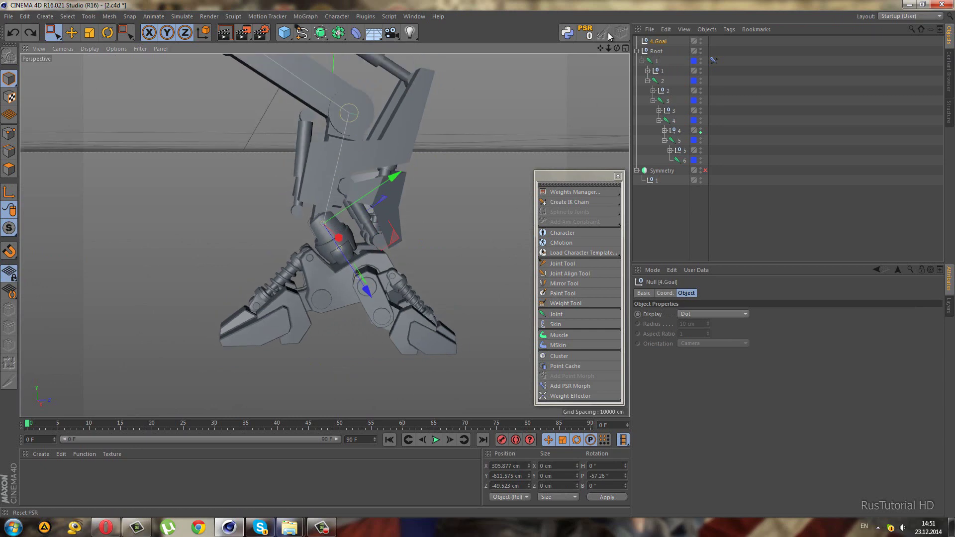
left_click(655, 44)
left_click(665, 293)
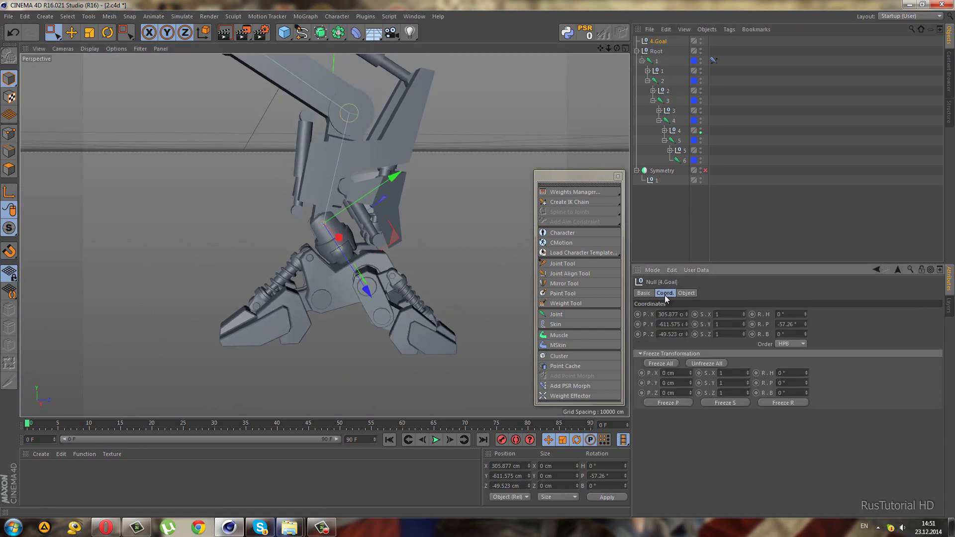
left_click(676, 213)
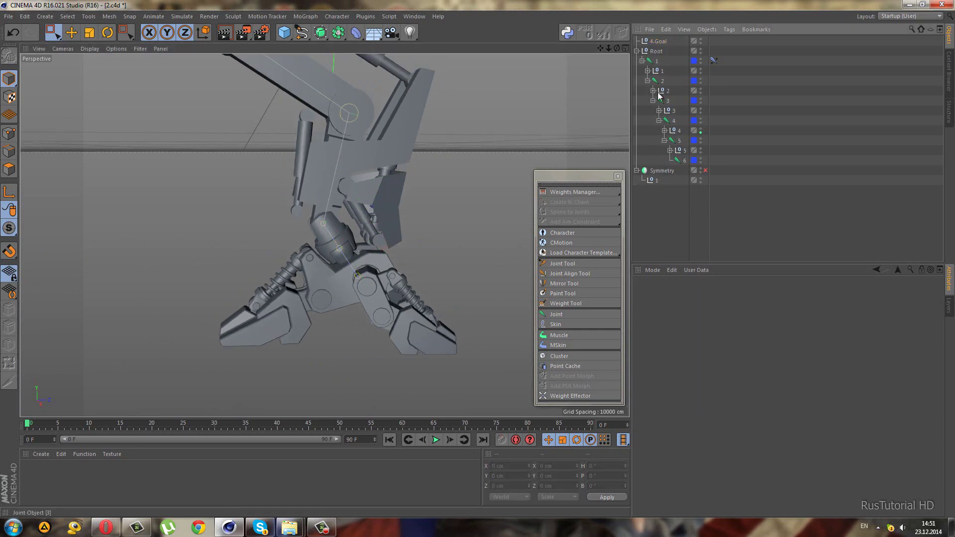
left_click(672, 124)
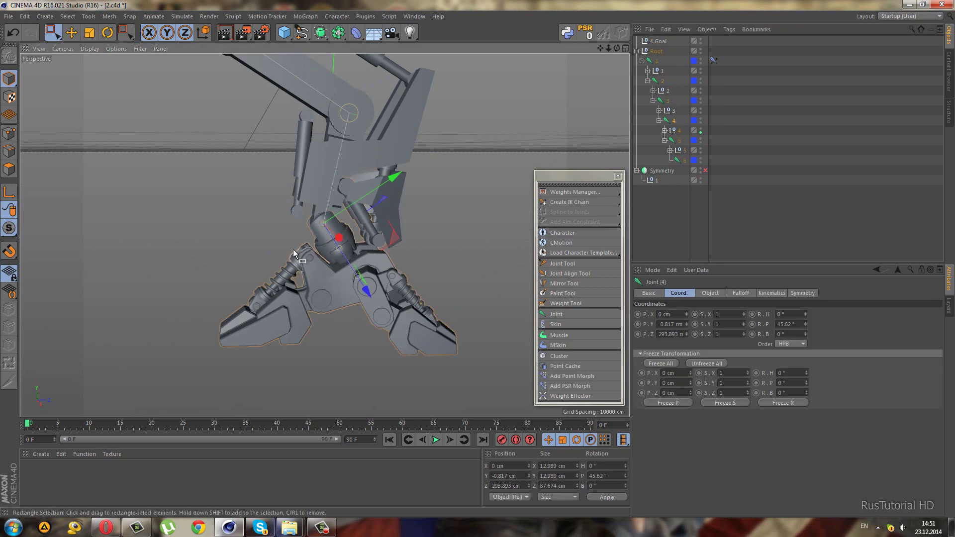
scroll(293, 250, "up", 3)
scroll(316, 249, "up", 1)
scroll(365, 231, "up", 1)
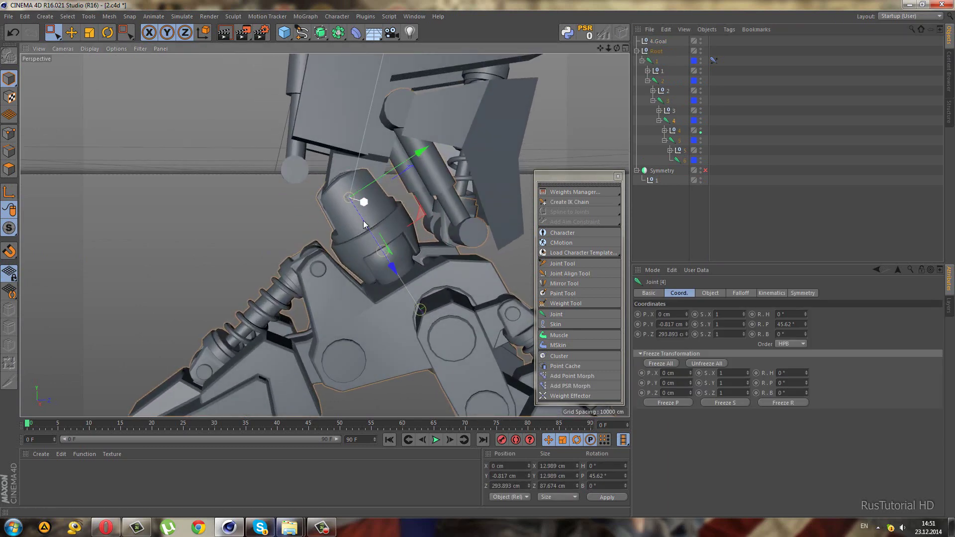
Create a second IK chain between joints 4 and 5.
left_click(676, 143, "ctrl")
left_click(608, 206)
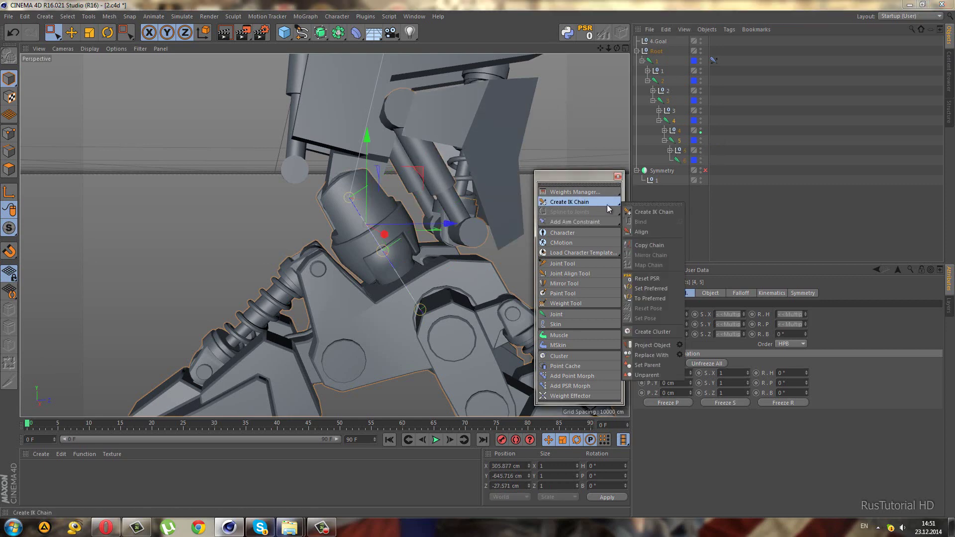
left_click(646, 211)
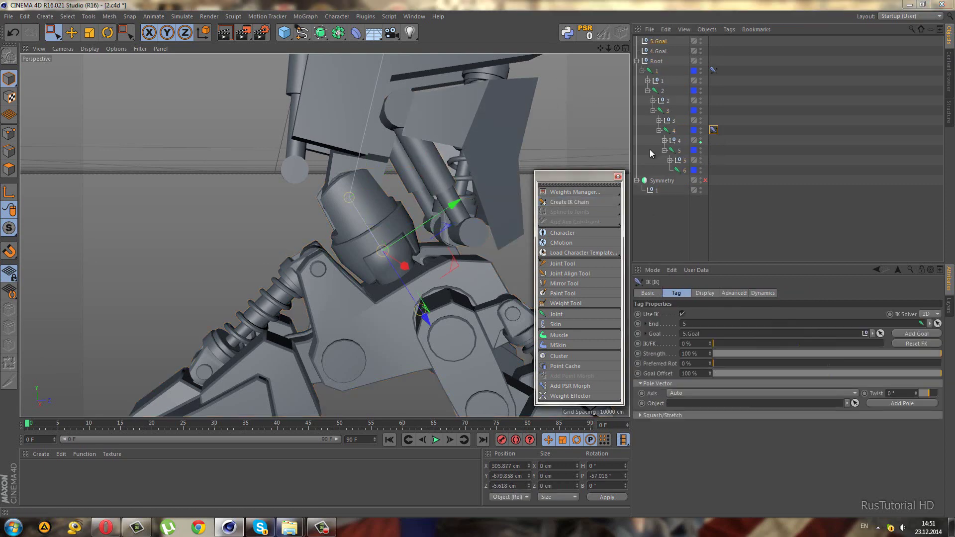
Parent 5.Goal under 4.Goal and move the goal to test both chains.
left_click(658, 42)
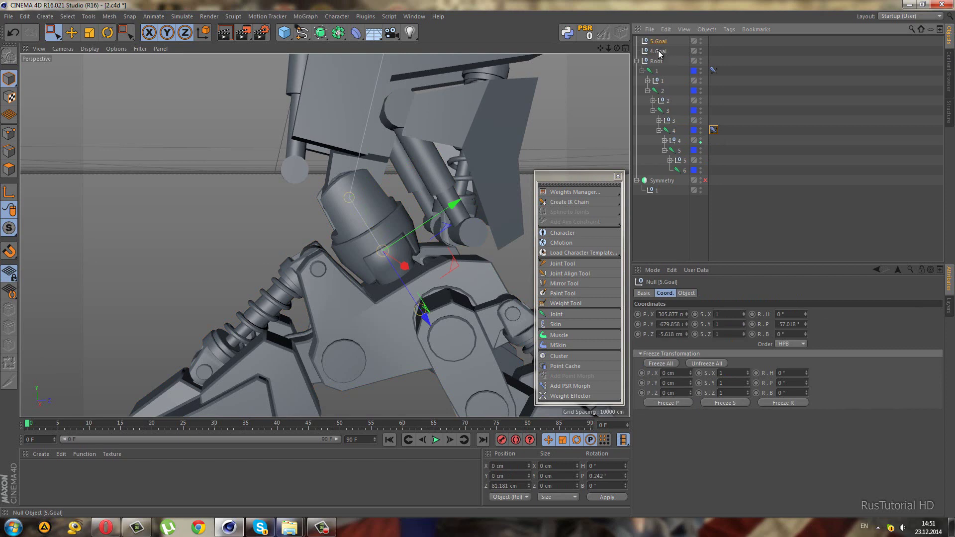
left_click_drag(660, 55, 659, 51)
left_click(658, 41)
scroll(366, 309, "down", 2)
scroll(396, 280, "down", 2)
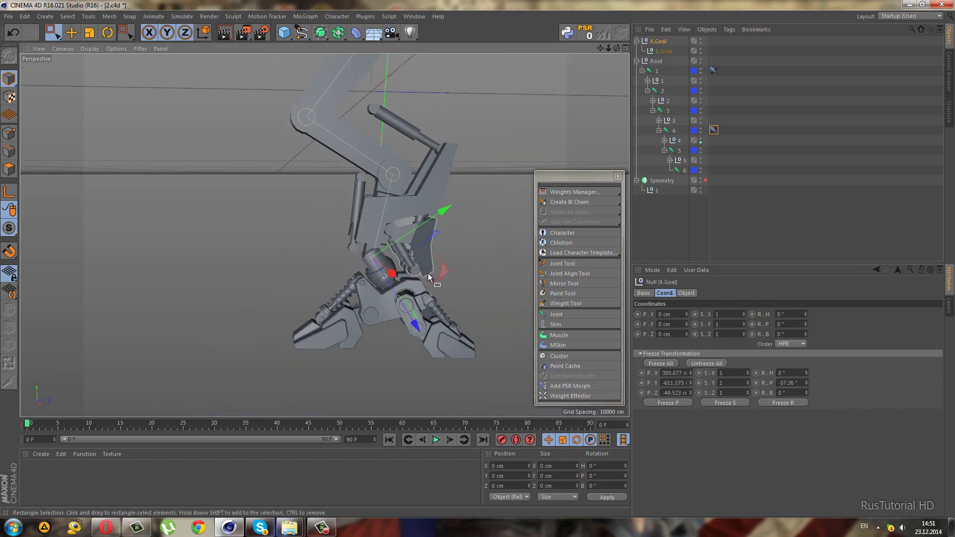
mouse_move(442, 270)
left_mouse_down()
mouse_move(538, 273)
mouse_move(491, 210)
mouse_move(337, 190)
mouse_move(589, 201)
mouse_move(235, 240)
left_mouse_up()
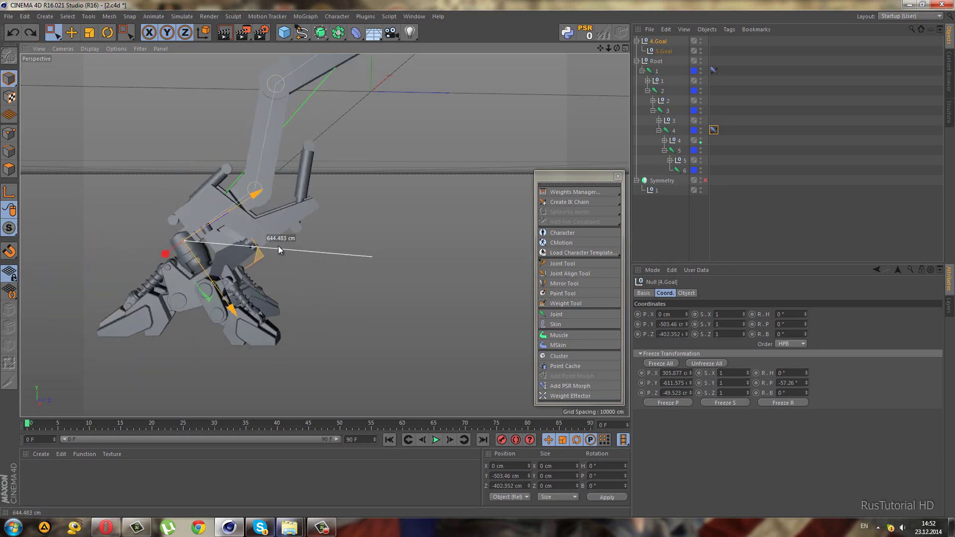
Drag the goal nulls to test both IK chains, undoing the sideways 4.Goal move.
left_click_drag(193, 298, 417, 244)
scroll(426, 259, "up", 3)
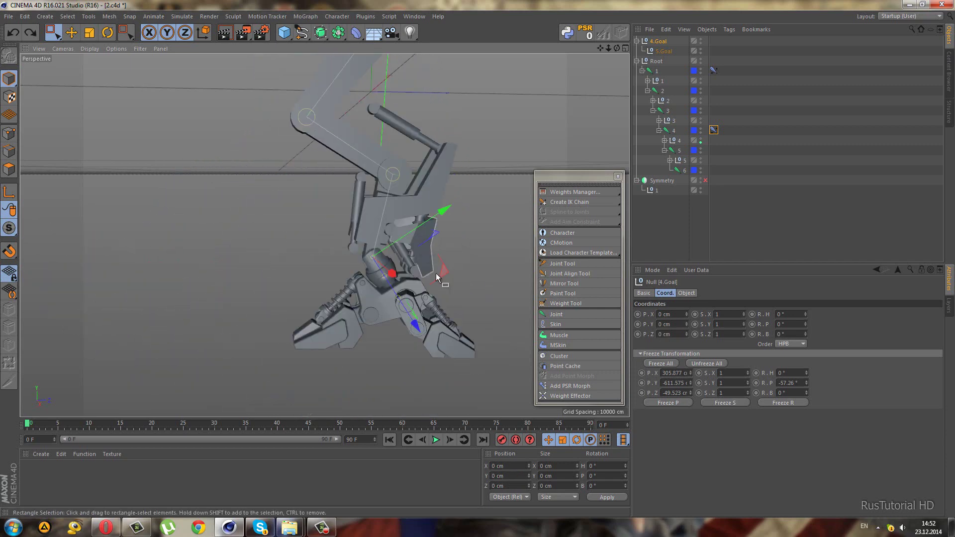
scroll(432, 276, "up", 4)
scroll(448, 264, "up", 4)
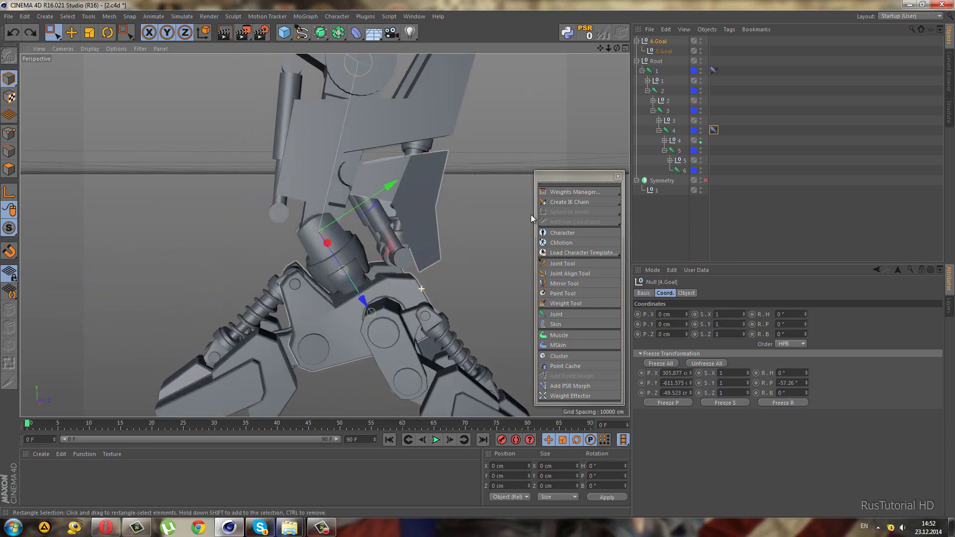
left_click(678, 150)
mouse_move(454, 212)
left_mouse_down("alt")
mouse_move(402, 294)
mouse_move(477, 255)
left_mouse_up("alt")
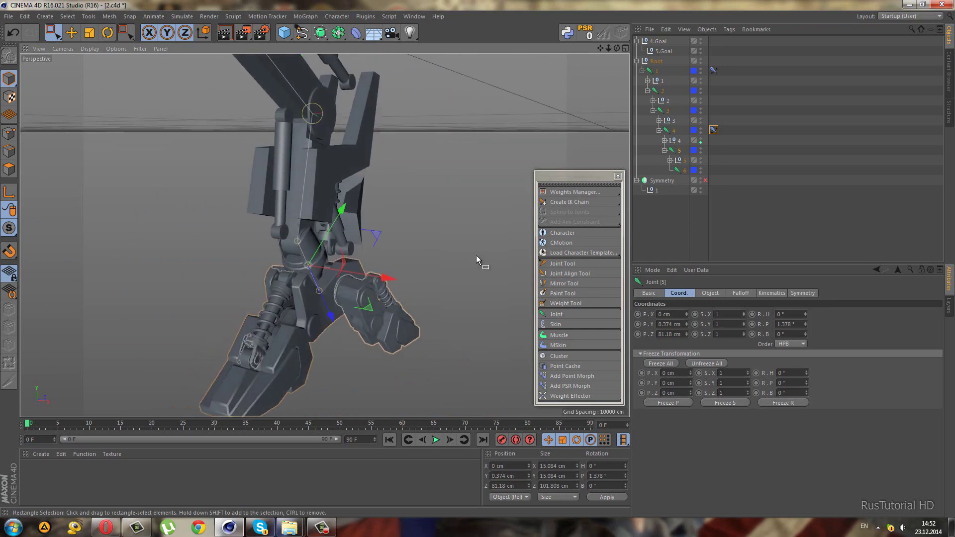
left_click(667, 42)
left_click_drag(373, 253, 461, 257)
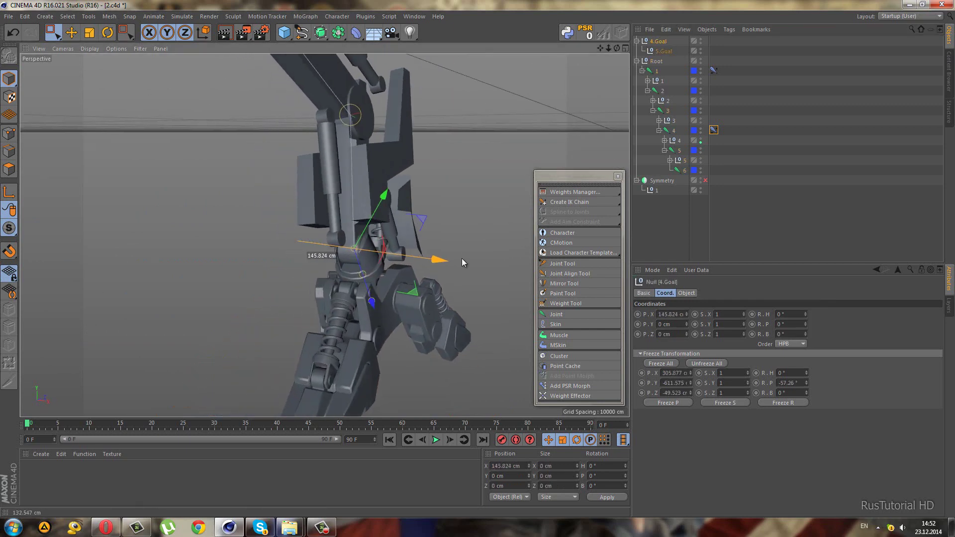
mouse_move(385, 273)
left_mouse_down("alt")
mouse_move(359, 247)
mouse_move(380, 178)
mouse_move(371, 208)
mouse_move(369, 199)
mouse_move(213, 259)
left_mouse_up("alt")
key("ctrl+z")
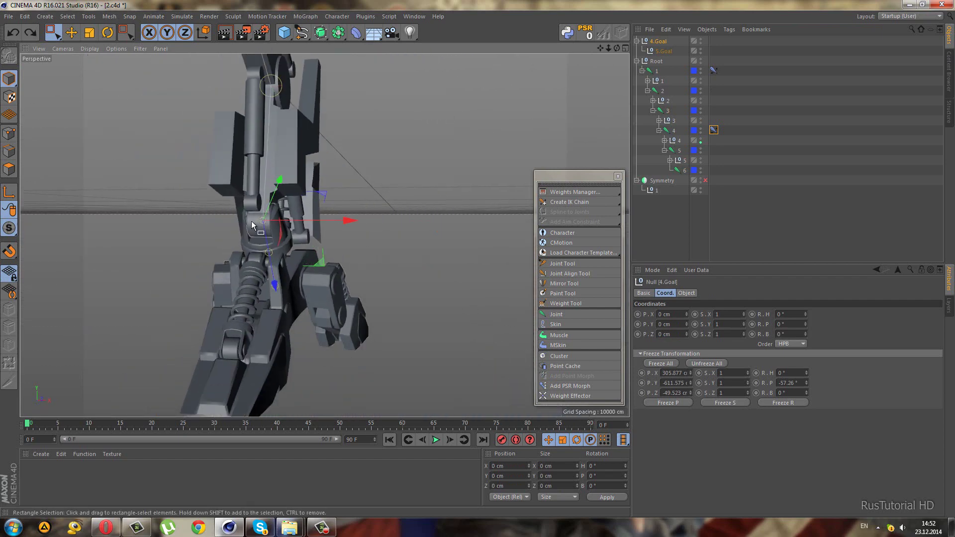
Freeze all of joint 4's transforms so position and rotation read zero.
scroll(257, 202, "up", 3)
left_click(668, 132)
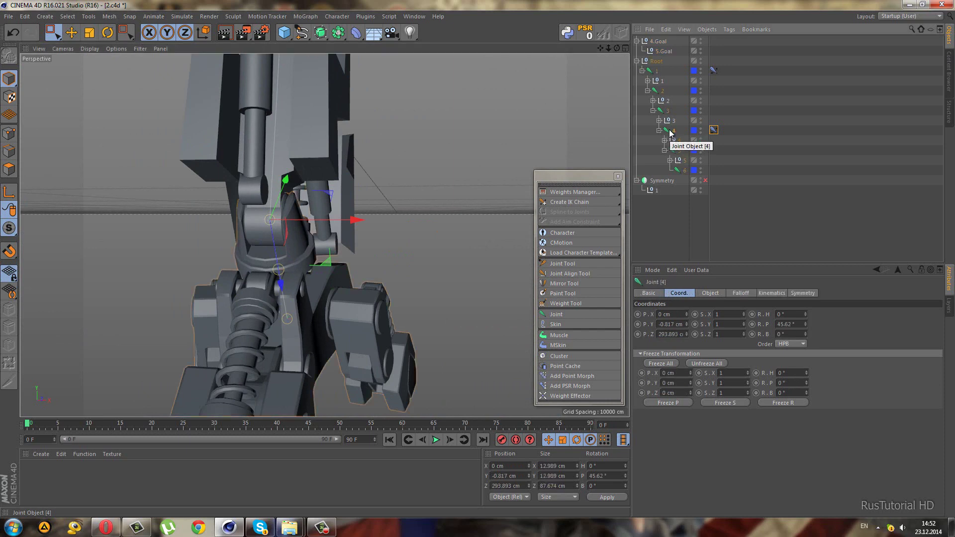
left_click(671, 364)
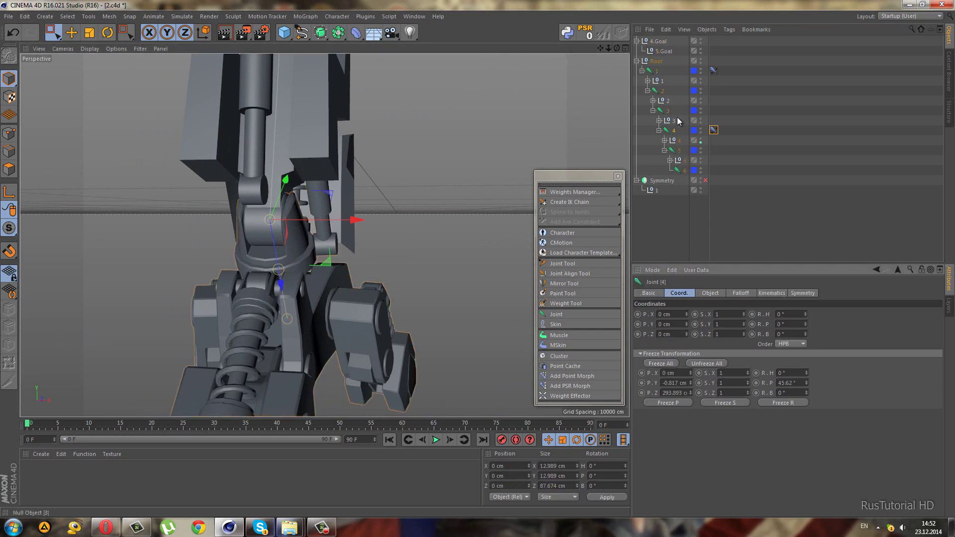
Add a Protection tag to joint 4 with rotation mode set to Limit.
right_click(672, 136)
mouse_move(717, 138)
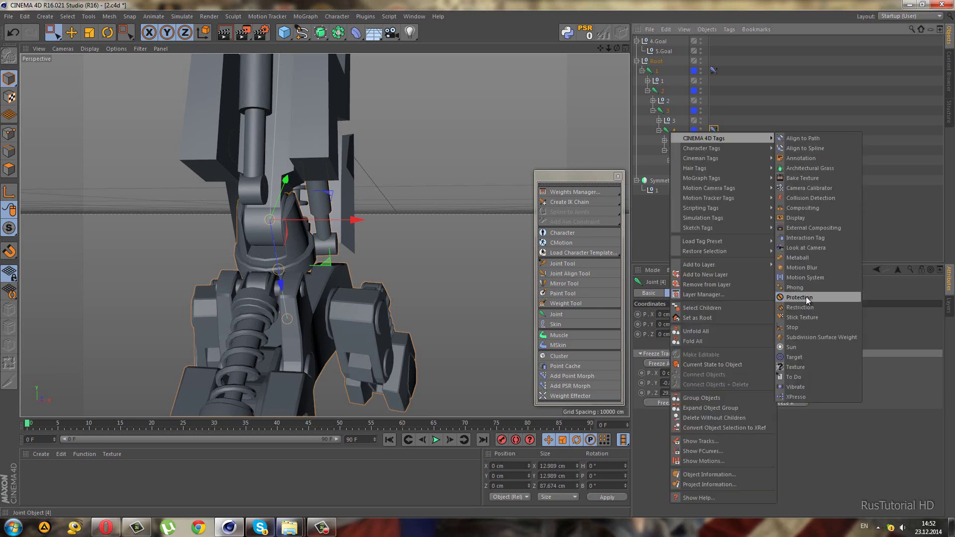
left_click(794, 298)
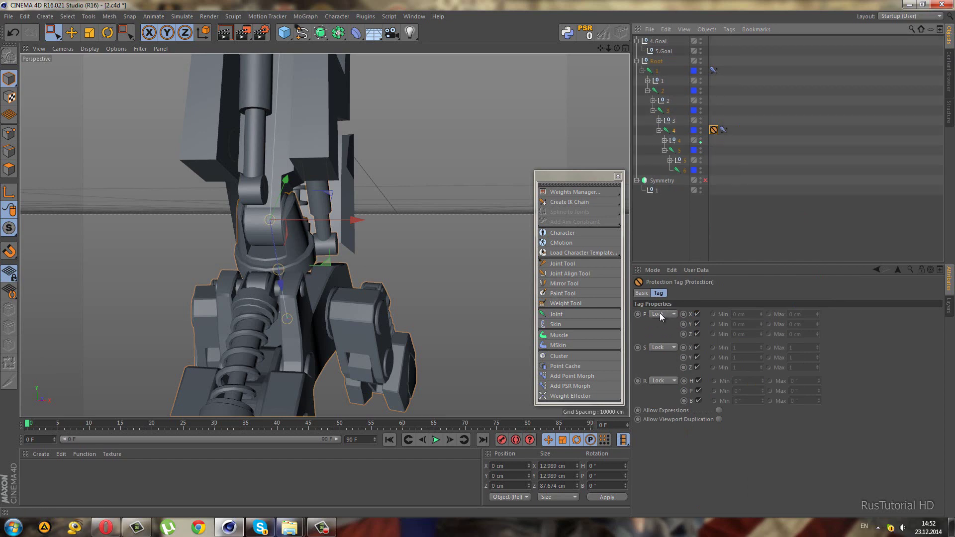
left_click(657, 382)
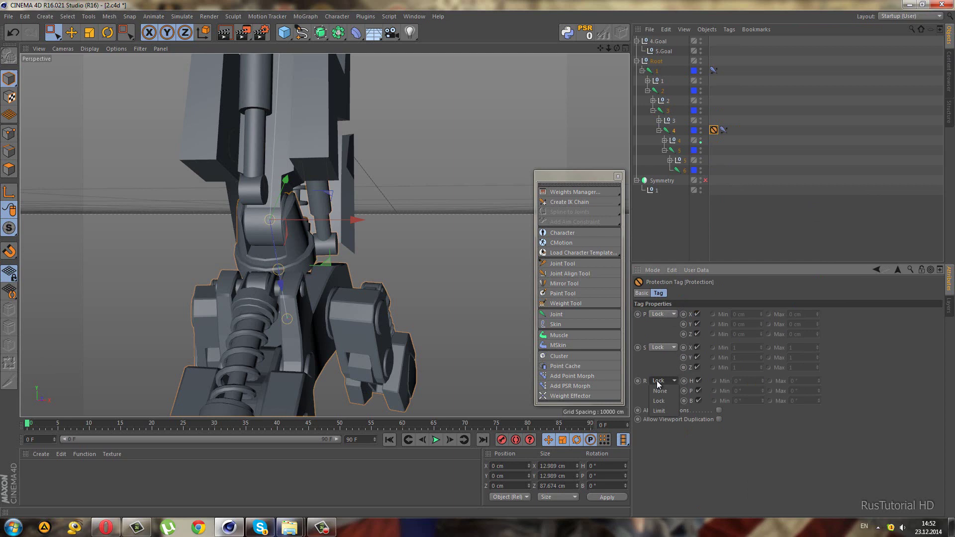
left_click(667, 410)
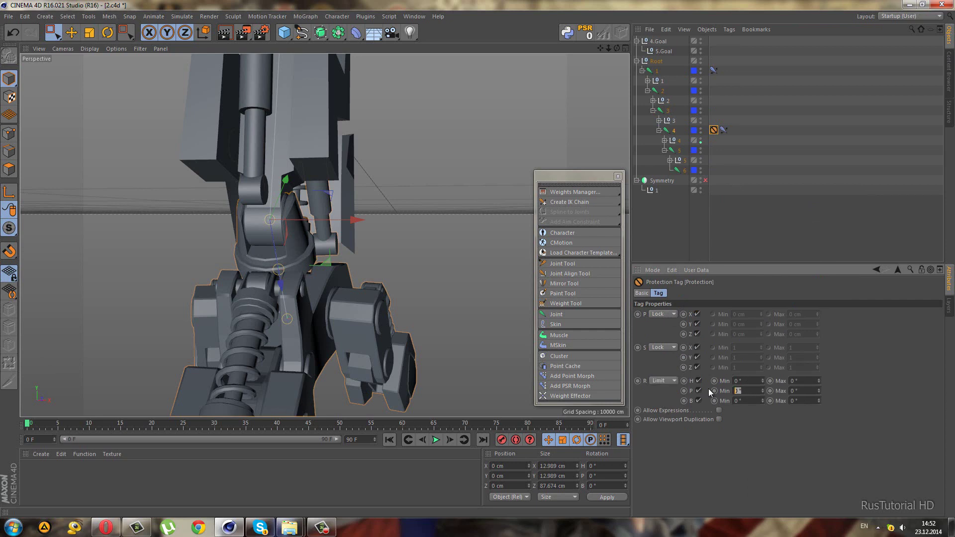
Set joint 4's P Min limit to -10 and test the limit by rotating joint 4.
type("-1")
type("000")
left_click(661, 44)
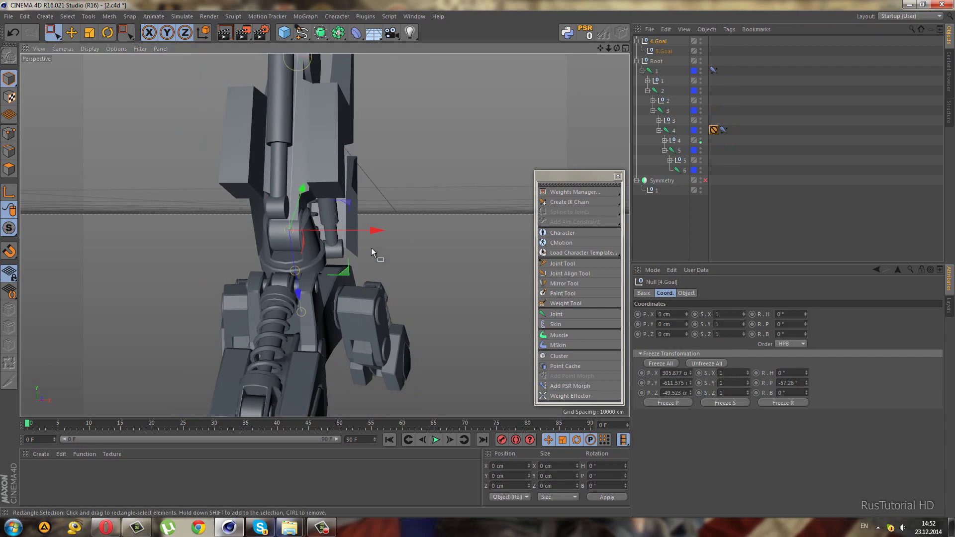
mouse_move(367, 231)
left_mouse_down()
mouse_move(380, 223)
mouse_move(434, 237)
left_mouse_up()
key("ctrl+z")
left_click(674, 130)
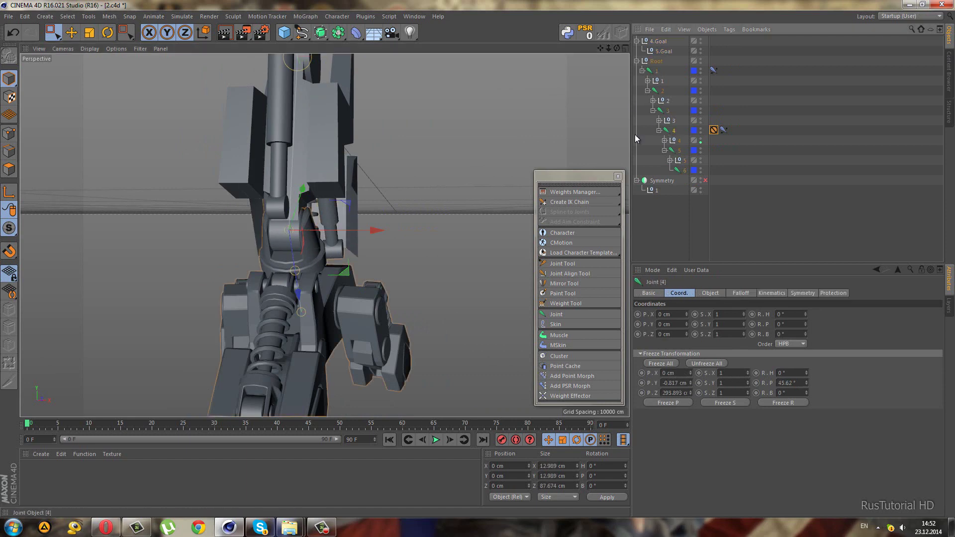
left_click(105, 34)
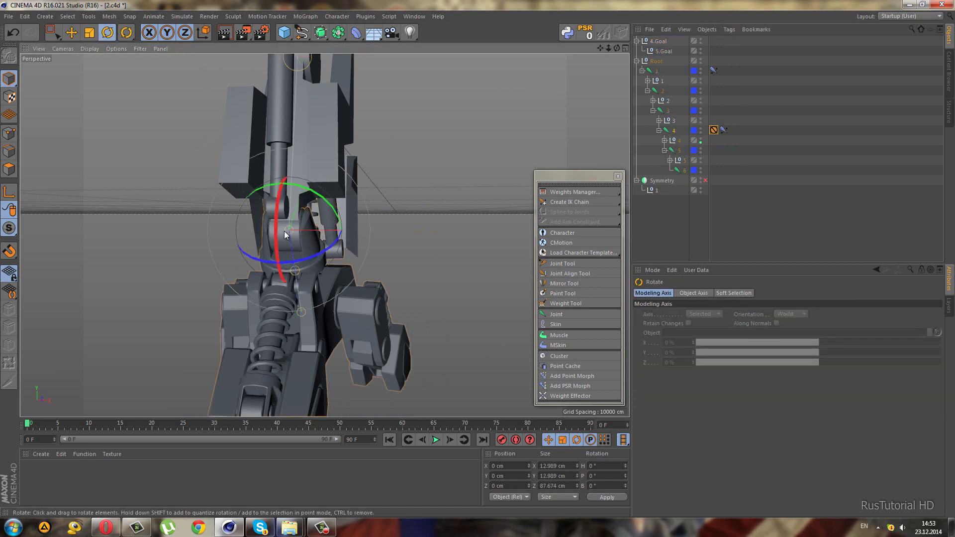
mouse_move(319, 253)
left_mouse_down()
mouse_move(253, 267)
mouse_move(327, 201)
mouse_move(275, 203)
left_mouse_up()
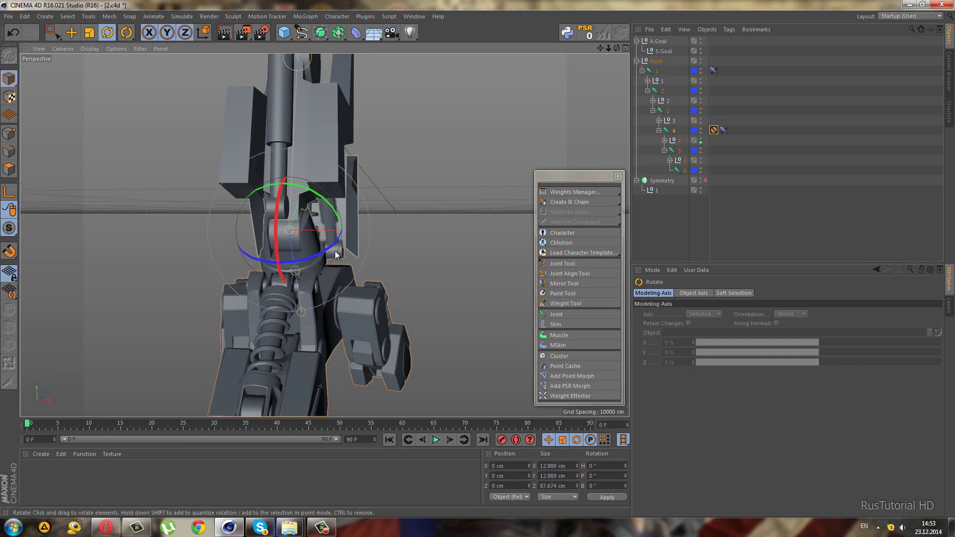
left_click_drag(275, 204, 252, 254, "alt")
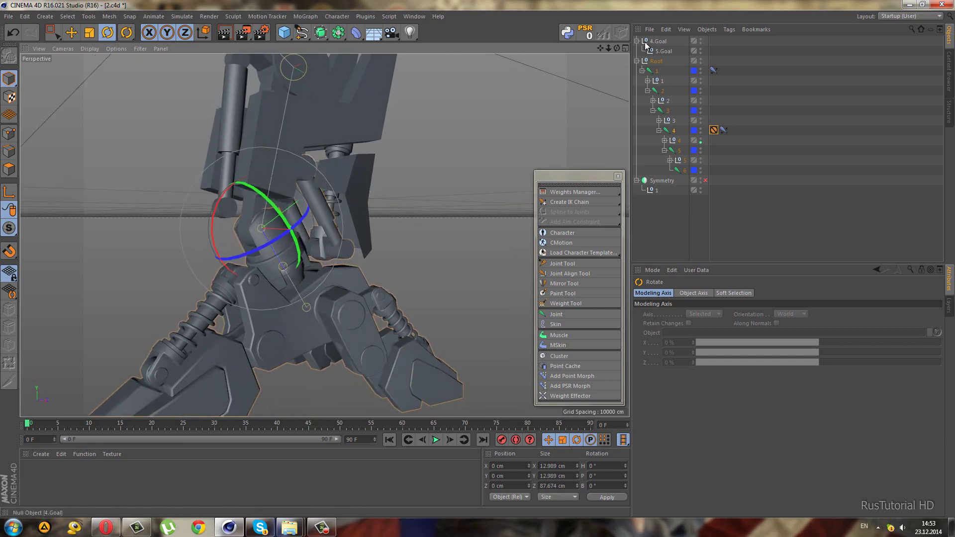
Rotate the 4.Goal null on its pitch axis to test-pose the leg.
left_click(658, 41)
mouse_move(222, 199)
left_mouse_down()
mouse_move(221, 189)
mouse_move(216, 209)
mouse_move(277, 217)
mouse_move(231, 165)
left_mouse_up()
key("ctrl+z")
key("ctrl+z")
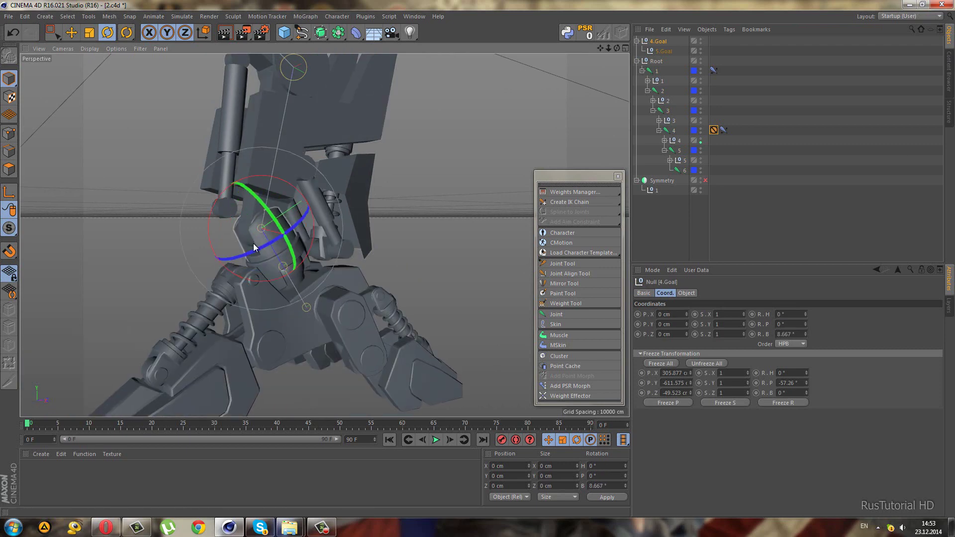
mouse_move(223, 193)
left_mouse_down()
mouse_move(230, 183)
mouse_move(83, 40)
left_mouse_up()
Slide 4.Goal along X to bend the leg, then Reset PSR to straighten it.
key("0")
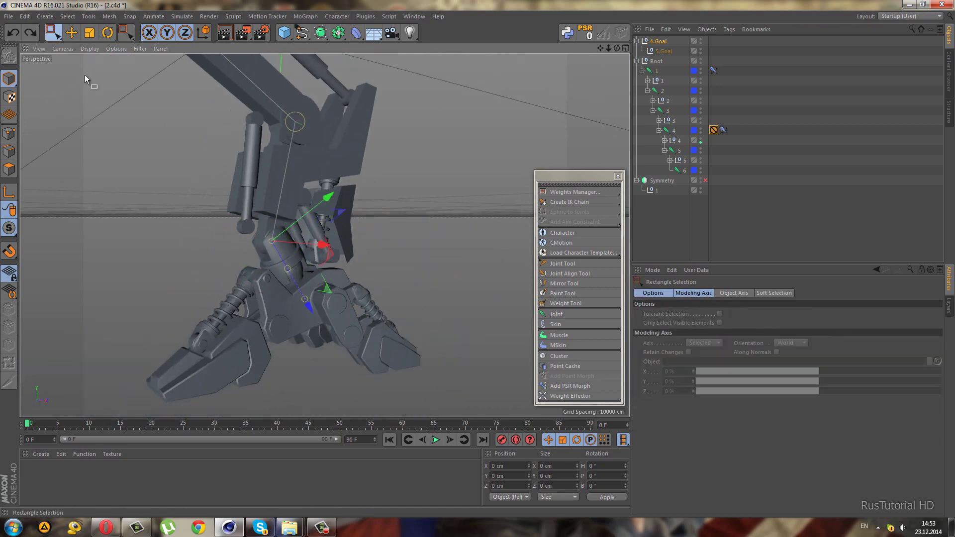
mouse_move(336, 246)
left_mouse_down()
mouse_move(458, 246)
mouse_move(368, 183)
left_mouse_up()
scroll(463, 270, "up", 5)
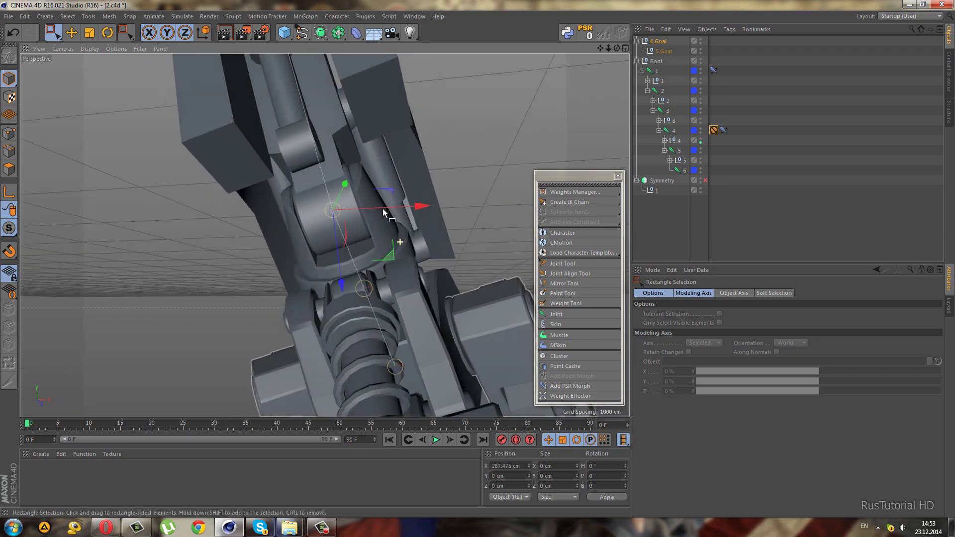
mouse_move(416, 206)
left_mouse_down()
mouse_move(440, 220)
mouse_move(479, 212)
mouse_move(315, 239)
mouse_move(328, 265)
mouse_move(306, 321)
mouse_move(557, 106)
left_mouse_up()
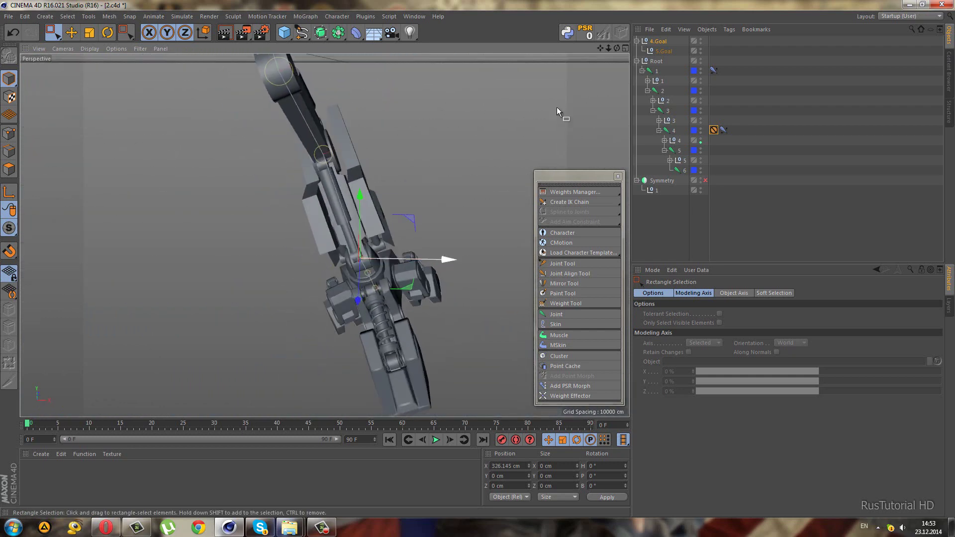
left_click(586, 32)
Select joint 5 and then the Symmetry.1 leg part near the foot.
left_click_drag(307, 289, 314, 279, "alt")
scroll(313, 279, "up", 5)
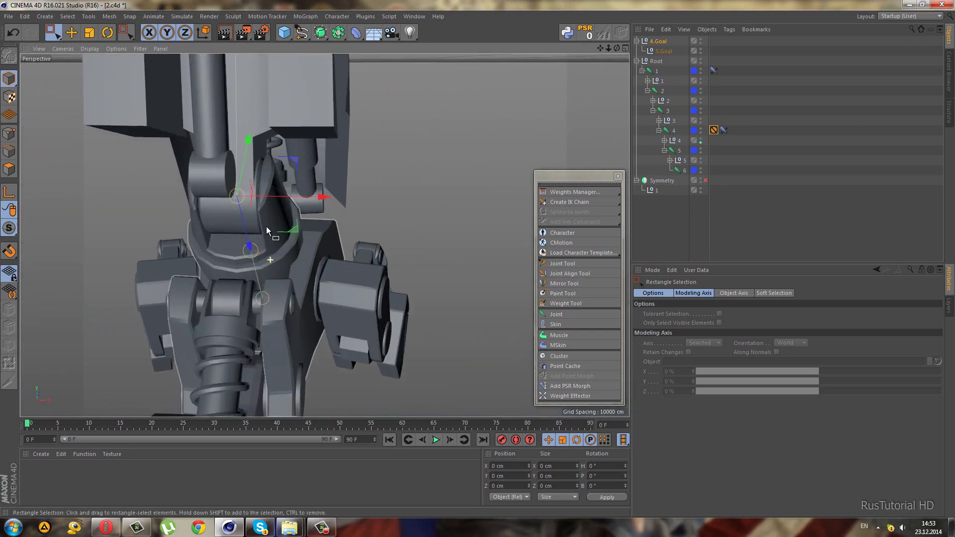
left_click(679, 151)
mouse_move(418, 259)
left_mouse_down("alt")
mouse_move(395, 271)
mouse_move(365, 249)
mouse_move(272, 270)
mouse_move(309, 255)
mouse_move(187, 326)
left_mouse_up("alt")
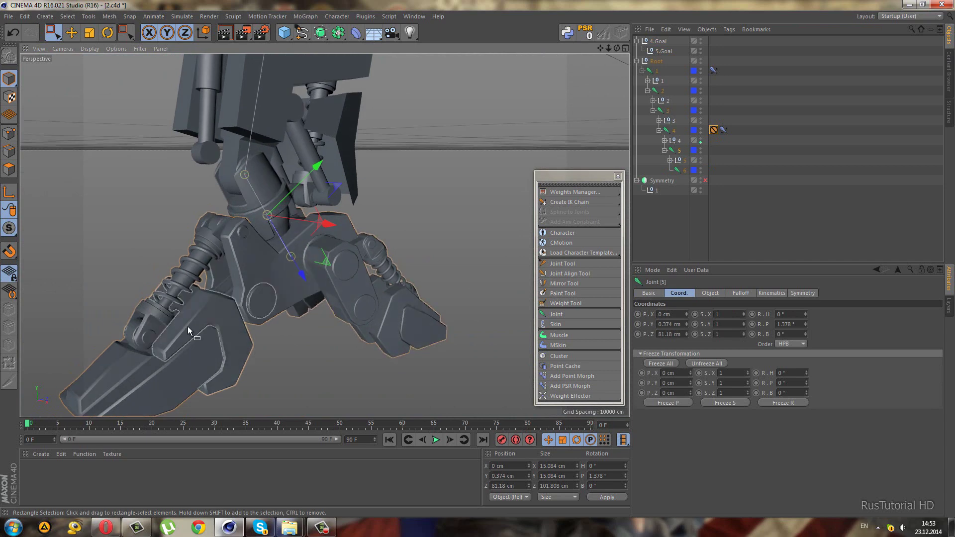
left_click(163, 316)
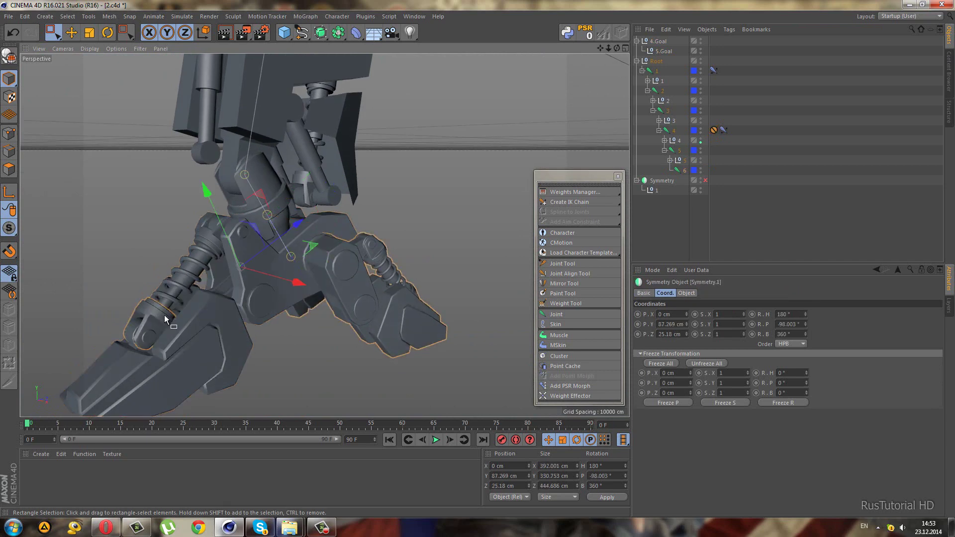
Expand null 5, the Symmetry.1 group and the ghg cylinder group in the Object Manager.
left_click(670, 159)
scroll(695, 206, "down", 4)
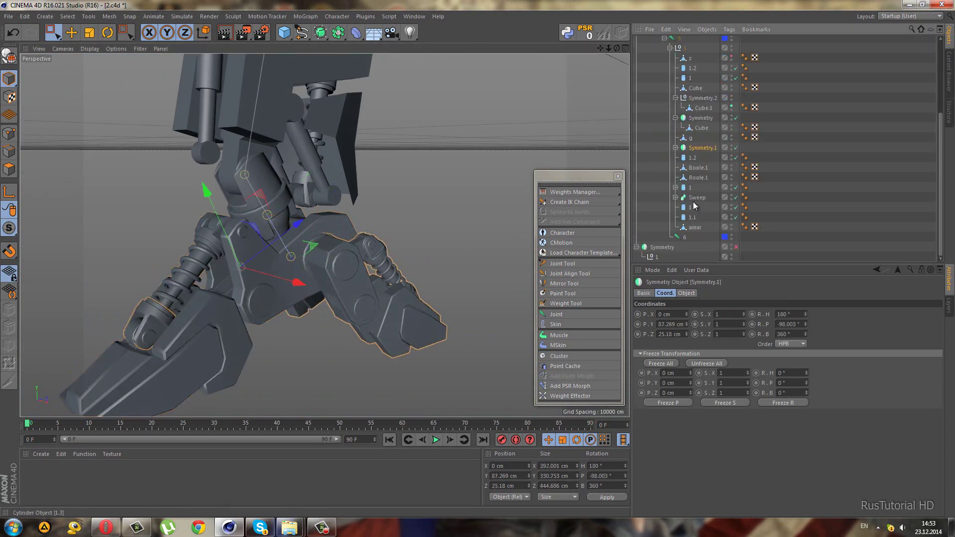
left_click(681, 157)
left_click(682, 157)
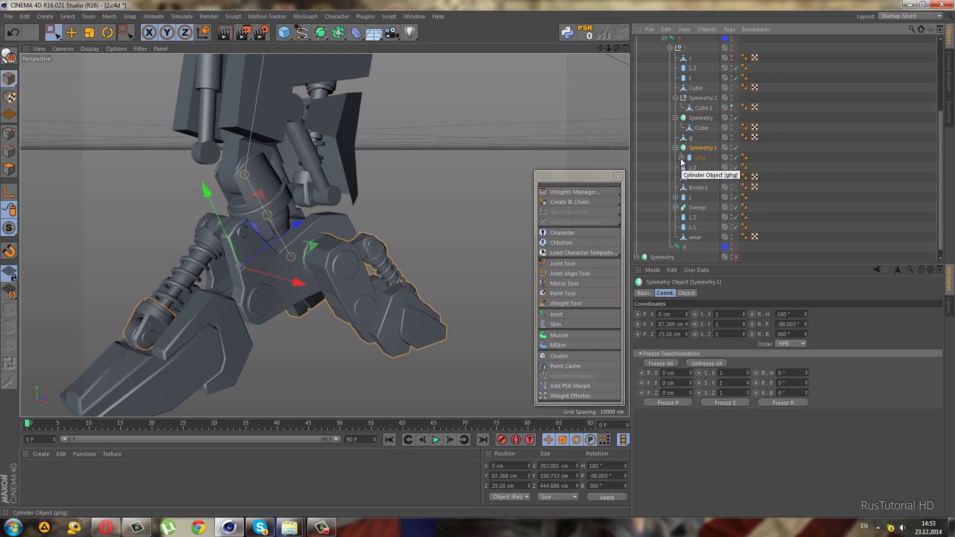
scroll(681, 161, "down", 3)
scroll(717, 195, "down", 3)
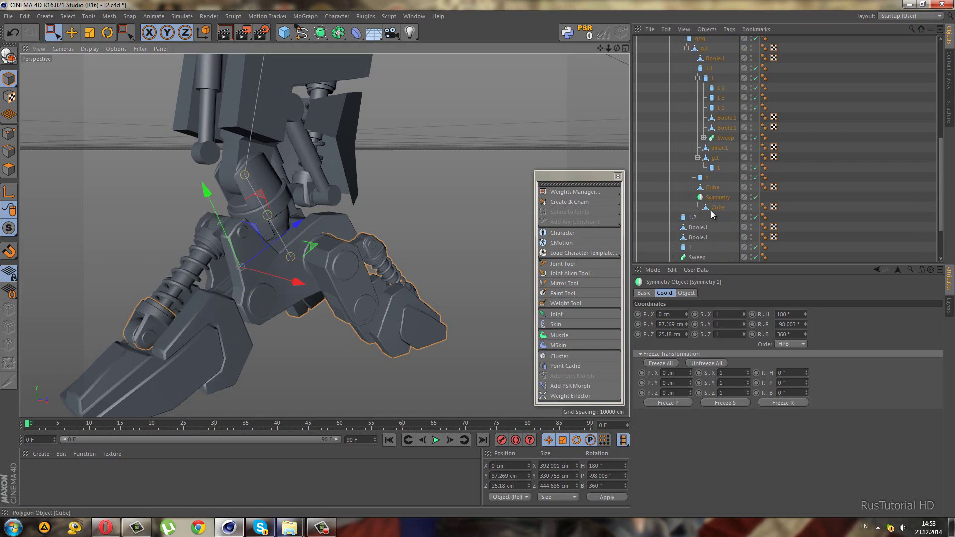
scroll(717, 194, "up", 3)
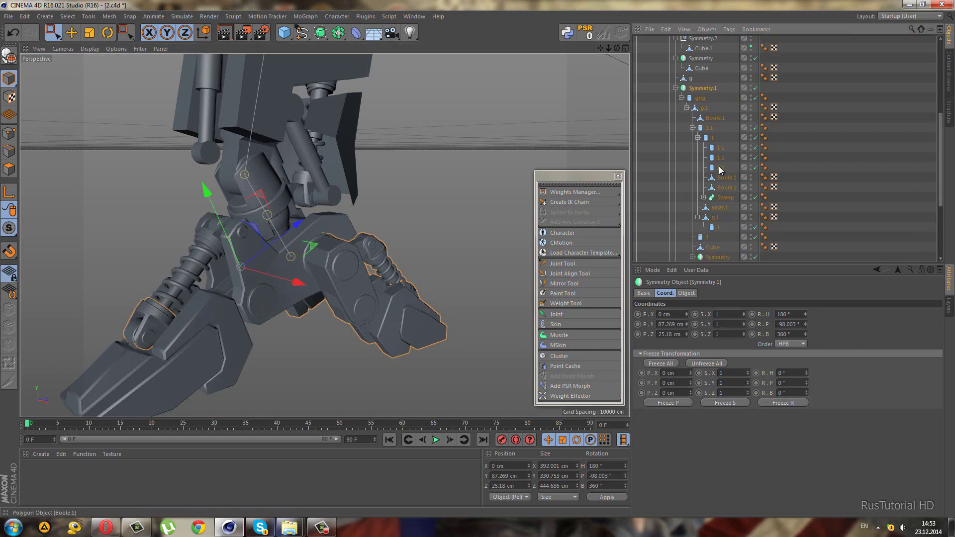
Toggle Symmetry.1's visibility to identify its part, then turn off its mirror.
left_click(757, 89)
left_click(756, 88)
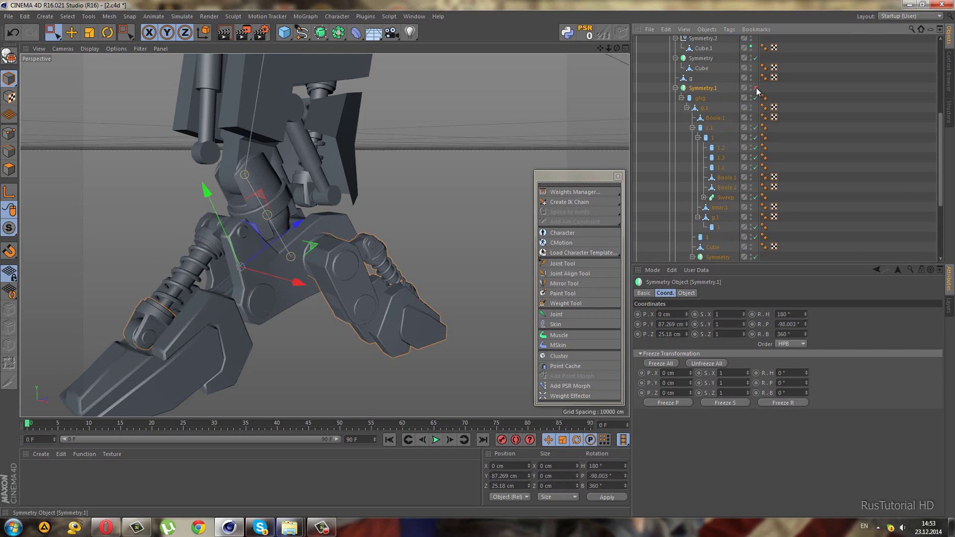
left_click(756, 88)
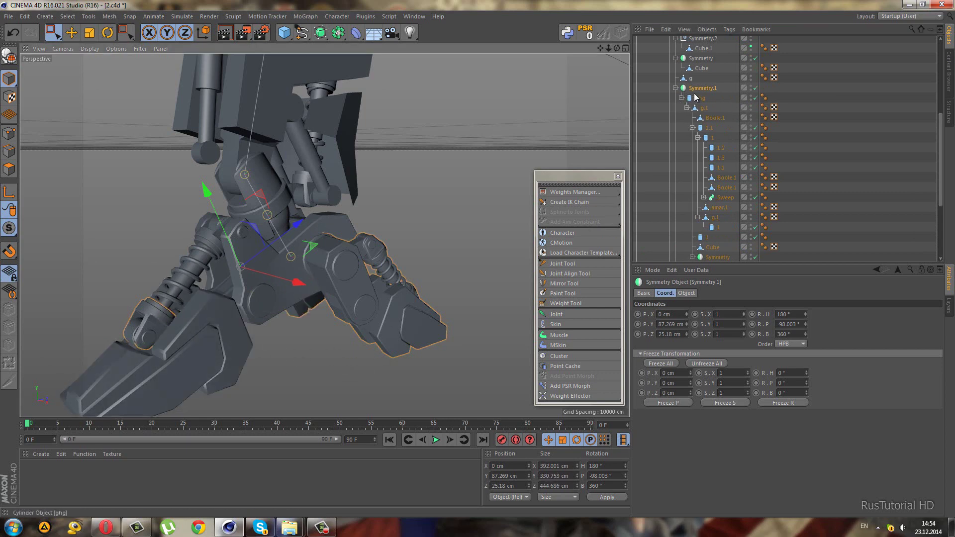
left_click(753, 90)
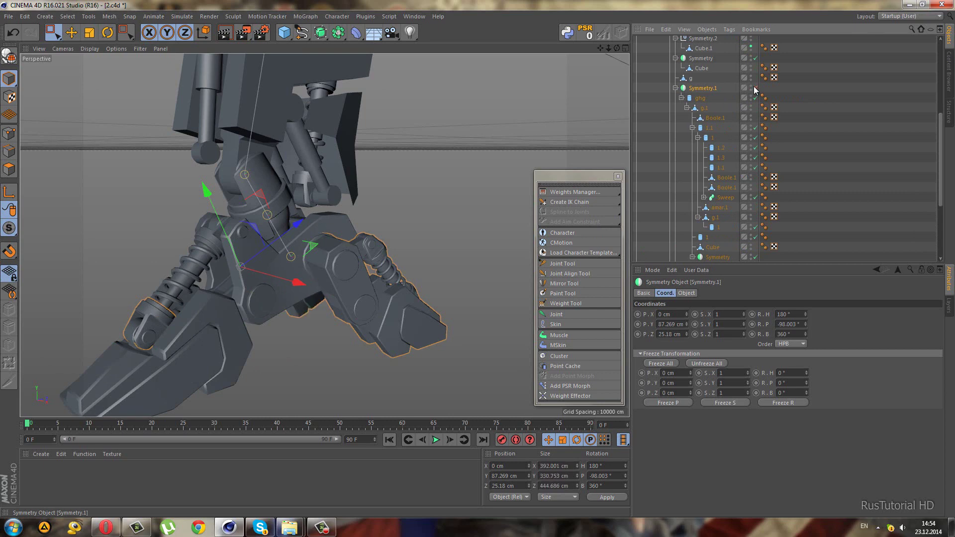
left_click(755, 89)
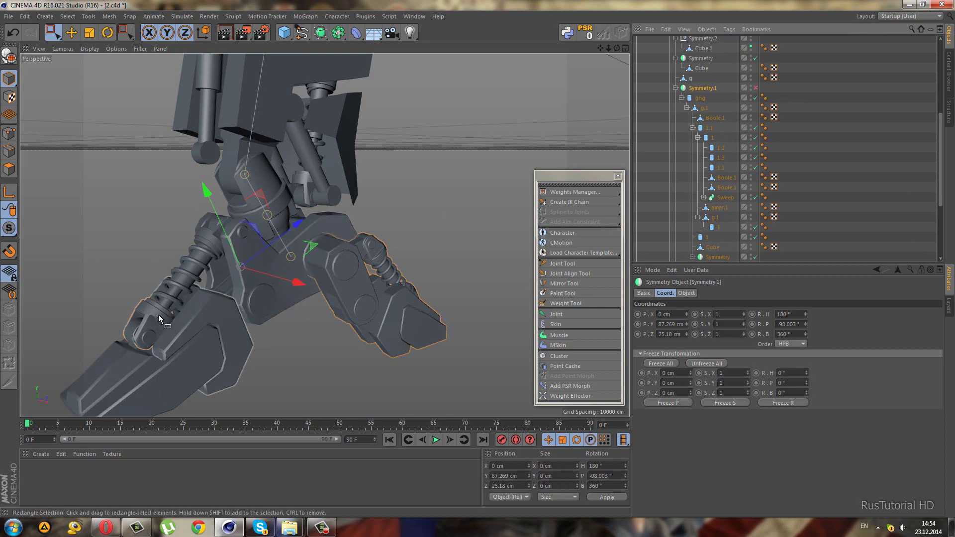
left_click(221, 322)
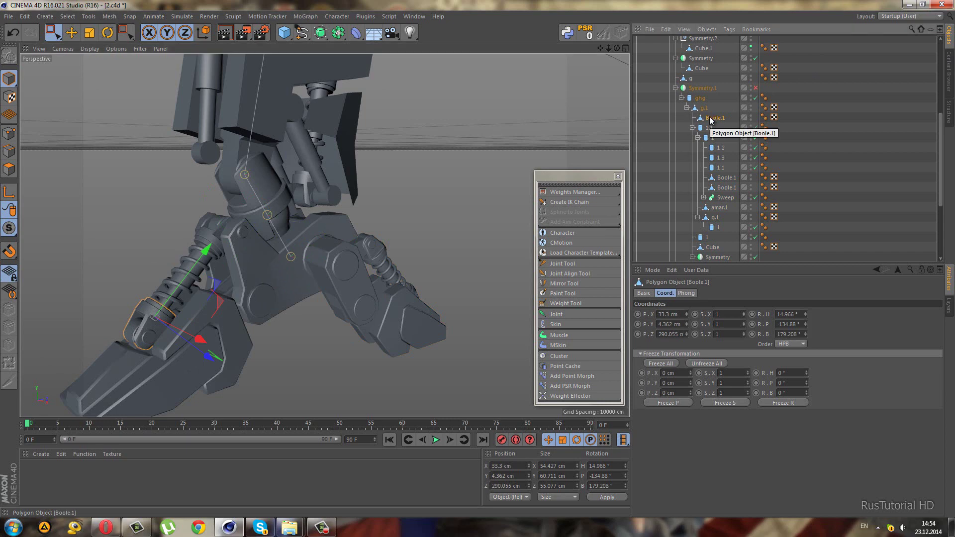
Collapse the 1.1 and g.1 branches and delete Boole.1 from under g.1.
left_click(692, 128)
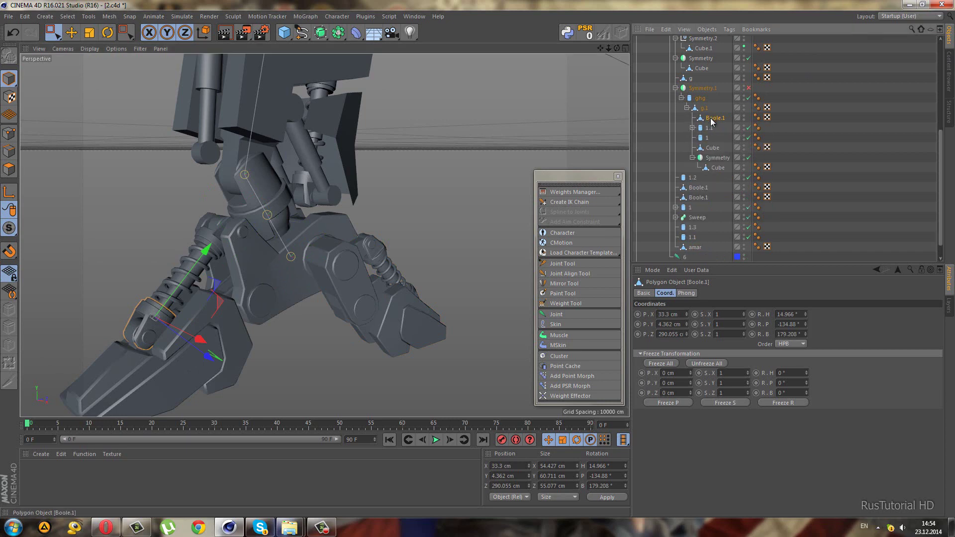
left_click(688, 108)
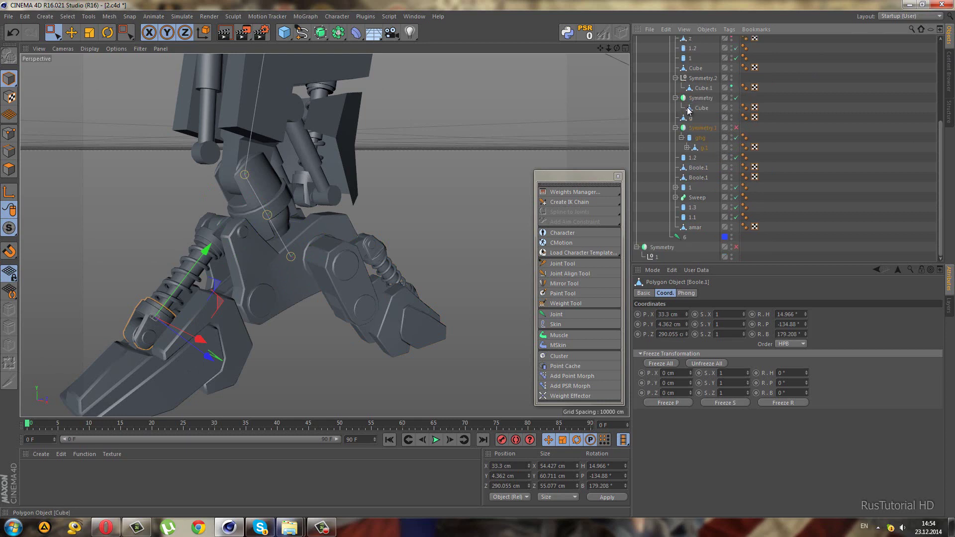
left_click(696, 148)
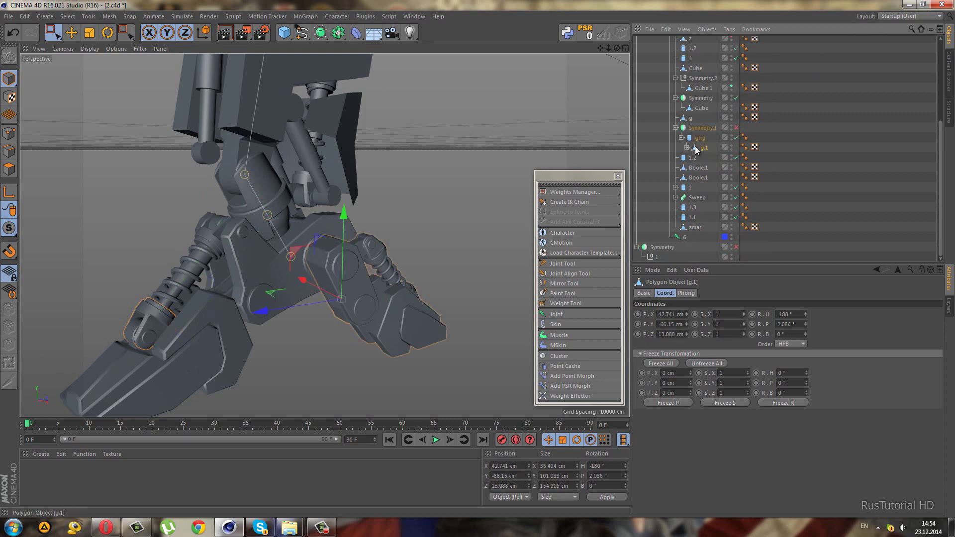
left_click(687, 148)
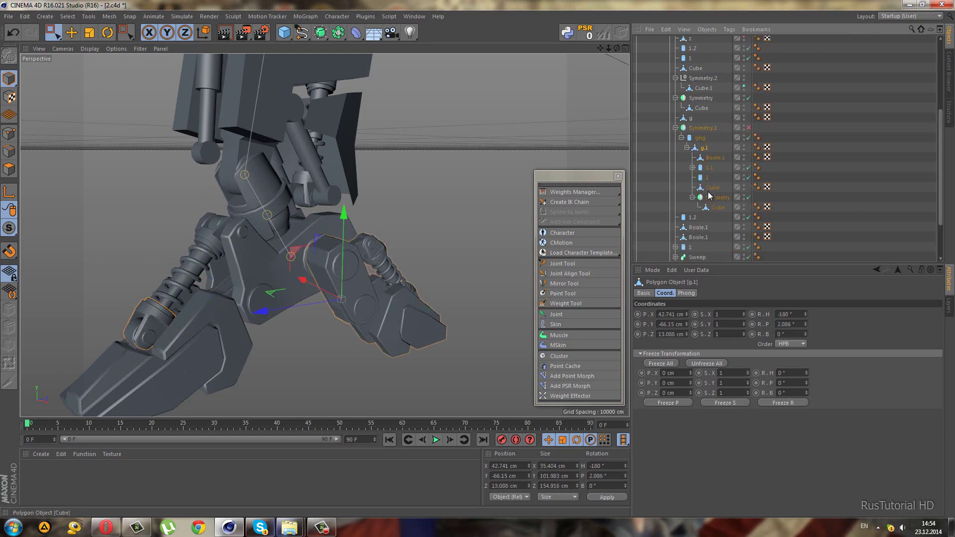
left_click(711, 209)
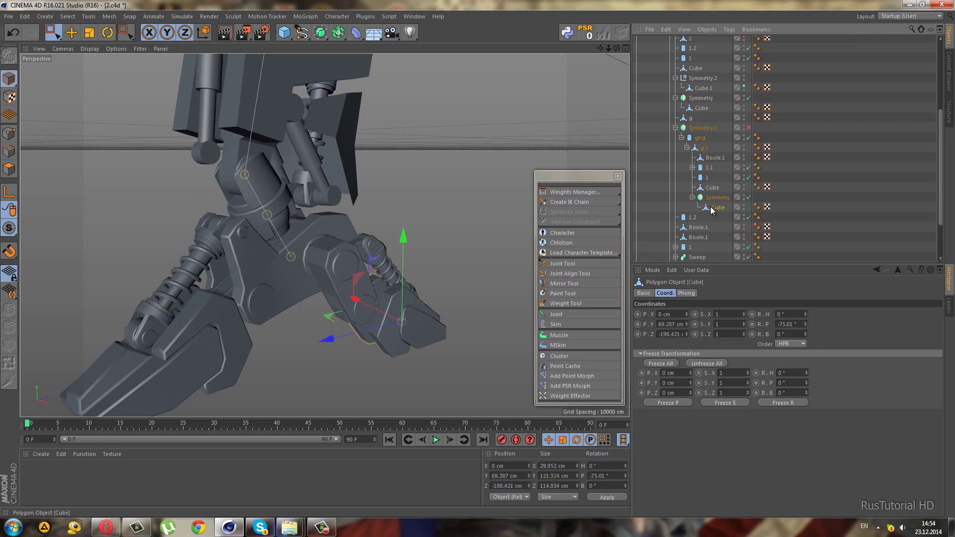
left_click(711, 158)
key("Delete")
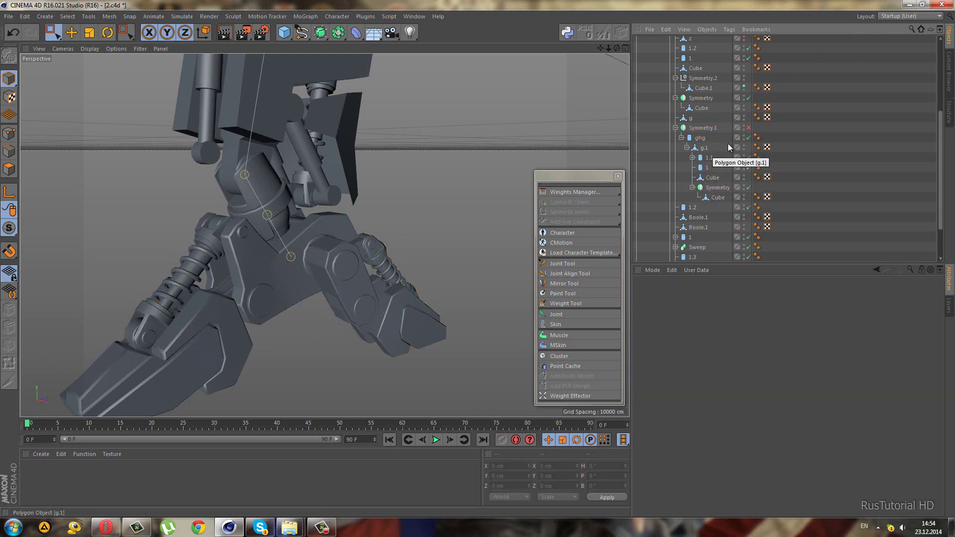
Re-enable the Symmetry.1 mirror and collapse the ghg hierarchy.
left_click(749, 128)
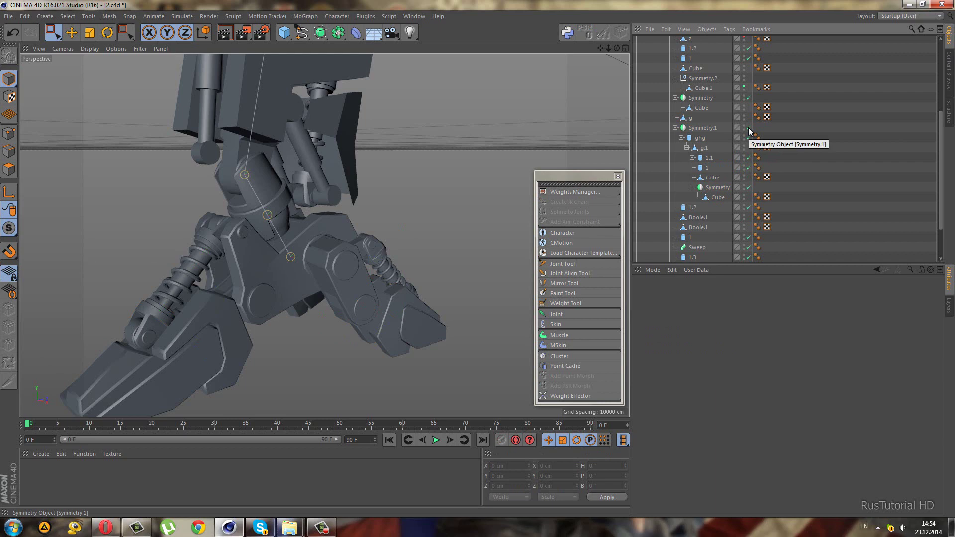
left_click(681, 138)
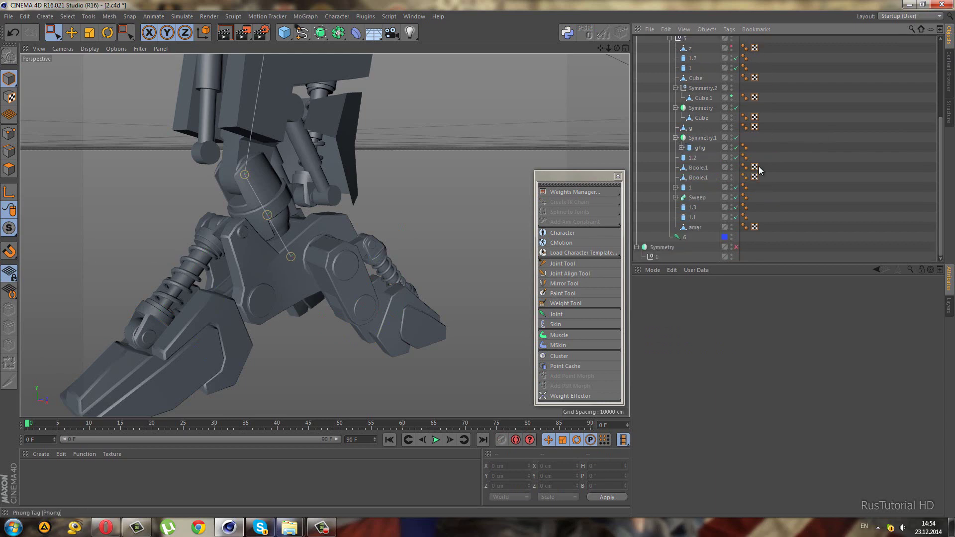
left_click_drag(339, 299, 254, 304, "alt")
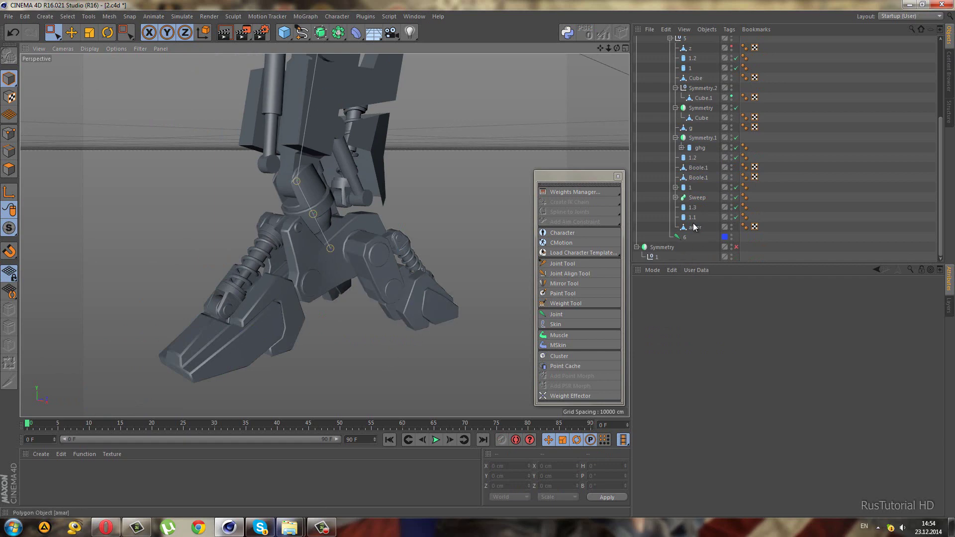
scroll(695, 115, "up", 5)
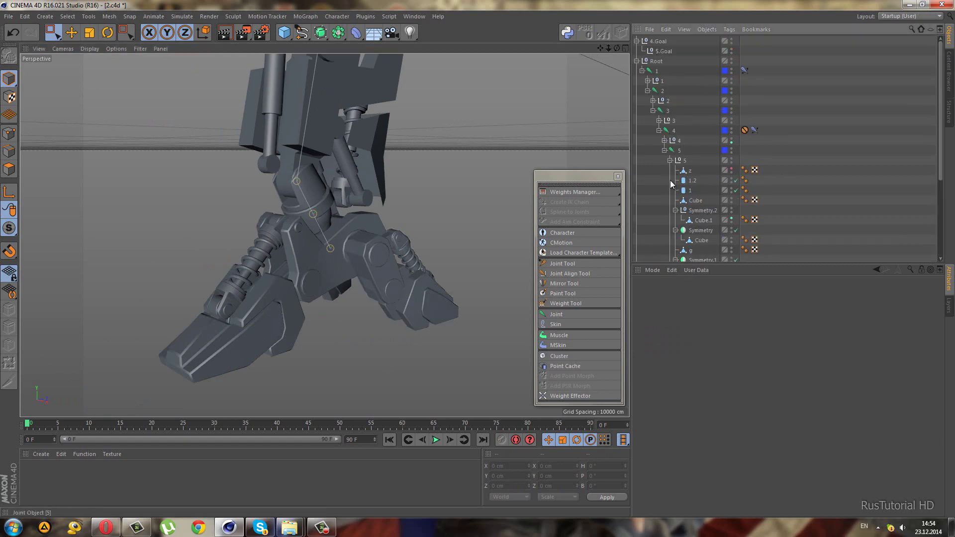
Slide 4.Goal along X to test-bend the leg, then undo back to rest.
left_click(670, 161)
left_click(659, 41)
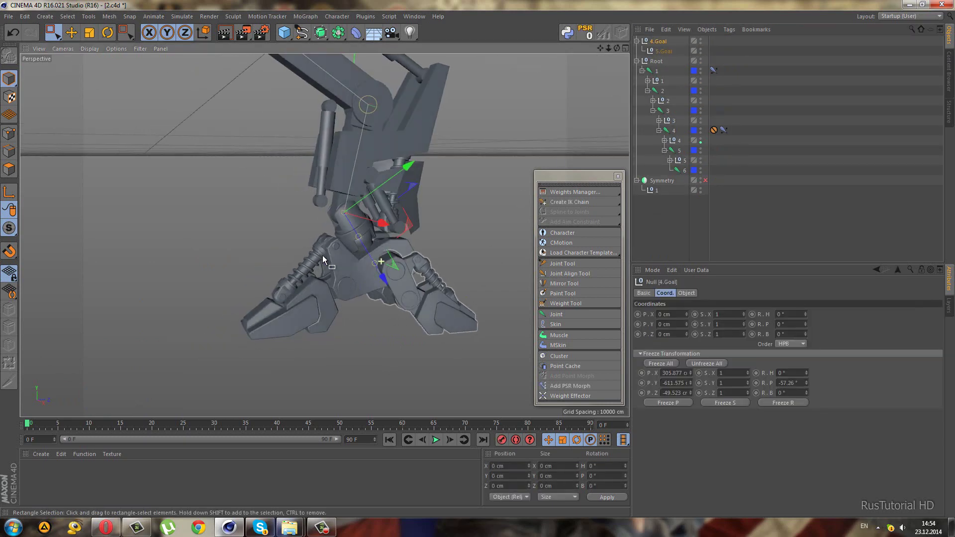
mouse_move(292, 207)
left_mouse_down("alt")
mouse_move(415, 227)
mouse_move(320, 249)
left_mouse_up("alt")
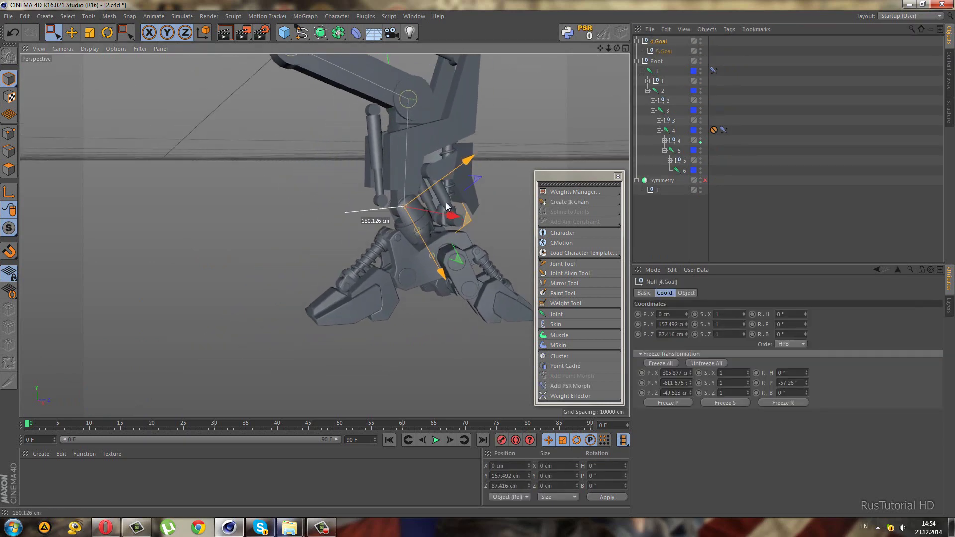
key("ctrl+z")
mouse_move(403, 246)
left_mouse_down("alt")
mouse_move(470, 269)
mouse_move(401, 254)
mouse_move(419, 220)
mouse_move(471, 225)
left_mouse_up("alt")
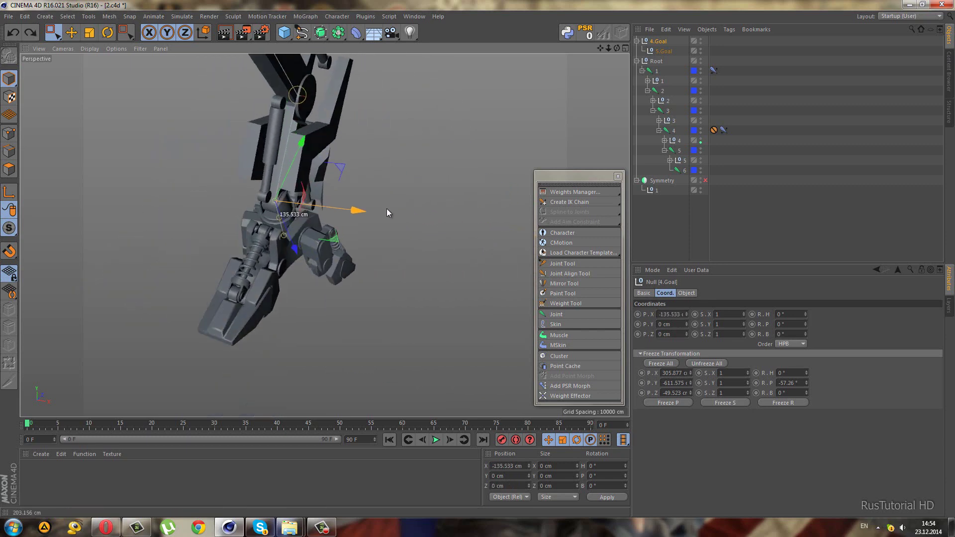
key("ctrl+z")
Select joint 5 of the foot, briefly adding joint 6.
scroll(389, 220, "up", 2)
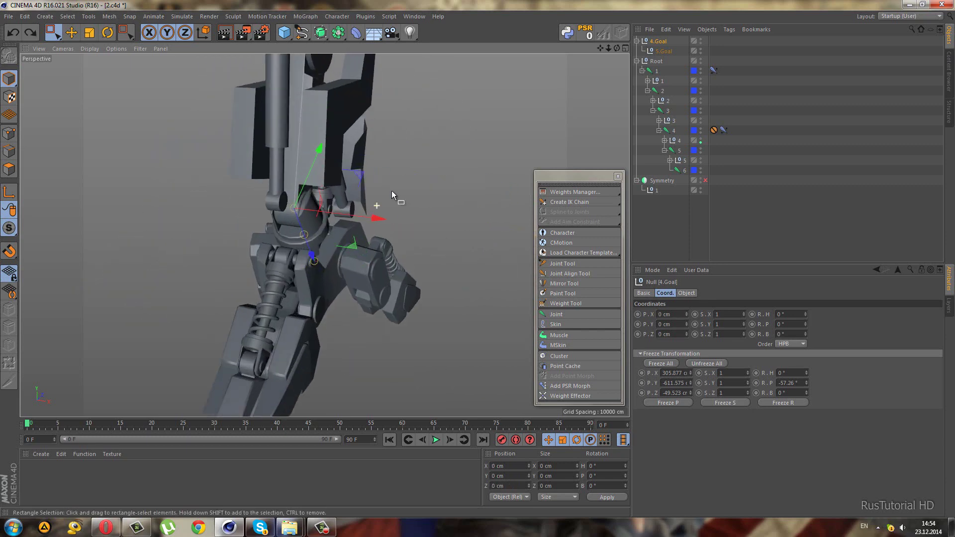
left_click(676, 150)
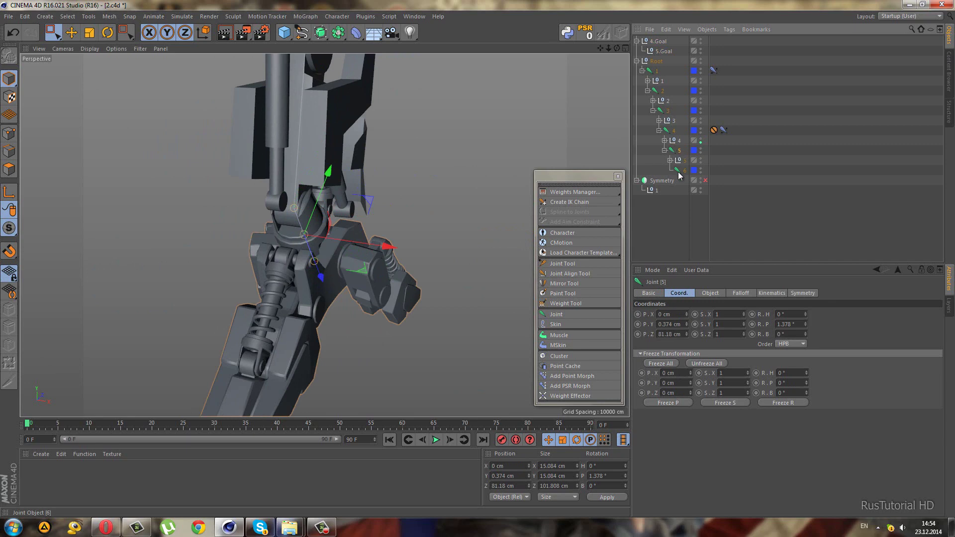
left_click(681, 170, "ctrl")
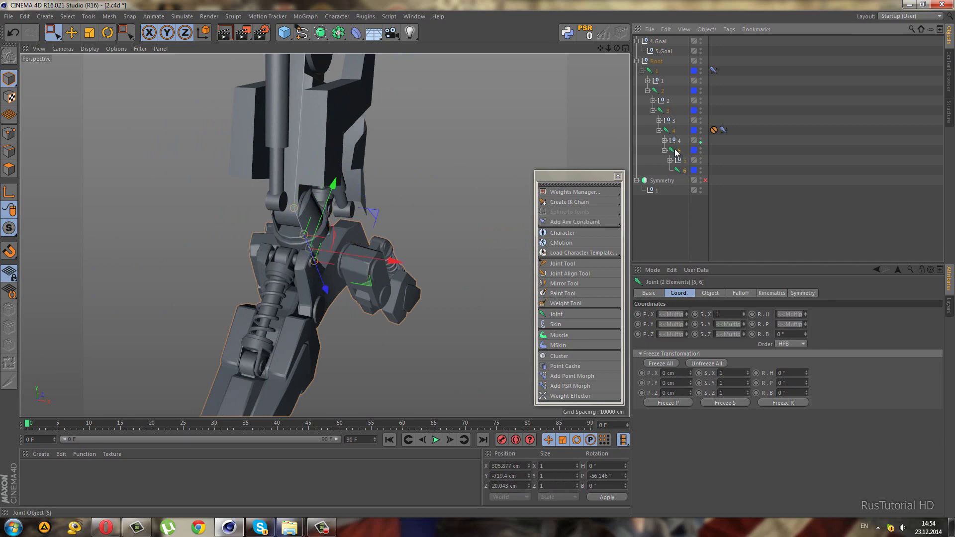
left_click(677, 152)
Give joint 5 a Constraint tag with Parent on, target 4.Goal, and P unchecked.
right_click(677, 149)
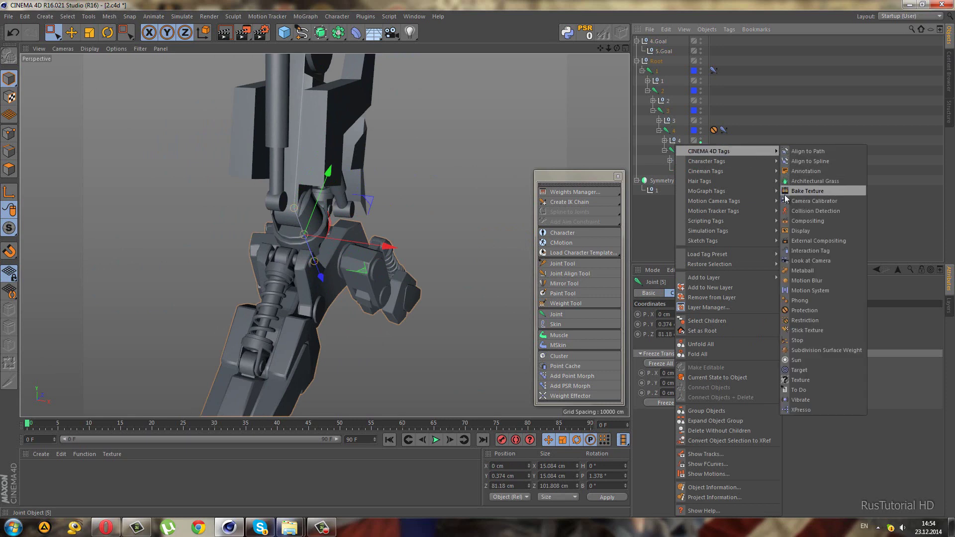
mouse_move(706, 161)
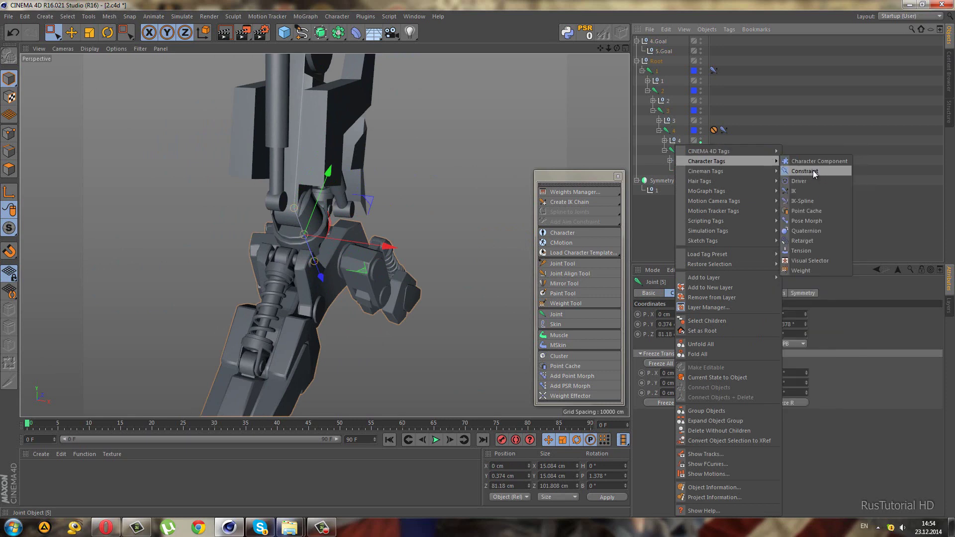
left_click(814, 172)
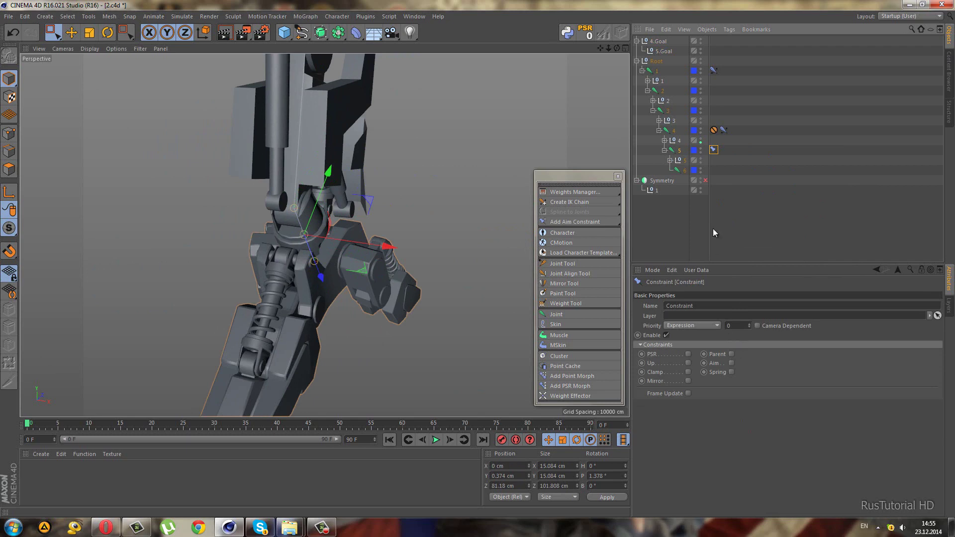
left_click(714, 150)
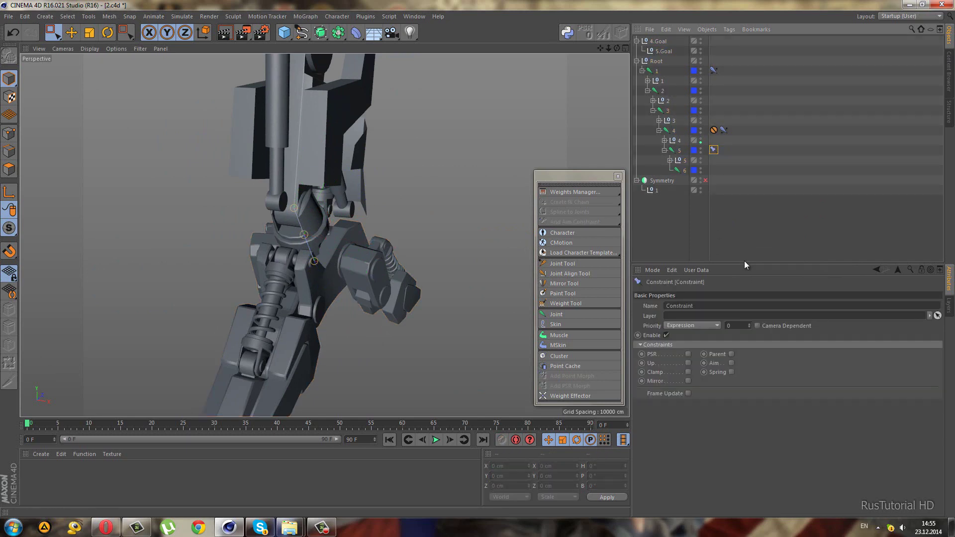
left_click(732, 354)
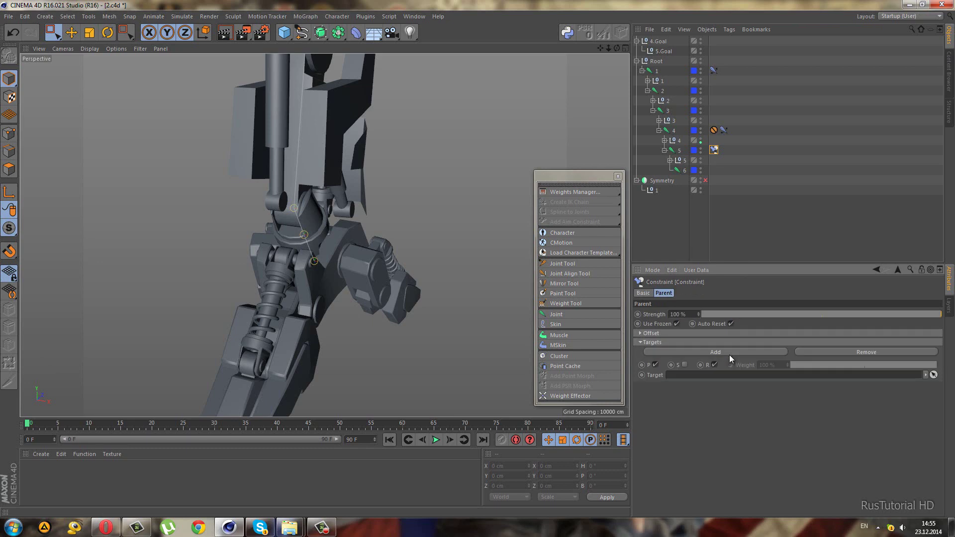
left_click(934, 375)
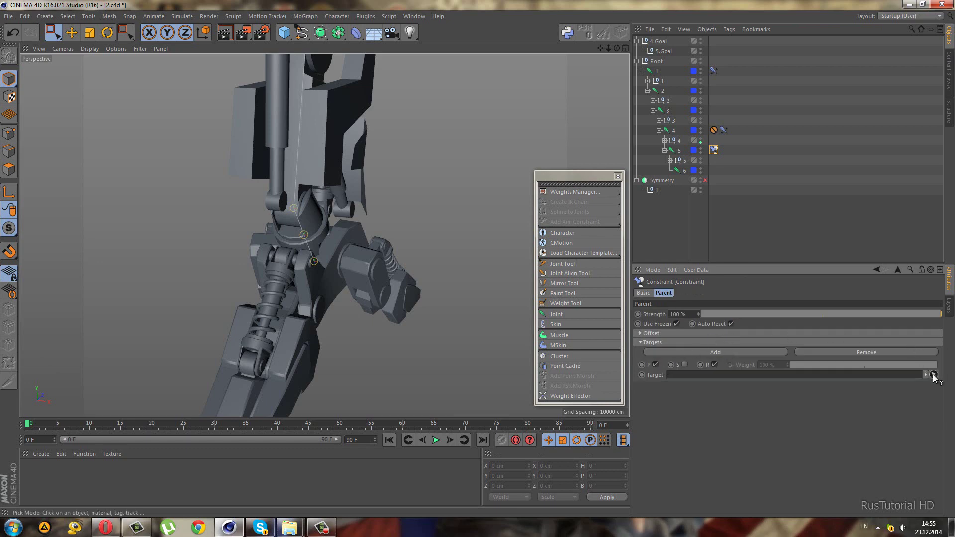
left_click(658, 42)
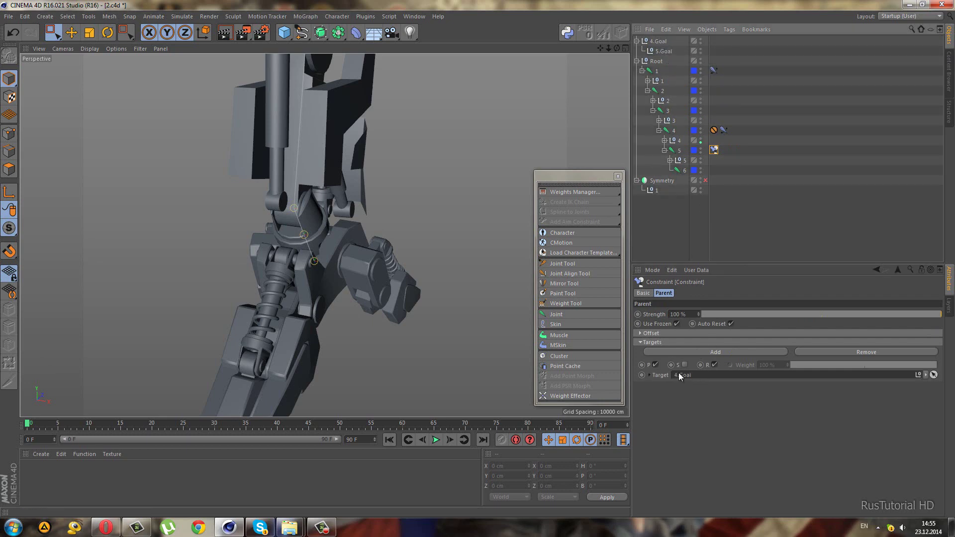
left_click(656, 366)
Test the foot constraint by sliding 4.Goal along X, then reset it to 0 cm.
left_click(657, 43)
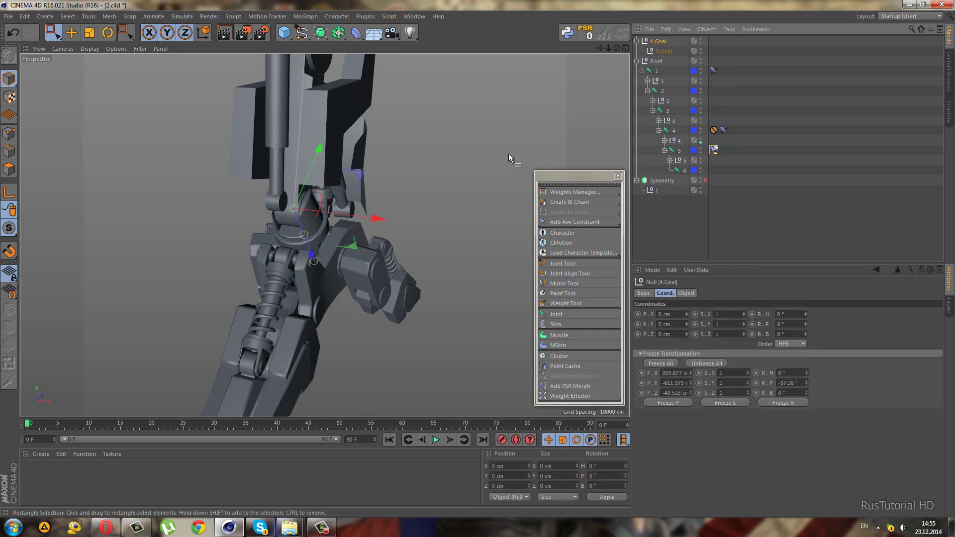
mouse_move(375, 221)
left_mouse_down()
mouse_move(507, 241)
mouse_move(376, 213)
mouse_move(474, 234)
mouse_move(346, 247)
mouse_move(325, 217)
mouse_move(371, 255)
mouse_move(411, 205)
left_mouse_up()
key("ctrl+z")
key("ctrl+z")
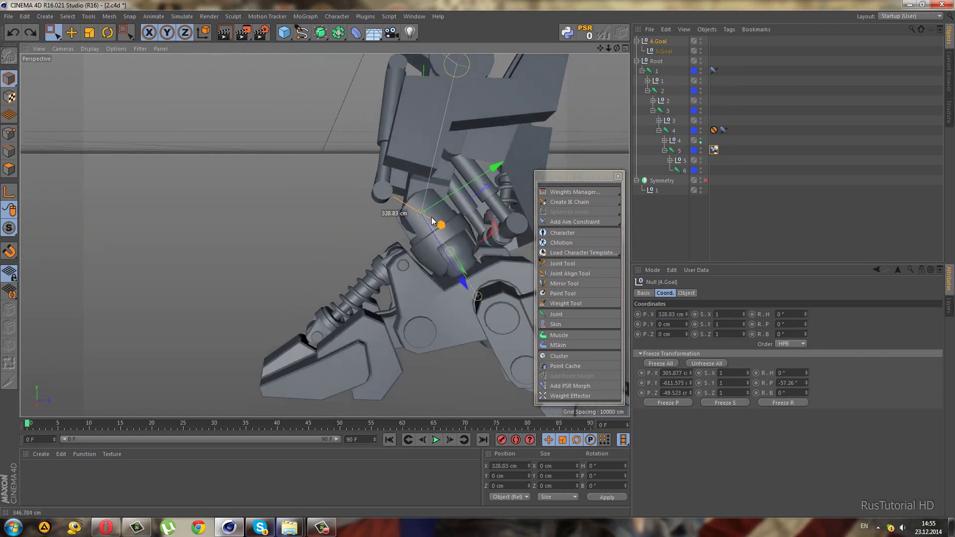
left_click_drag(482, 239, 348, 289, "alt")
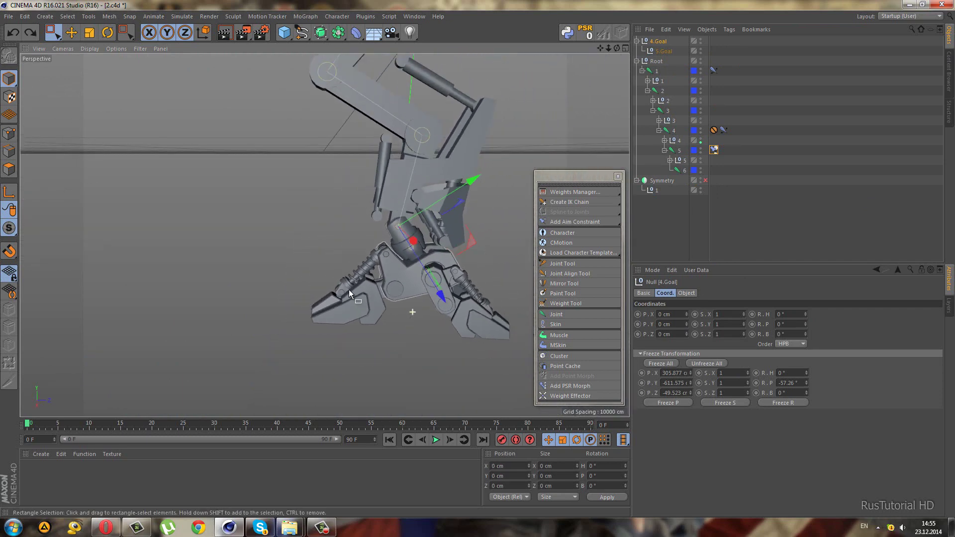
left_click_drag(452, 265, 494, 271, "alt")
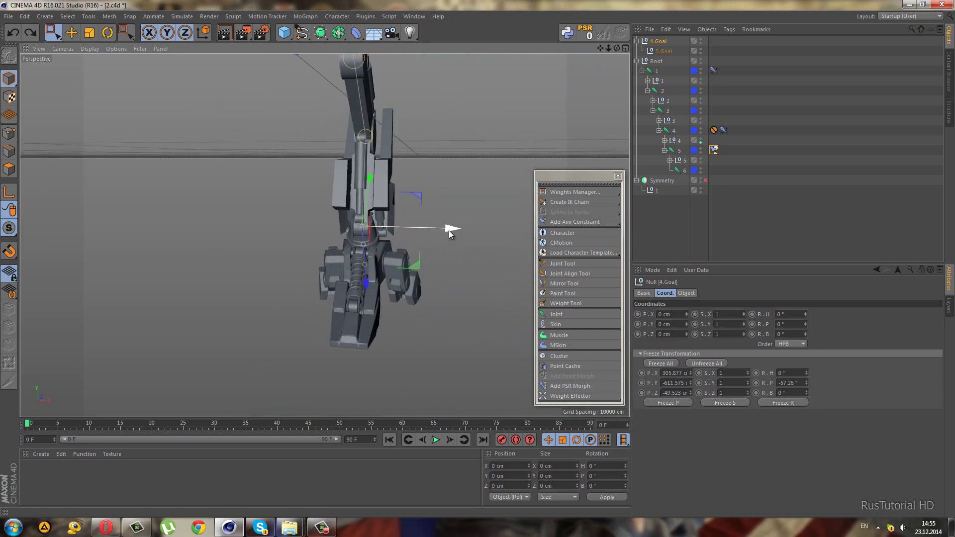
mouse_move(449, 231)
left_mouse_down()
mouse_move(355, 234)
mouse_move(446, 226)
mouse_move(504, 234)
mouse_move(319, 260)
mouse_move(517, 242)
mouse_move(360, 199)
mouse_move(466, 220)
mouse_move(441, 248)
mouse_move(360, 192)
mouse_move(440, 198)
mouse_move(472, 240)
mouse_move(446, 201)
mouse_move(317, 247)
mouse_move(433, 235)
mouse_move(328, 213)
mouse_move(423, 243)
mouse_move(453, 268)
mouse_move(476, 213)
mouse_move(443, 210)
mouse_move(319, 243)
mouse_move(454, 207)
mouse_move(332, 219)
mouse_move(261, 241)
mouse_move(383, 219)
left_mouse_up()
left_click(587, 33)
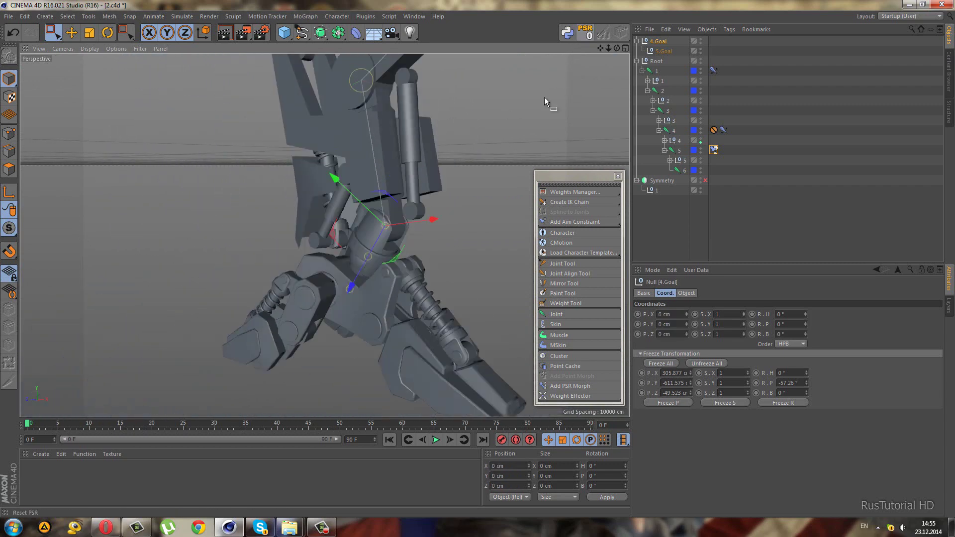
mouse_move(545, 97)
left_mouse_down("alt")
mouse_move(405, 321)
mouse_move(329, 250)
mouse_move(256, 244)
mouse_move(378, 234)
left_mouse_up("alt")
left_click(713, 207)
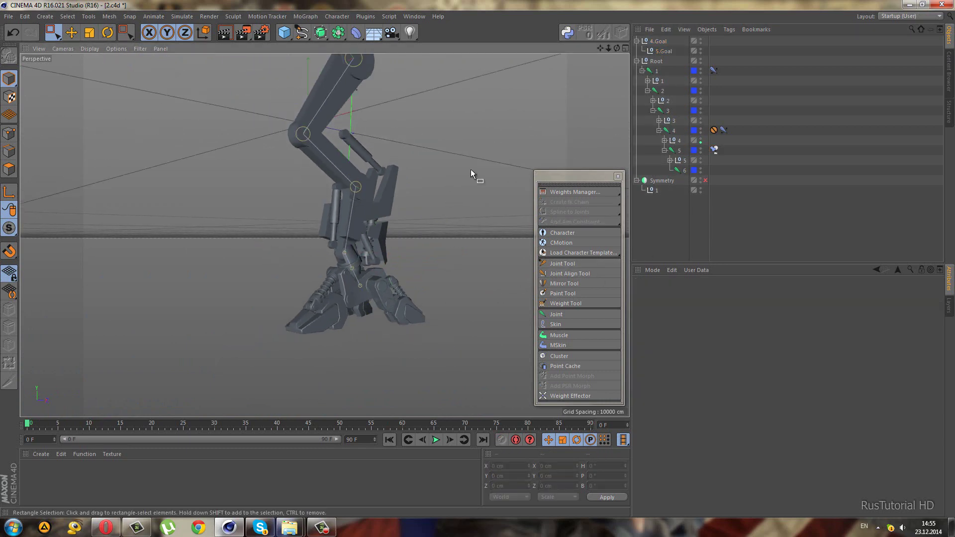
Hide the joints layer in the viewport and move both IK goals to repose the leg.
mouse_move(414, 172)
left_mouse_down("alt")
mouse_move(426, 154)
mouse_move(818, 249)
left_mouse_up("alt")
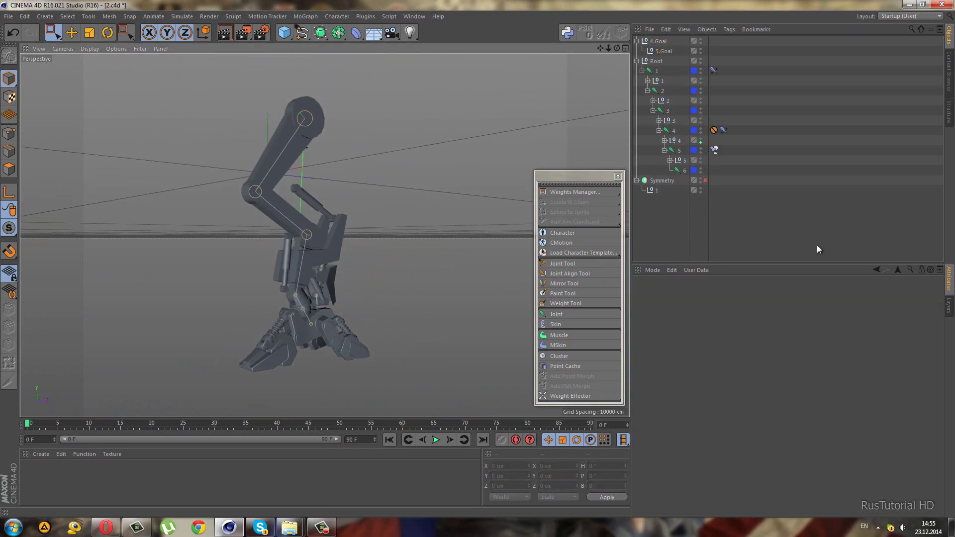
left_click(951, 307)
left_click(685, 288)
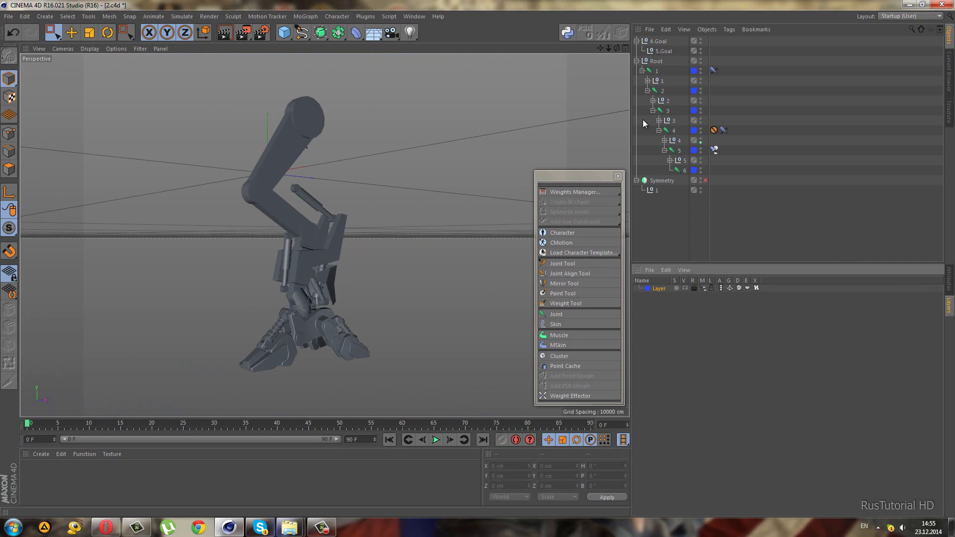
left_click(664, 50)
left_click(658, 40, "ctrl")
mouse_move(391, 327)
left_mouse_down("alt")
mouse_move(354, 346)
mouse_move(340, 304)
mouse_move(359, 352)
mouse_move(381, 365)
mouse_move(390, 329)
left_mouse_up("alt")
left_click(667, 213)
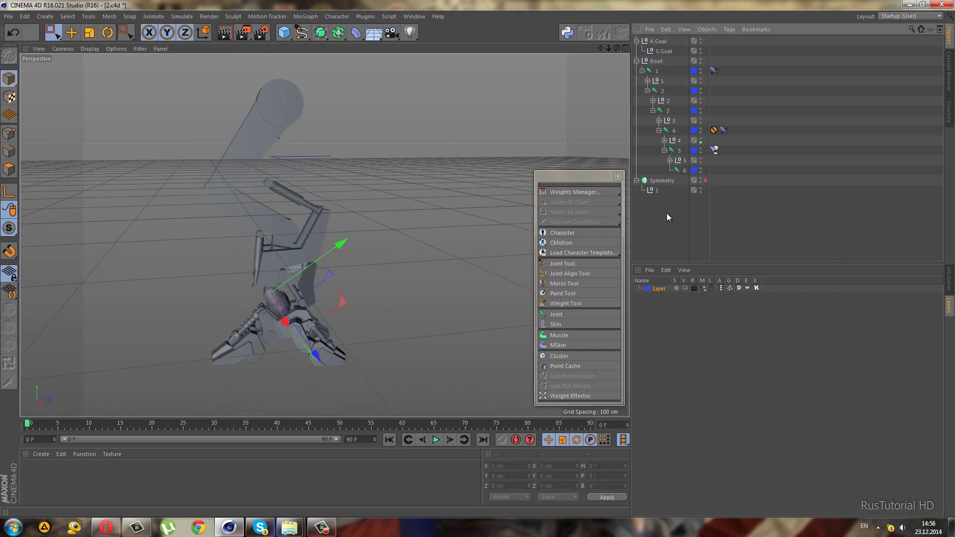
scroll(277, 347, "up", 3)
Save the scene as 2.c4d.
left_click(9, 16)
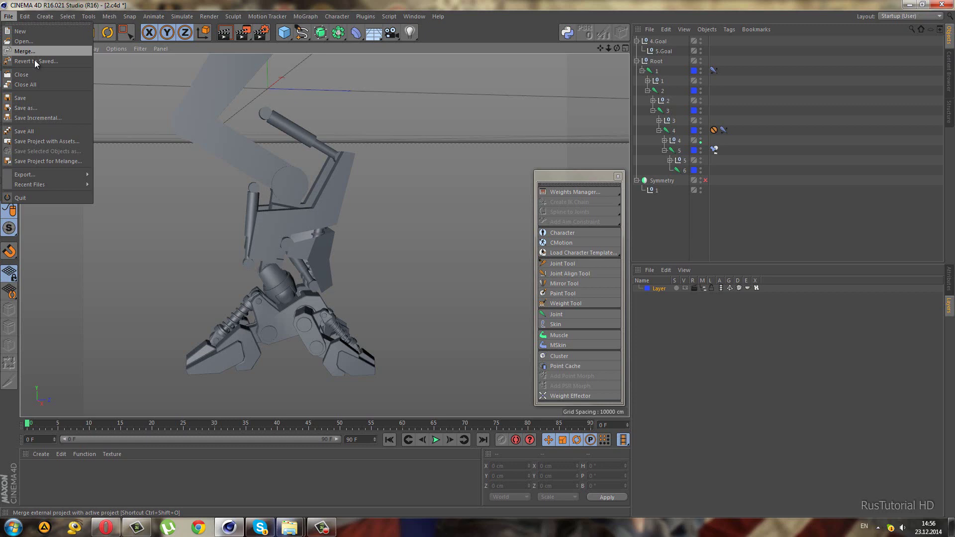
left_click(23, 97)
left_click(332, 532)
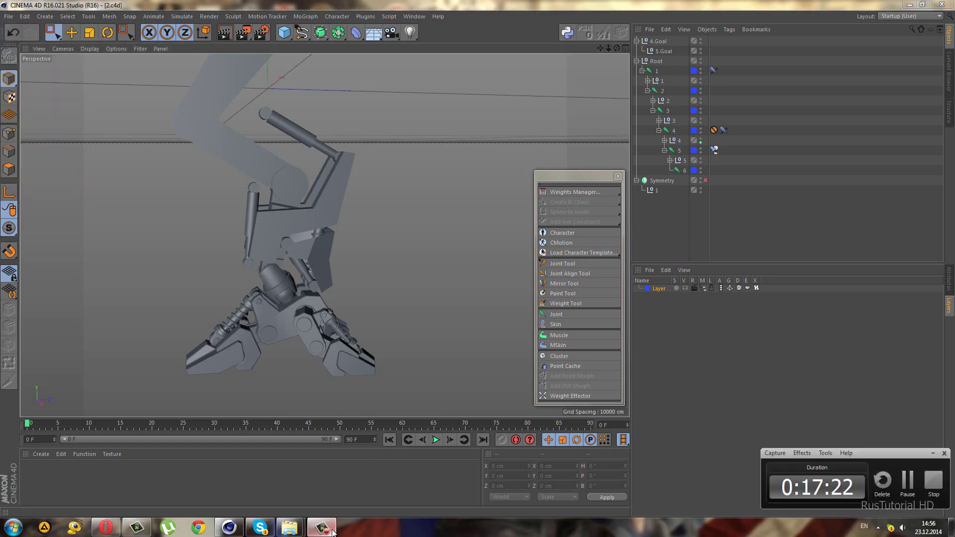
left_click(332, 532)
mouse_move(338, 357)
left_mouse_down("alt")
mouse_move(318, 354)
mouse_move(306, 366)
left_mouse_up("alt")
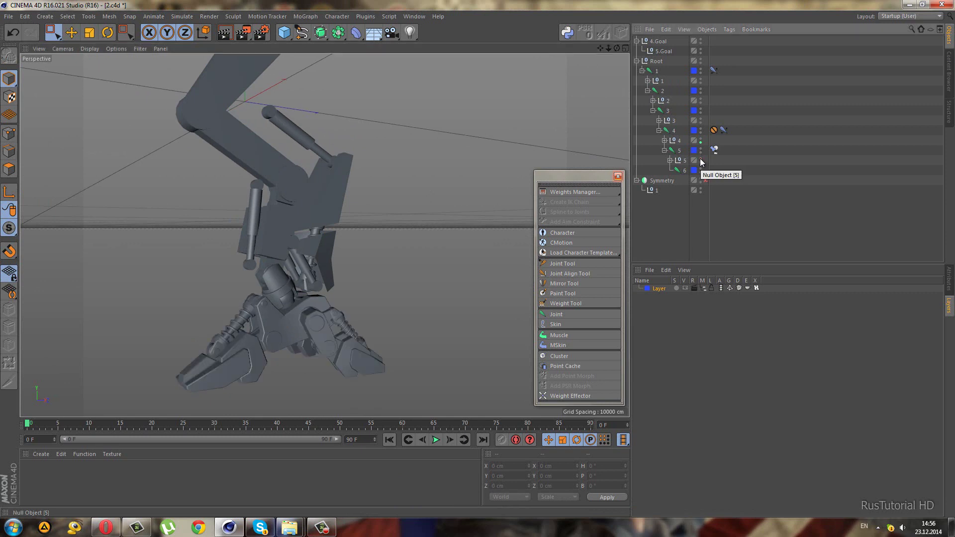
Hide the Root joint chain, show null 5's claw parts, and select joint 5.
left_click(701, 60)
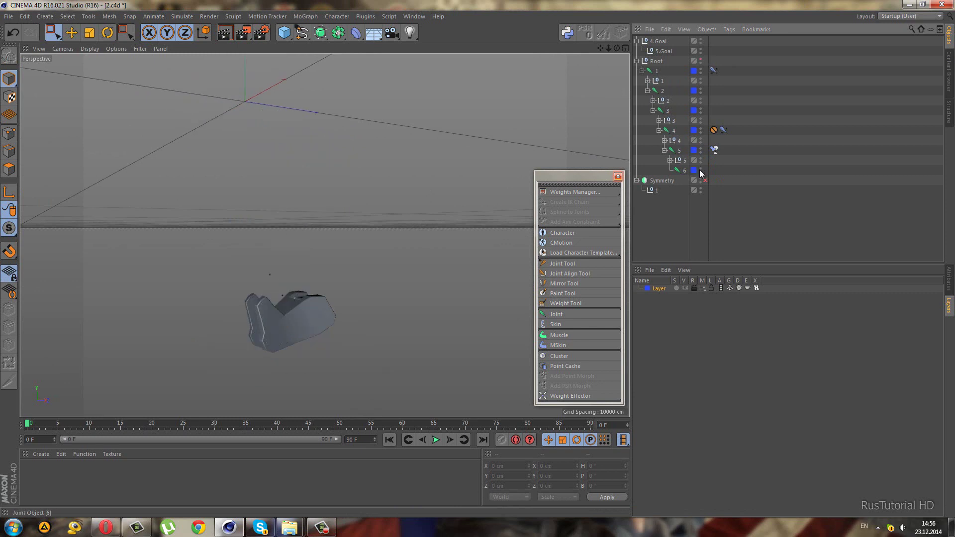
left_click(701, 158)
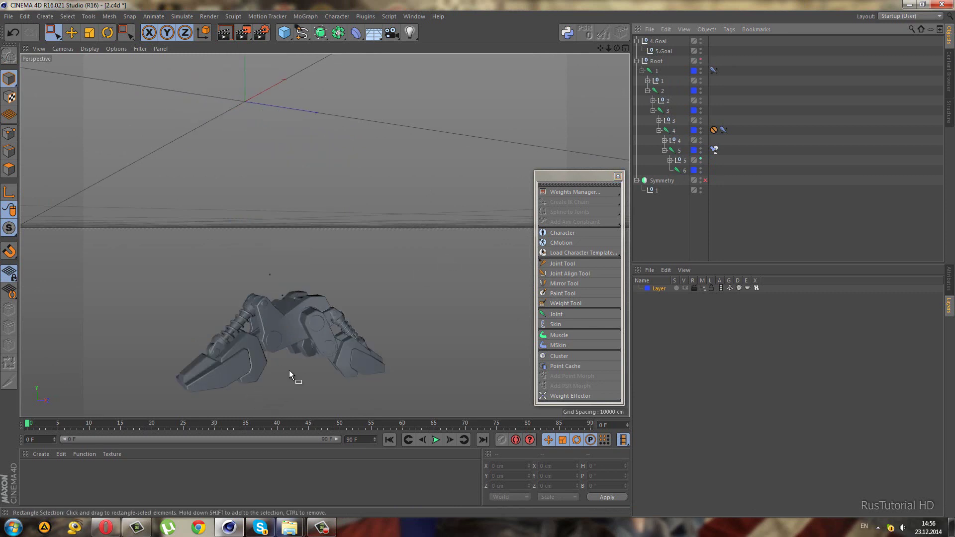
scroll(288, 371, "up", 3)
scroll(288, 321, "up", 2)
scroll(288, 322, "up", 2)
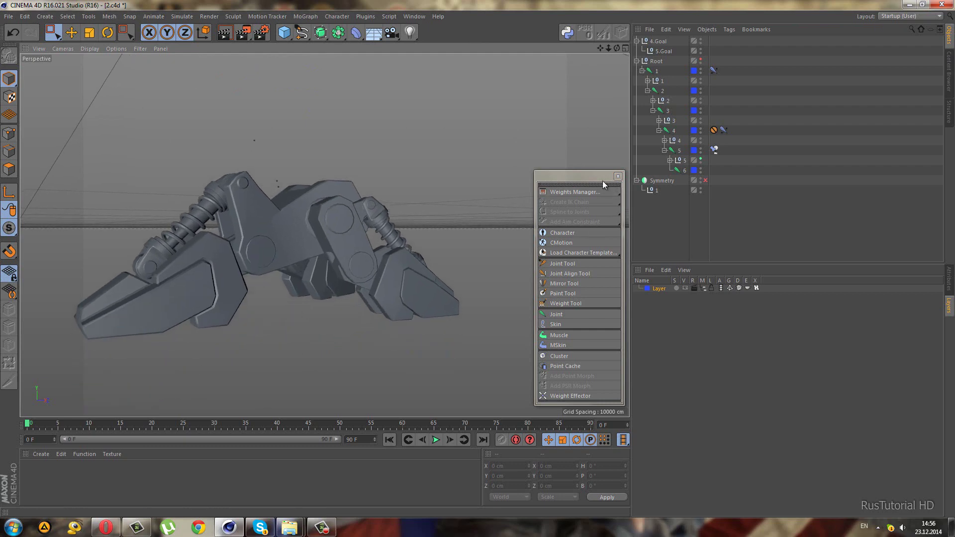
mouse_move(170, 346)
left_mouse_down("alt")
mouse_move(234, 311)
mouse_move(250, 318)
mouse_move(266, 254)
mouse_move(235, 293)
mouse_move(256, 258)
left_mouse_up("alt")
left_click(255, 258)
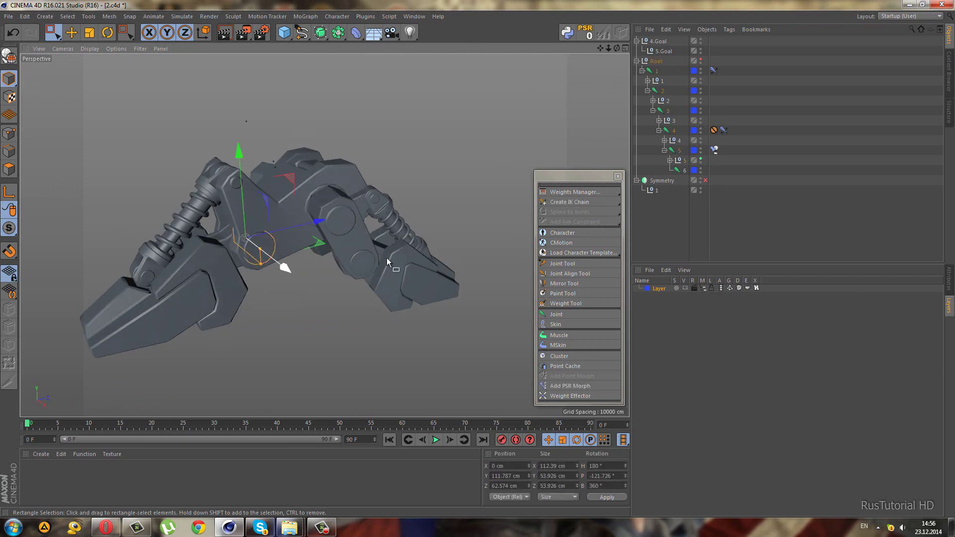
left_click(669, 159)
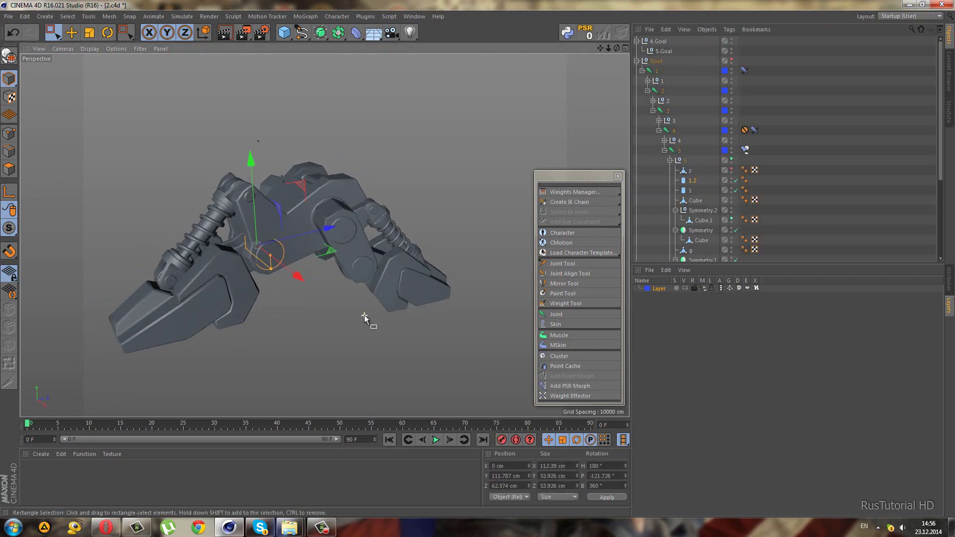
Maximize the Right view on the claw and select its pivot circle.
middle_click(242, 313)
middle_click_drag(297, 278, 440, 223, "alt")
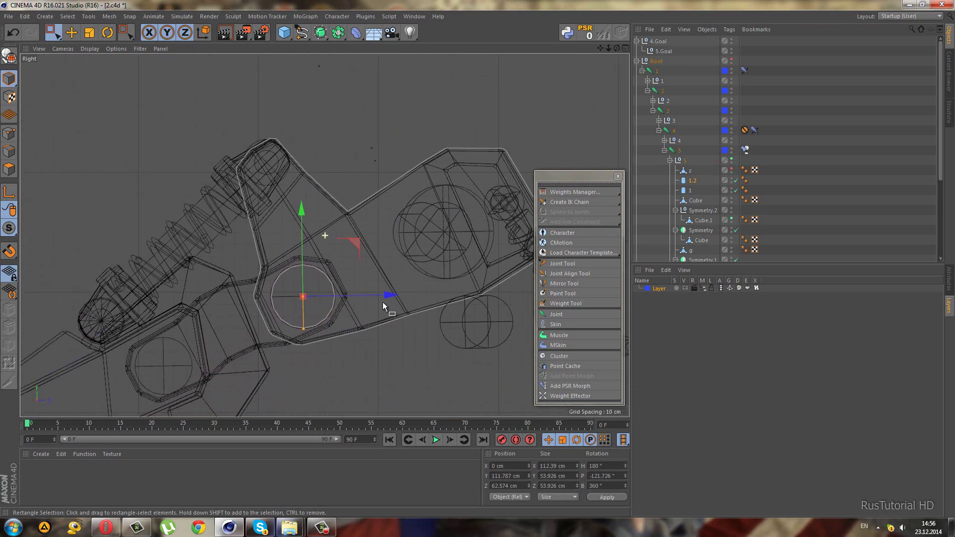
left_click(439, 223)
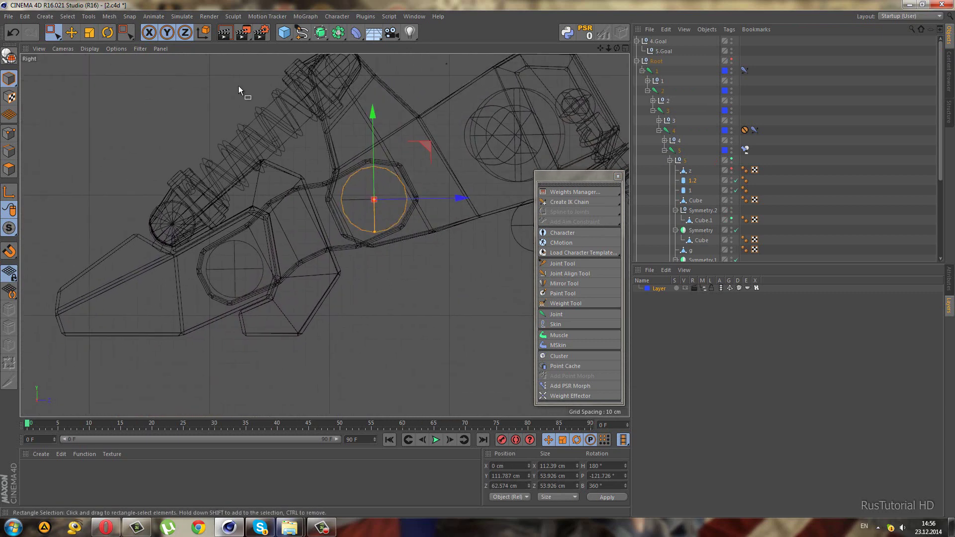
left_click(560, 265)
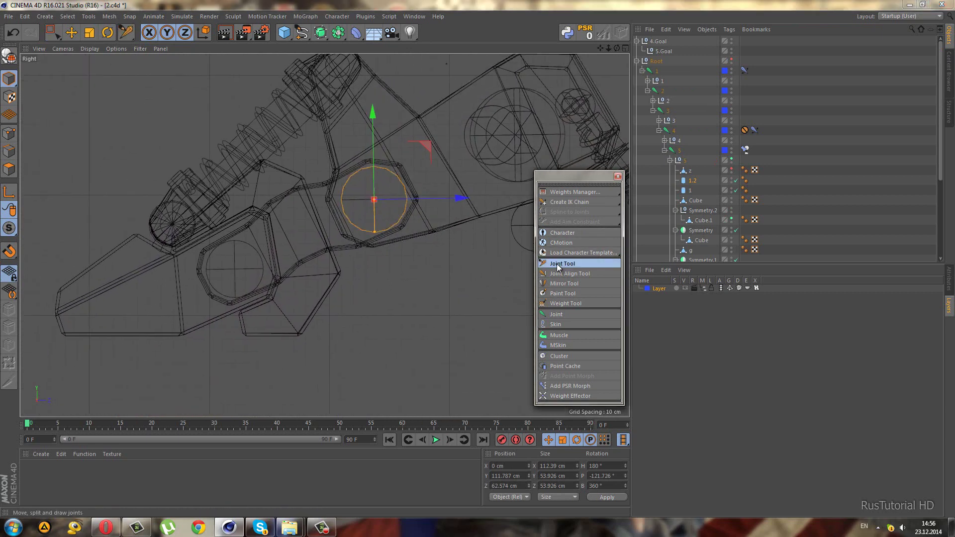
Draw a joint chain from the rear pivot circle through the middle pivot to the claw tip.
left_click(374, 199, "ctrl")
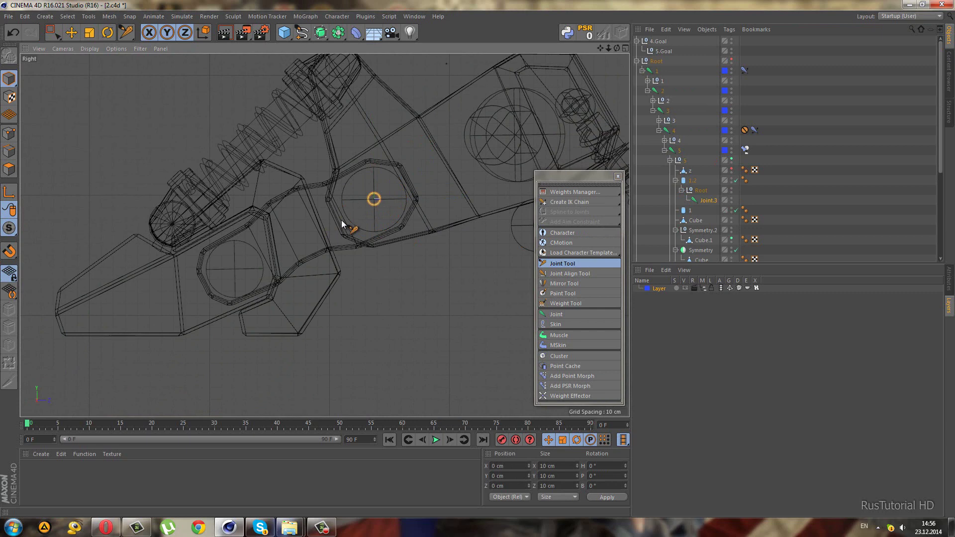
left_click(235, 269, "ctrl")
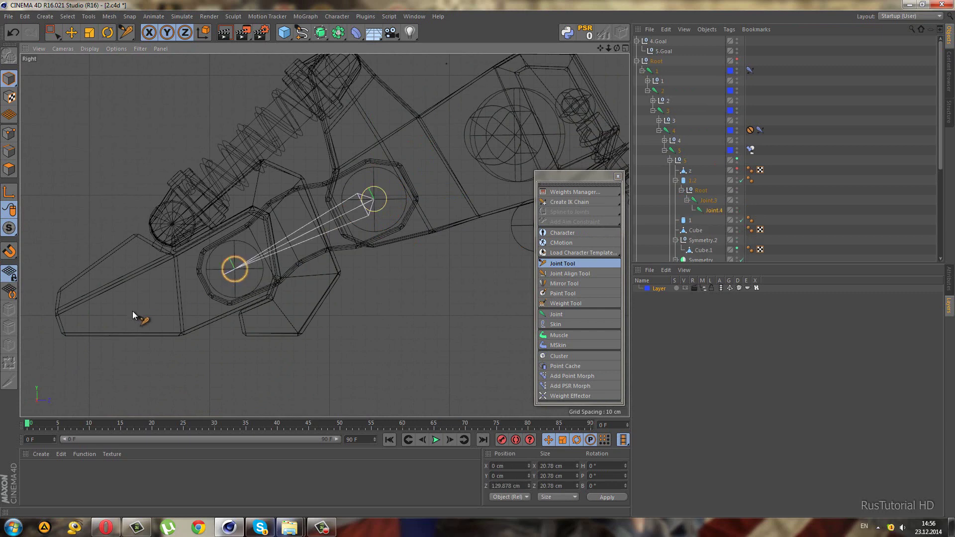
left_click(62, 318, "ctrl")
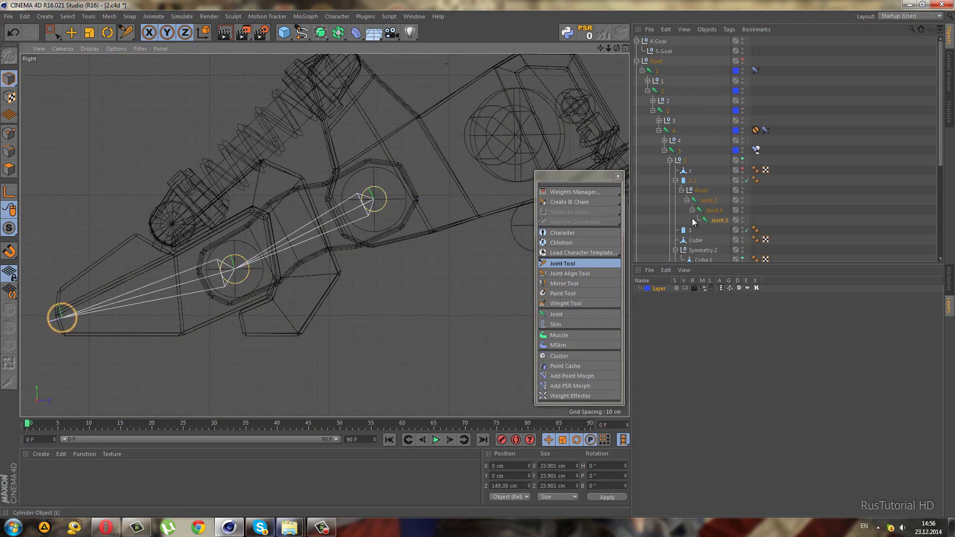
left_click(697, 190)
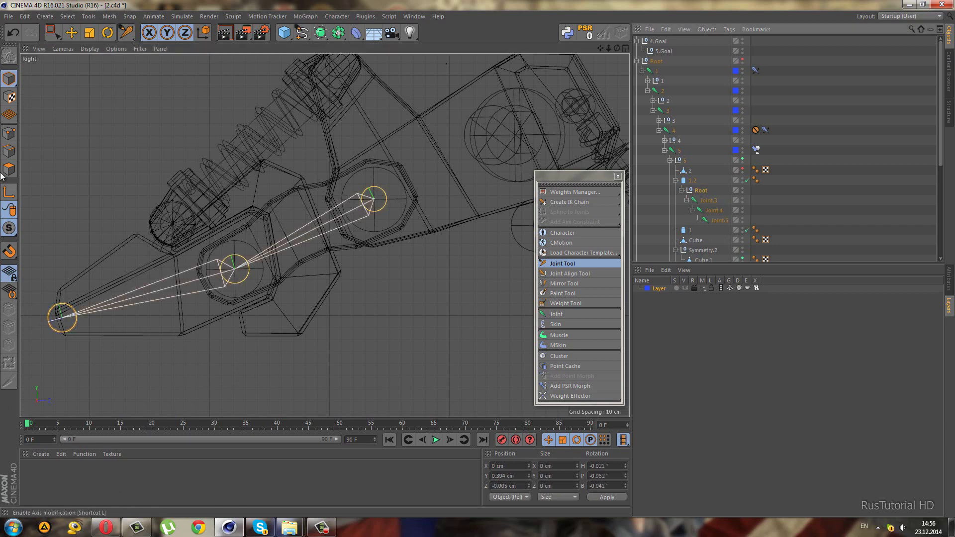
scroll(430, 121, "up", 3)
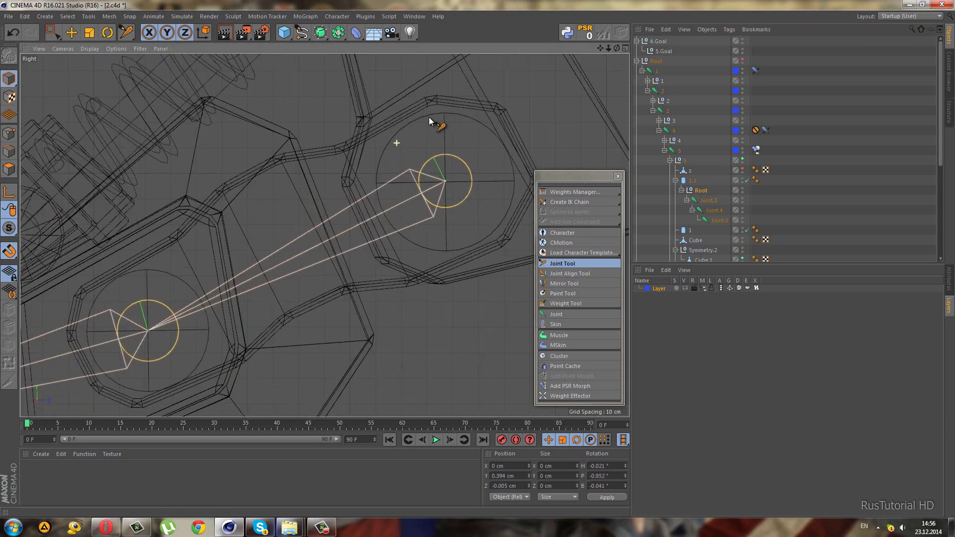
left_click(56, 26)
scroll(450, 140, "up", 3)
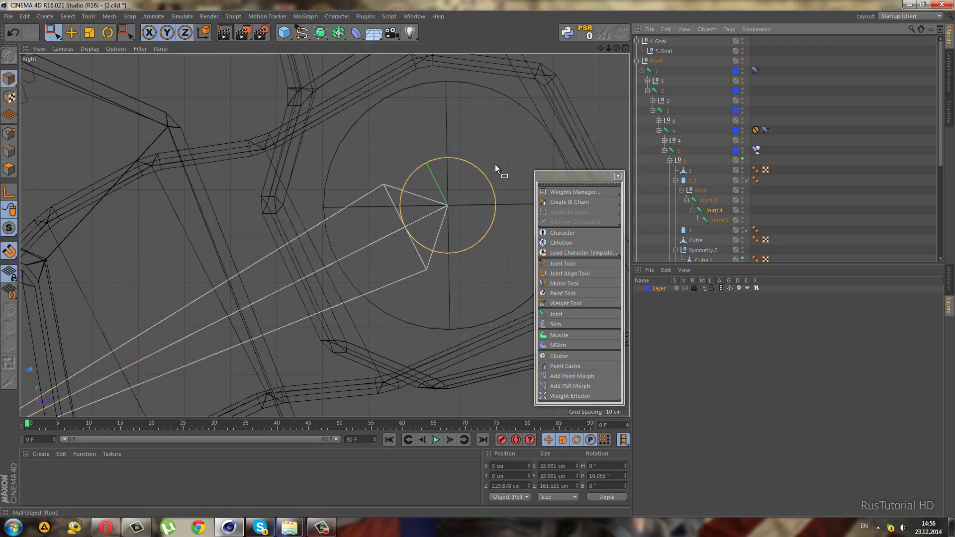
scroll(494, 164, "down", 2)
Centre Joint.4 on the middle pivot circle.
left_click(219, 292)
key("o")
scroll(373, 156, "up", 2)
key("e")
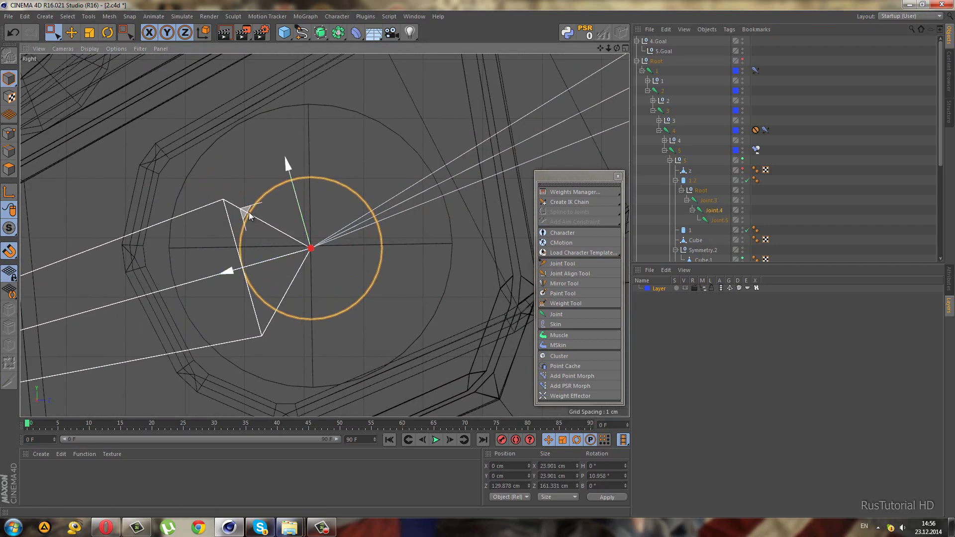
left_click_drag(245, 212, 243, 210)
scroll(444, 226, "down", 3)
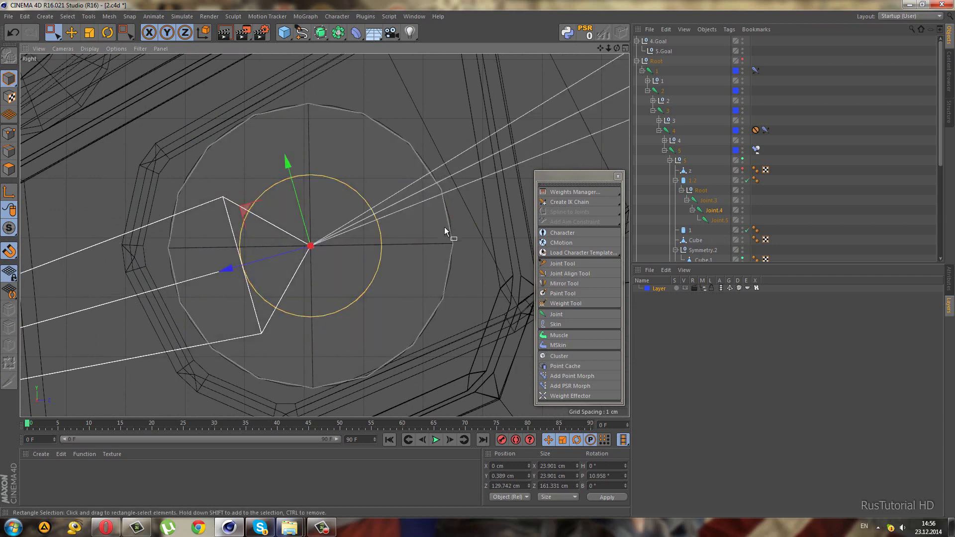
Nudge Joint.5 onto the claw tip circle, then select Joint.3.
key("0")
scroll(226, 299, "down", 2)
scroll(252, 309, "down", 2)
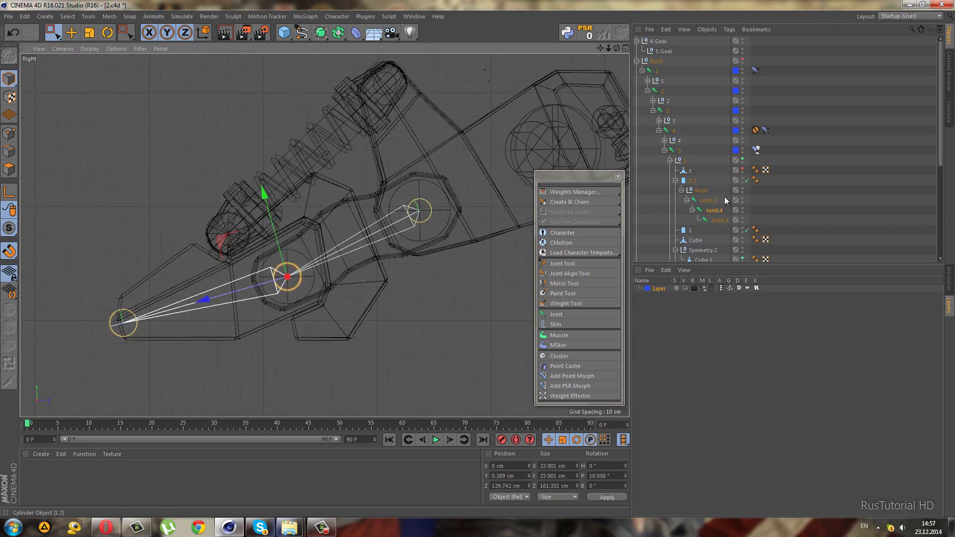
left_click(718, 223)
left_click(8, 230)
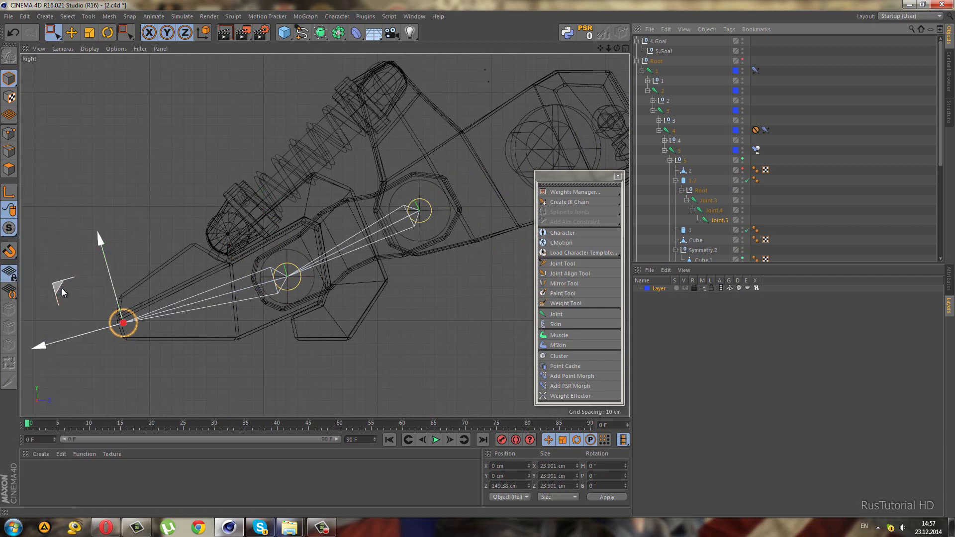
left_click_drag(62, 288, 60, 286)
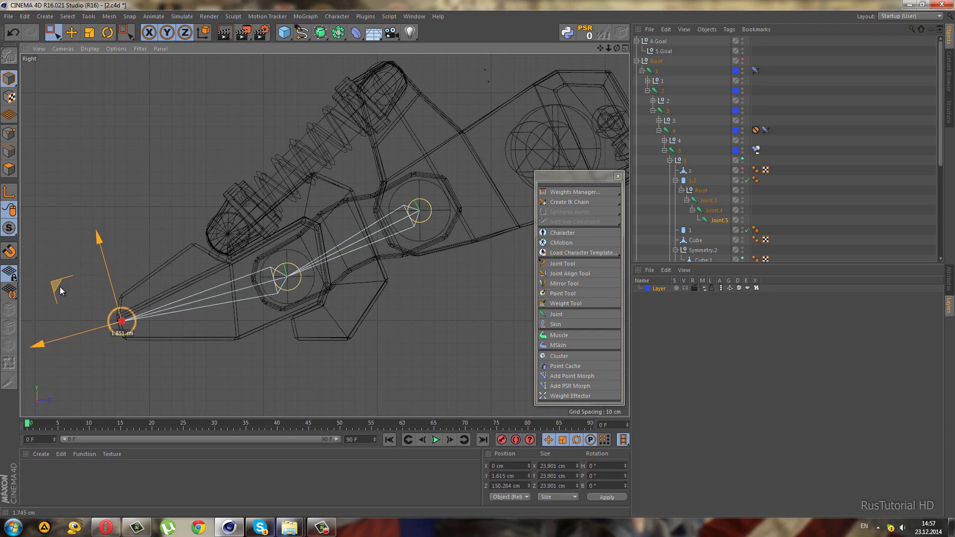
scroll(324, 245, "down", 3)
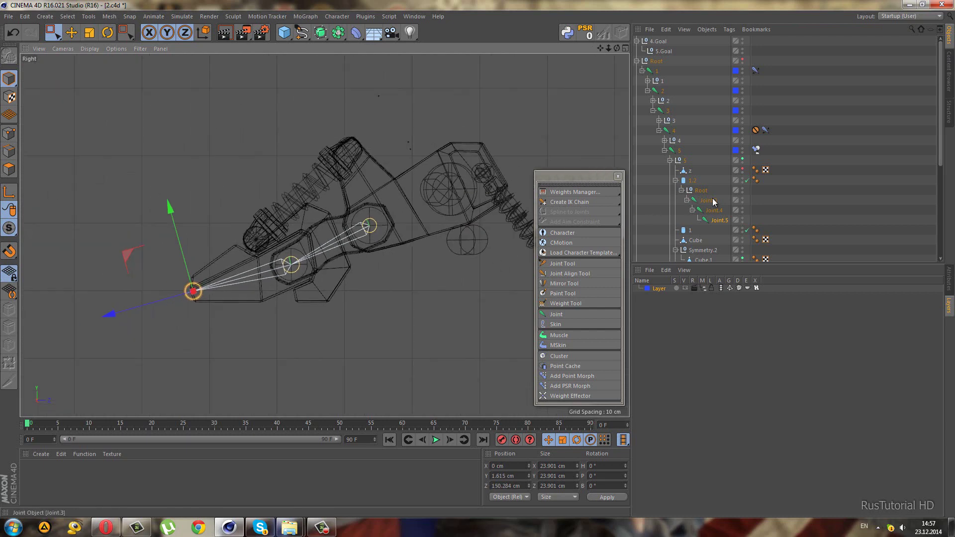
left_click(711, 201)
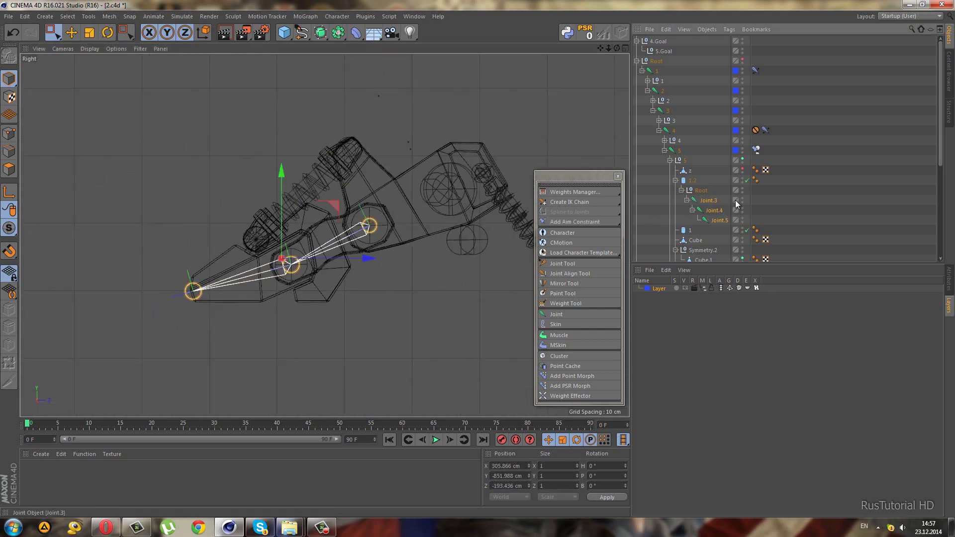
Add Joint.3, Joint.4 and Joint.5 to the Layer and make it visible in the viewport.
right_click(736, 200)
left_click(791, 210)
right_click(737, 211)
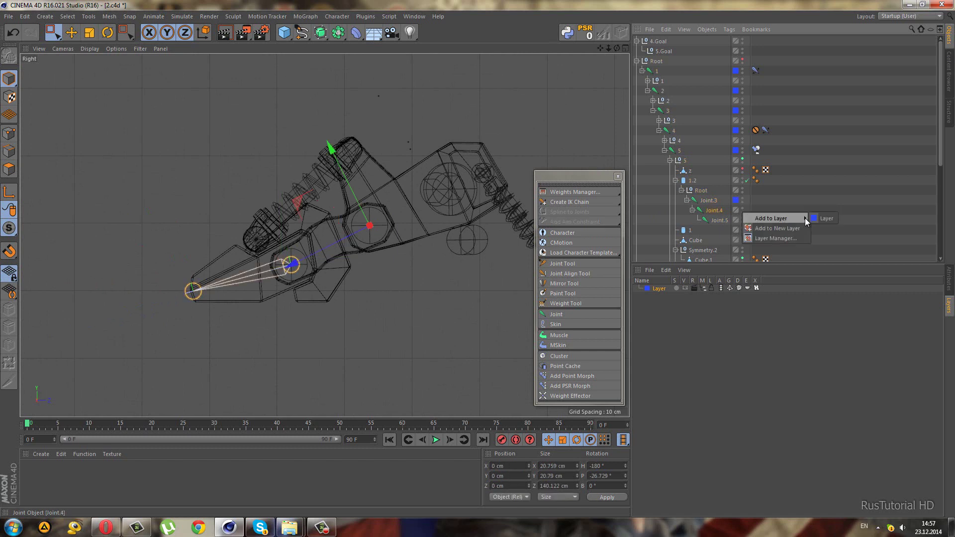
left_click(828, 218)
right_click(741, 225)
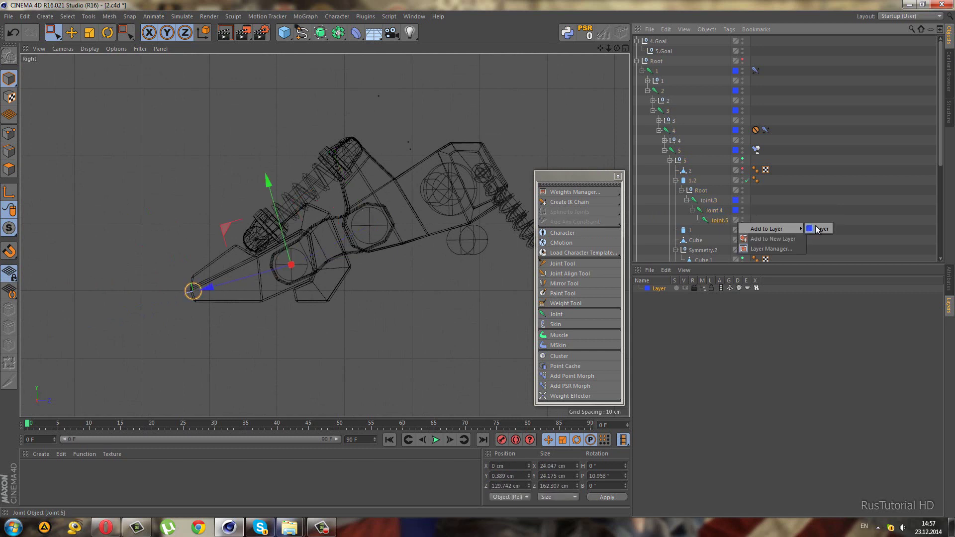
left_click(822, 229)
left_click(687, 290)
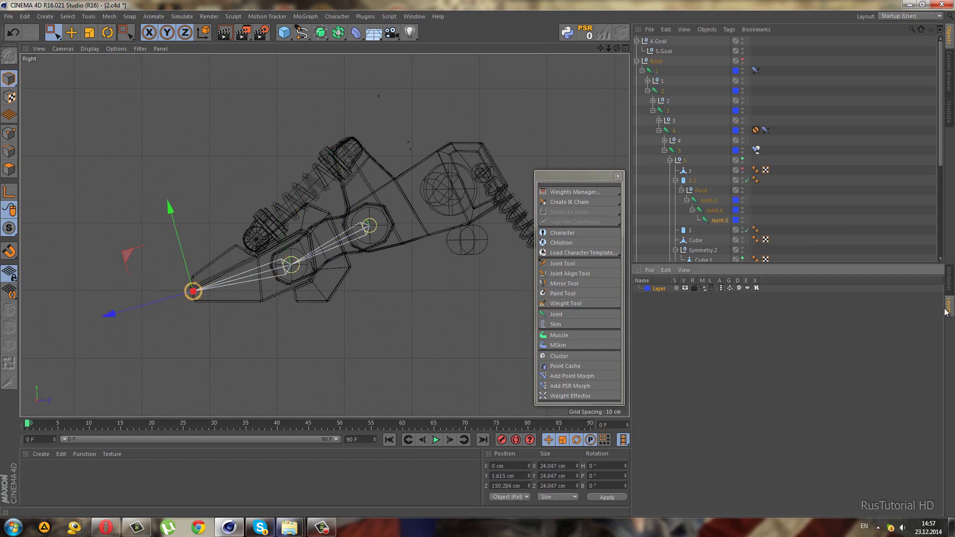
Set Bone Display to Line for all three claw joints.
left_click(949, 278)
left_click(707, 201, "shift")
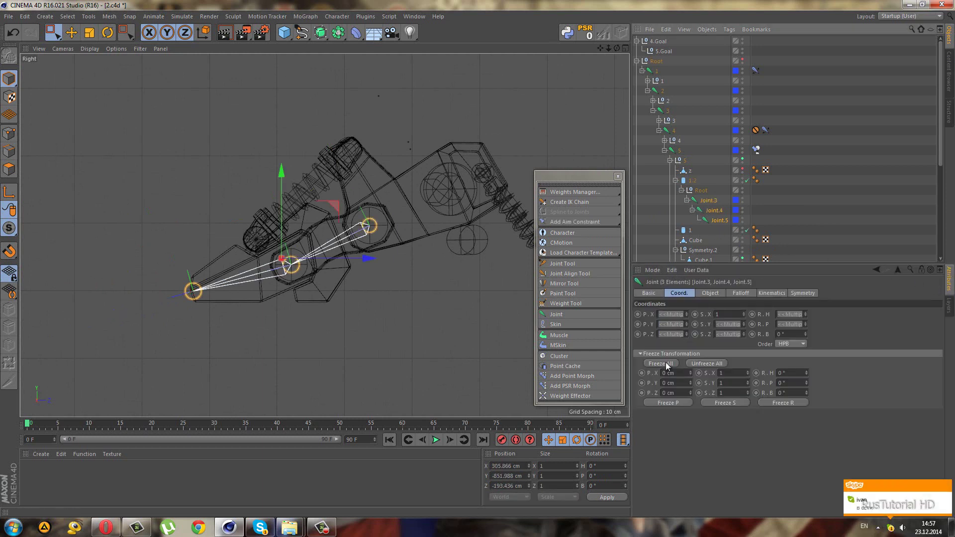
left_click(711, 294)
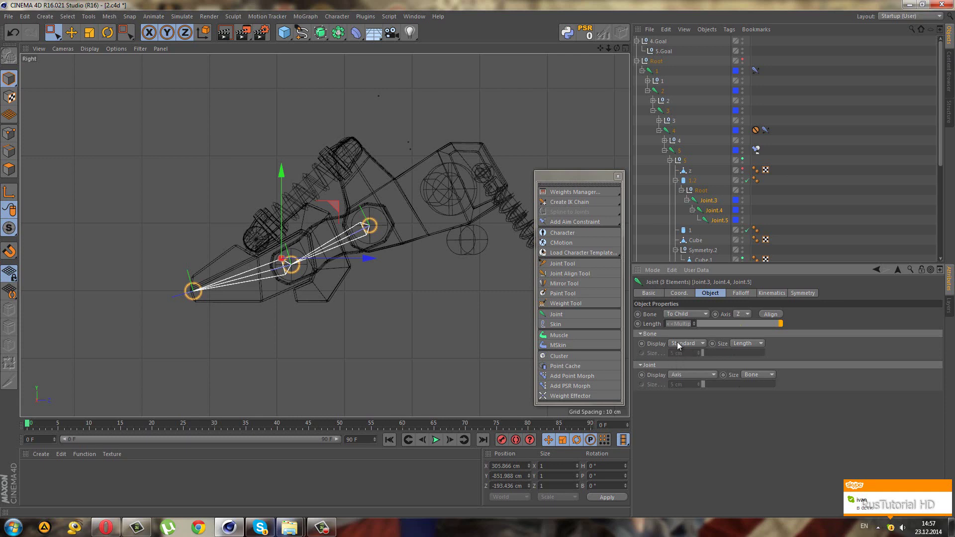
left_click(679, 344)
left_click(686, 384)
left_click(838, 215)
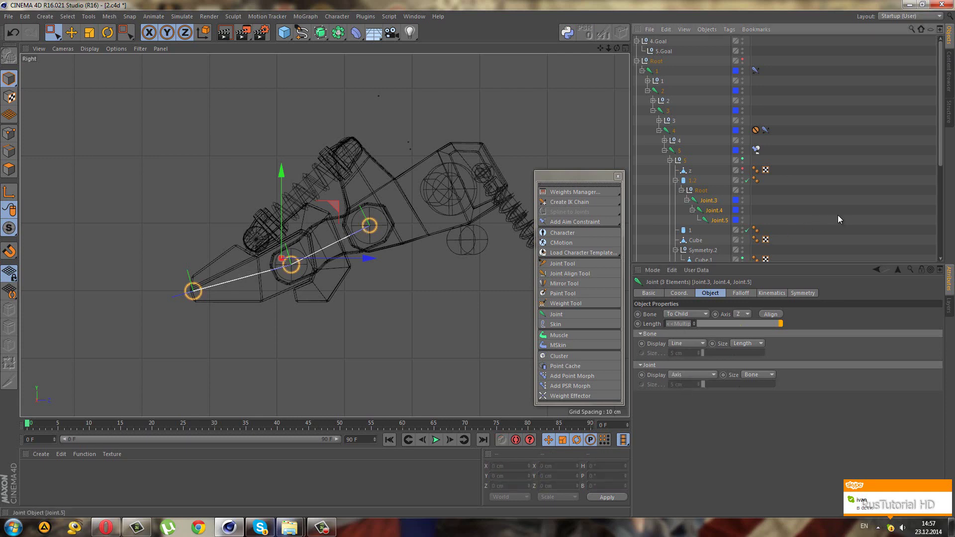
Orbit around the claw and return to the maximized Perspective view.
scroll(298, 293, "up", 3)
mouse_move(302, 291)
left_mouse_down("alt")
mouse_move(342, 263)
mouse_move(315, 268)
left_mouse_up("alt")
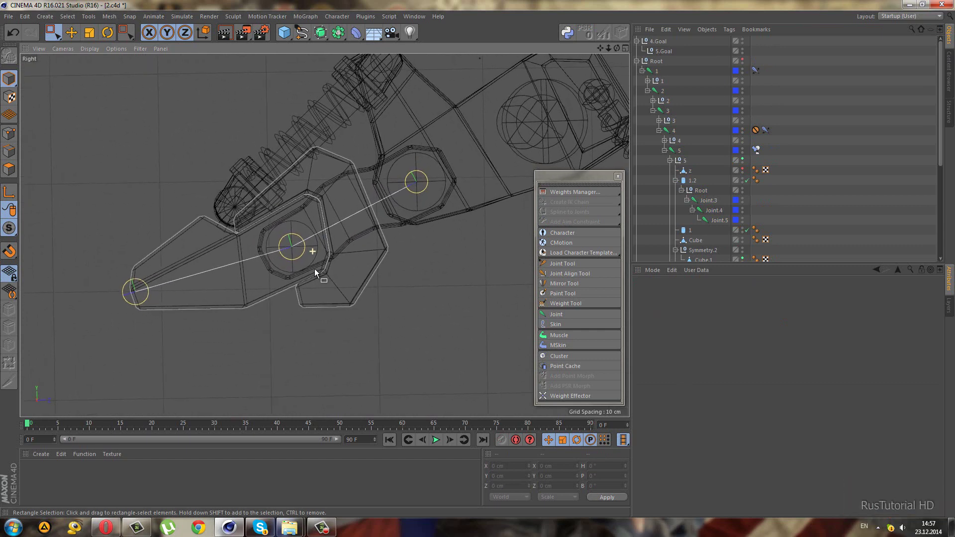
middle_click(314, 269)
middle_click(226, 194)
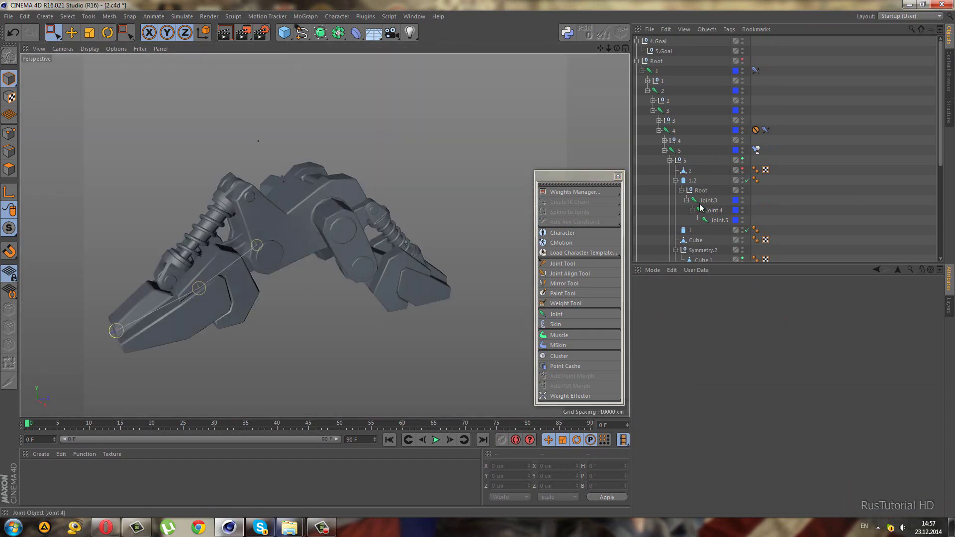
Move the claw chain's Root null under null 5.
left_click(681, 191)
mouse_move(699, 190)
left_mouse_down()
mouse_move(685, 163)
mouse_move(695, 164)
left_mouse_up()
left_click(670, 170)
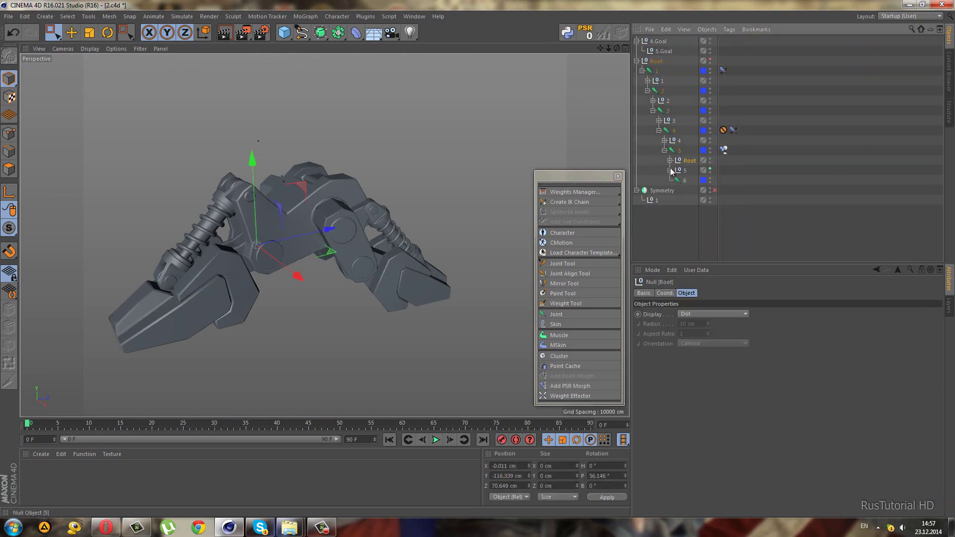
Parent the claw parts g, Cube and Symmetry under Root.
left_click_drag(262, 328, 246, 230, "alt")
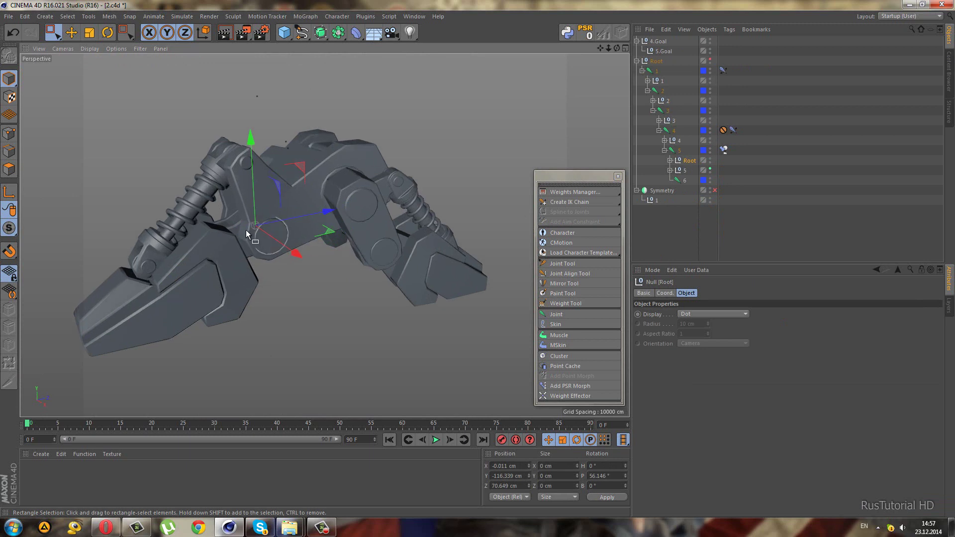
left_click(234, 225)
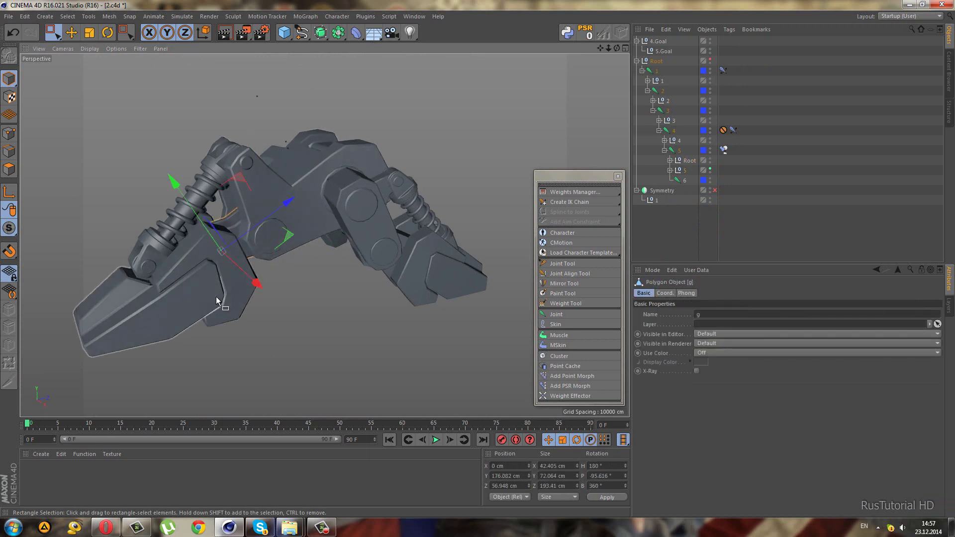
left_click(670, 170)
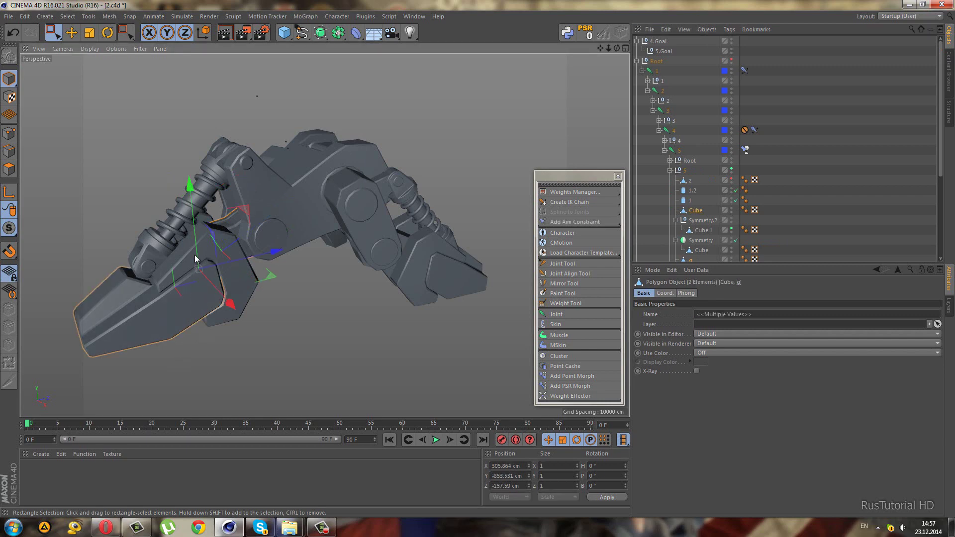
left_click(214, 264, "shift")
left_click(237, 248, "shift")
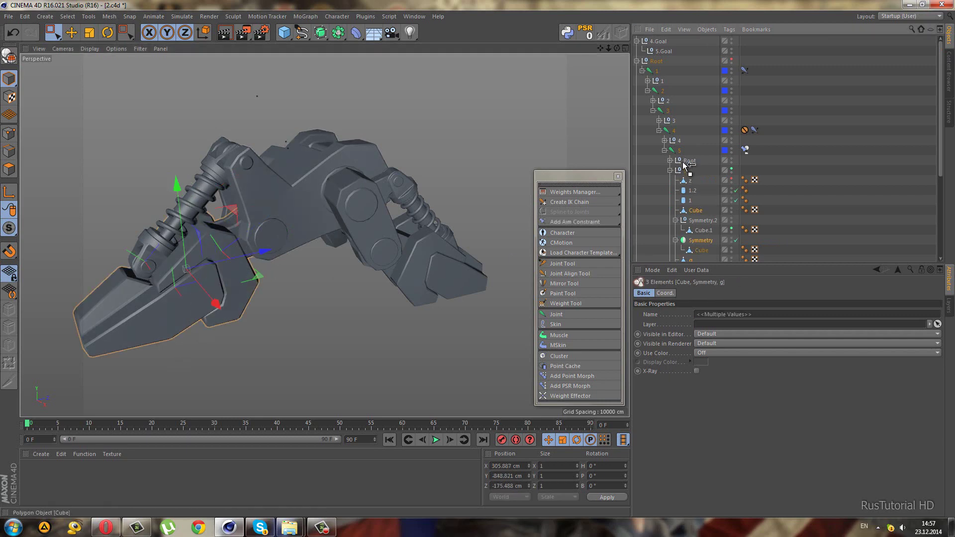
left_click_drag(686, 165, 685, 169)
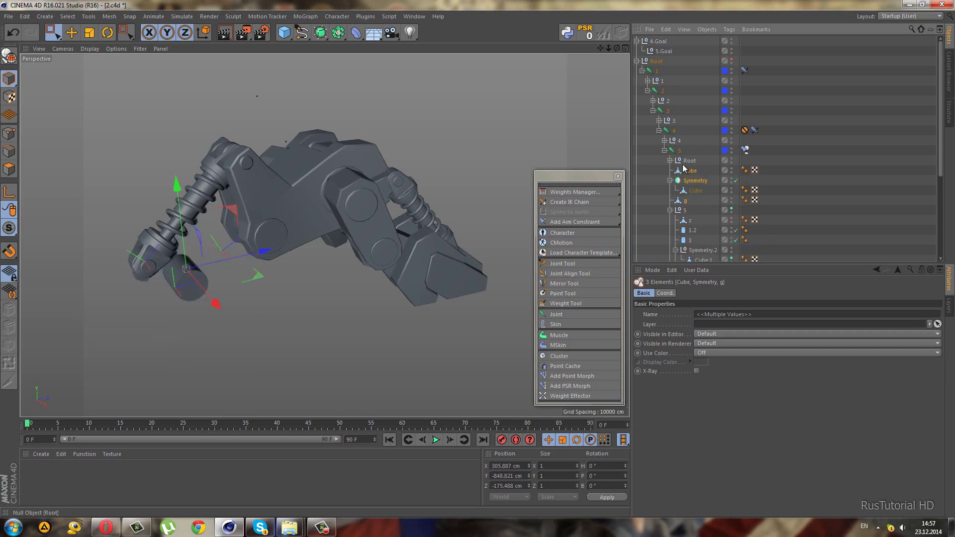
Toggle null 5's visibility off and on and make the claw mesh visible again.
left_click(671, 211)
left_click(722, 209)
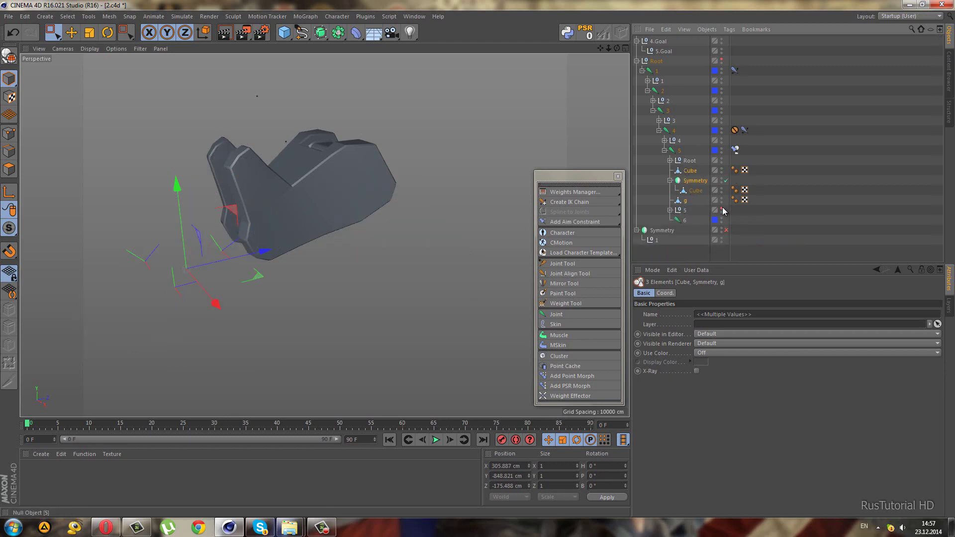
left_click(722, 210)
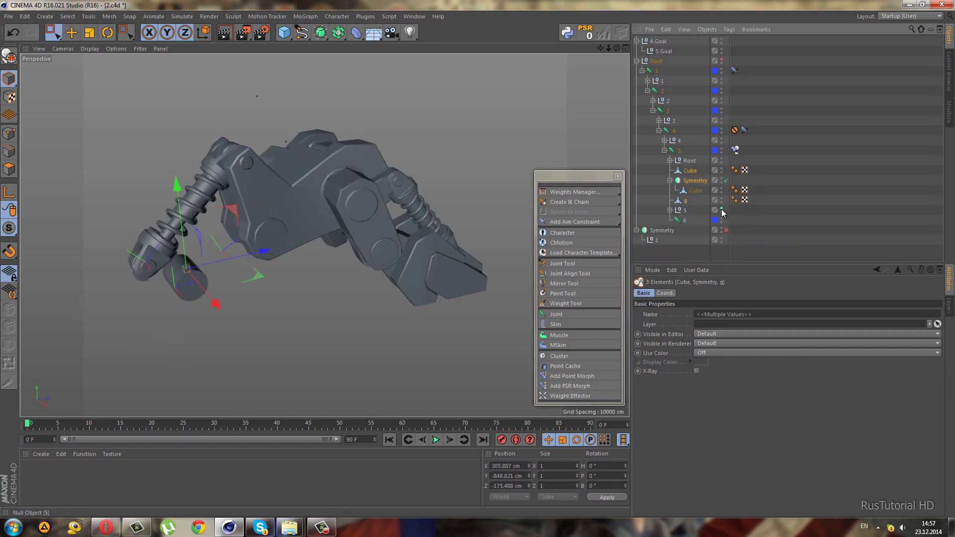
left_click(193, 294)
left_click(670, 211)
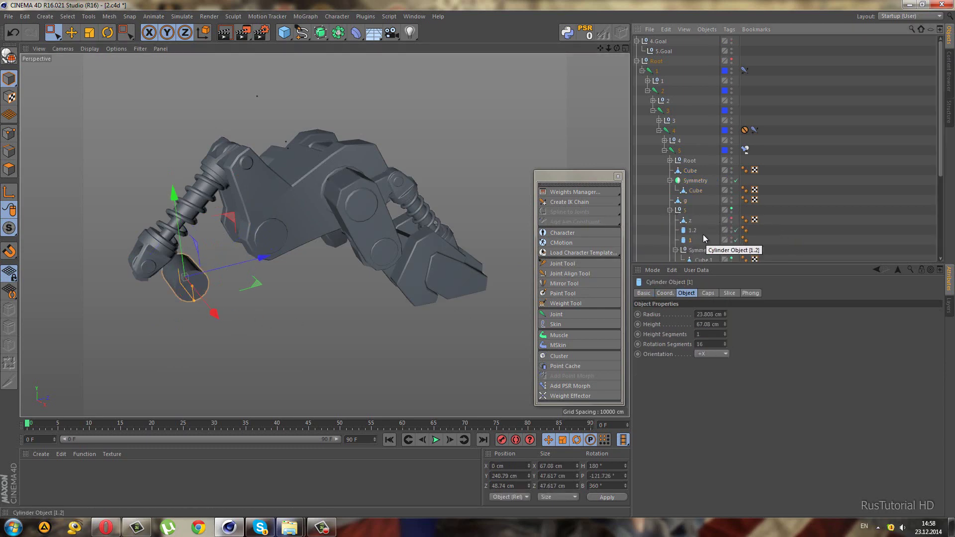
left_click(732, 150)
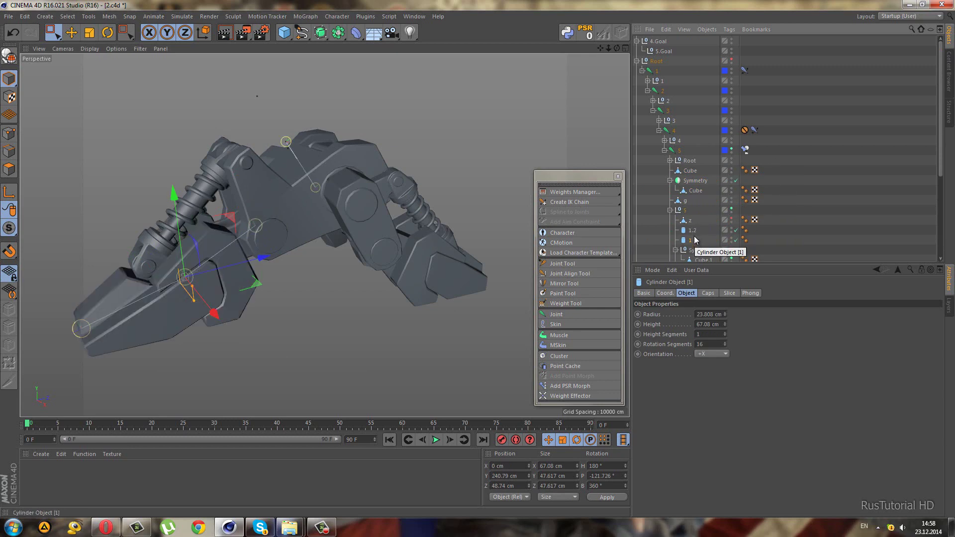
Parent cylinder 1 and Symmetry under Cube.
left_click_drag(691, 174, 690, 172)
left_click(690, 172)
left_click(671, 171)
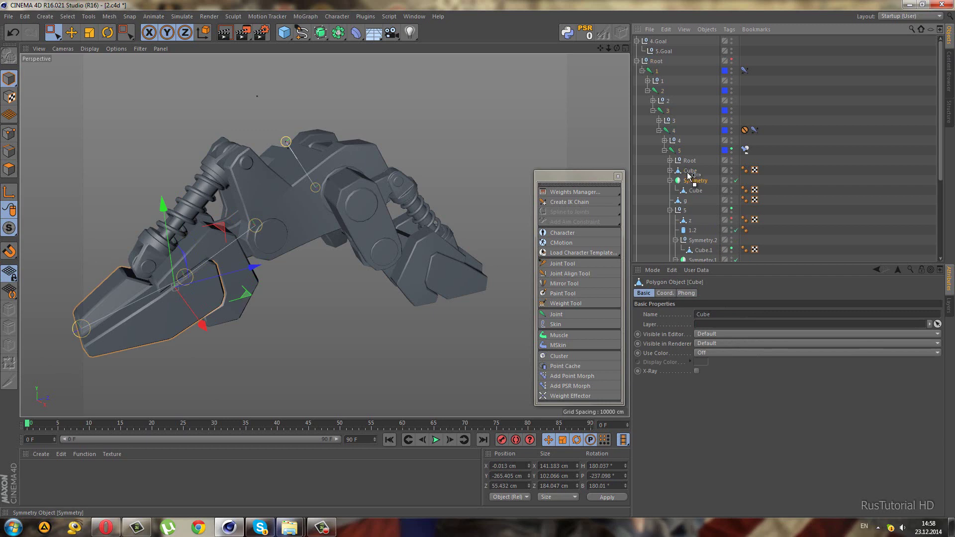
left_click_drag(688, 175, 690, 172)
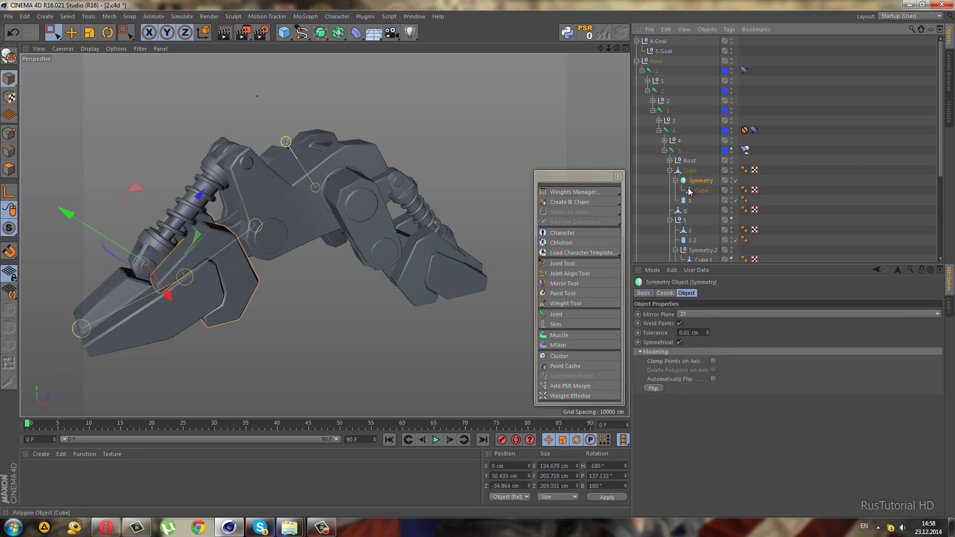
left_click(676, 182)
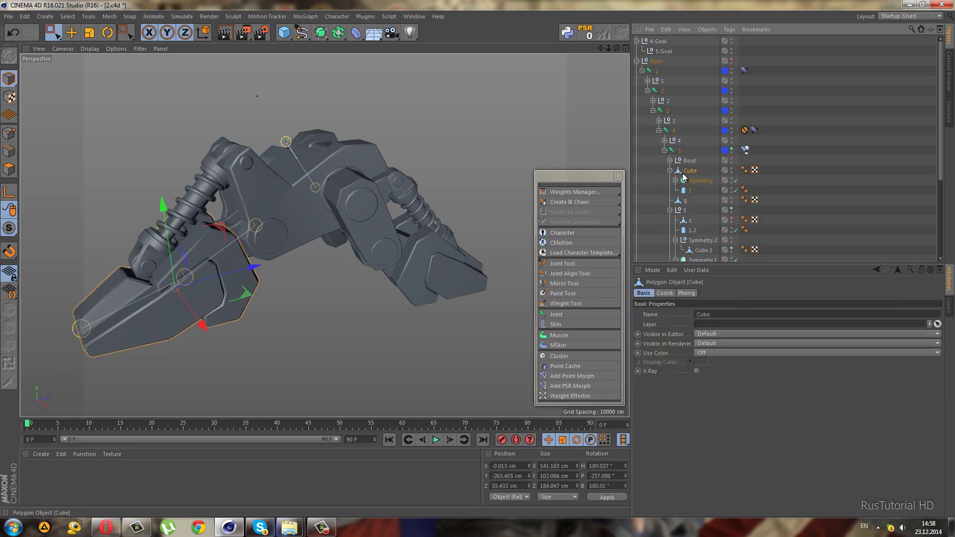
Move Cube.1 to the top of null 5's children.
left_click(212, 181)
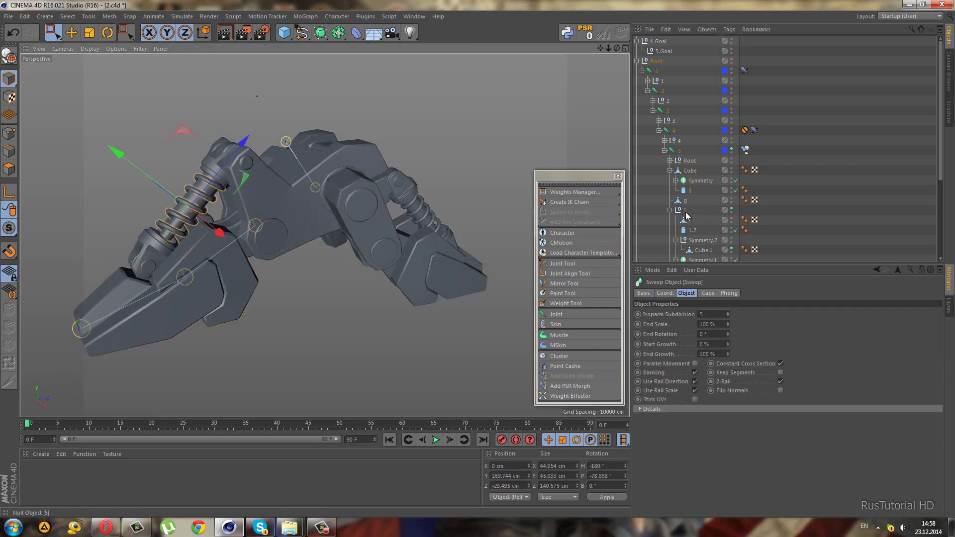
scroll(689, 219, "down", 2)
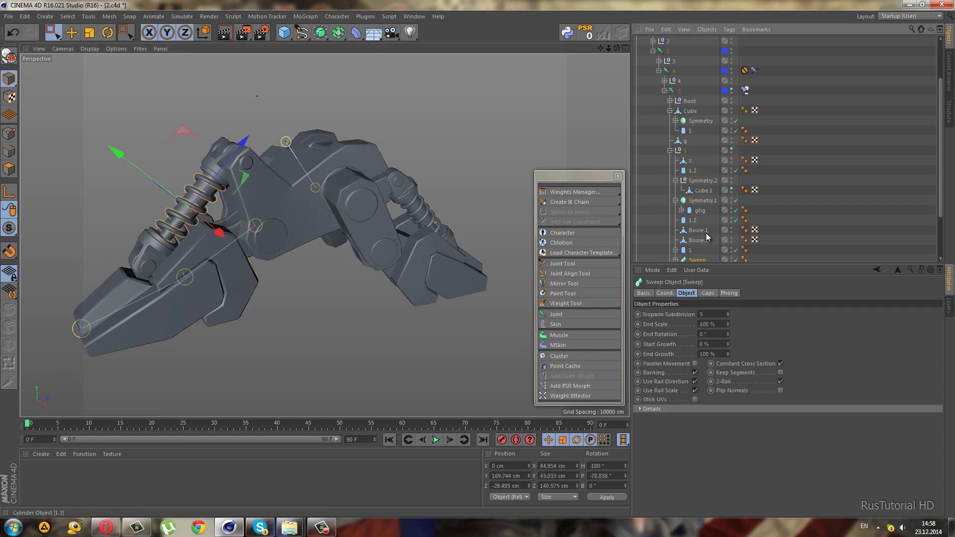
left_click(697, 191)
left_click_drag(695, 191, 690, 157)
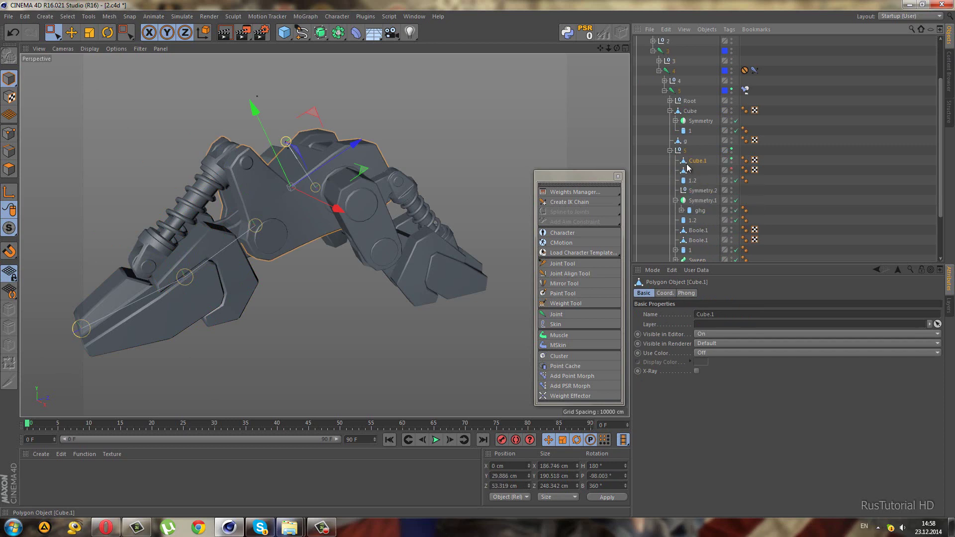
Group cylinder 1.1, Sweep, 1.3, cylinder 1 and both Boole.1 objects under cylinder 1.2.
left_click(687, 202)
scroll(698, 212, "down", 3)
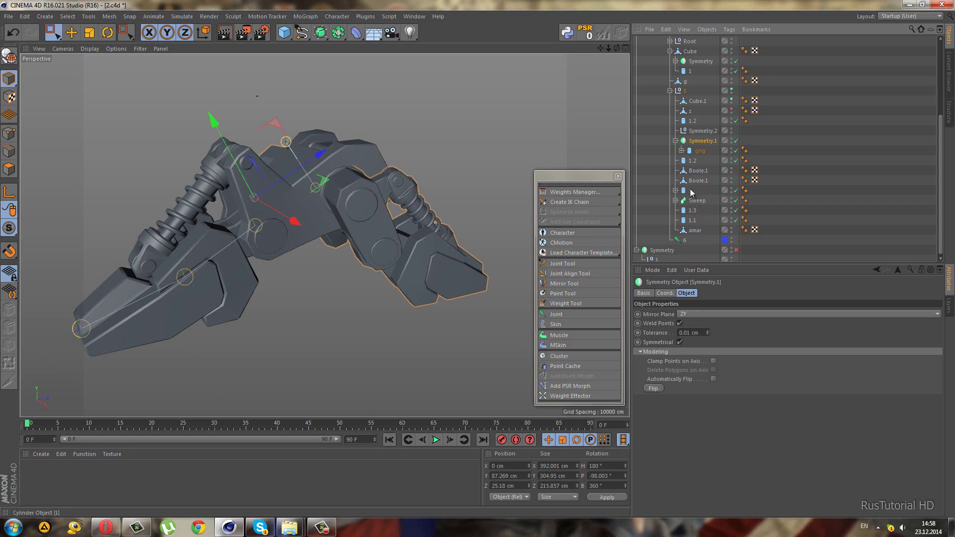
left_click(685, 220)
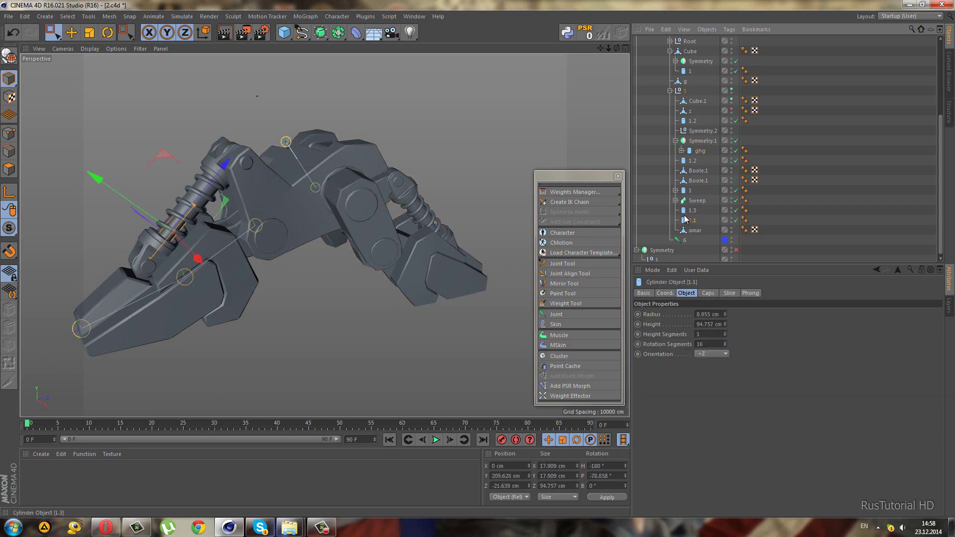
left_click(694, 201, "ctrl")
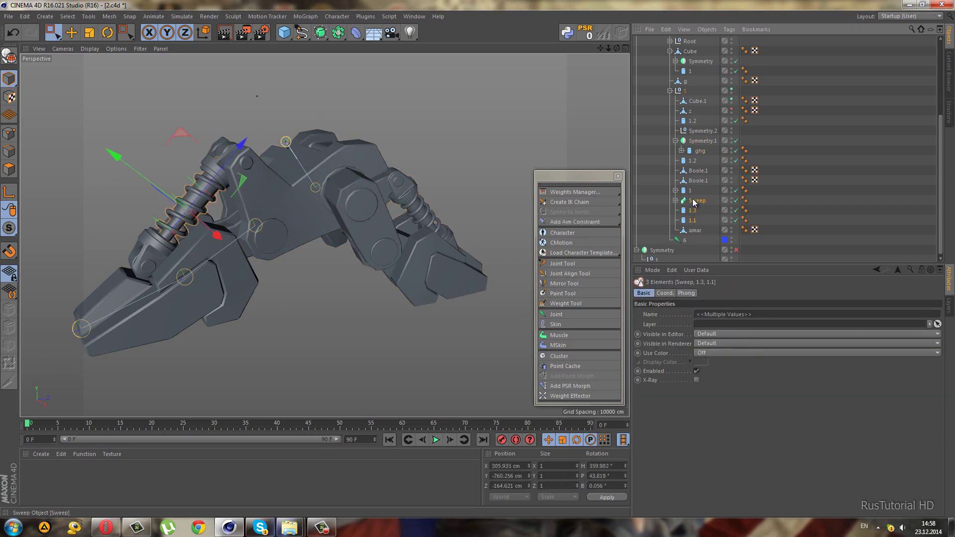
left_click(691, 192, "ctrl")
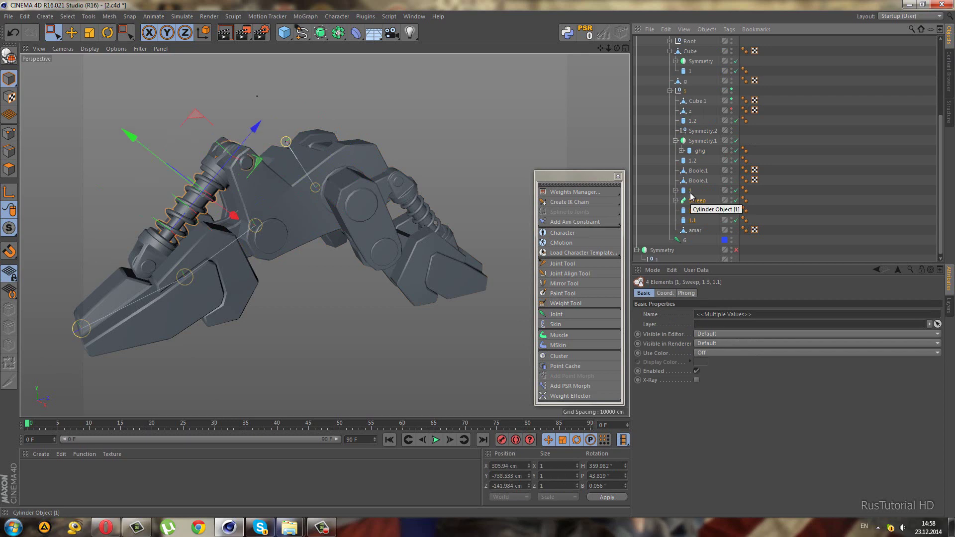
left_click(691, 181, "ctrl")
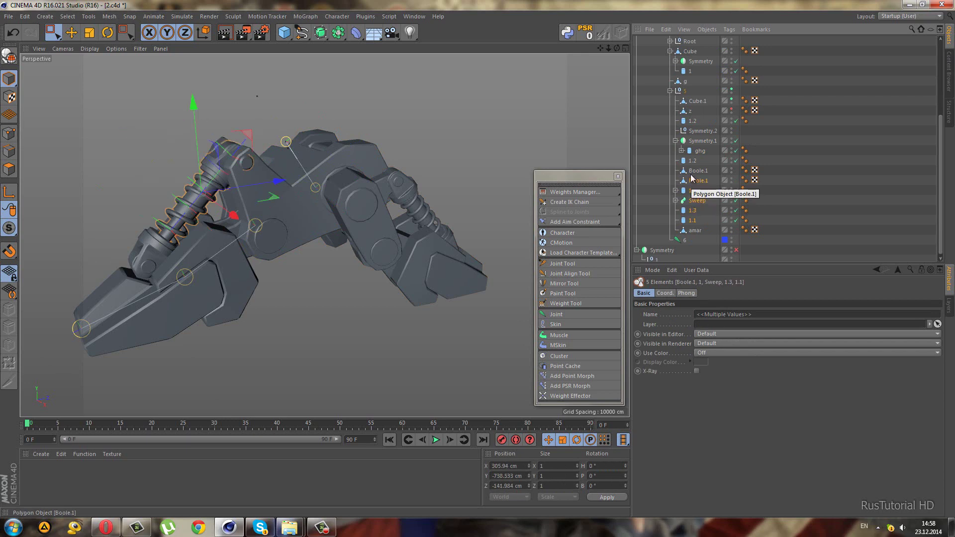
left_click(690, 172, "ctrl")
left_click(687, 161, "ctrl")
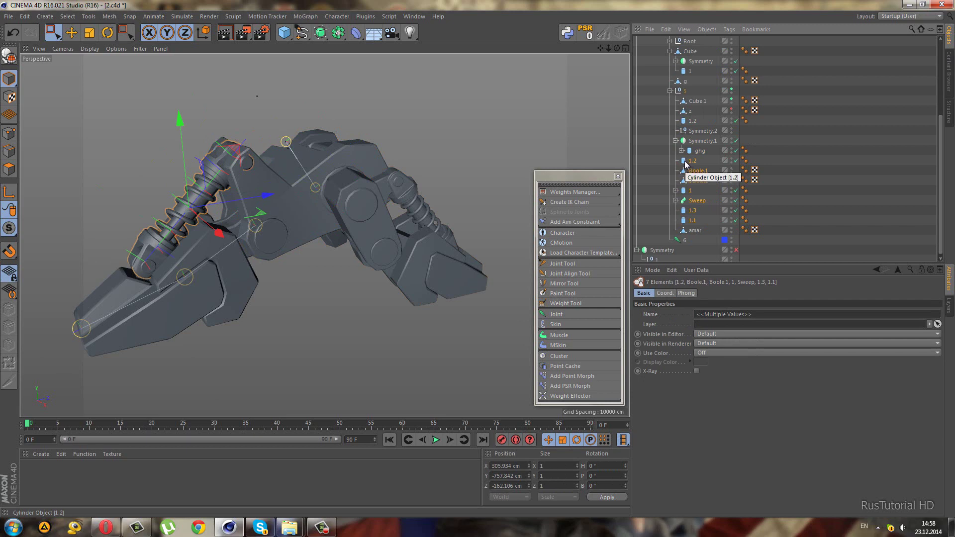
left_click(687, 165, "ctrl")
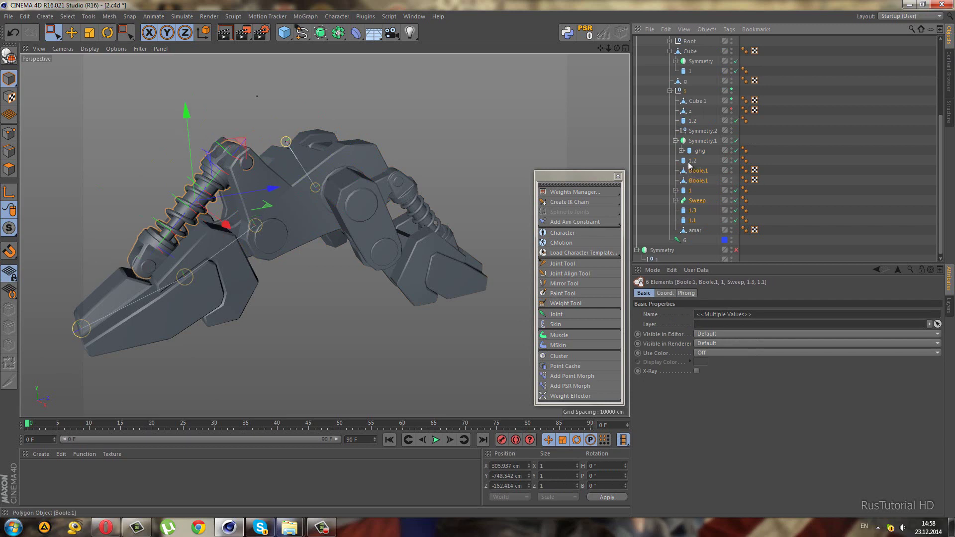
left_click_drag(690, 165, 692, 162)
Test-move the shock absorber, undo it, and hide the 1.2 assembly.
left_click_drag(213, 242, 78, 159)
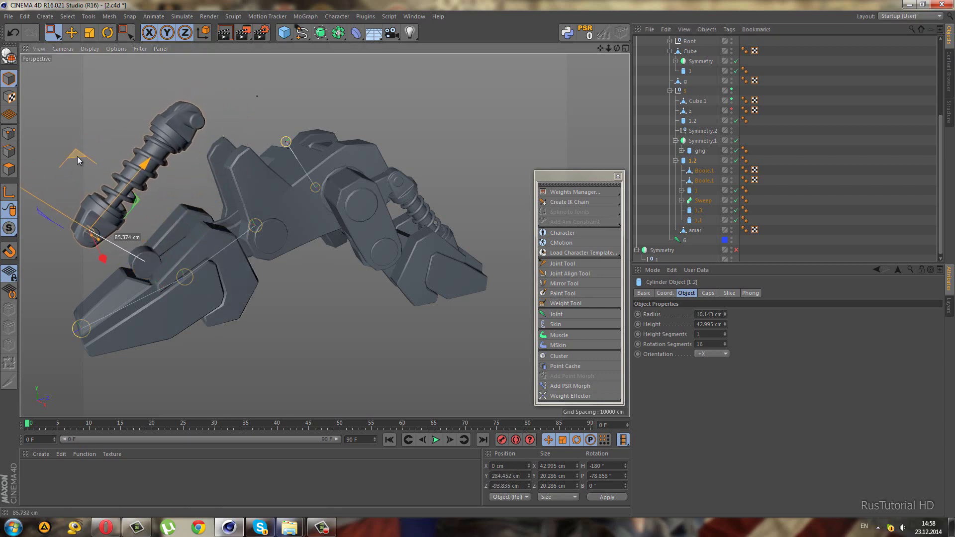
key("ctrl+z")
scroll(163, 154, "up", 2)
scroll(152, 142, "up", 2)
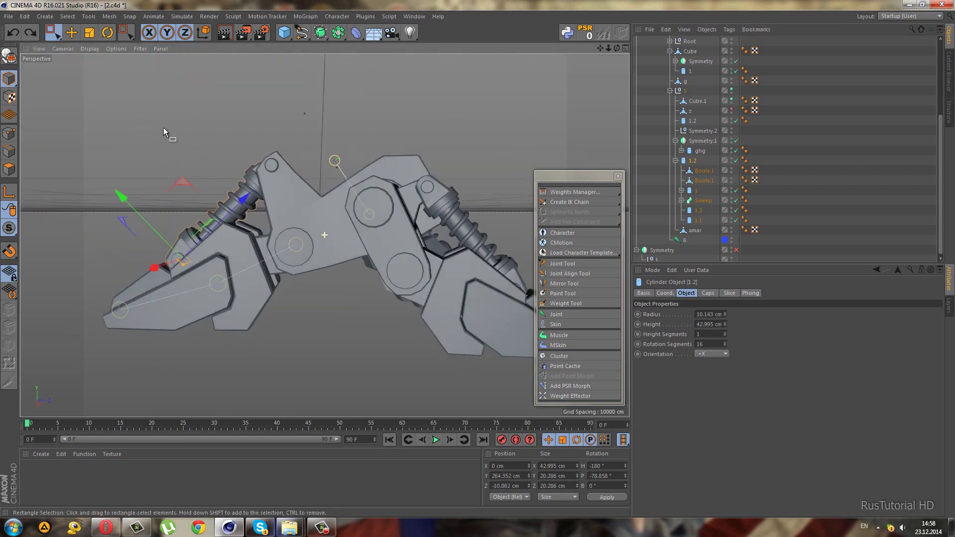
left_click_drag(163, 127, 188, 133, "alt")
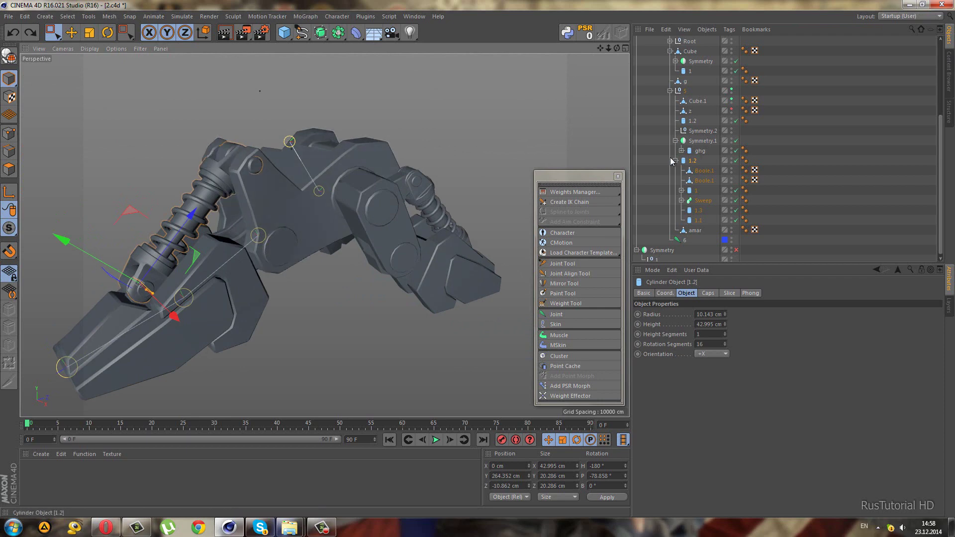
left_click(676, 161)
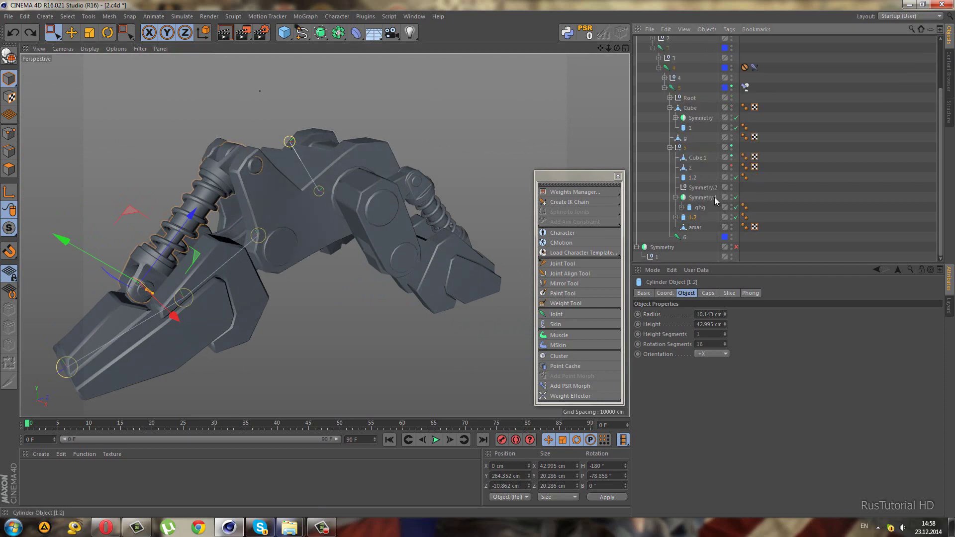
left_click(732, 217)
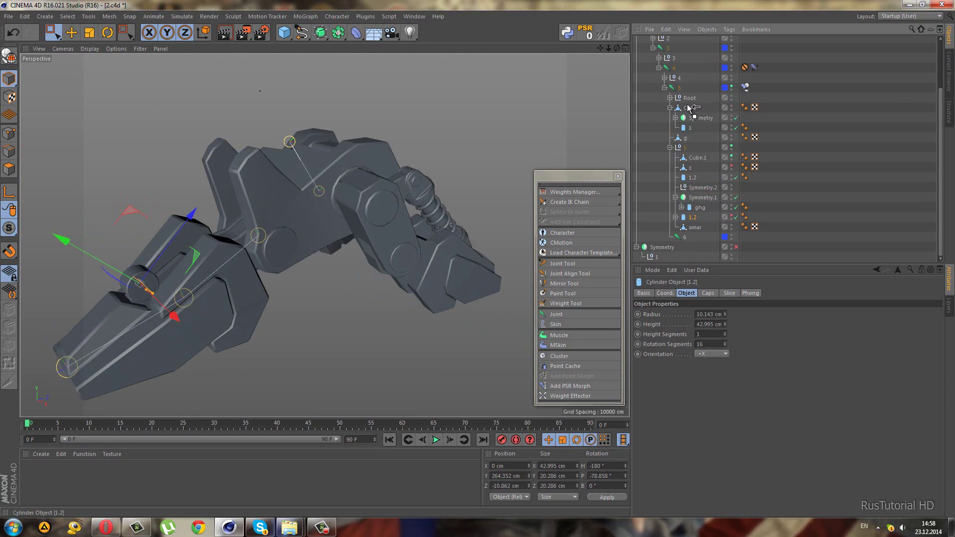
Move cylinder 1.2 into Cube's hierarchy and rename Cube to 1.
left_click_drag(688, 115, 689, 118)
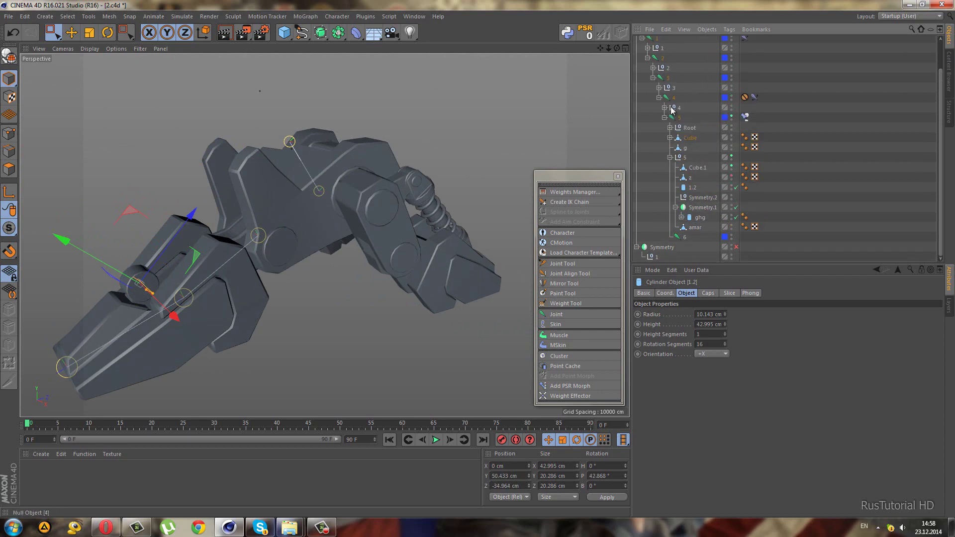
double_click(695, 135)
type("1")
key("Return")
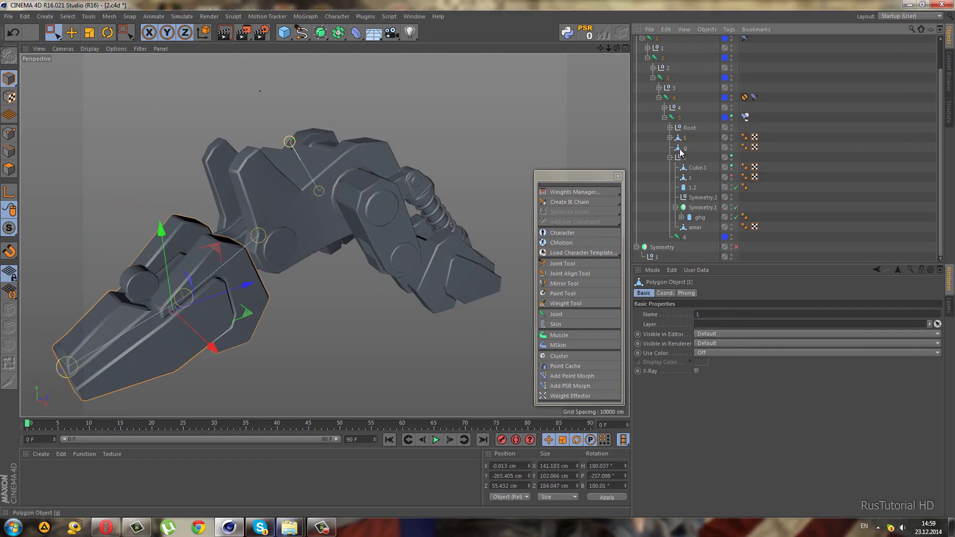
Turn on wireframe-over-shaded display and parent part g under a claw joint.
left_click(683, 149)
left_click(681, 128)
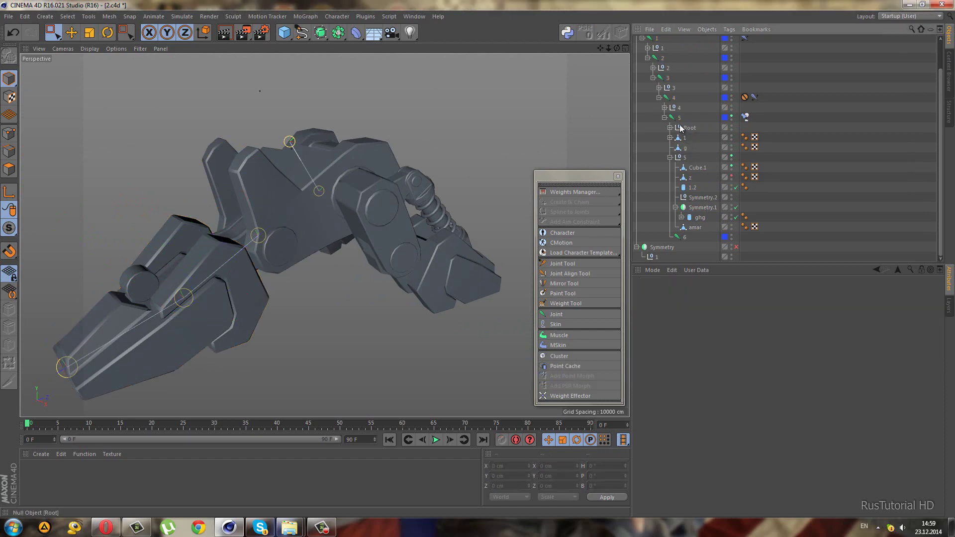
left_click(671, 128)
left_click(692, 139)
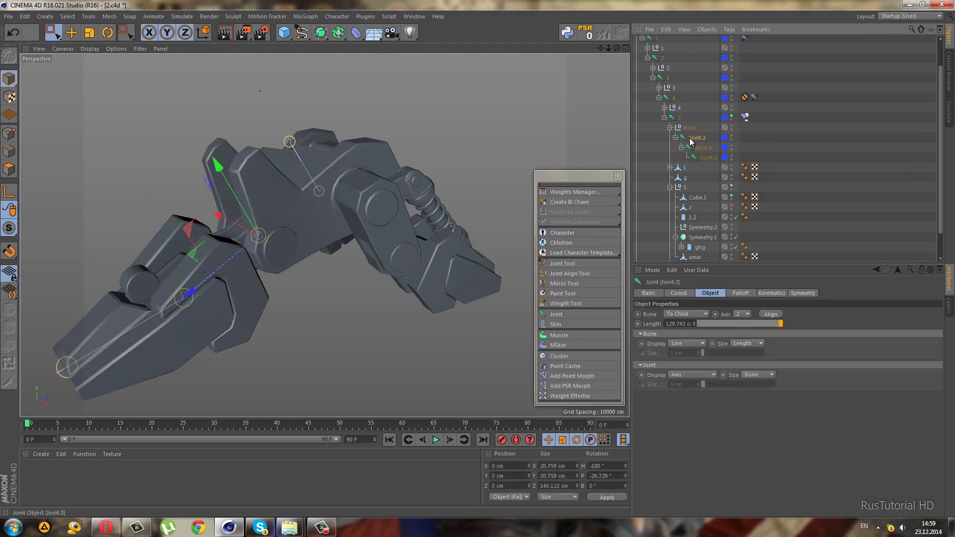
left_click(685, 177)
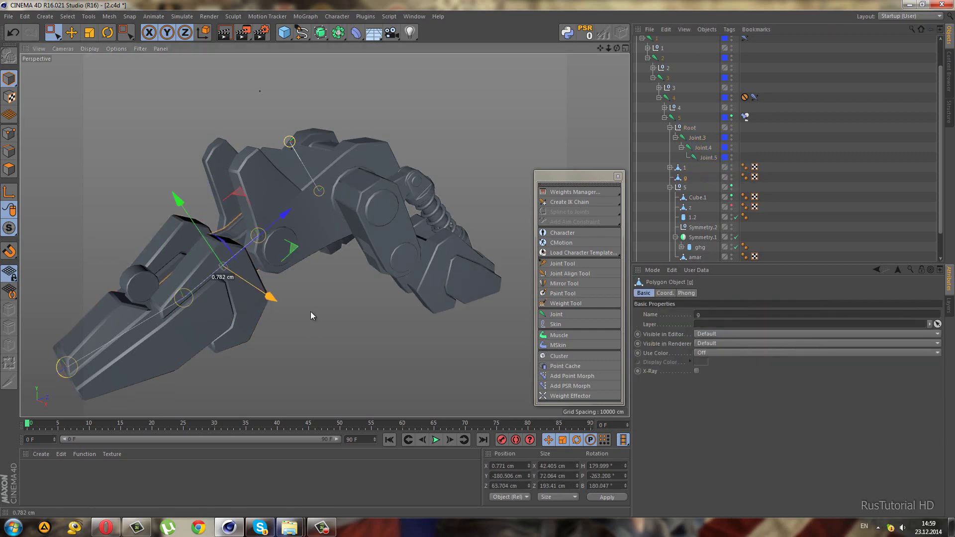
key("ctrl+z")
left_click(90, 49)
left_click(108, 68)
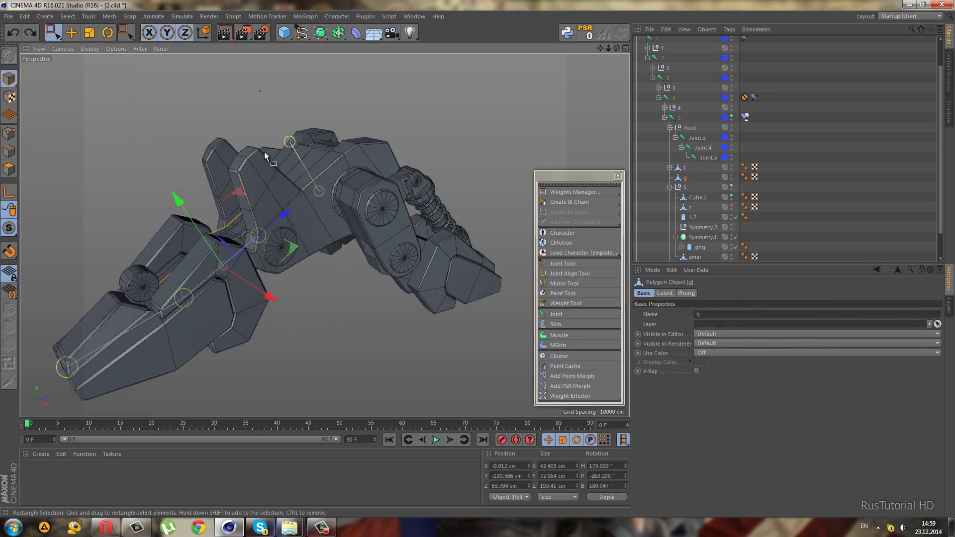
mouse_move(684, 179)
left_mouse_down()
mouse_move(689, 143)
mouse_move(711, 164)
left_mouse_up()
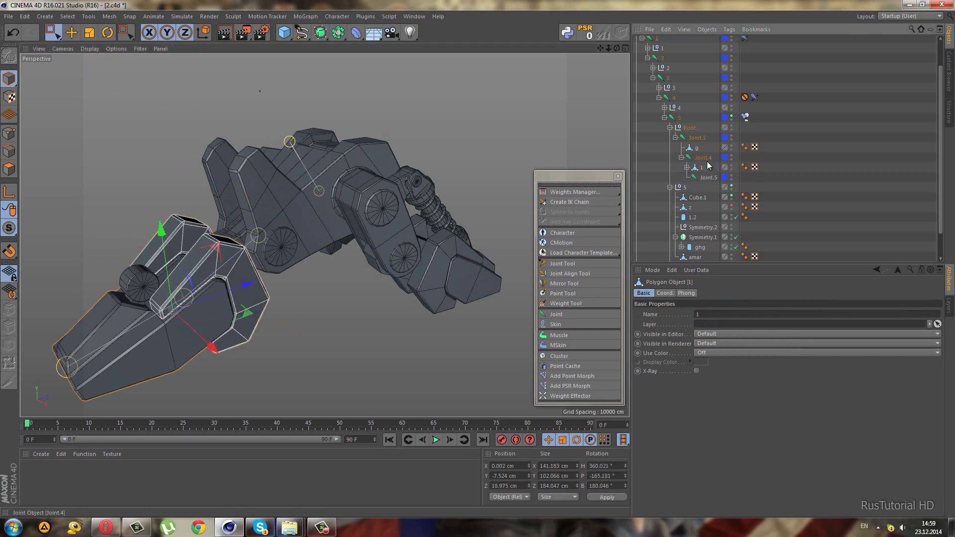
Rename the three claw joints under Root to 1, 2 and 3.
left_click(696, 139)
left_click(696, 158, "ctrl")
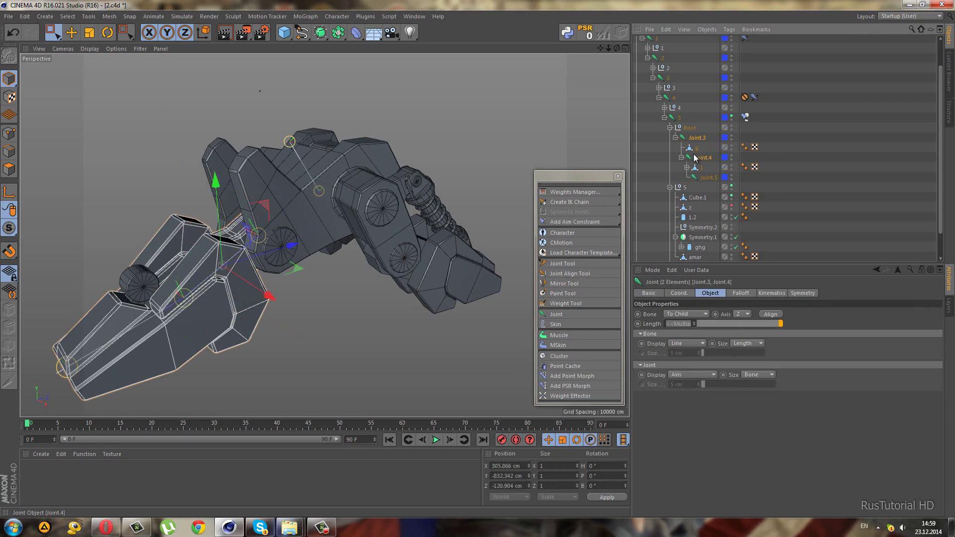
mouse_move(299, 196)
left_mouse_down("alt")
mouse_move(320, 254)
mouse_move(329, 249)
left_mouse_up("alt")
double_click(696, 138)
type("1")
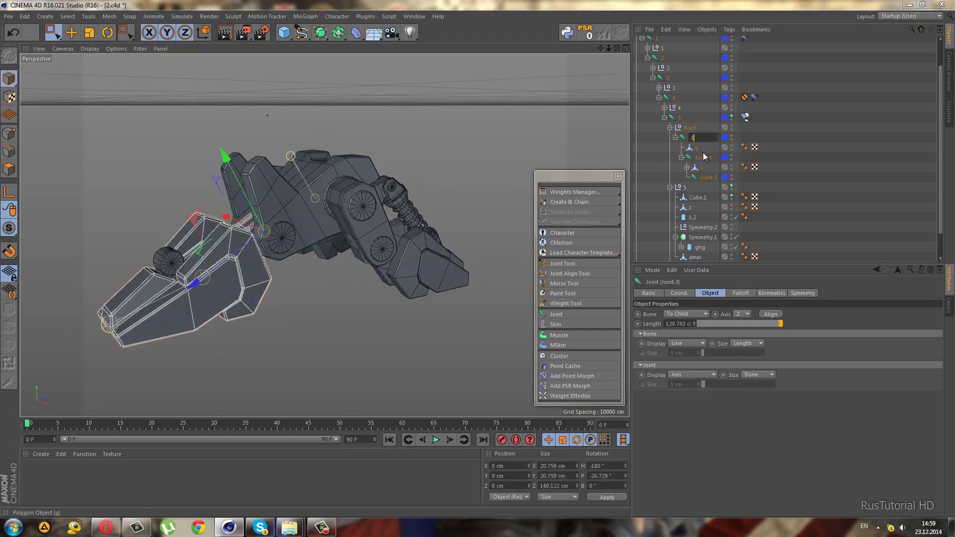
key("Return")
double_click(703, 158)
type("2")
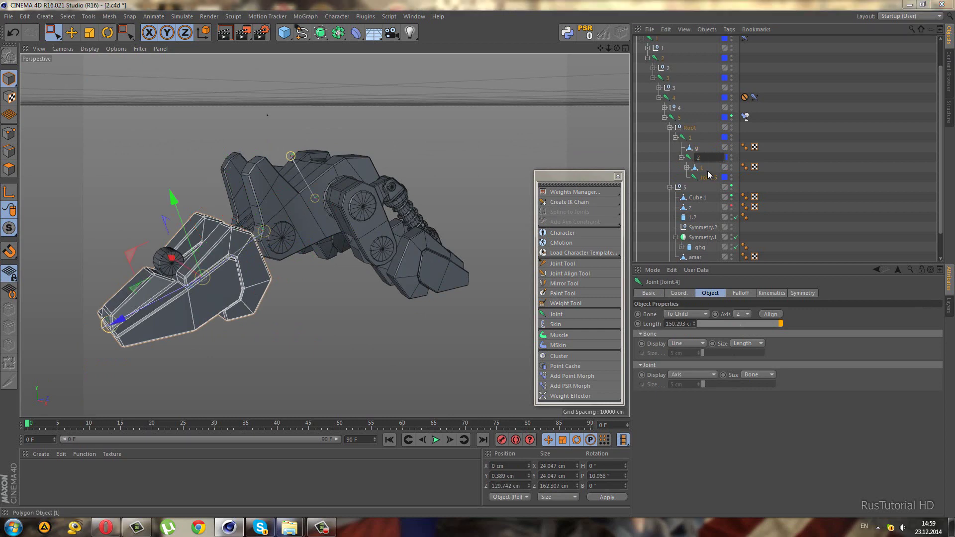
key("Return")
left_click(709, 177)
double_click(709, 177)
type("3")
key("Return")
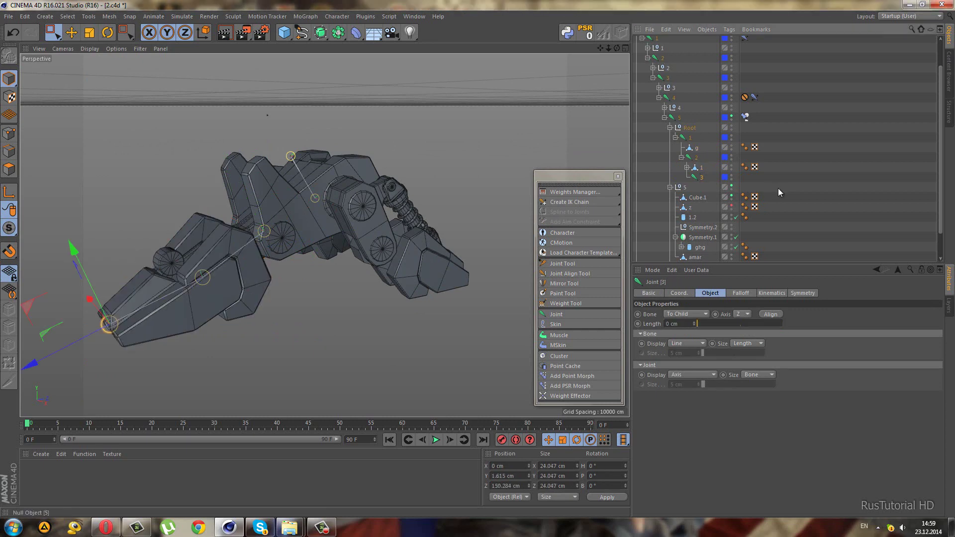
Hide the leg joint 5 hierarchy in the viewport.
mouse_move(259, 259)
left_mouse_down("alt")
mouse_move(289, 269)
mouse_move(222, 268)
mouse_move(260, 261)
left_mouse_up("alt")
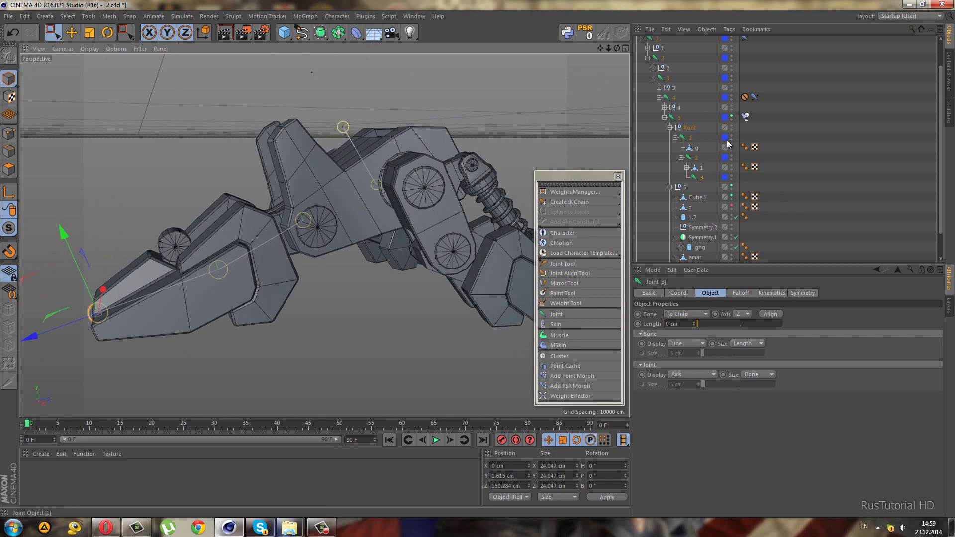
left_click(343, 128)
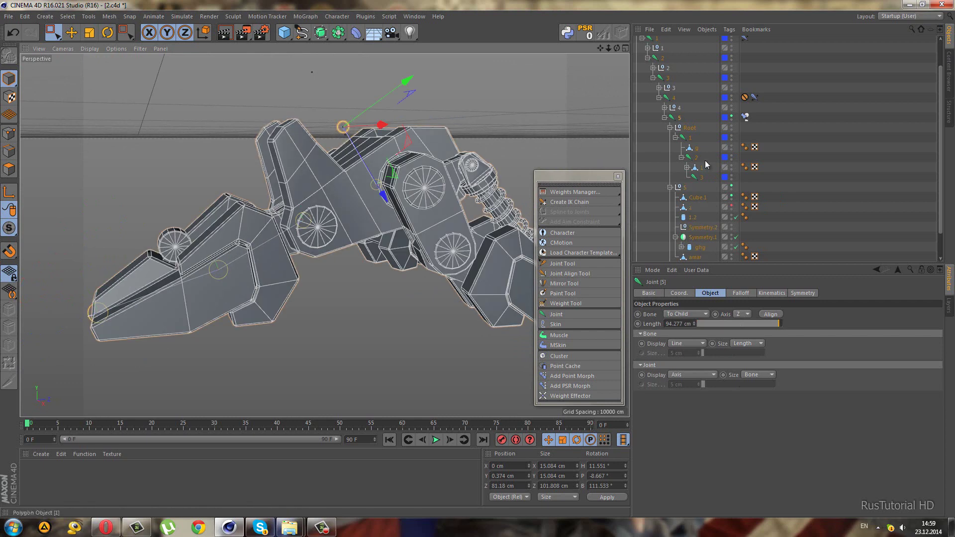
left_click(732, 117)
Show joint 5 again, collapse null 5, expand Root and select claw joint 1.
left_click(732, 118)
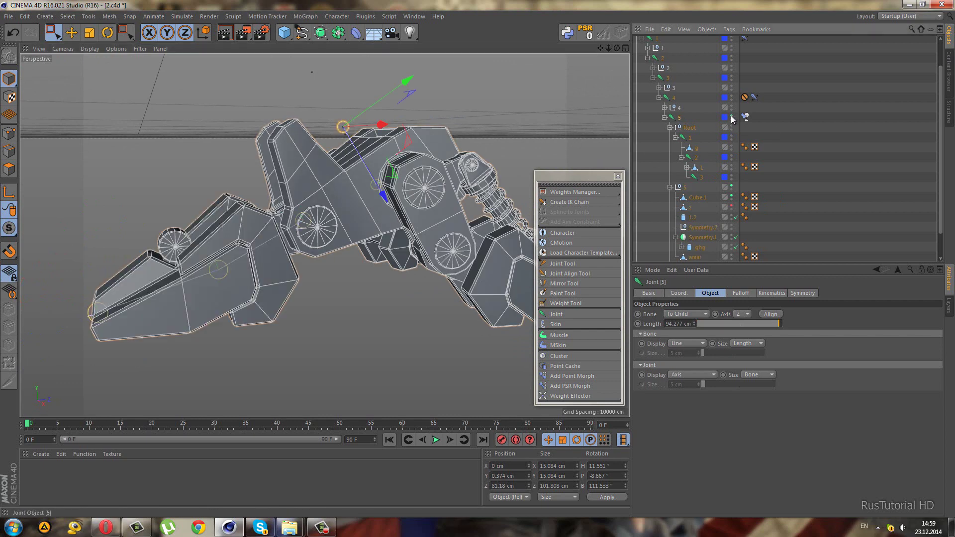
scroll(796, 180, "up", 3)
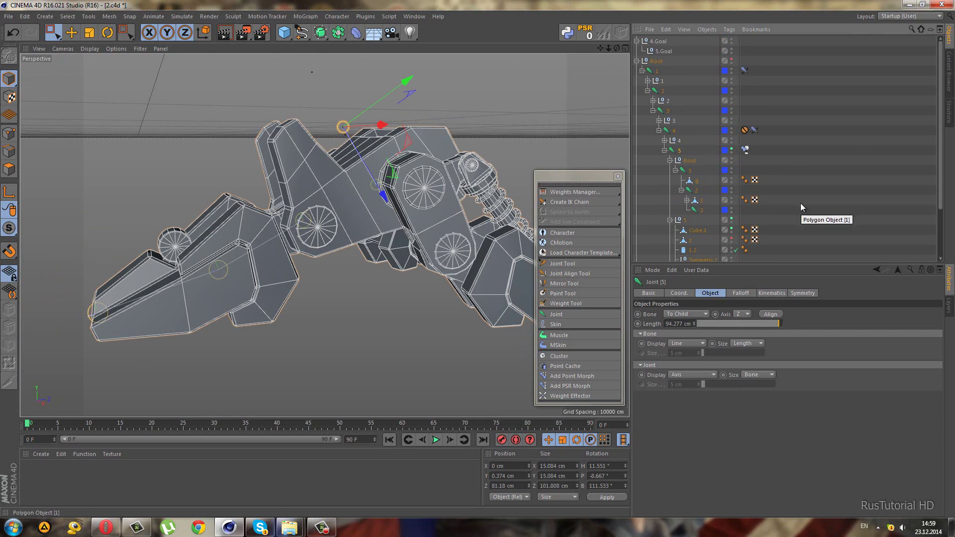
scroll(801, 203, "down", 3)
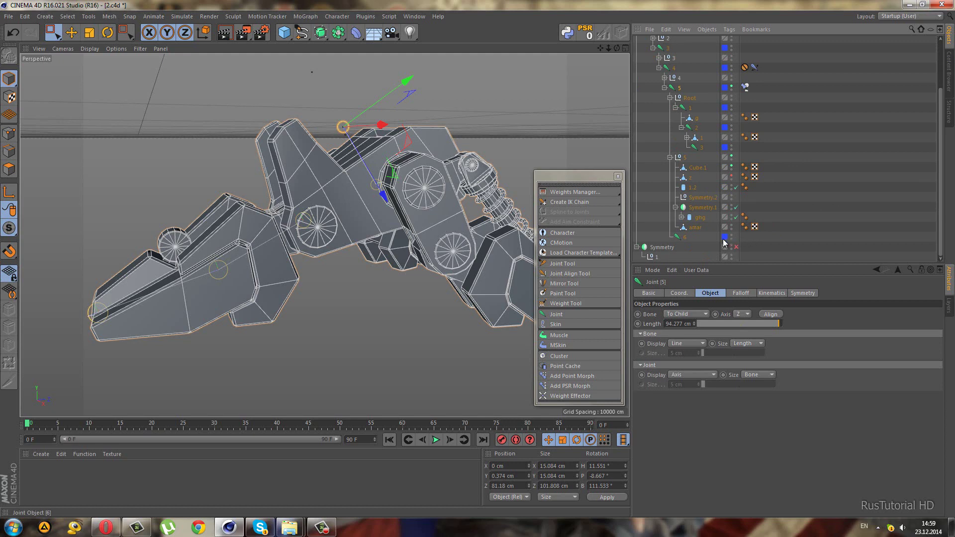
left_click(670, 98)
left_click(671, 157)
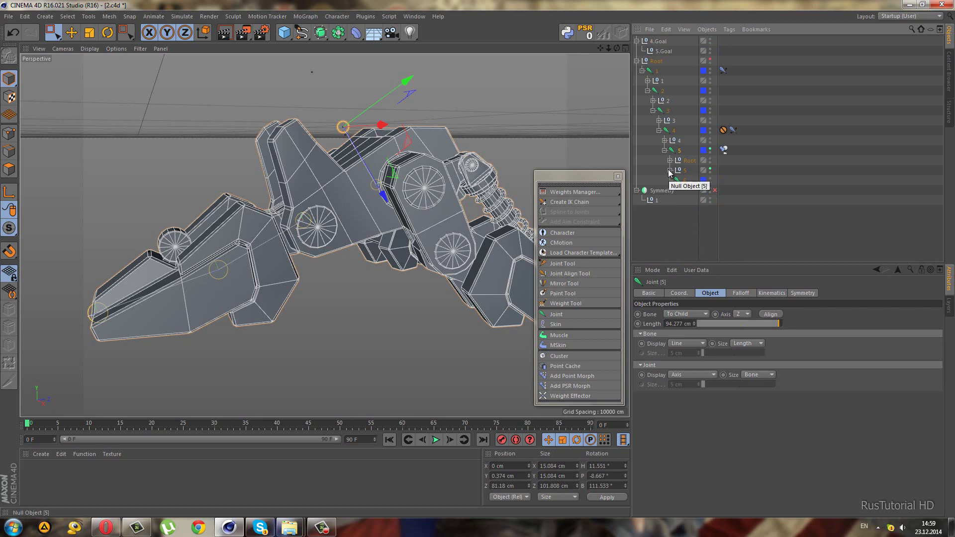
left_click(670, 170)
left_click(671, 170)
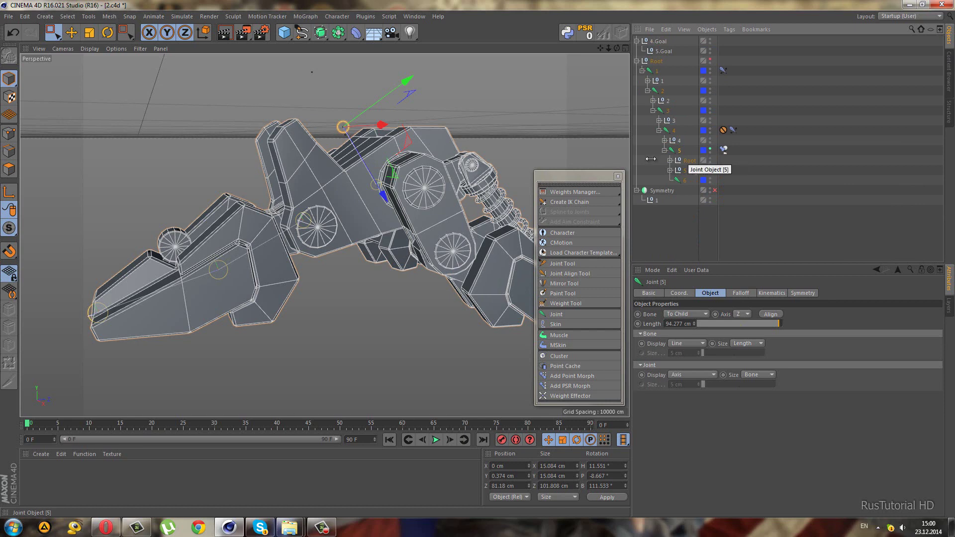
left_click(671, 160)
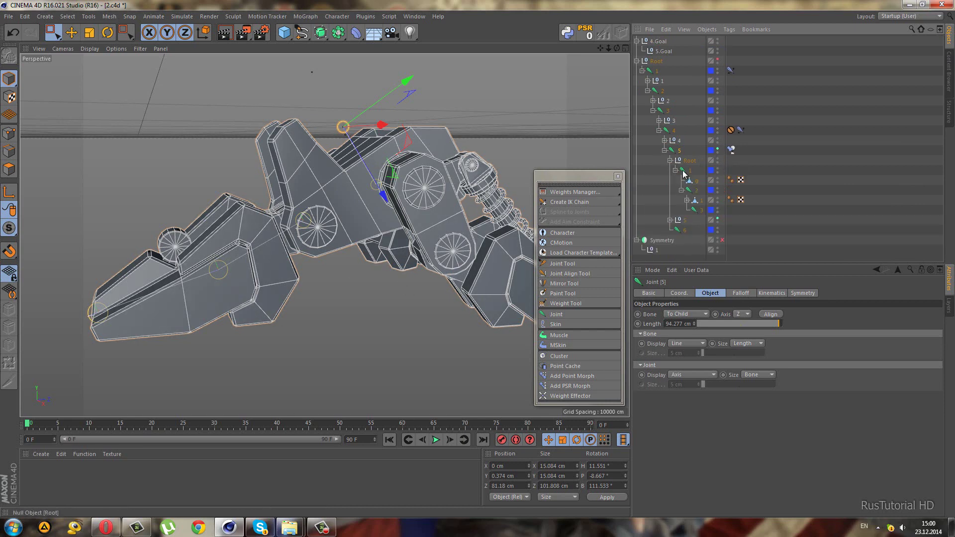
left_click(689, 171)
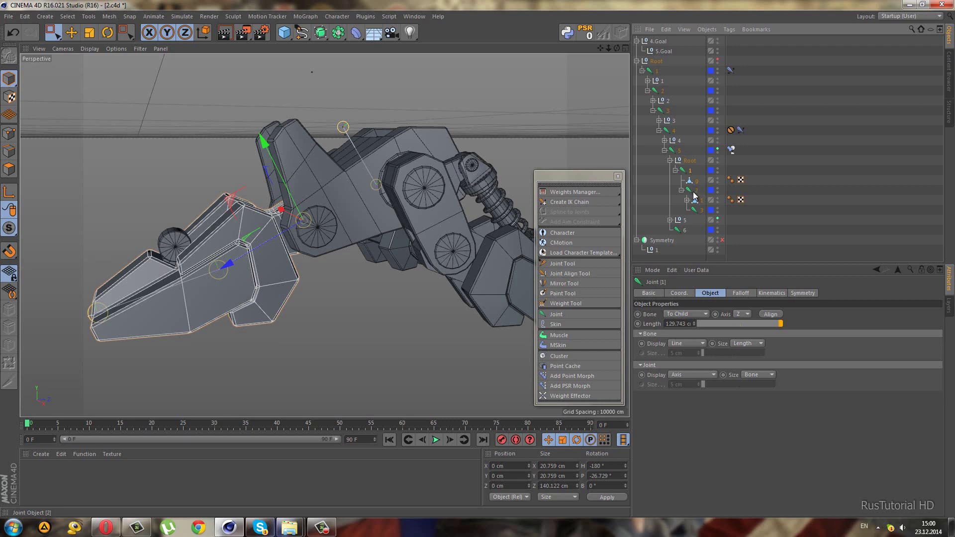
Create an IK chain on claw joints 1–2 and rename its goal to 0.
left_click(695, 193, "ctrl")
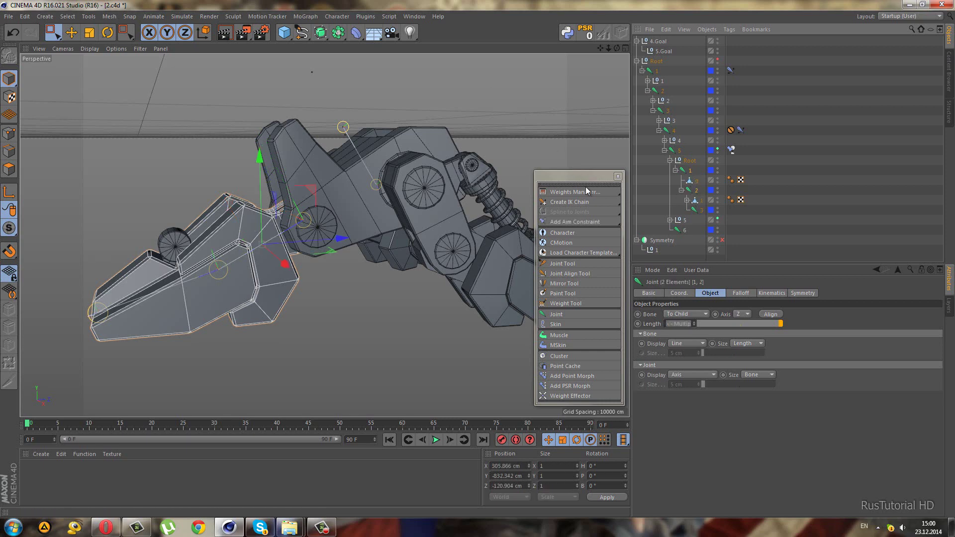
left_click(593, 202)
left_click(641, 211)
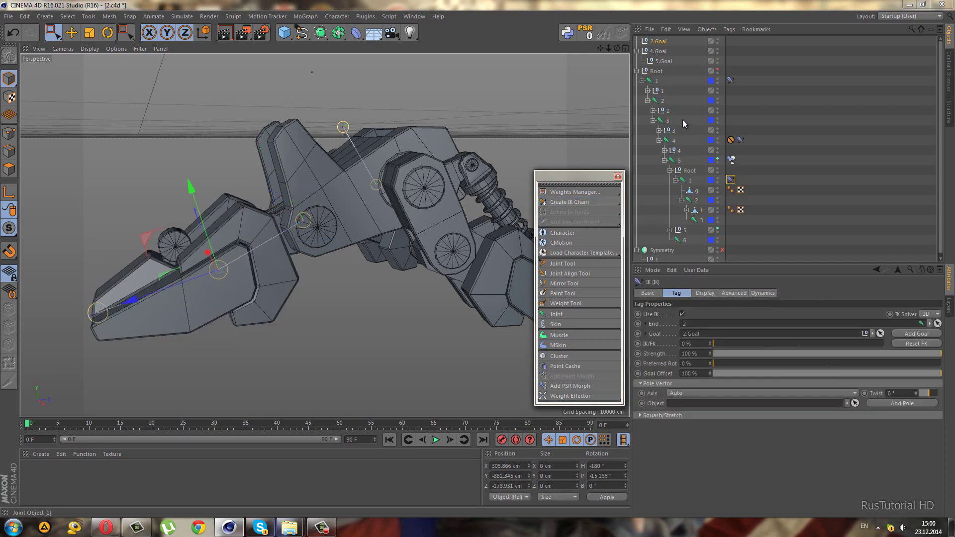
double_click(658, 42)
type("0")
key("Return")
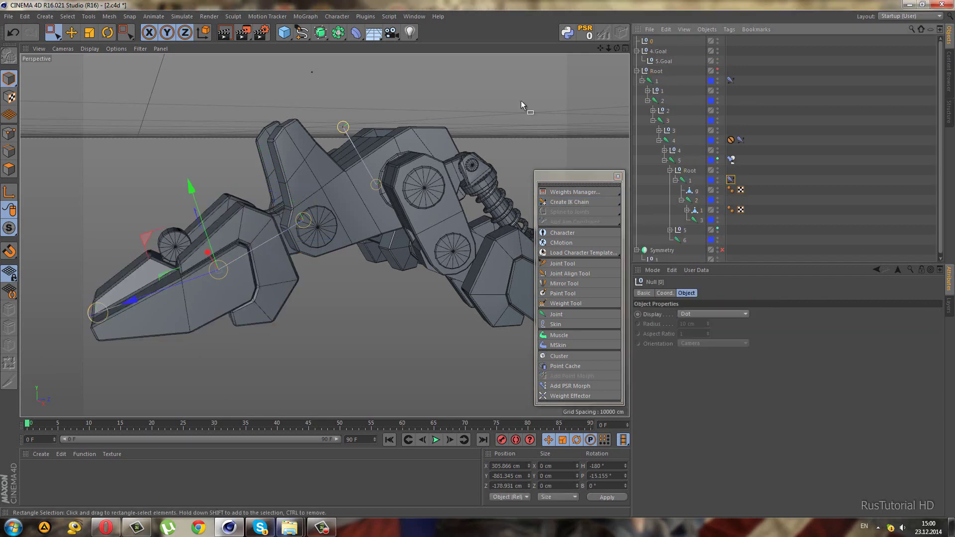
mouse_move(193, 193)
left_mouse_down()
mouse_move(223, 198)
mouse_move(217, 168)
mouse_move(183, 219)
left_mouse_up()
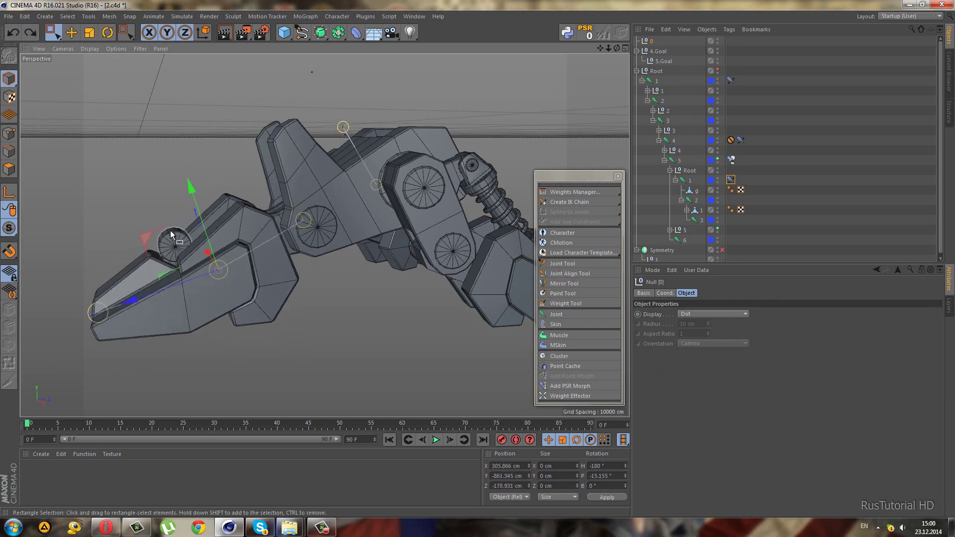
Parent the amar piece under joint 2's part and move goal 0 to bend the claw.
left_click(171, 234)
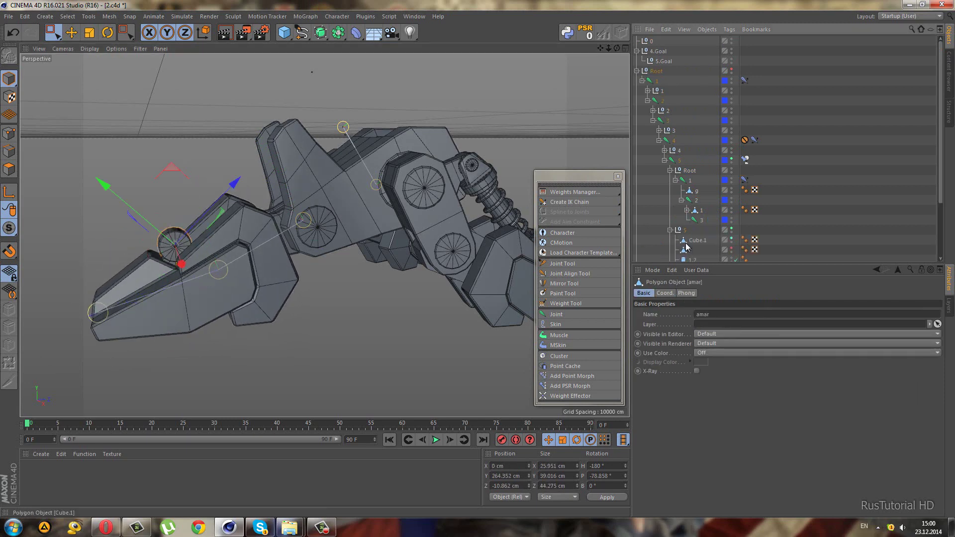
left_click(670, 230)
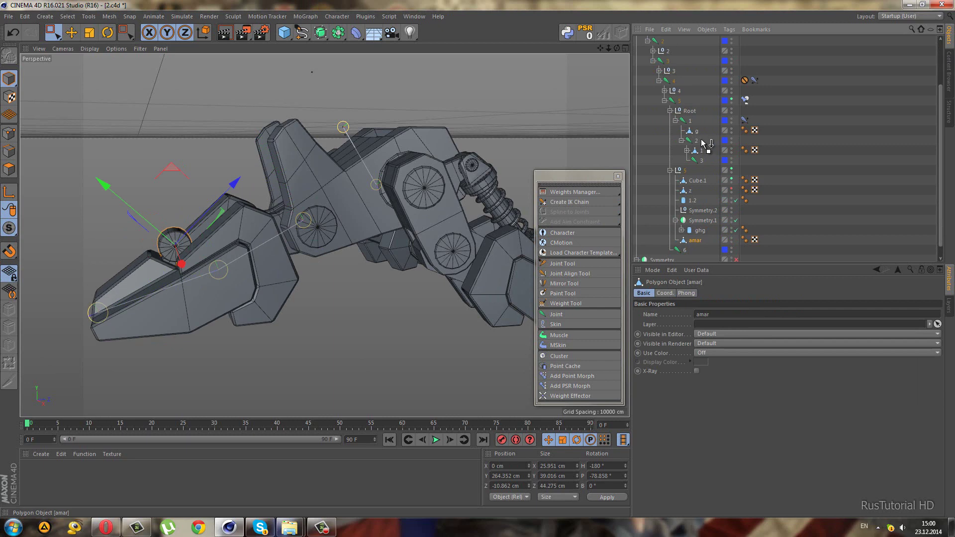
left_click_drag(699, 151, 700, 152)
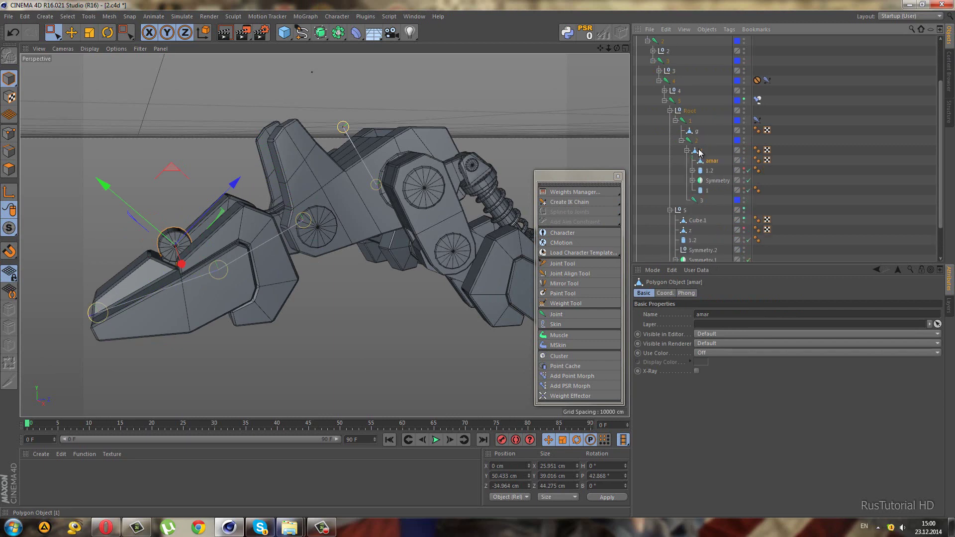
left_click(687, 150)
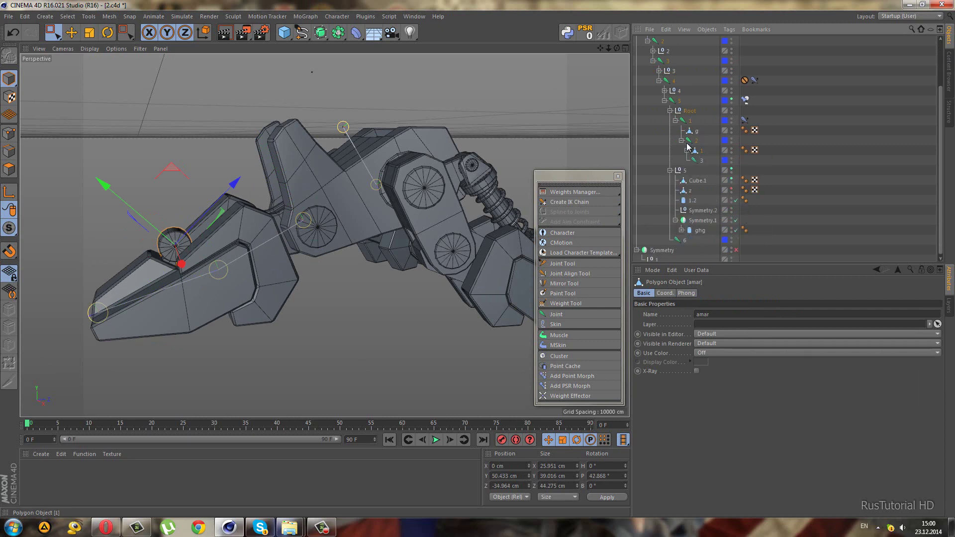
left_click(671, 170)
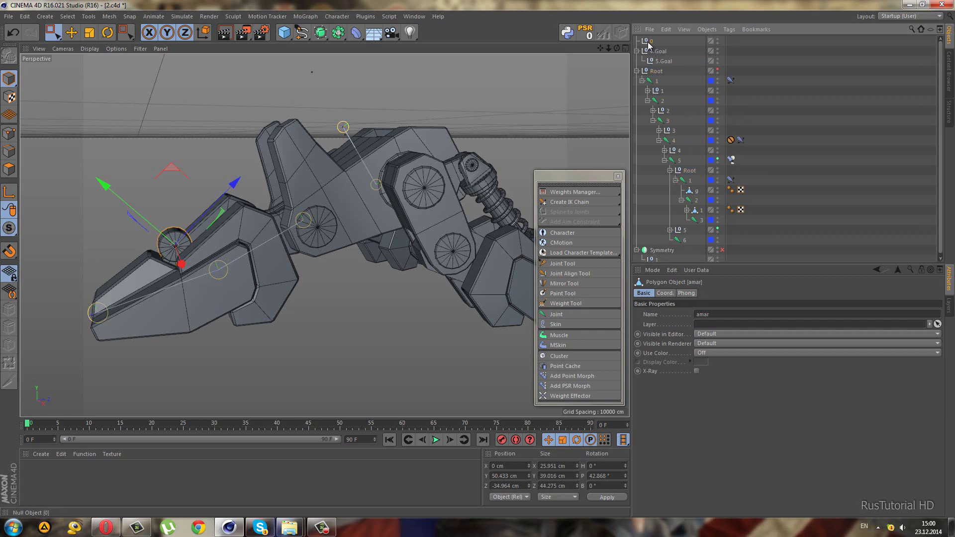
left_click(649, 43)
mouse_move(151, 238)
left_mouse_down()
mouse_move(171, 200)
mouse_move(217, 237)
mouse_move(205, 244)
left_mouse_up()
Create an IK chain from claw joint 2 to joint 3.
left_click(688, 182)
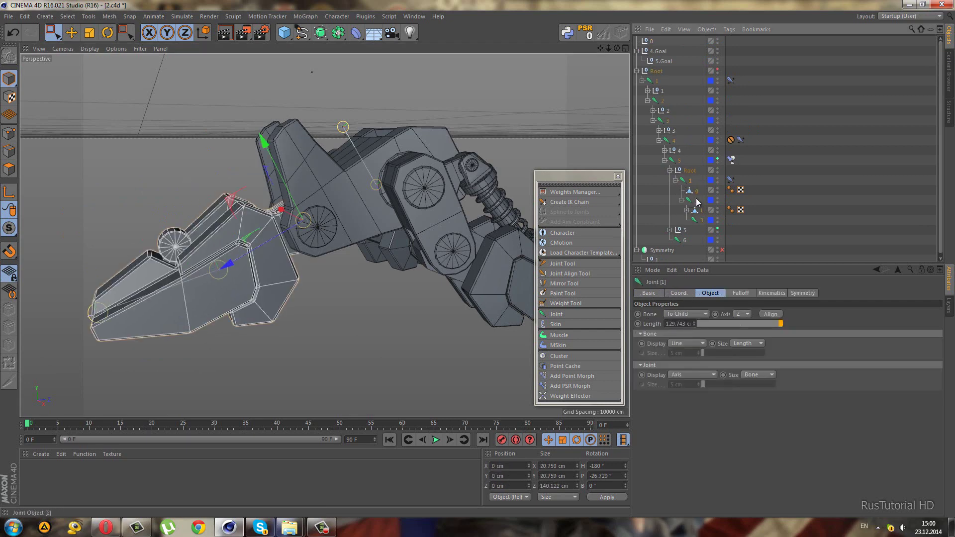
left_click(697, 202)
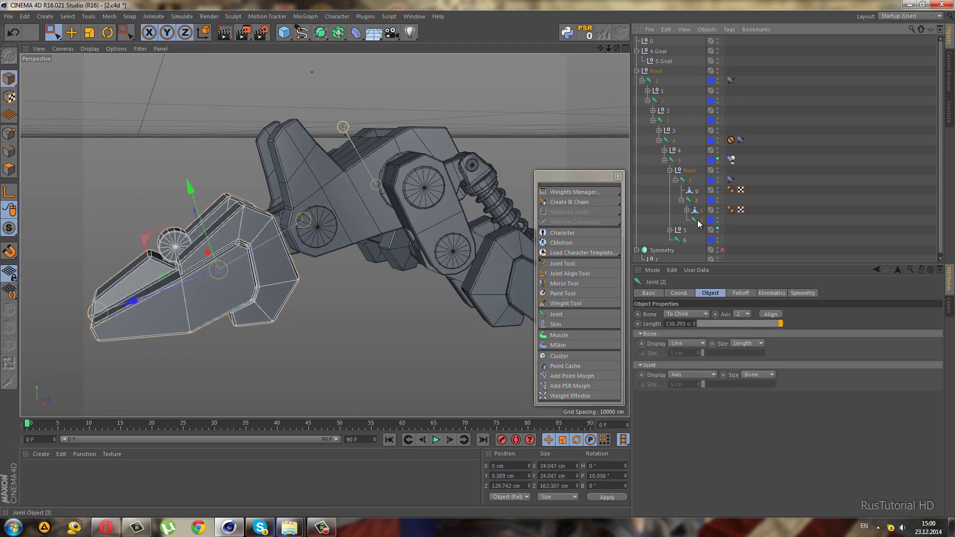
left_click(698, 221, "ctrl")
left_click(696, 205)
left_click(701, 220)
left_click(696, 201)
left_click(700, 221, "ctrl")
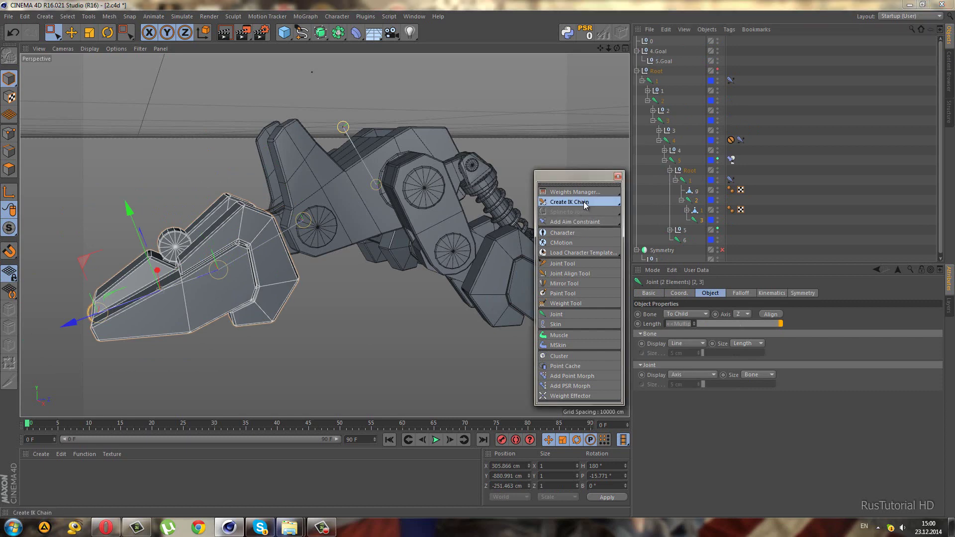
left_click(577, 202)
left_click(640, 212)
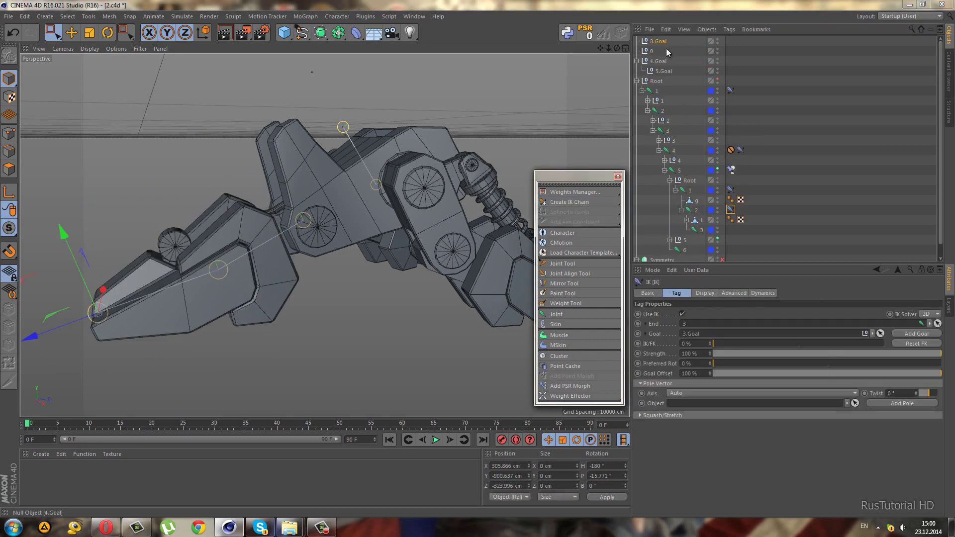
Raise 3.Goal, place it under goal 0, and undo a test move.
mouse_move(70, 246)
left_mouse_down()
mouse_move(90, 204)
mouse_move(164, 210)
left_mouse_up()
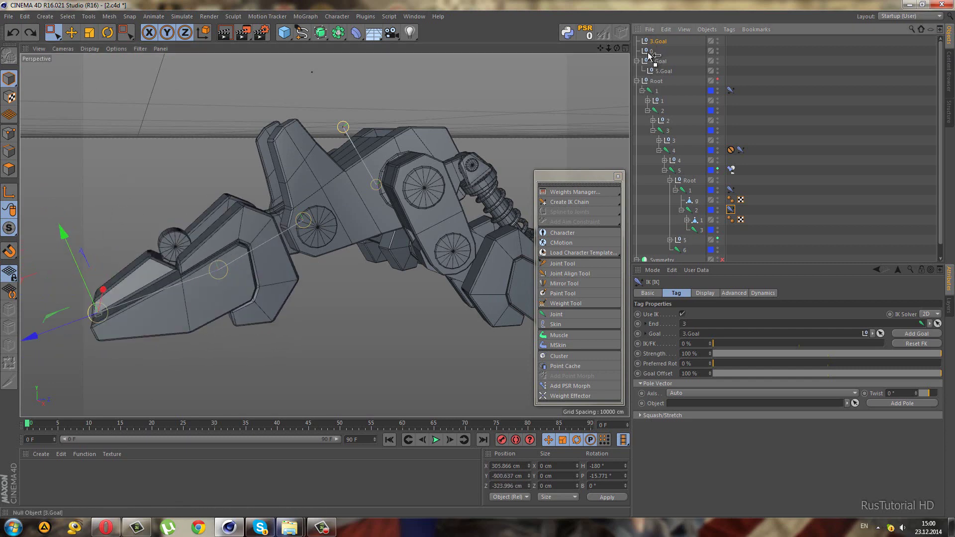
left_click_drag(649, 54, 650, 51)
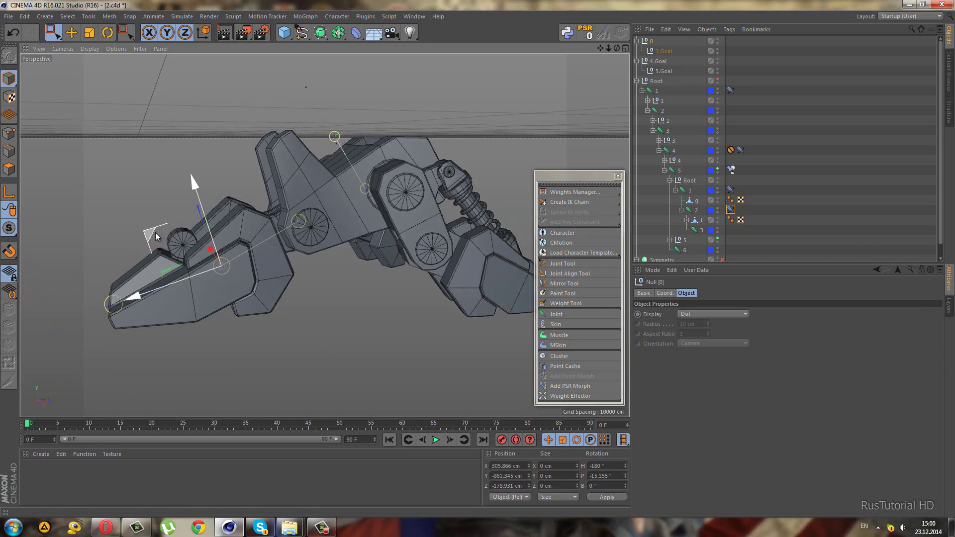
mouse_move(155, 232)
left_mouse_down()
mouse_move(155, 210)
mouse_move(178, 256)
mouse_move(166, 234)
mouse_move(181, 219)
mouse_move(189, 229)
mouse_move(186, 215)
mouse_move(185, 223)
left_mouse_up()
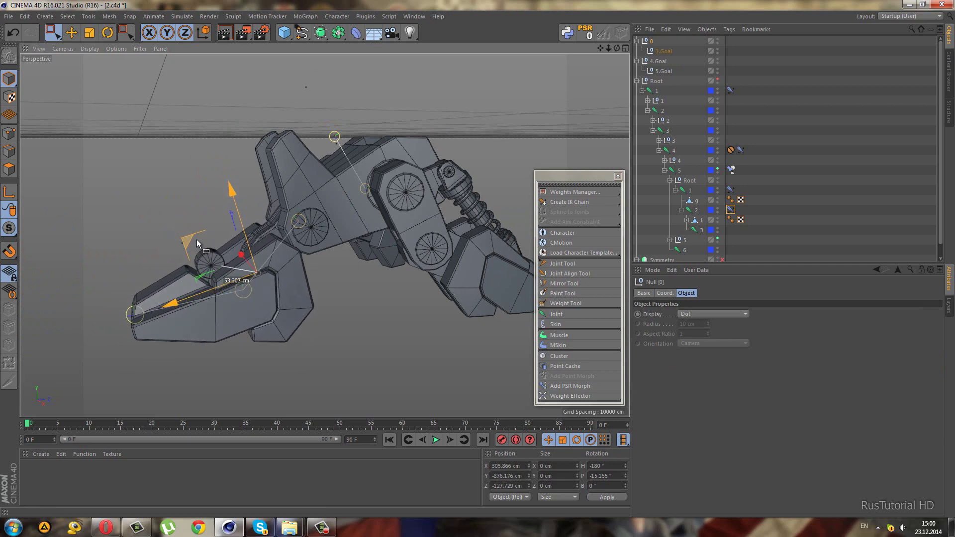
key("ctrl+z")
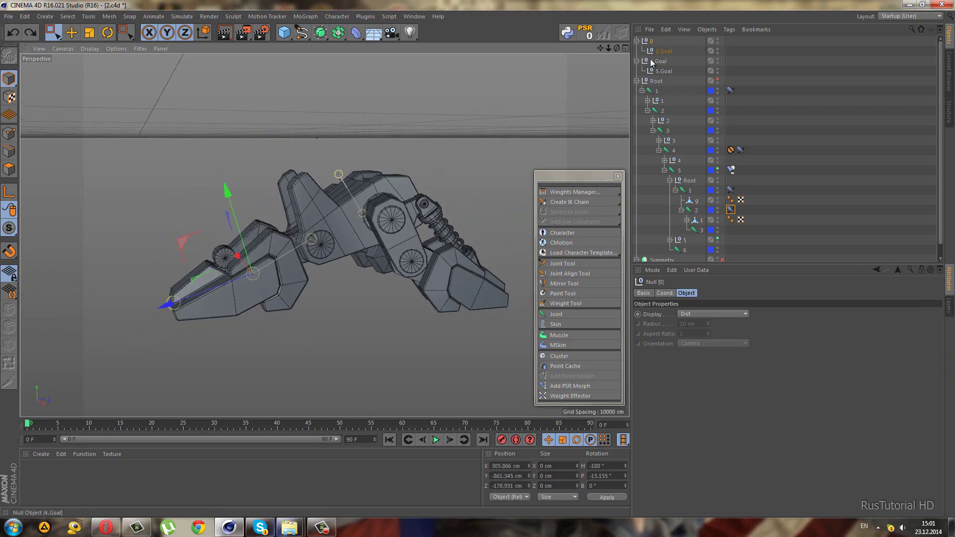
Test-move 4.Goal up, undo it, then deselect and orbit the view.
mouse_move(383, 96)
left_mouse_down()
mouse_move(380, 172)
mouse_move(397, 147)
mouse_move(383, 141)
mouse_move(402, 178)
mouse_move(345, 144)
mouse_move(397, 156)
mouse_move(341, 136)
mouse_move(406, 169)
mouse_move(363, 130)
mouse_move(356, 160)
mouse_move(337, 142)
mouse_move(391, 171)
mouse_move(328, 125)
mouse_move(404, 177)
mouse_move(368, 142)
mouse_move(382, 150)
left_mouse_up()
key("ctrl+z")
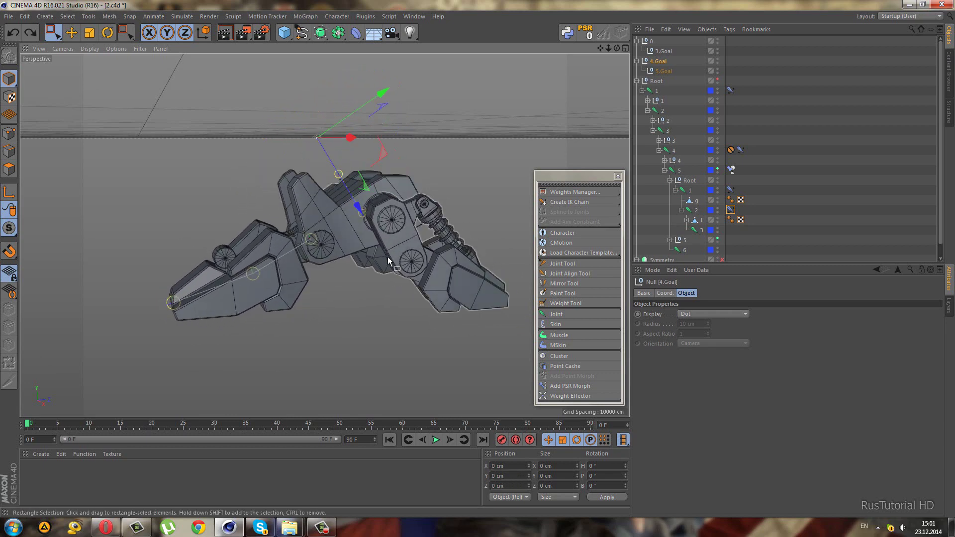
left_click(801, 156)
mouse_move(269, 219)
left_mouse_down("alt")
mouse_move(365, 286)
mouse_move(402, 279)
mouse_move(278, 262)
mouse_move(330, 259)
mouse_move(405, 210)
left_mouse_up("alt")
scroll(405, 210, "up", 2)
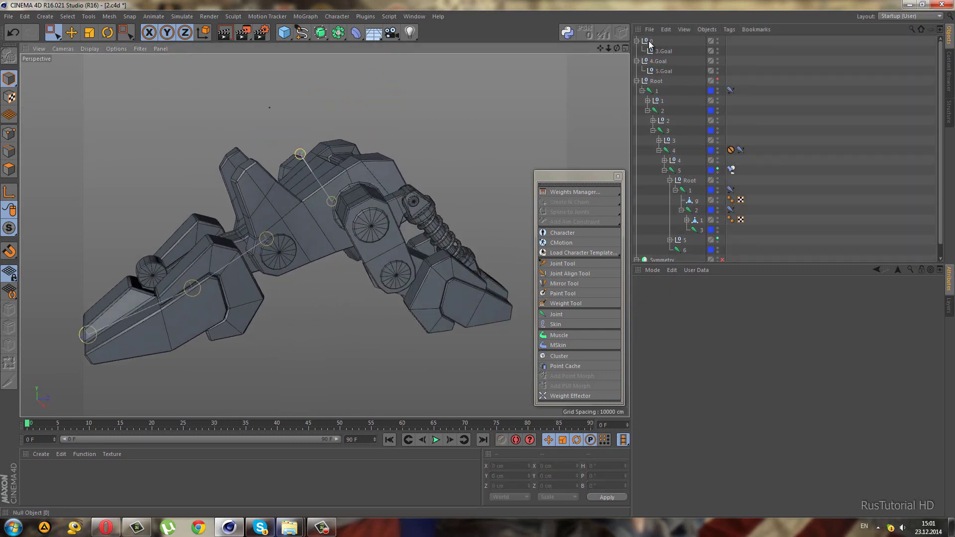
Rename 4.Goal to G, collapse the inner Root and expand null 5 to list its parts.
left_click(637, 60)
double_click(660, 61)
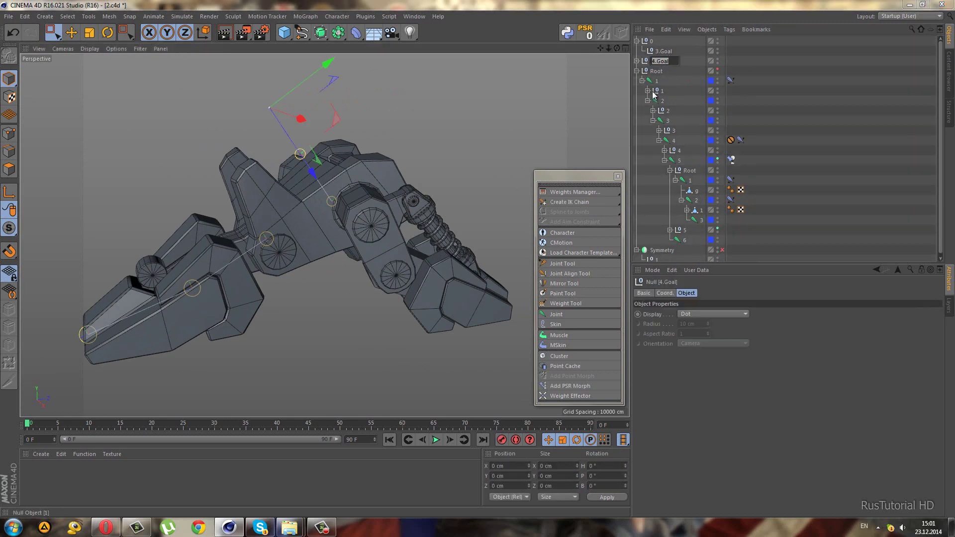
type("G")
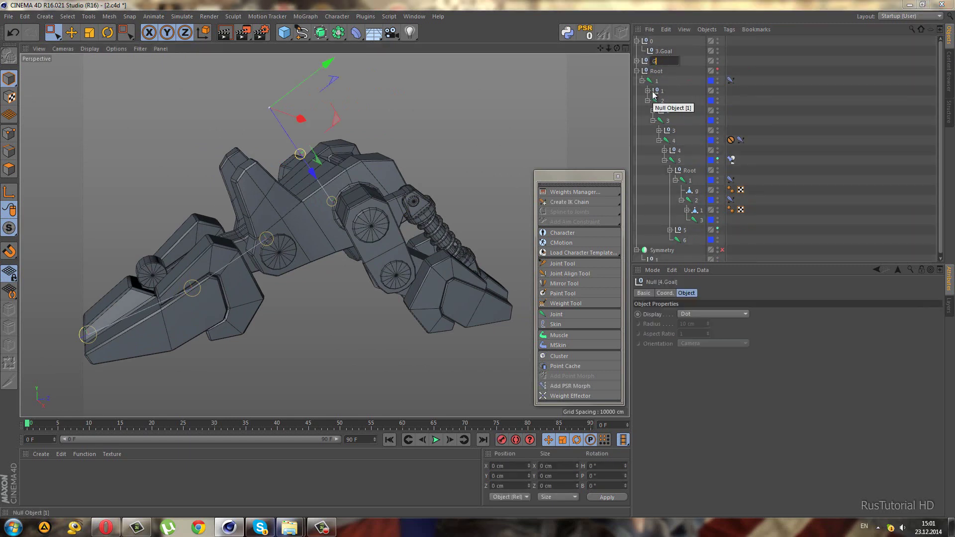
key("Return")
left_click(789, 110)
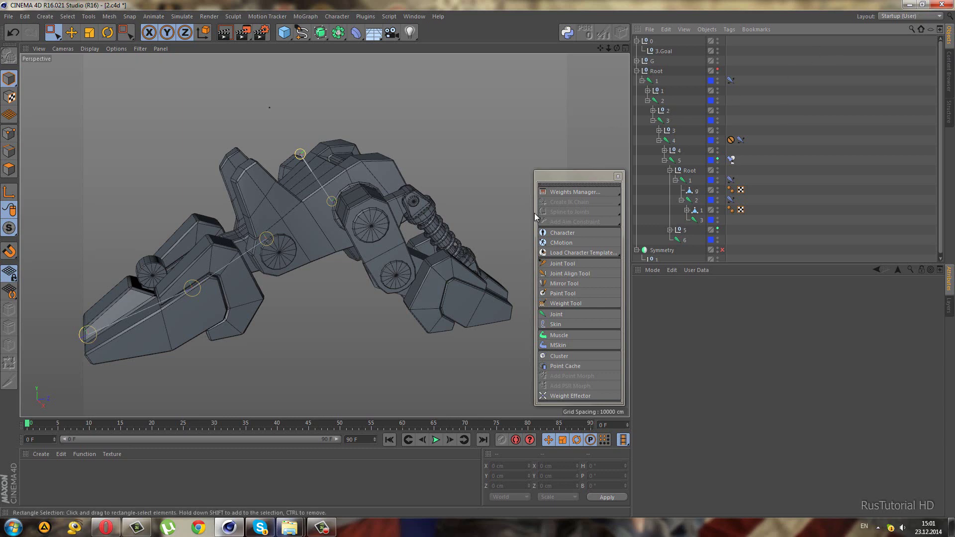
mouse_move(378, 239)
left_mouse_down("alt")
mouse_move(247, 259)
mouse_move(381, 191)
left_mouse_up("alt")
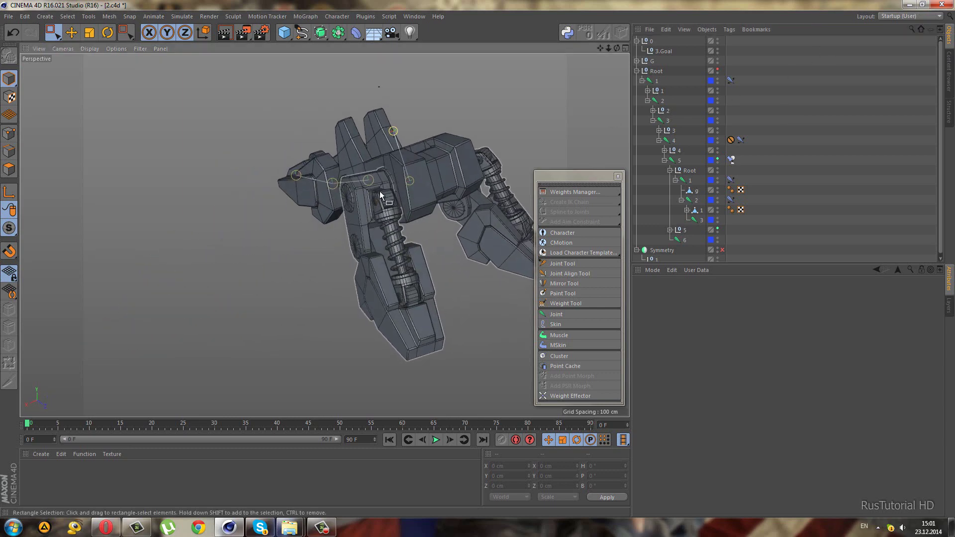
left_click_drag(372, 244, 495, 235, "alt")
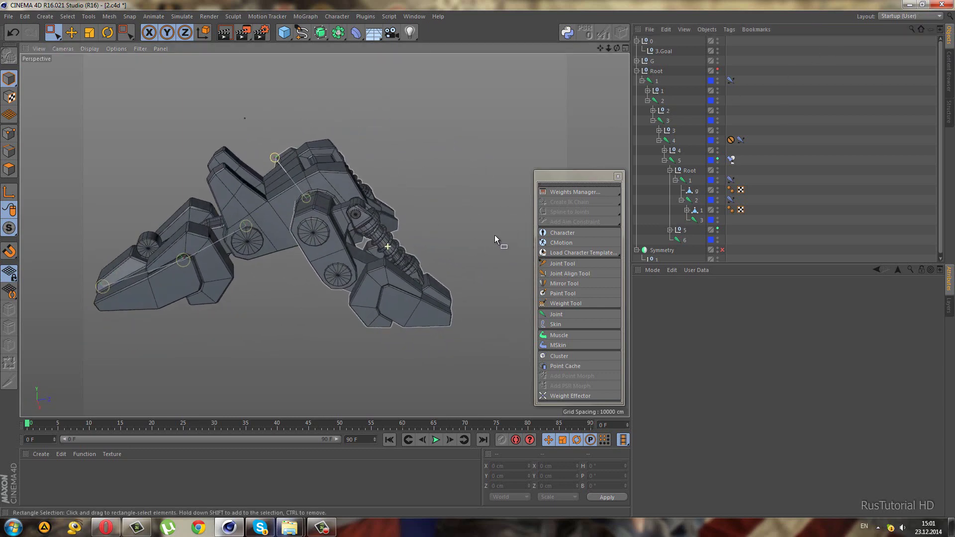
left_click(670, 171)
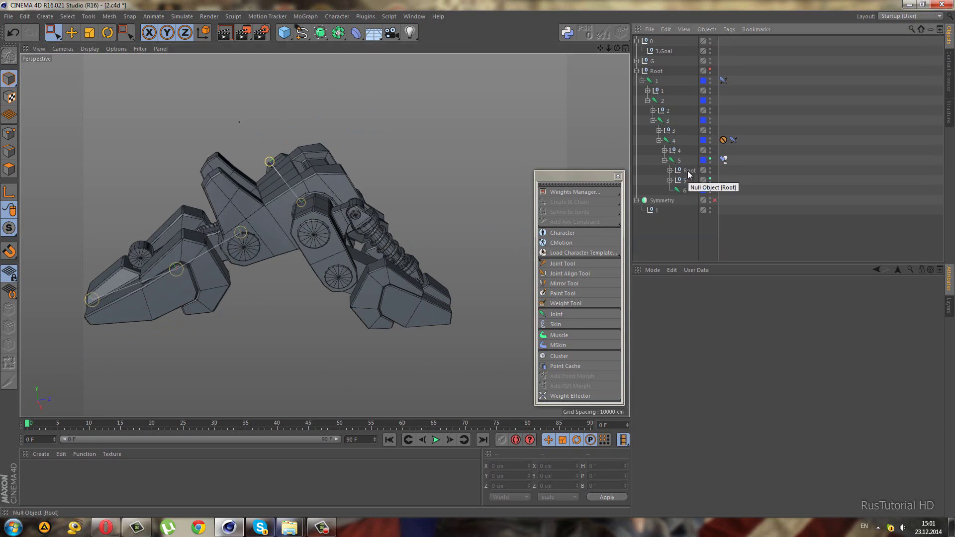
left_click(671, 180)
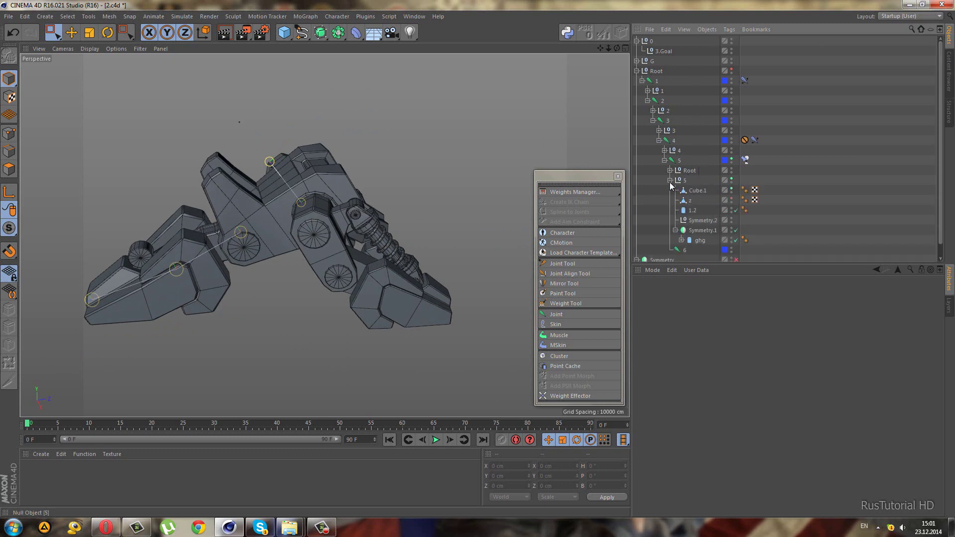
Duplicate ghg to create ghg.1 and reselect the original ghg.
left_click(699, 241)
left_click_drag(396, 277, 706, 252, "alt")
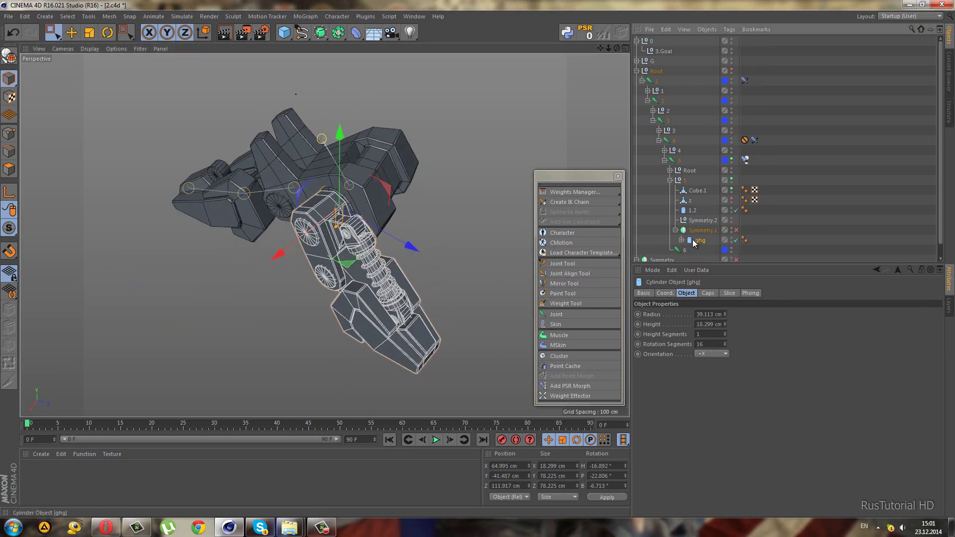
left_click_drag(696, 240, 697, 243, "ctrl")
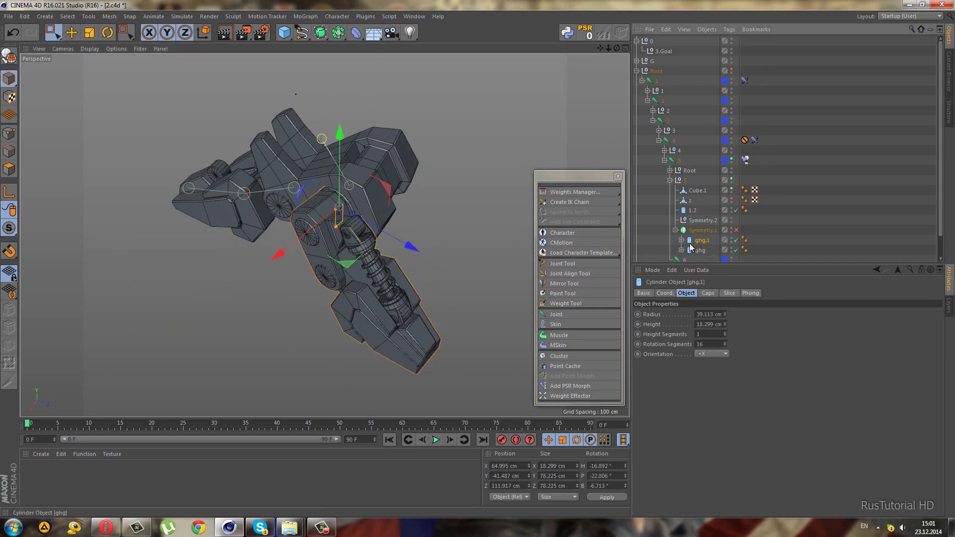
left_click(681, 241)
key("ctrl+z")
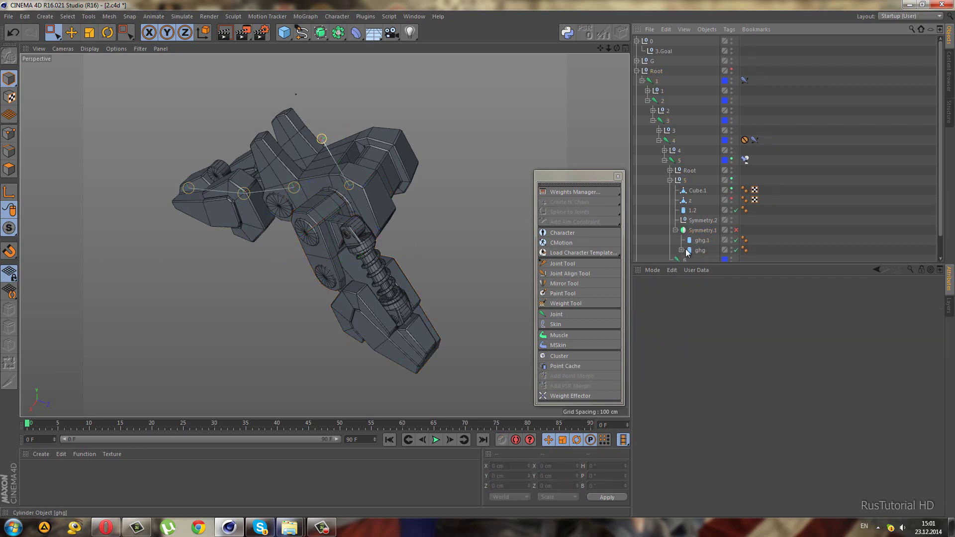
left_click(689, 251)
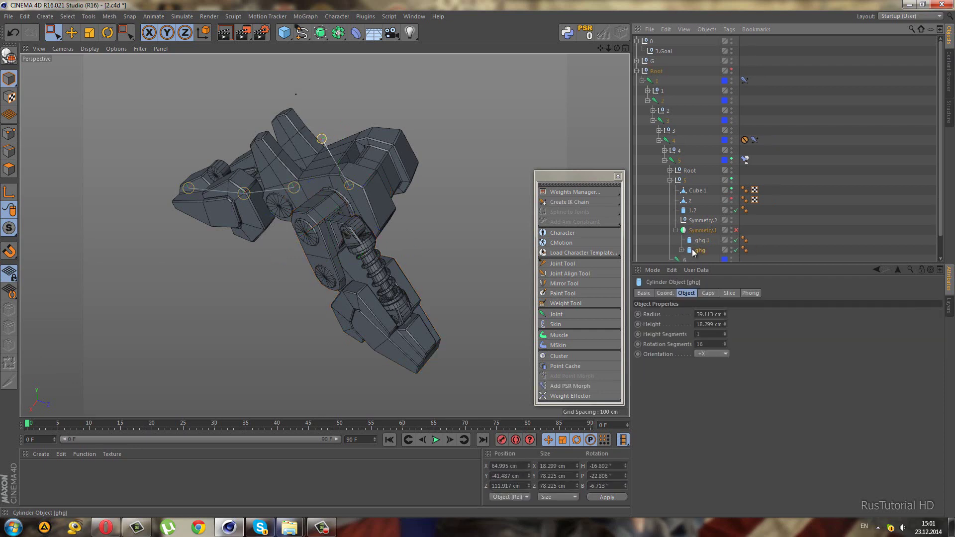
Set ghg's R.P and R.B rotation to 0 in the Coord. tab.
left_click(665, 293)
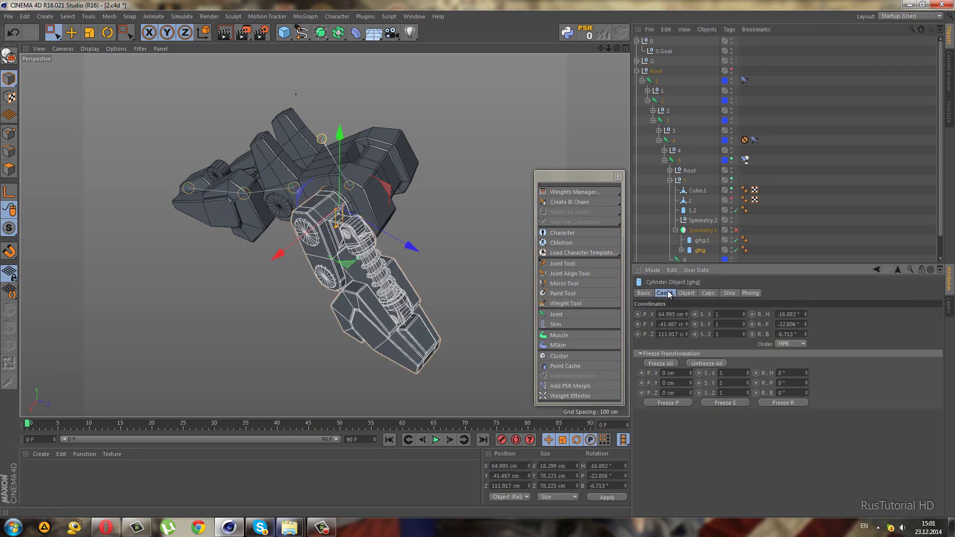
double_click(788, 323)
type("0")
key("Return")
double_click(789, 334)
type("0")
key("Return")
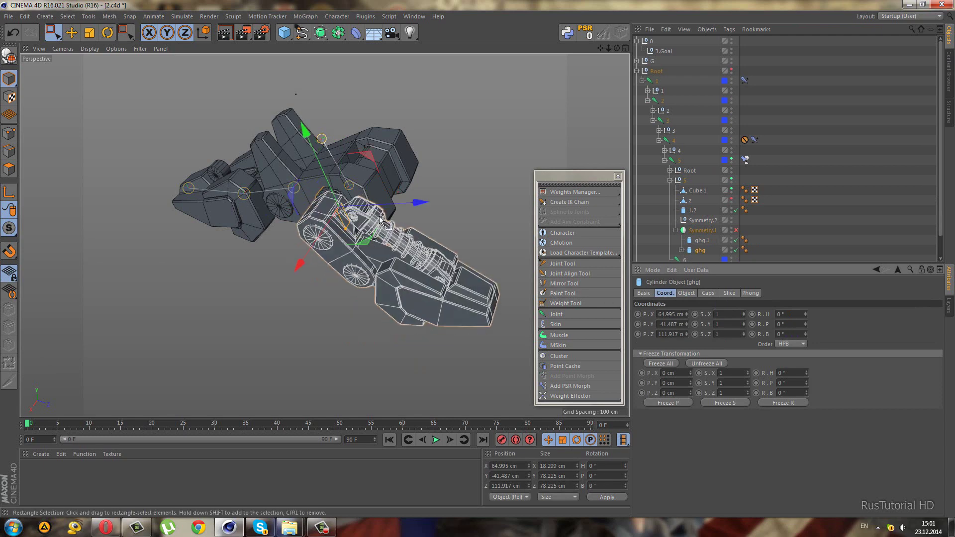
Move ghg along X to 224.074 cm and orbit to view it end-on.
left_click_drag(300, 266, 245, 349)
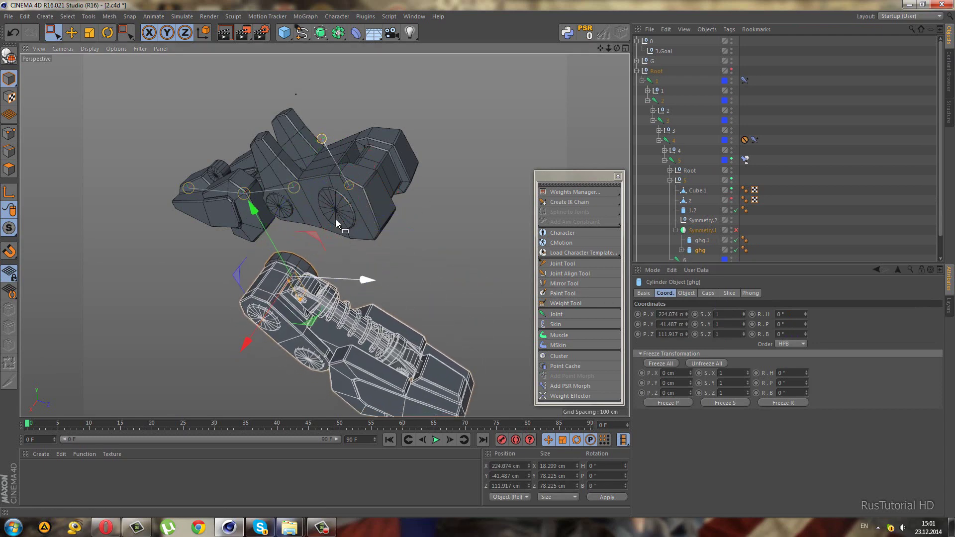
mouse_move(336, 219)
left_mouse_down("alt")
mouse_move(381, 261)
mouse_move(280, 254)
mouse_move(378, 233)
mouse_move(465, 234)
left_mouse_up("alt")
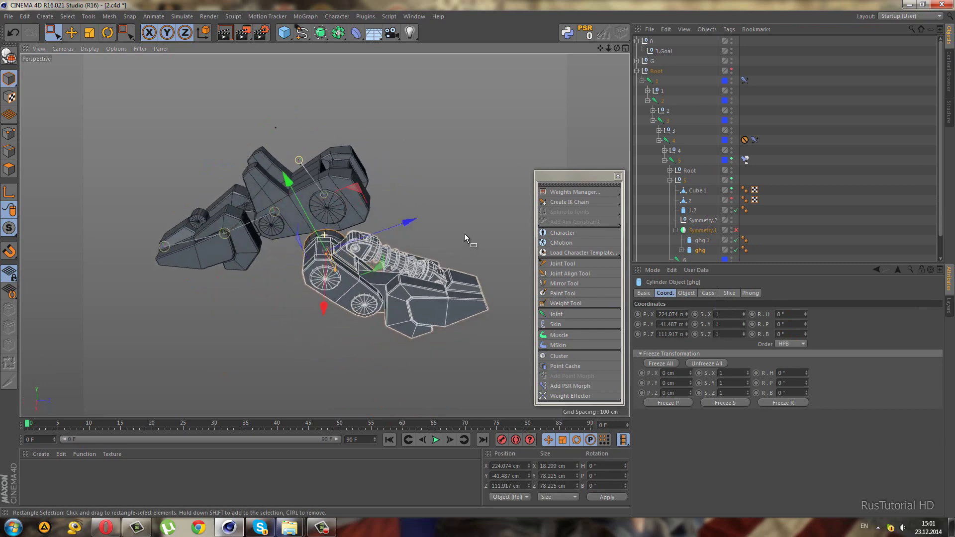
scroll(456, 298, "up", 3)
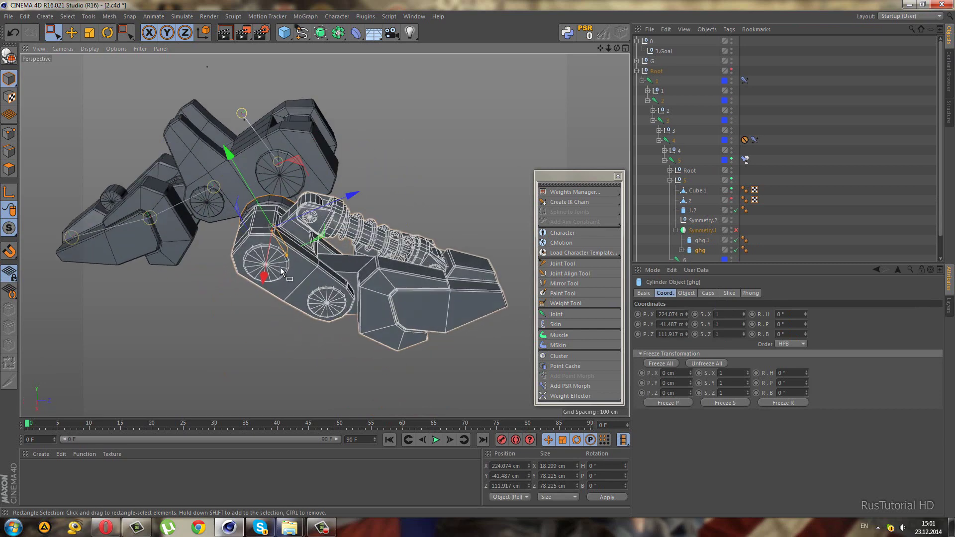
mouse_move(281, 271)
left_mouse_down("alt")
mouse_move(486, 213)
mouse_move(353, 243)
mouse_move(167, 243)
left_mouse_up("alt")
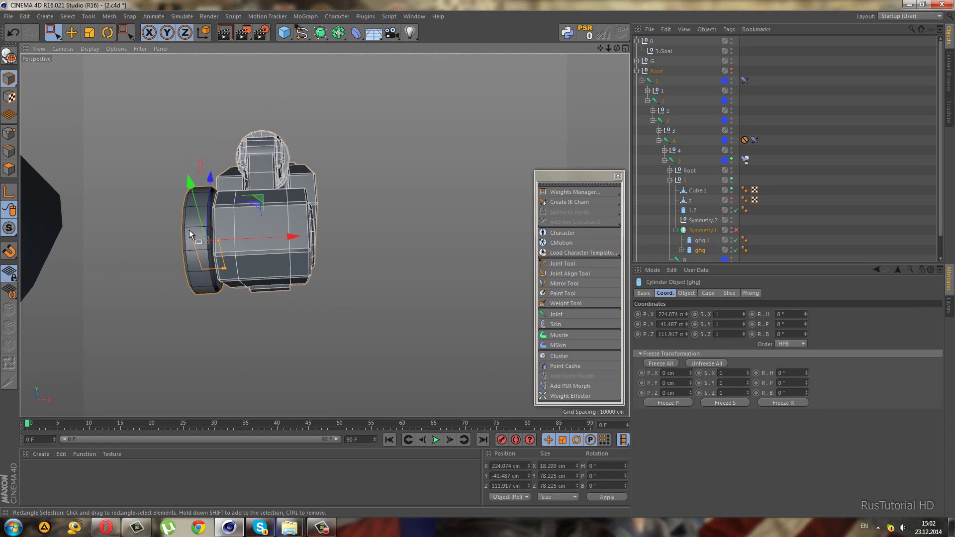
Expand ghg in the Object Manager, select g.1 and orbit the view around it.
left_click(682, 227)
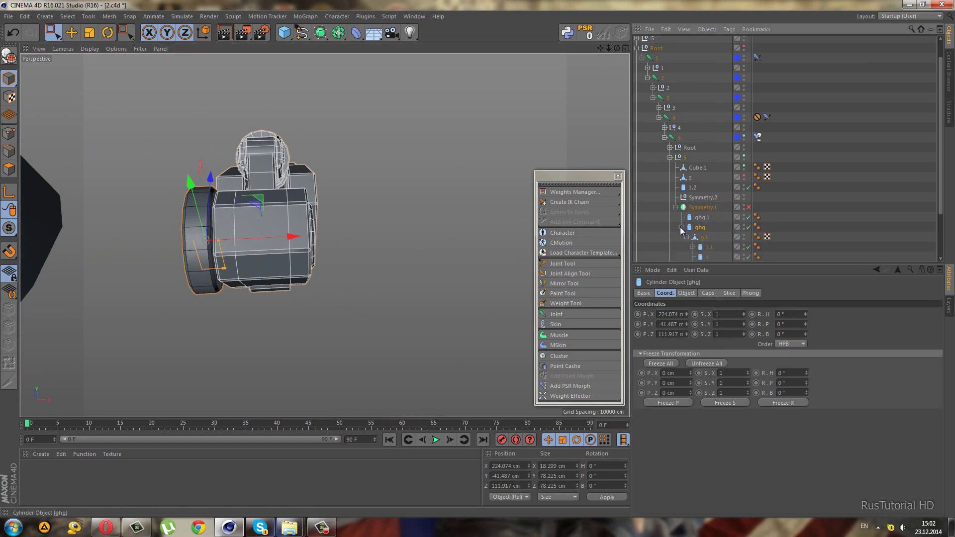
scroll(698, 199, "down", 3)
left_click(687, 178)
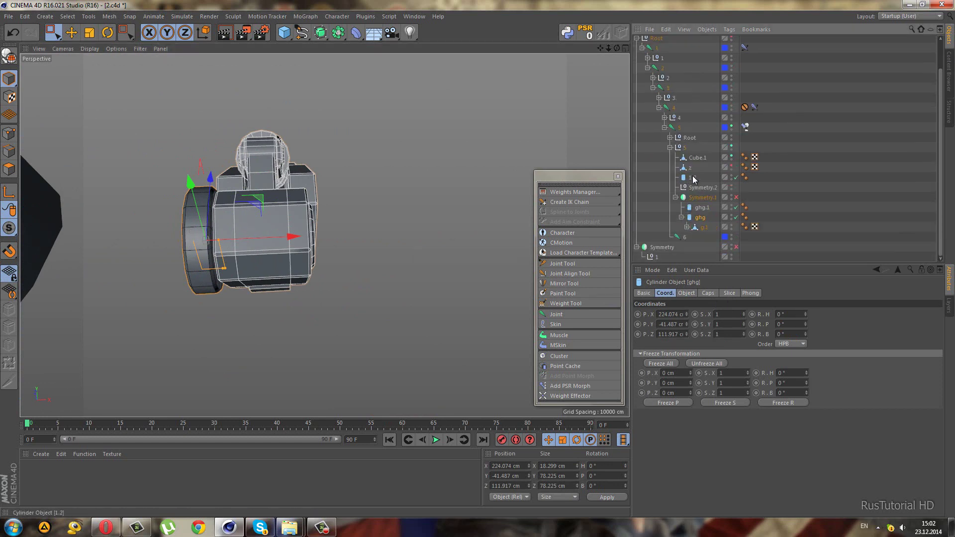
left_click(696, 228)
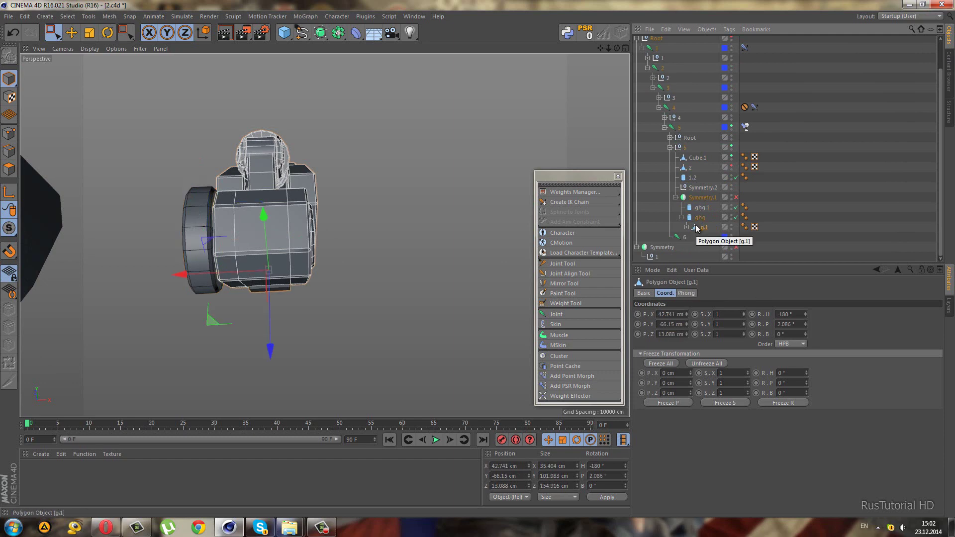
mouse_move(406, 253)
left_mouse_down("alt")
mouse_move(241, 226)
mouse_move(415, 251)
left_mouse_up("alt")
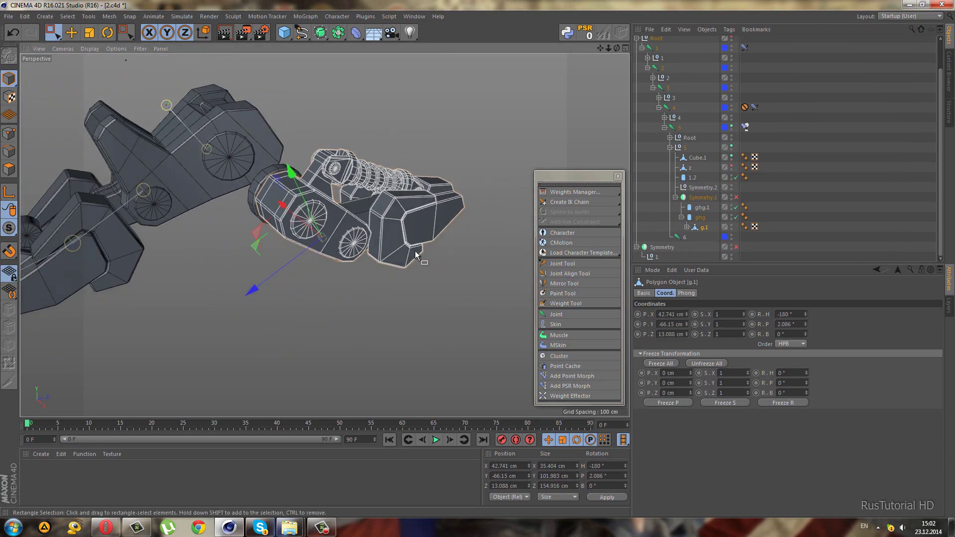
scroll(290, 227, "up", 5)
mouse_move(290, 227)
left_mouse_down("alt")
mouse_move(273, 241)
mouse_move(255, 216)
left_mouse_up("alt")
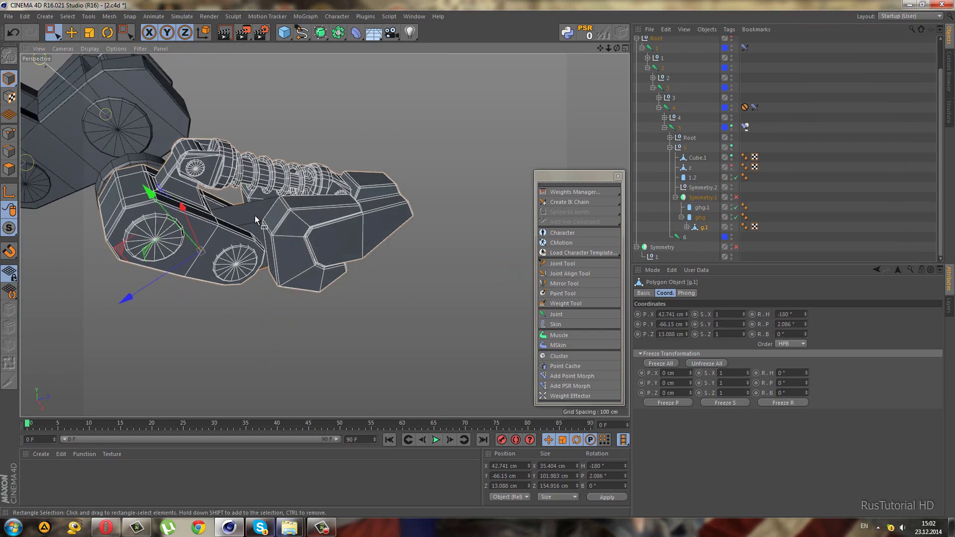
scroll(242, 214, "up", 3)
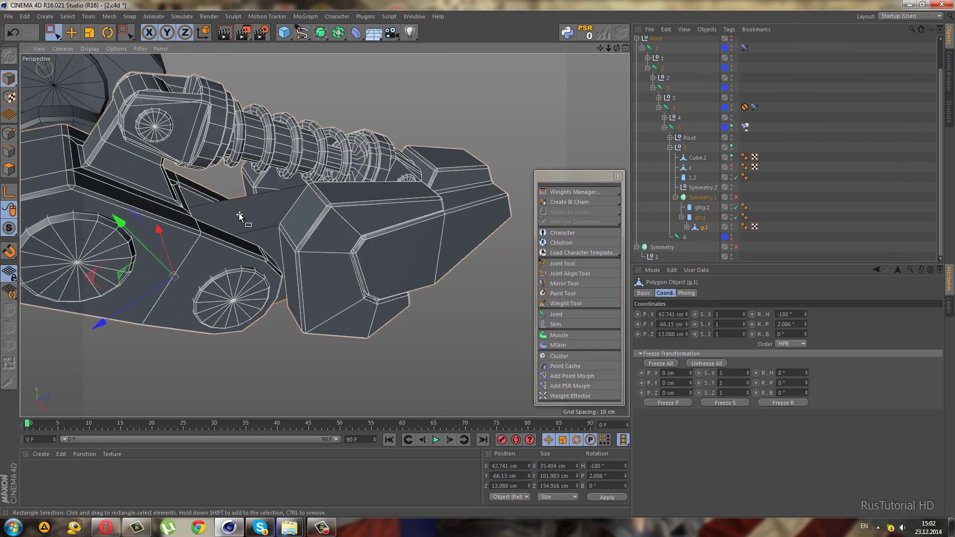
Reveal g.1's children and select 1.1, 1, Cube and Symmetry together.
left_click(688, 228)
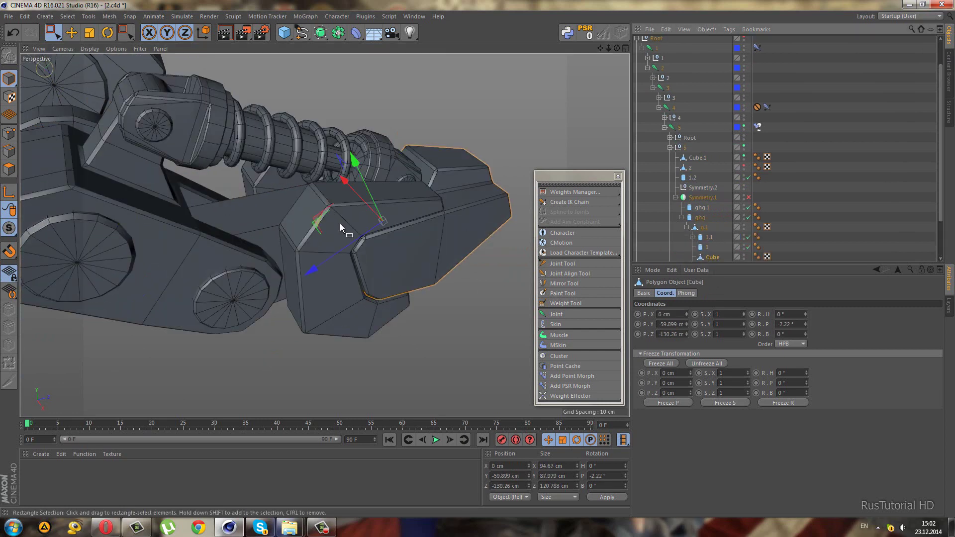
left_click_drag(248, 219, 213, 234, "alt")
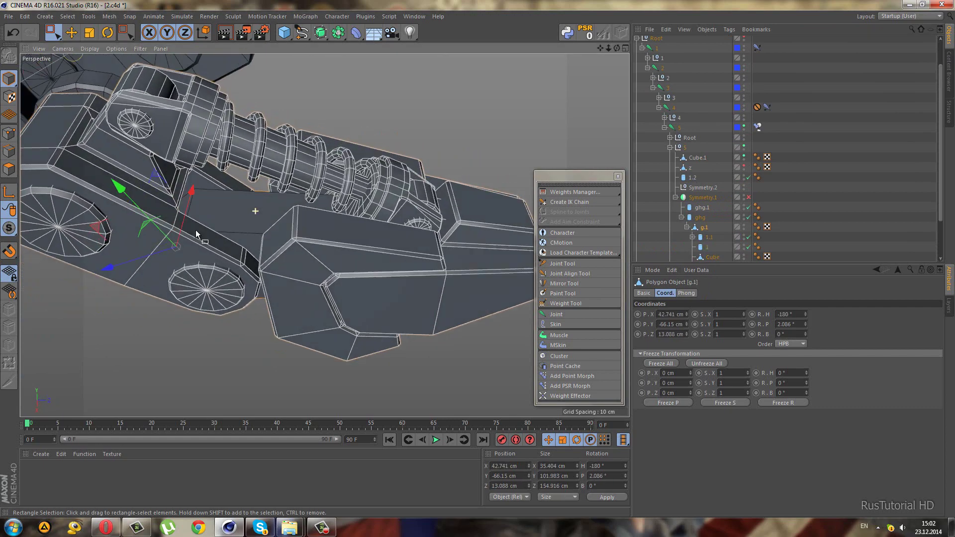
left_click(696, 238)
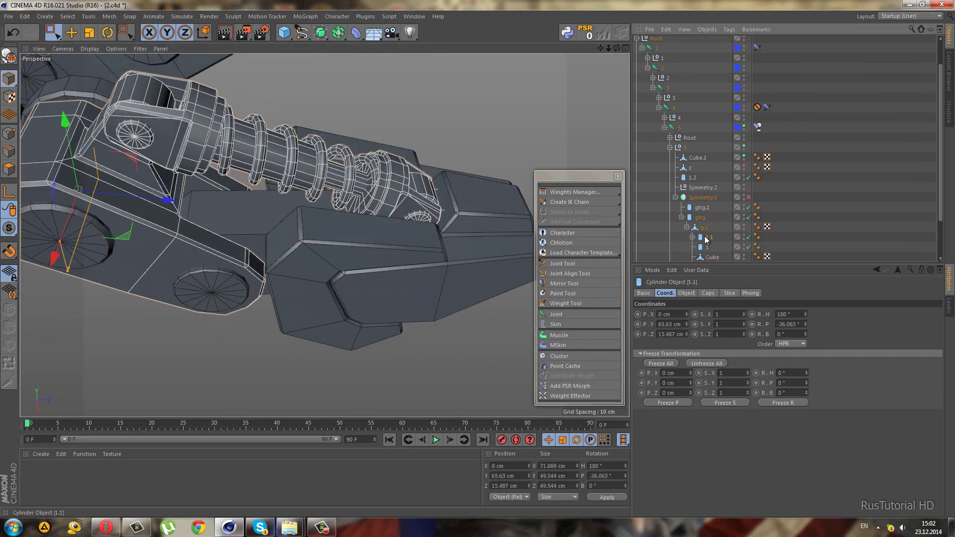
scroll(707, 234, "down", 2)
left_click(707, 221, "shift")
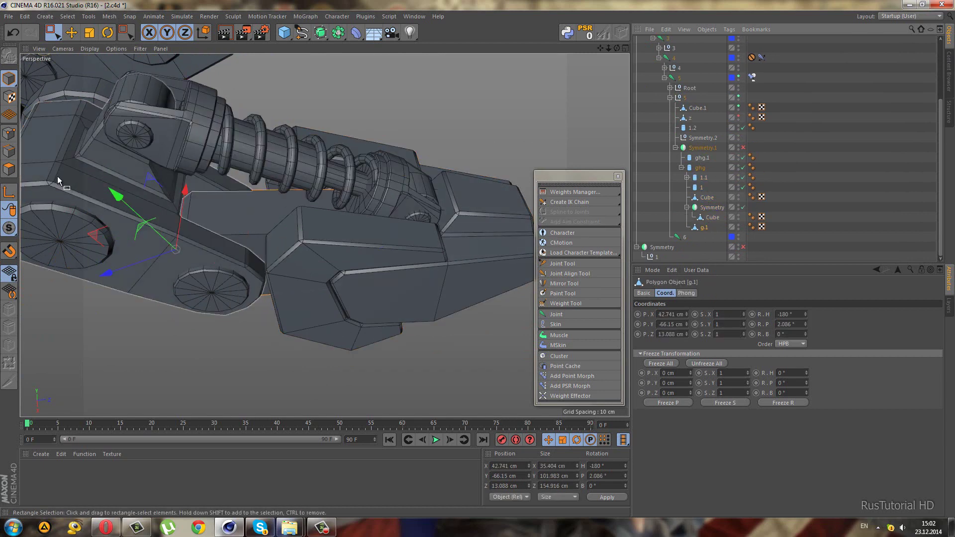
Inset the flat strip under the spring about 4.3 cm and extrude it inward as a recess.
left_click(9, 151)
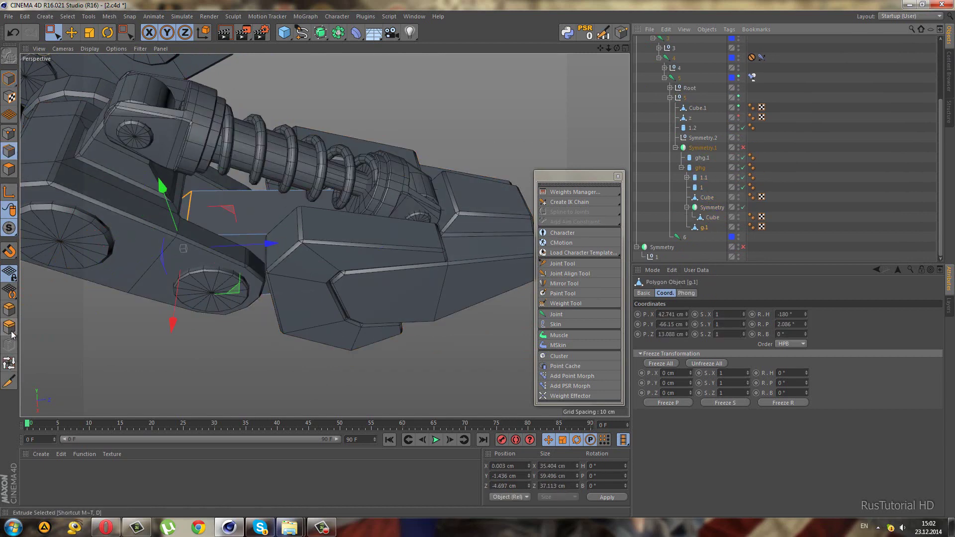
key("d")
left_click(12, 367)
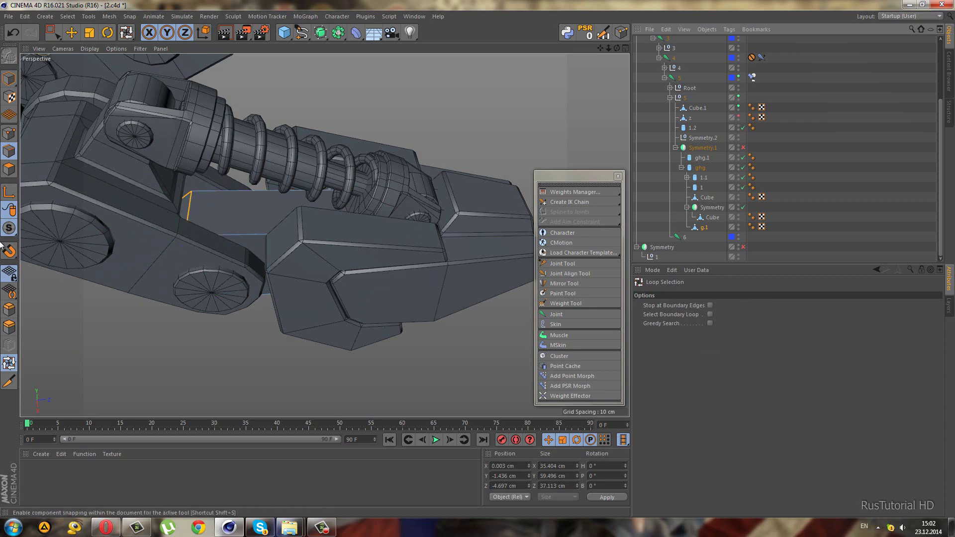
left_click(9, 169)
left_click(168, 217)
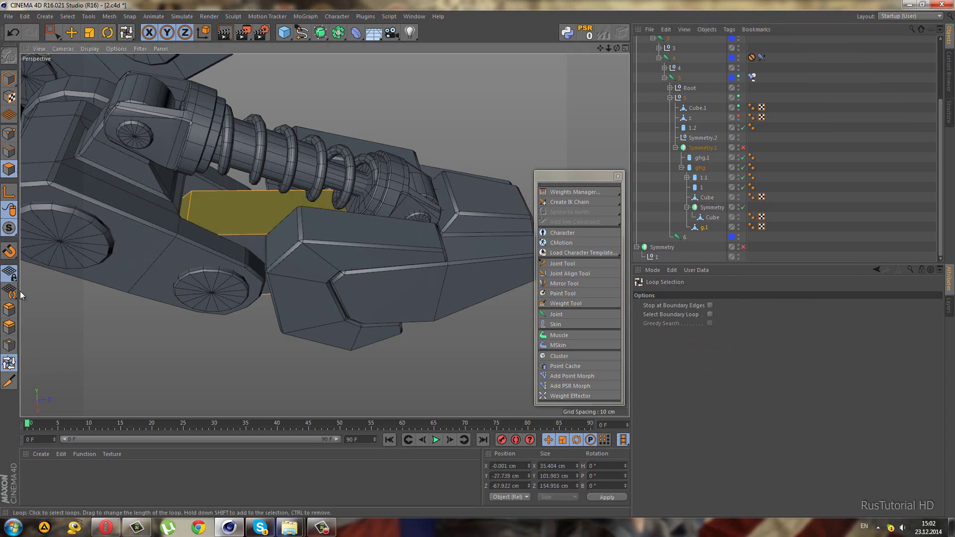
left_click(9, 343)
scroll(162, 187, "up", 3)
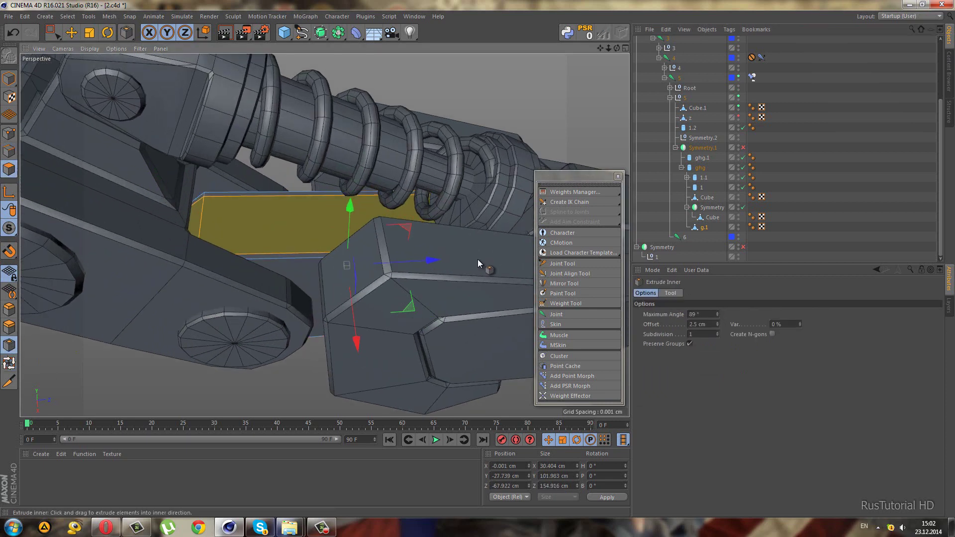
left_click_drag(477, 259, 478, 259)
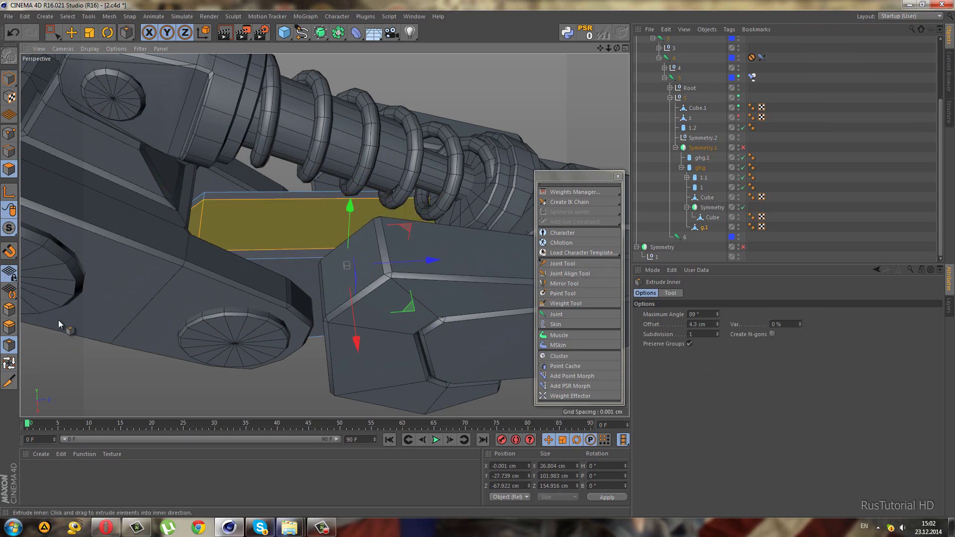
left_click(9, 327)
left_click_drag(480, 259, 477, 258)
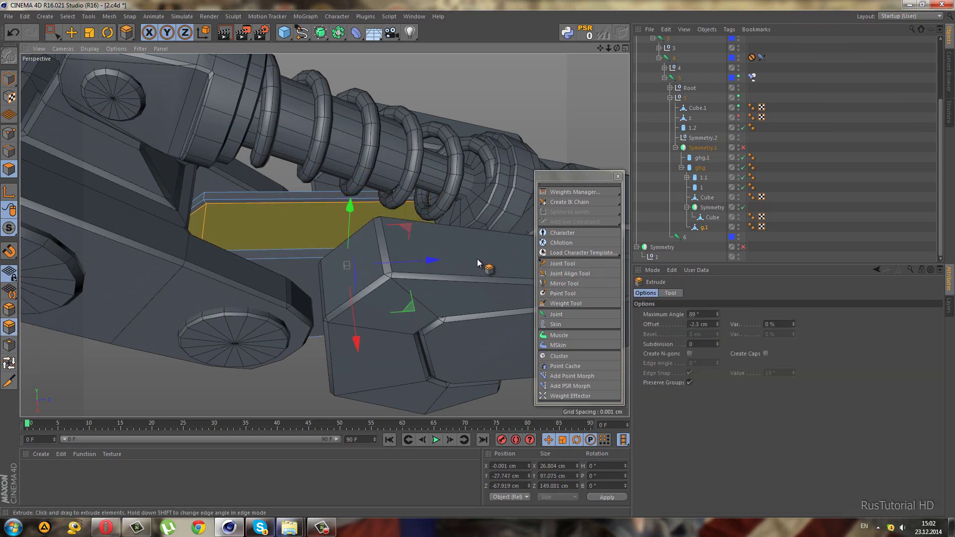
Loop-select the upper, lower and remaining rim edge loops of the recess.
left_click(9, 363)
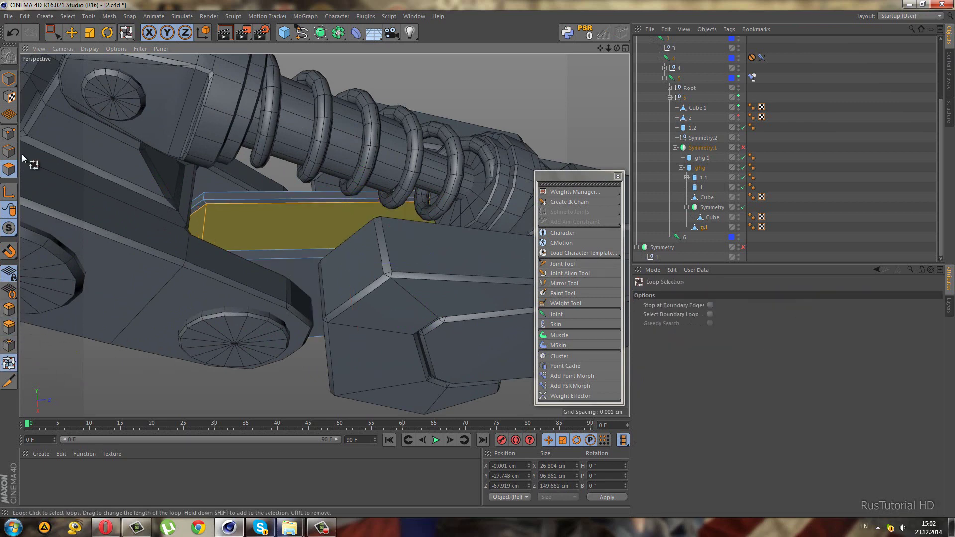
left_click(9, 151)
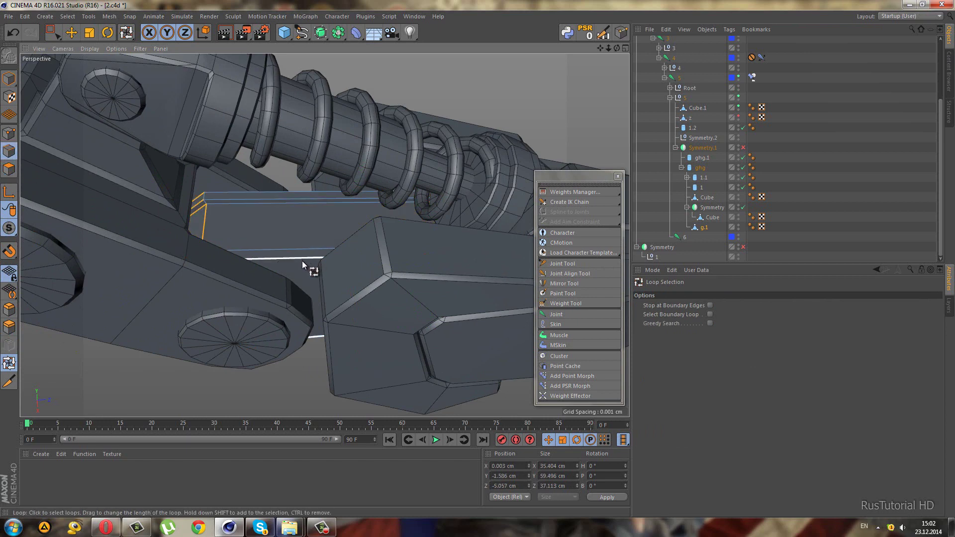
left_click(275, 203)
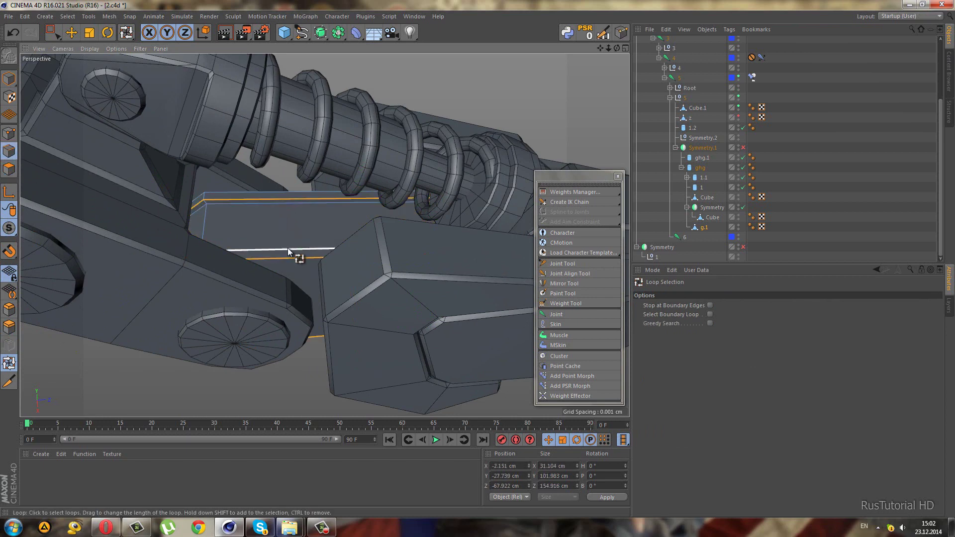
left_click(287, 249, "shift")
mouse_move(243, 217)
left_mouse_down("alt")
mouse_move(67, 196)
mouse_move(172, 216)
left_mouse_up("alt")
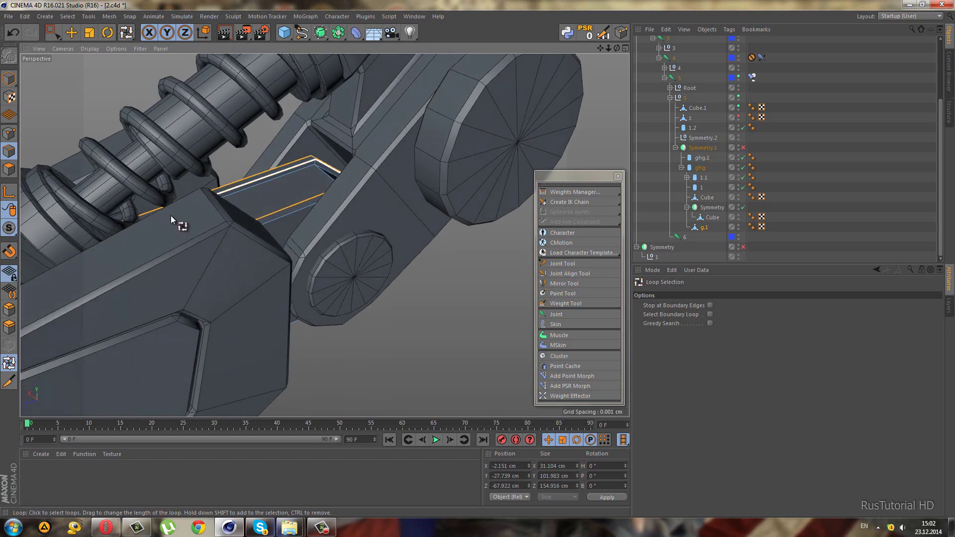
left_click(278, 225, "shift")
scroll(299, 189, "up", 3)
scroll(333, 182, "up", 3)
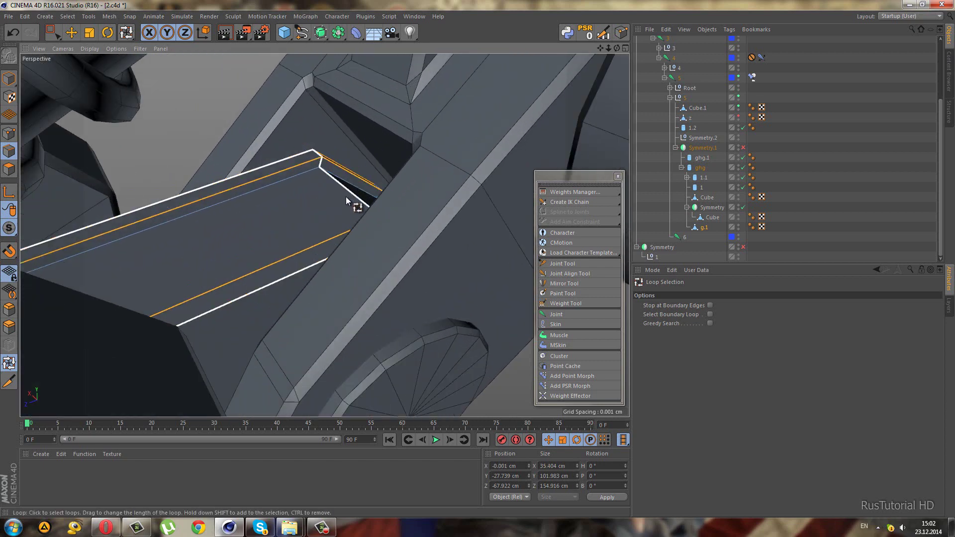
Bevel the selected rim edge loops with a 1.07 cm offset.
left_click(9, 310)
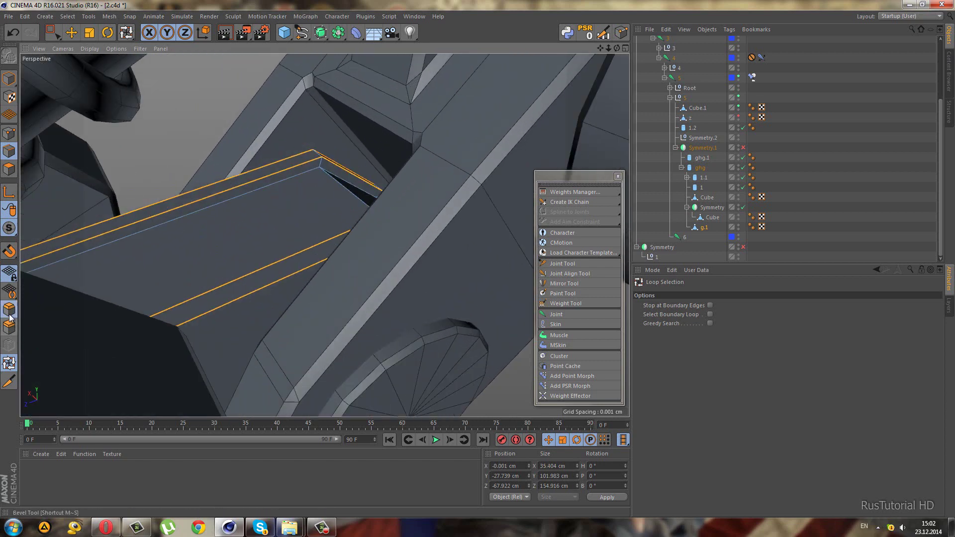
left_click_drag(477, 259, 478, 258)
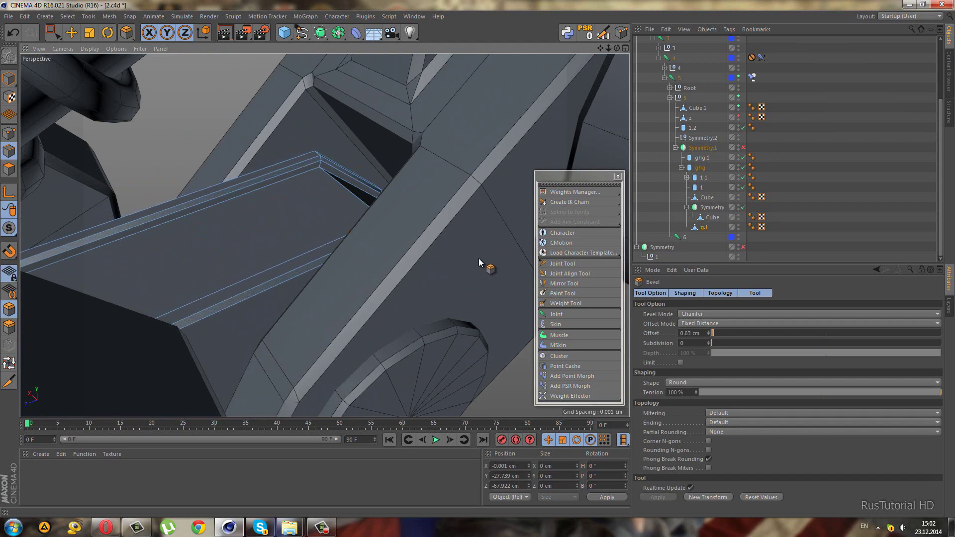
scroll(378, 249, "down", 5)
scroll(299, 239, "down", 4)
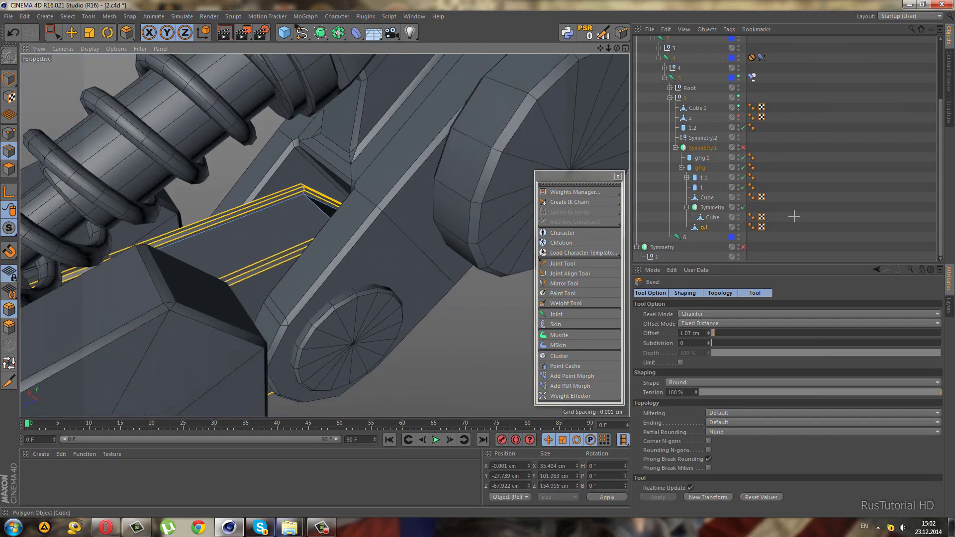
mouse_move(456, 256)
left_mouse_down("alt")
mouse_move(266, 222)
mouse_move(429, 309)
mouse_move(545, 187)
mouse_move(416, 249)
mouse_move(399, 273)
mouse_move(94, 84)
left_mouse_up("alt")
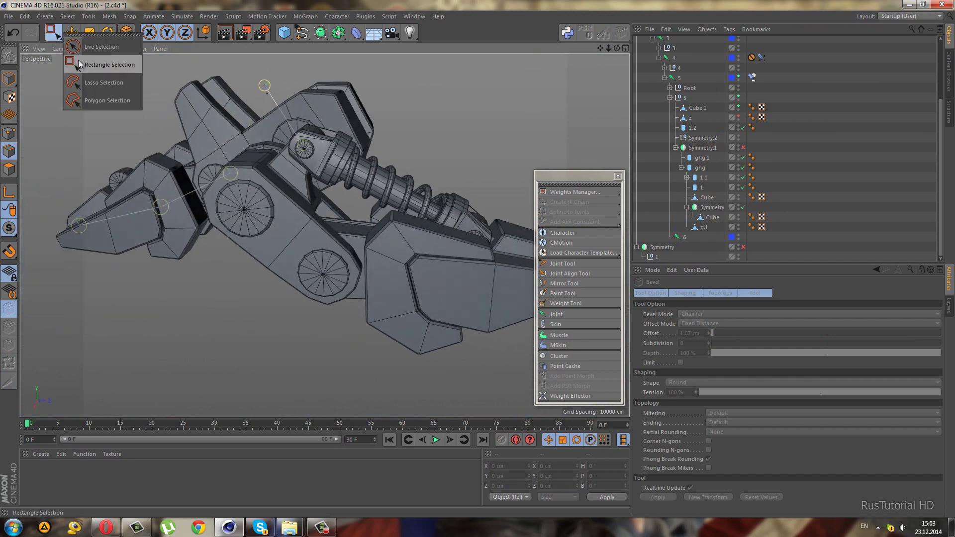
Switch to Rectangle Selection, bring the leg into view and select spring cylinder 1.1.
left_click_drag(53, 33, 99, 62)
mouse_move(192, 303)
left_mouse_down("alt")
mouse_move(325, 302)
mouse_move(309, 294)
mouse_move(285, 306)
left_mouse_up("alt")
scroll(309, 312, "up", 2)
scroll(307, 315, "up", 1)
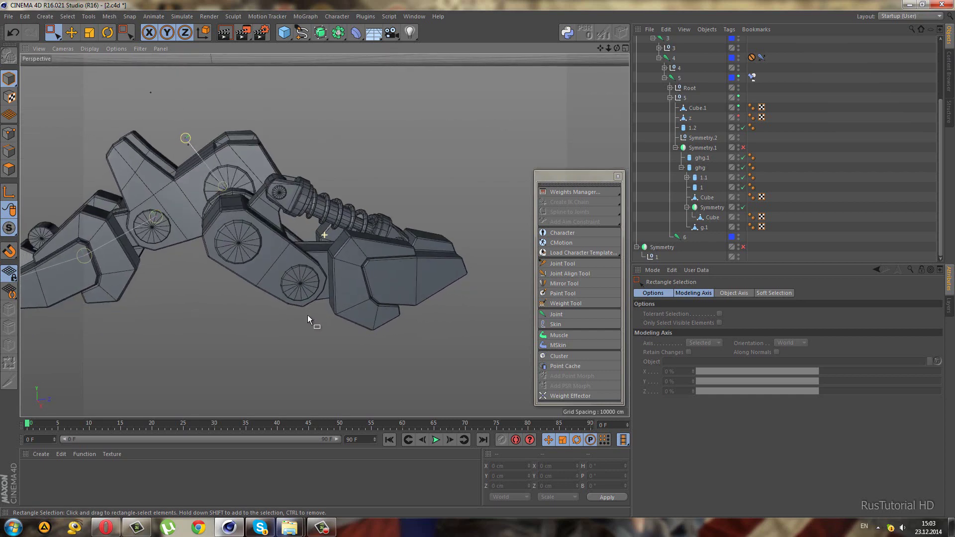
scroll(309, 315, "up", 1)
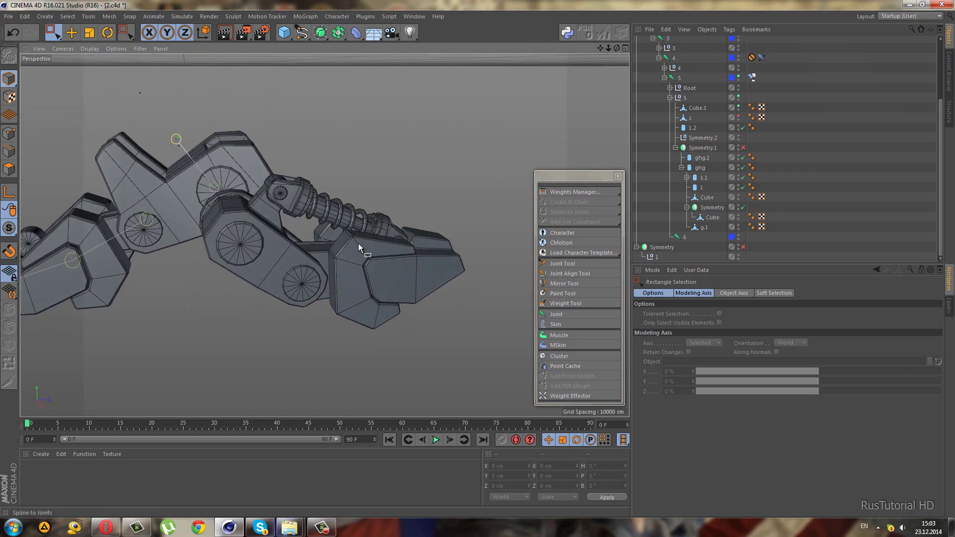
left_click(240, 249)
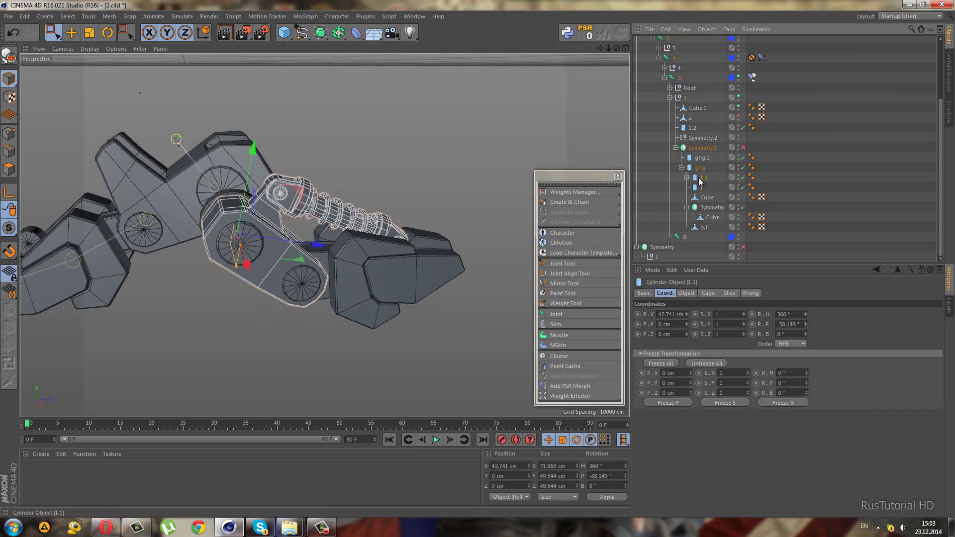
scroll(699, 181, "up", 1)
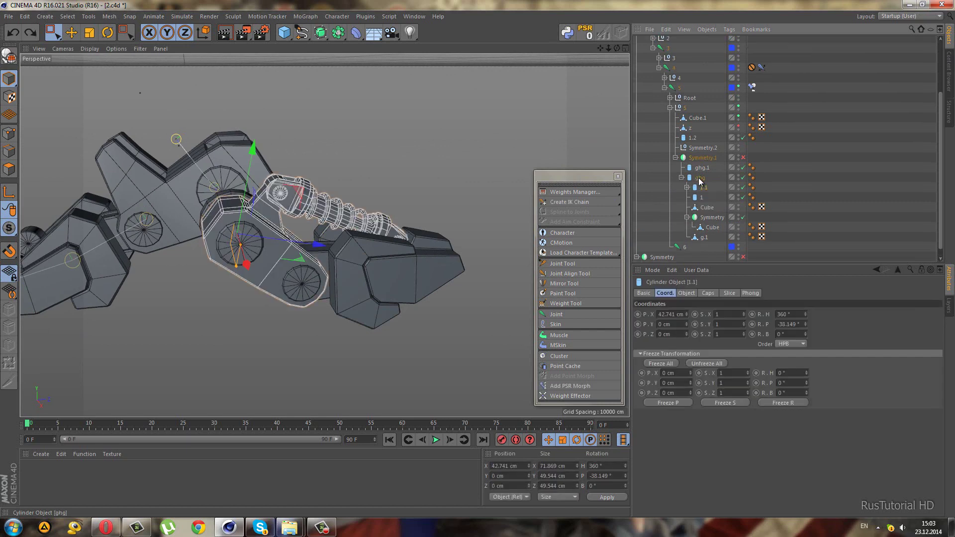
Toggle between four views and the Right view, selecting null 0 and cylinder 1.1.
left_click(308, 321)
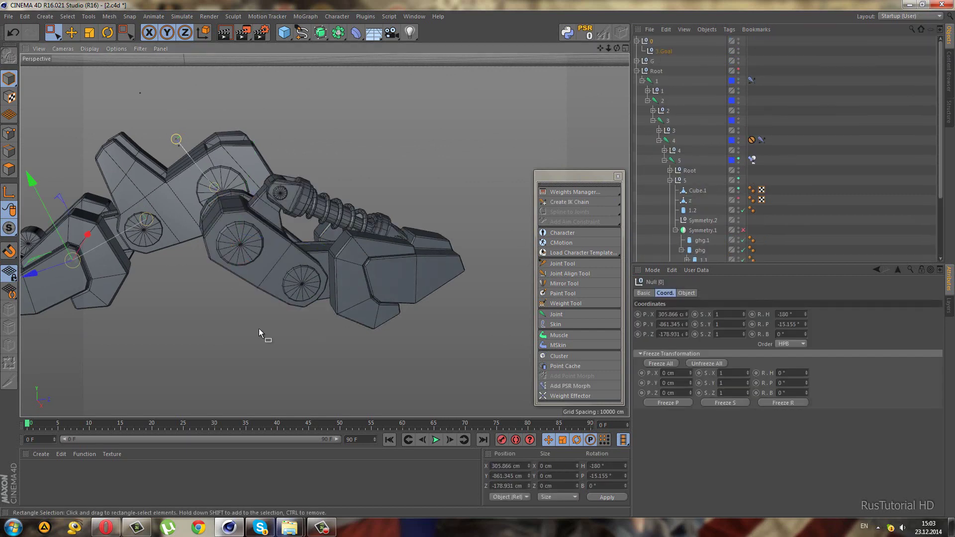
middle_click(258, 329)
middle_click(226, 332)
scroll(261, 285, "down", 3)
scroll(405, 272, "down", 2)
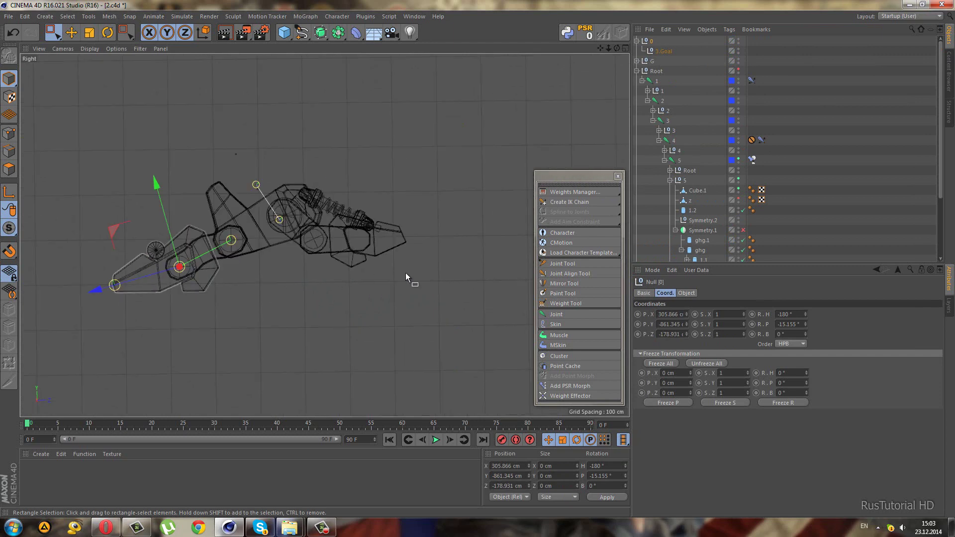
scroll(307, 288, "up", 2)
scroll(231, 246, "up", 5)
scroll(230, 247, "up", 2)
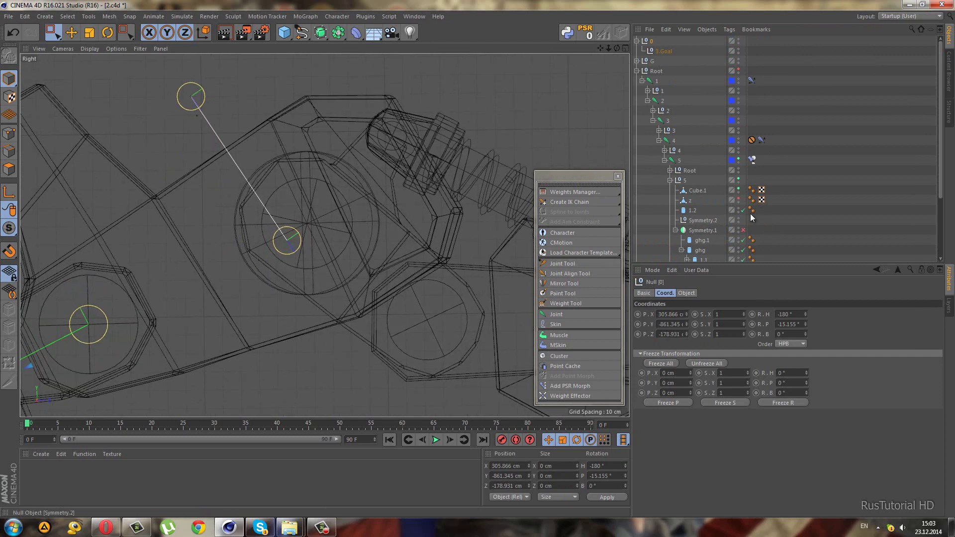
left_click(386, 261)
middle_click(386, 261)
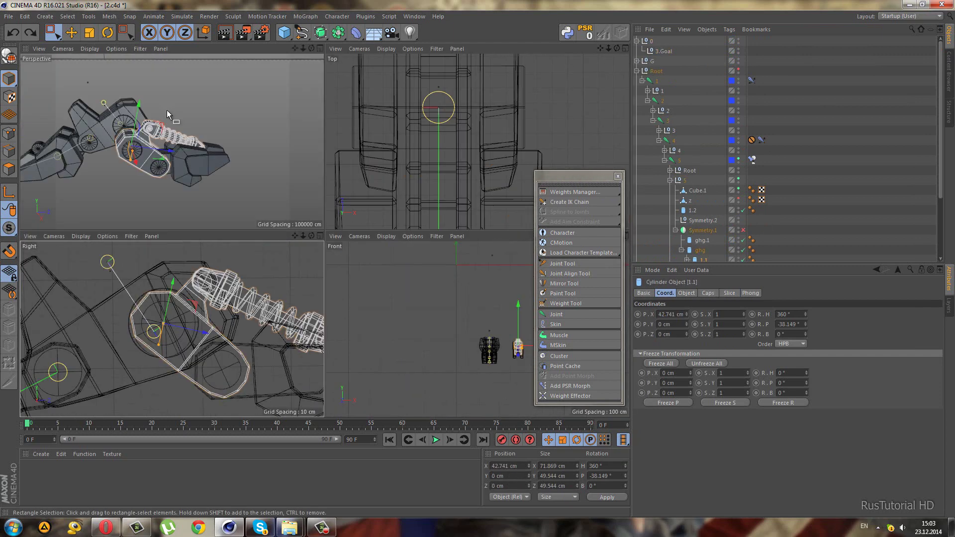
Expand cylinder 1.1 and its child 1 in the hierarchy, then maximize the Right view.
left_click(719, 234)
scroll(699, 230, "down", 2)
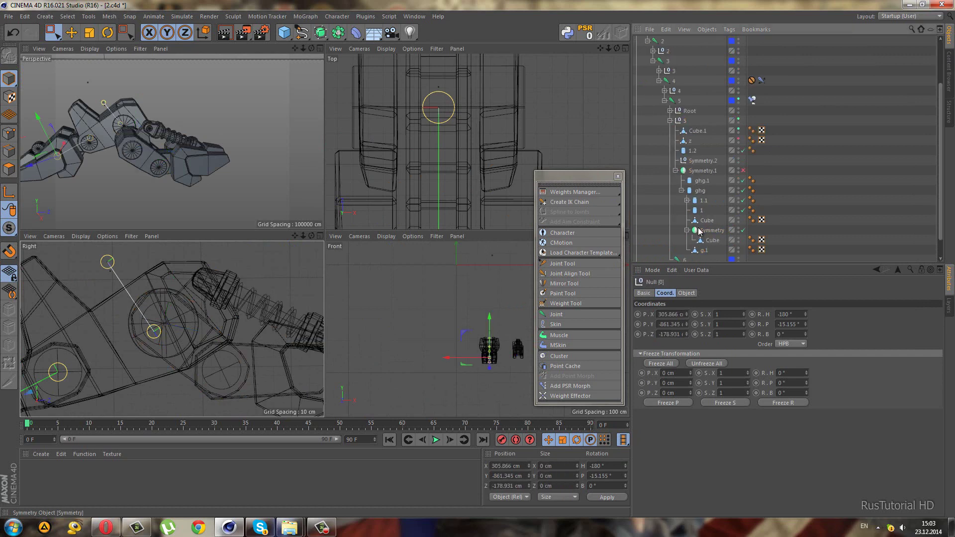
left_click(703, 200)
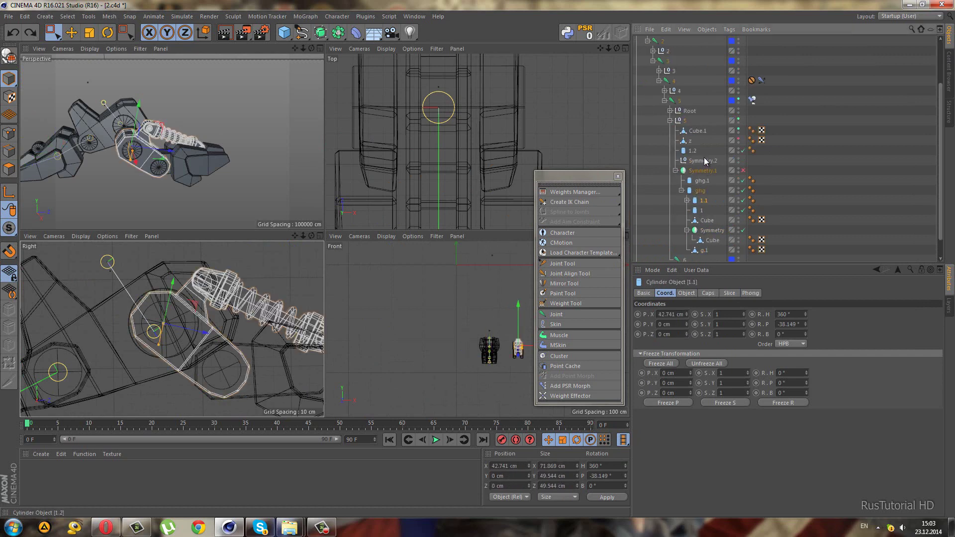
left_click(687, 201)
left_click(693, 210)
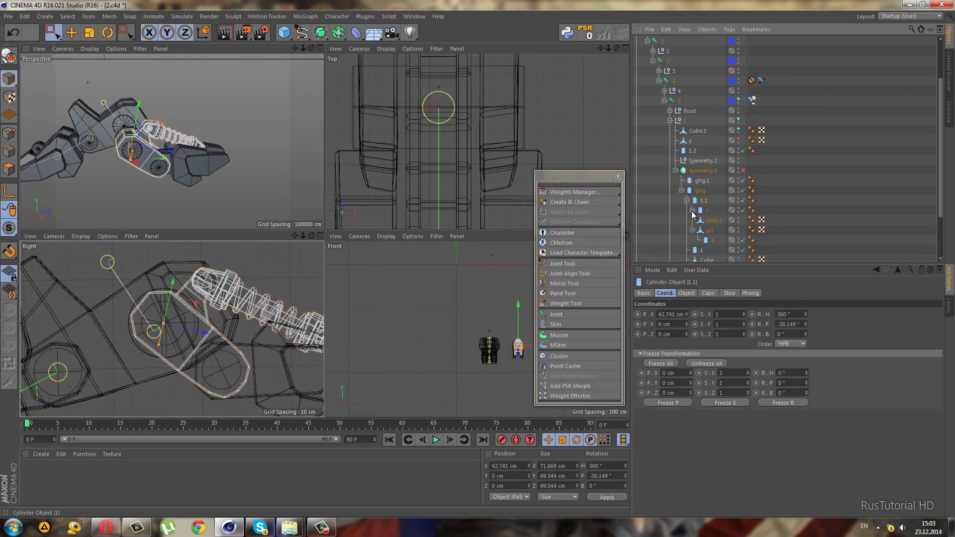
scroll(232, 305, "up", 3)
left_click(208, 355)
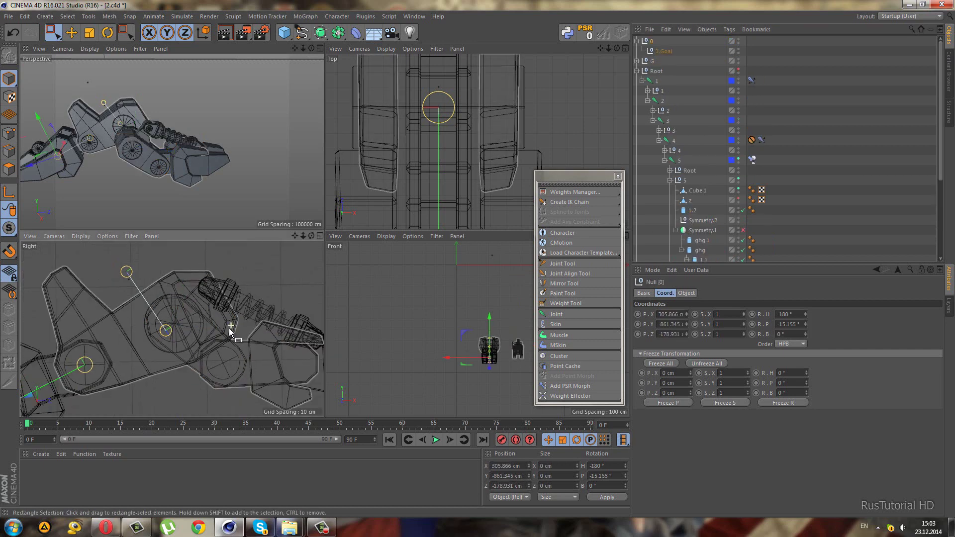
middle_click(229, 316)
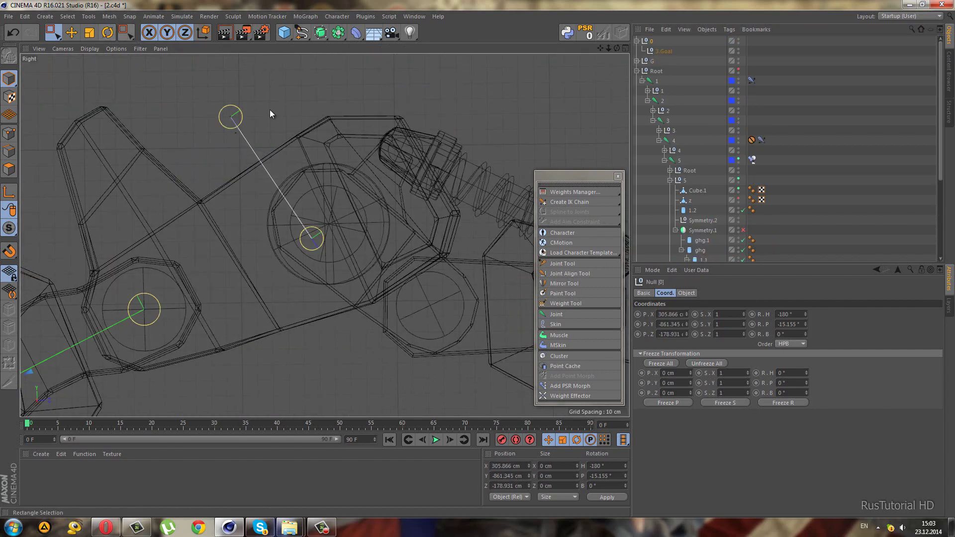
Draw a joint chain with the Joint Tool from the pivot centre through the wheel to the claw tip.
left_click(562, 264)
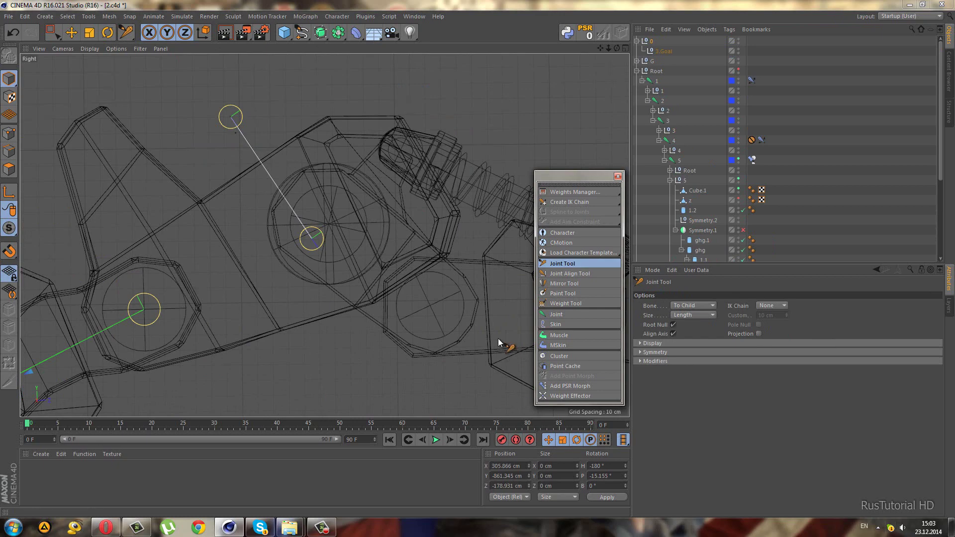
left_click(332, 284)
scroll(333, 238, "up", 3)
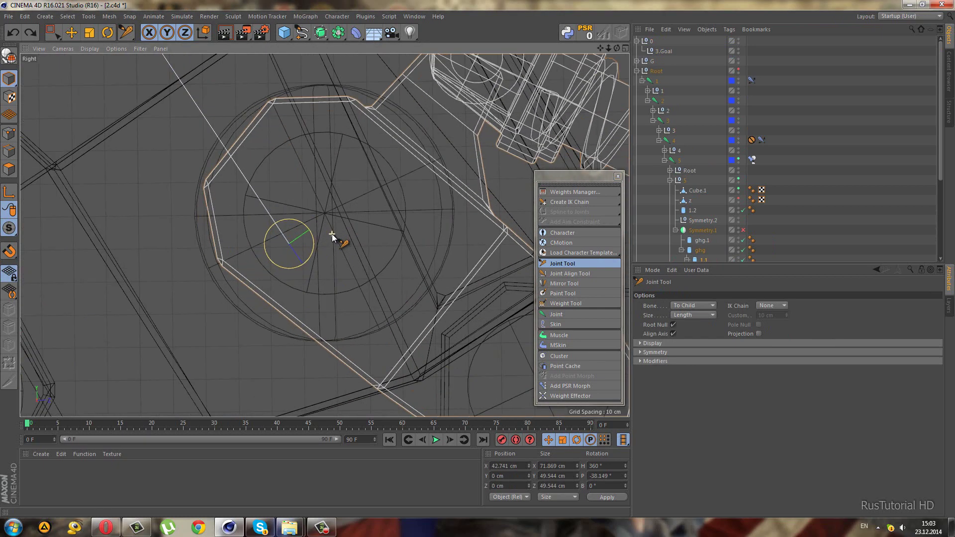
scroll(333, 227, "up", 2)
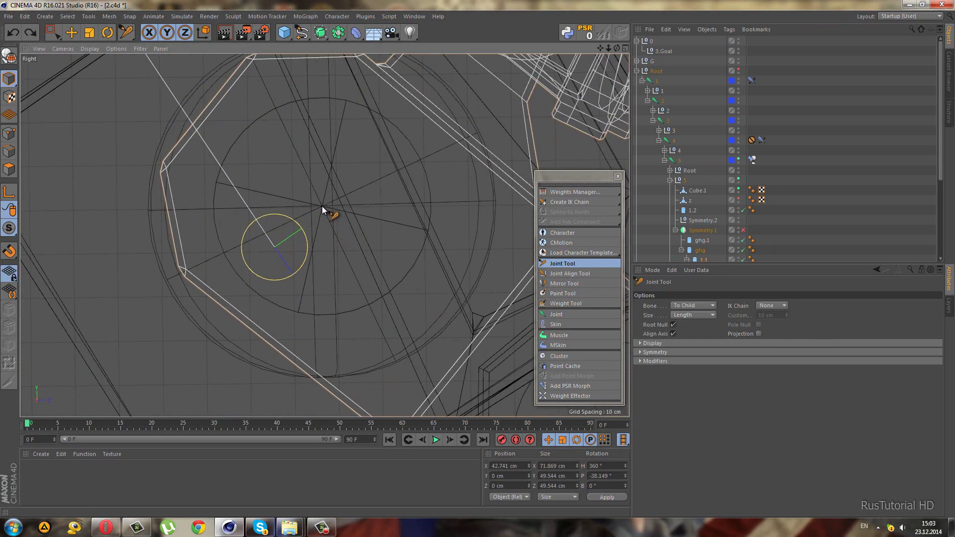
left_click(323, 210, "ctrl")
scroll(263, 221, "down", 3)
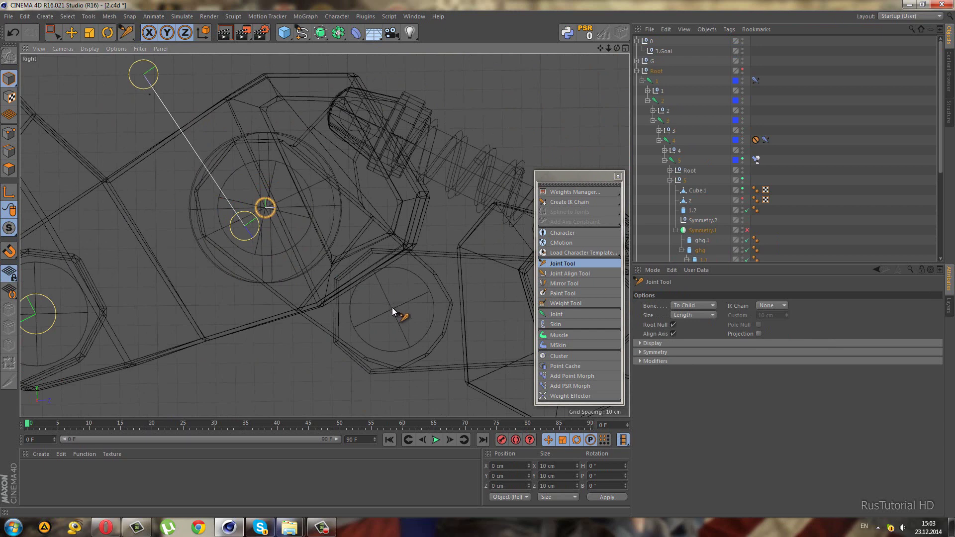
left_click(392, 312, "ctrl")
scroll(171, 184, "down", 3)
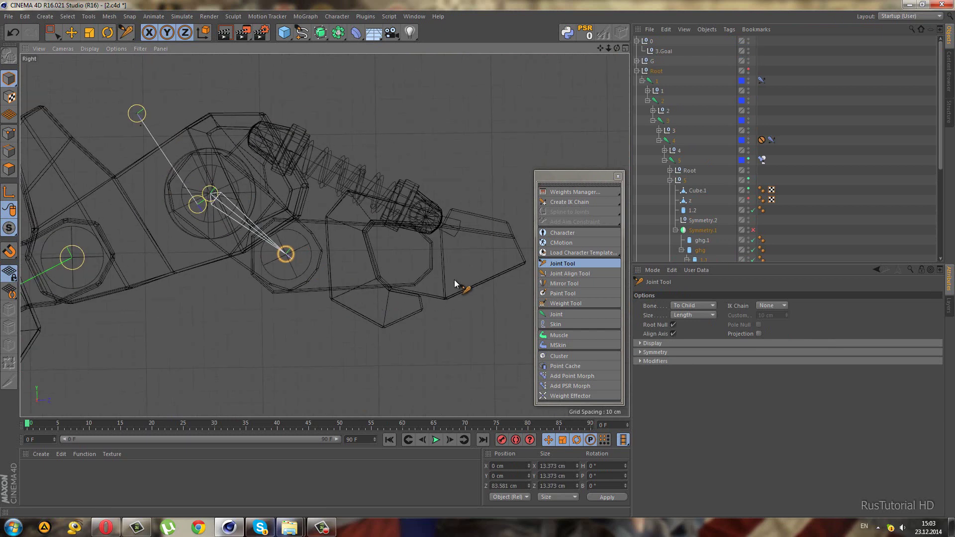
left_click(518, 261, "ctrl")
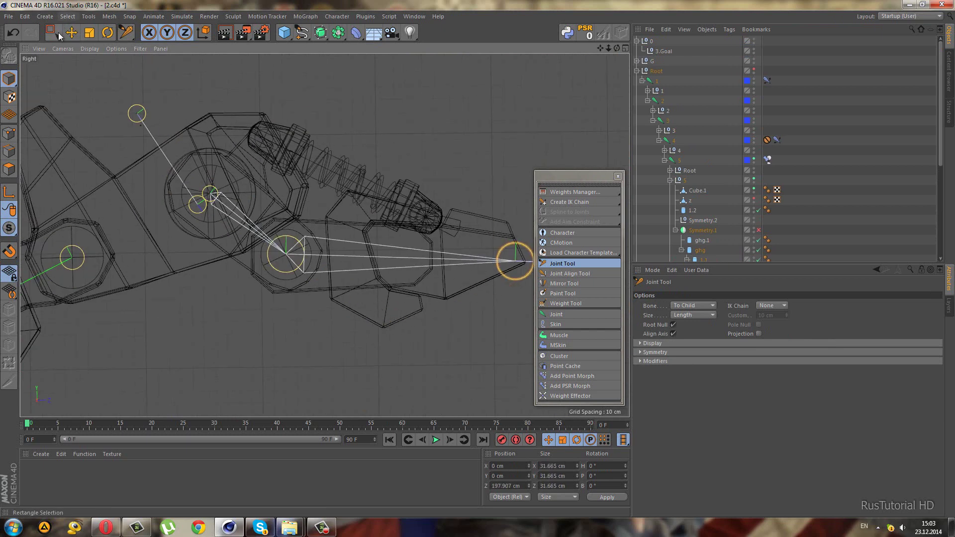
key("space")
Nudge the new chain's Root joint onto the pivot centre and frame it.
scroll(691, 254, "down", 3)
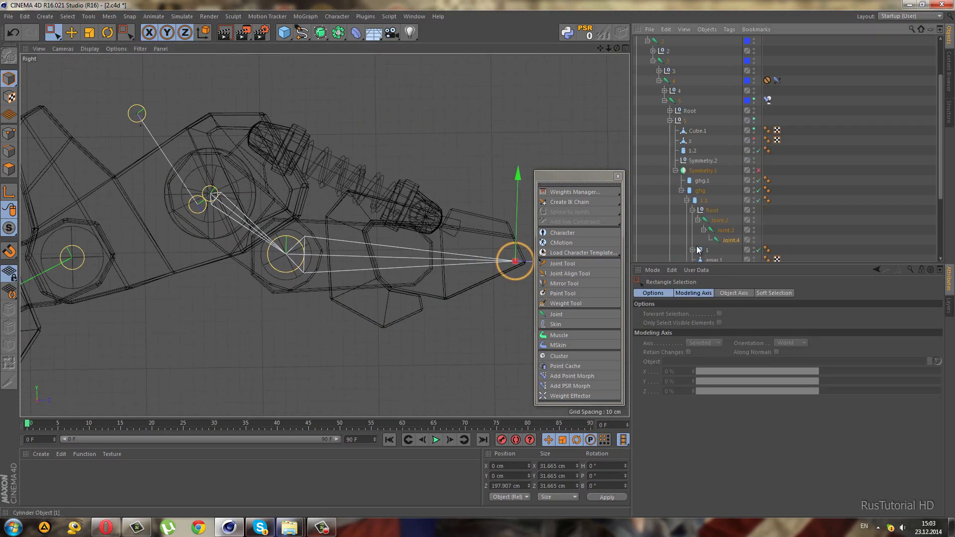
left_click(710, 211)
scroll(198, 176, "up", 2)
scroll(199, 176, "up", 2)
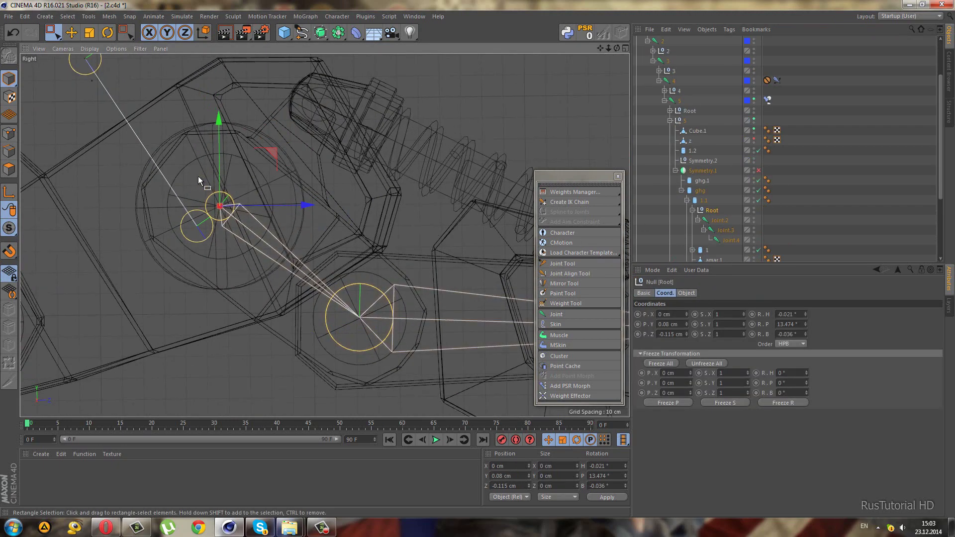
scroll(219, 226, "up", 2)
scroll(220, 226, "up", 2)
scroll(216, 244, "up", 2)
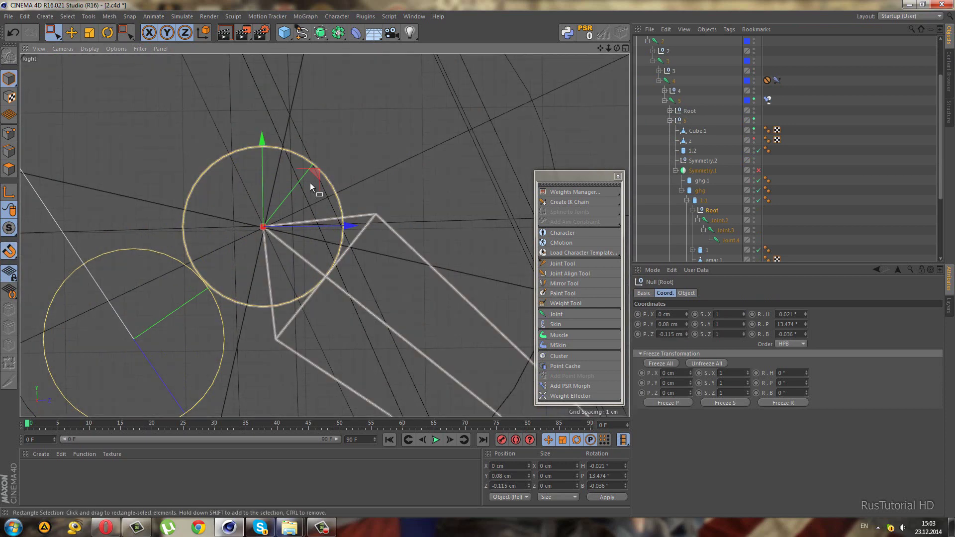
left_click_drag(315, 180, 316, 179)
scroll(196, 205, "down", 3)
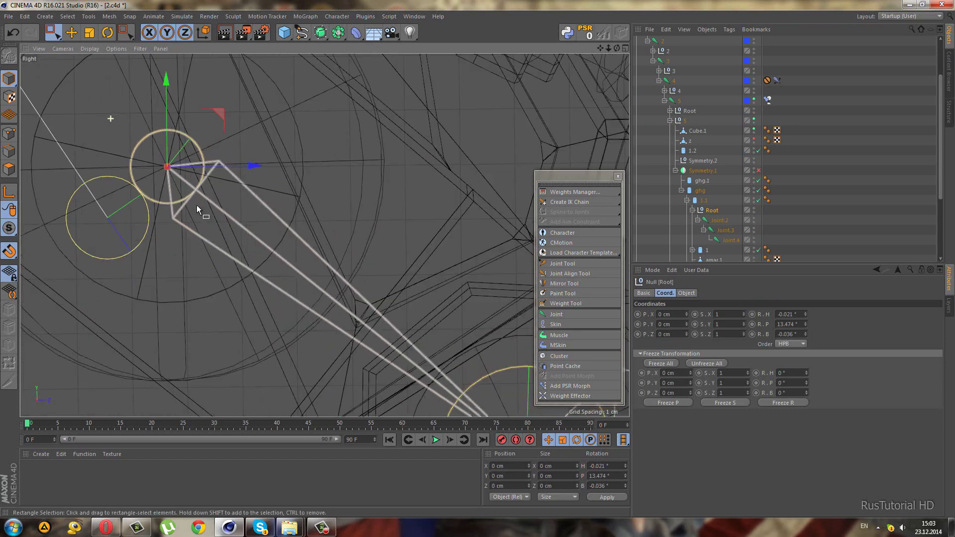
key("o")
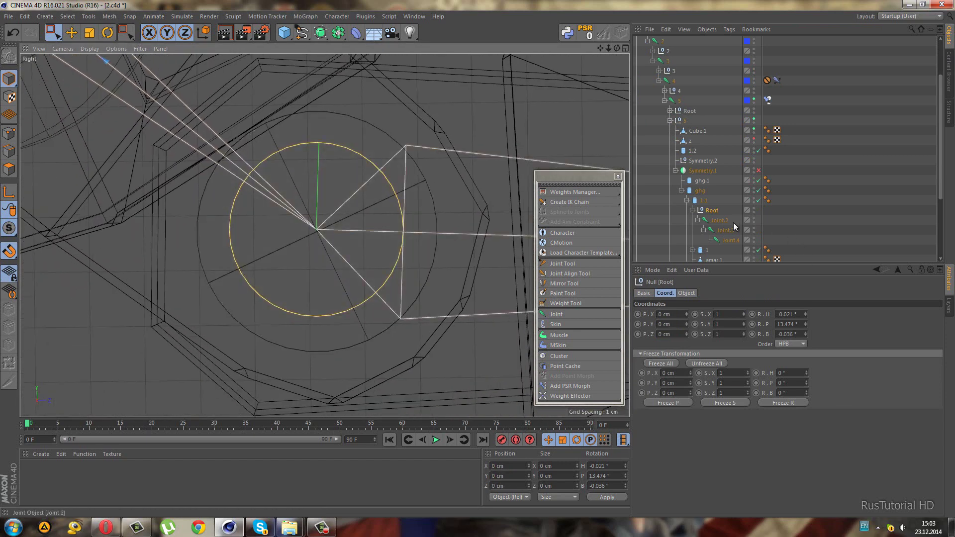
Move Joint.3 onto its wheel centre and Joint.4 onto the claw tip (Z 201.126 cm).
left_click(728, 231)
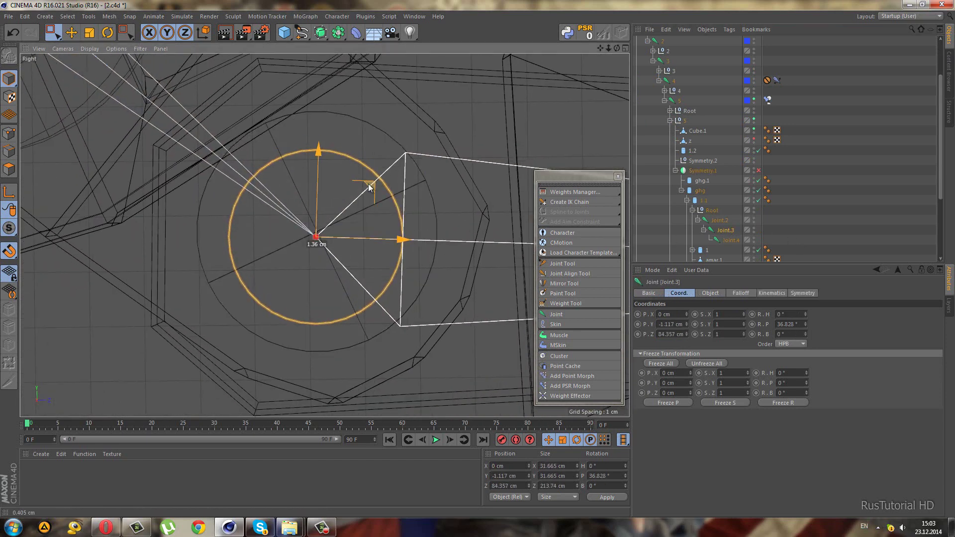
left_click_drag(368, 184, 365, 174)
mouse_move(366, 175)
right_mouse_down("alt")
mouse_move(190, 189)
mouse_move(225, 202)
mouse_move(52, 235)
right_mouse_up("alt")
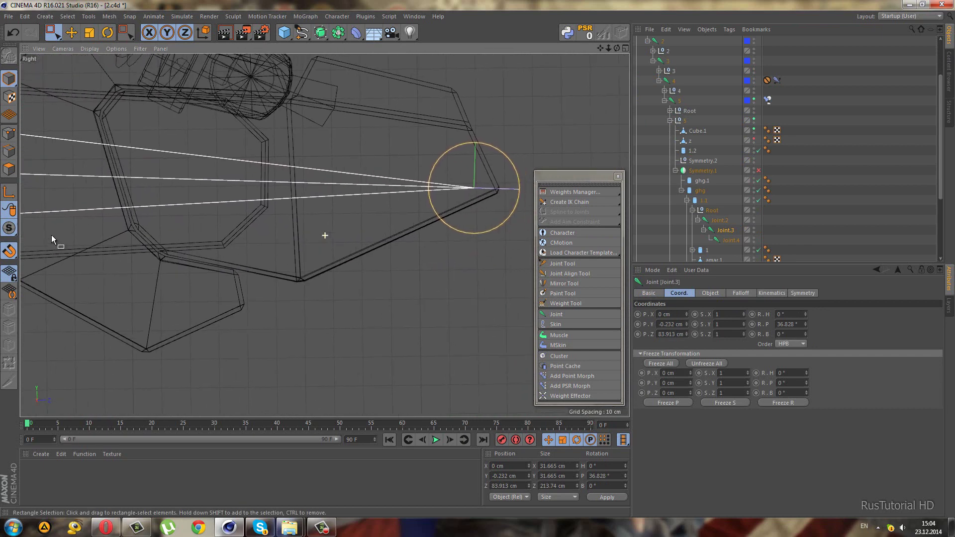
left_click(731, 240)
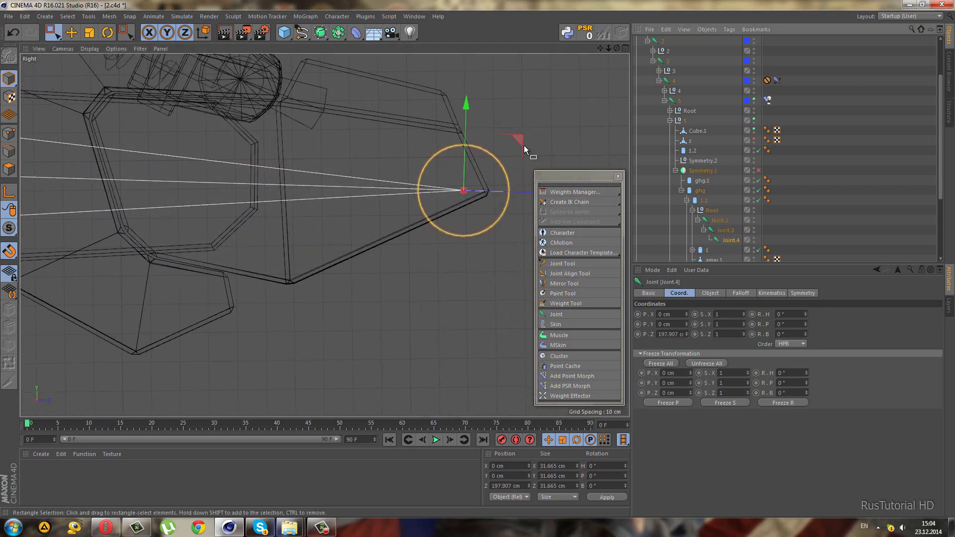
left_click_drag(524, 145, 527, 138)
scroll(506, 201, "down", 3)
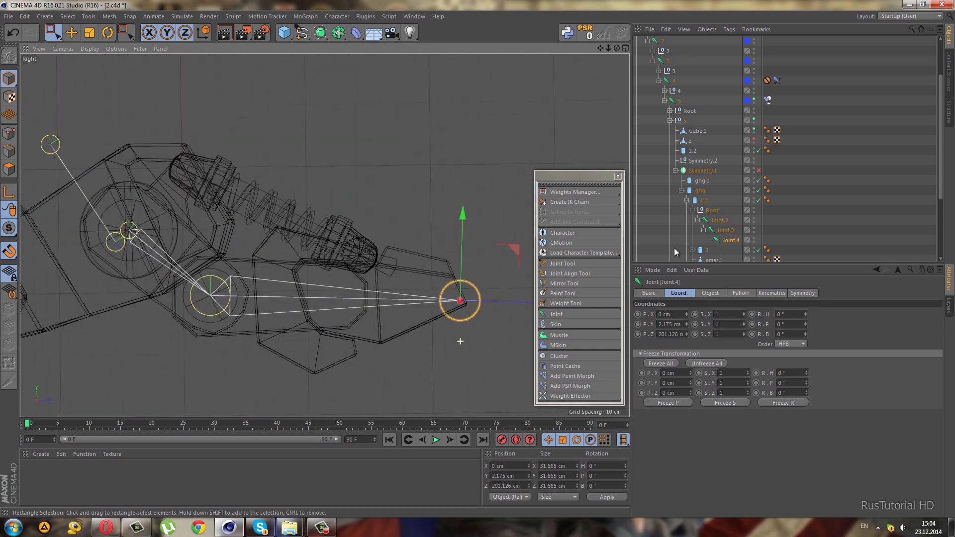
left_click(717, 221, "ctrl")
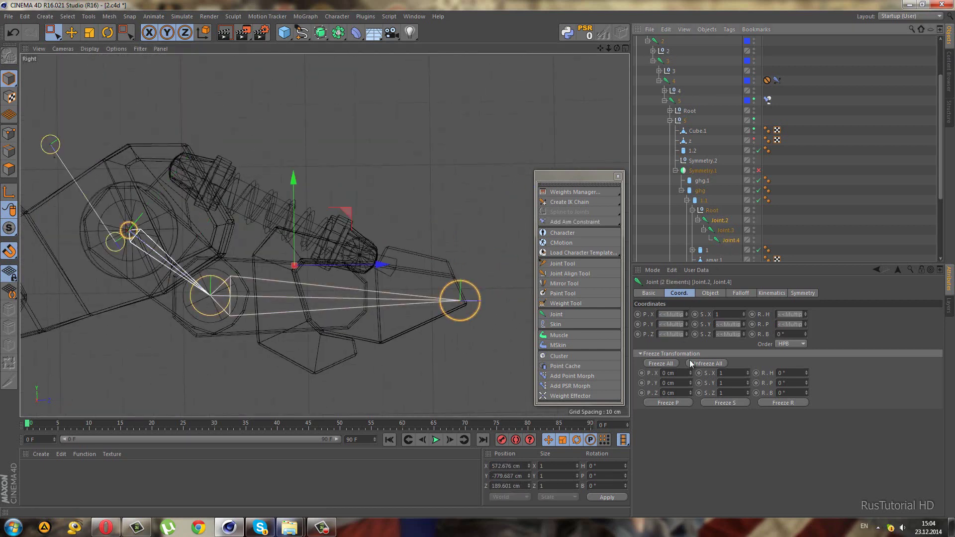
Set the selected joints' Bone Display to Line and put Joint.2, Joint.3 and Joint.4 on the blue layer.
left_click(711, 294)
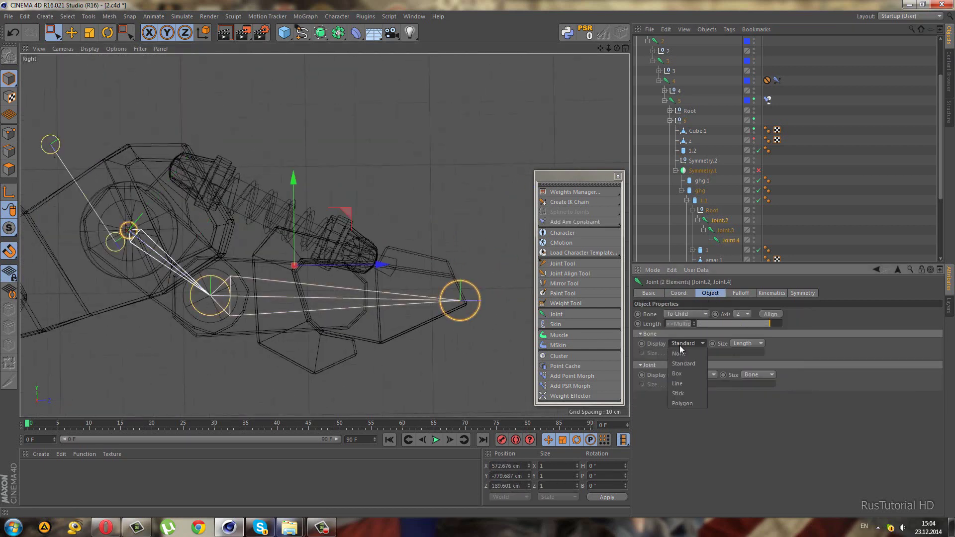
left_click(685, 384)
right_click(750, 220)
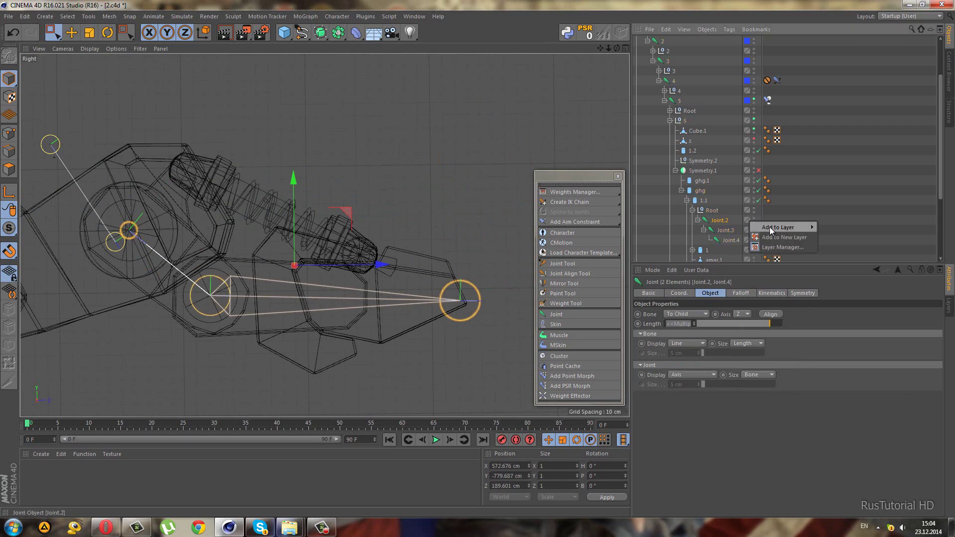
left_click(830, 227)
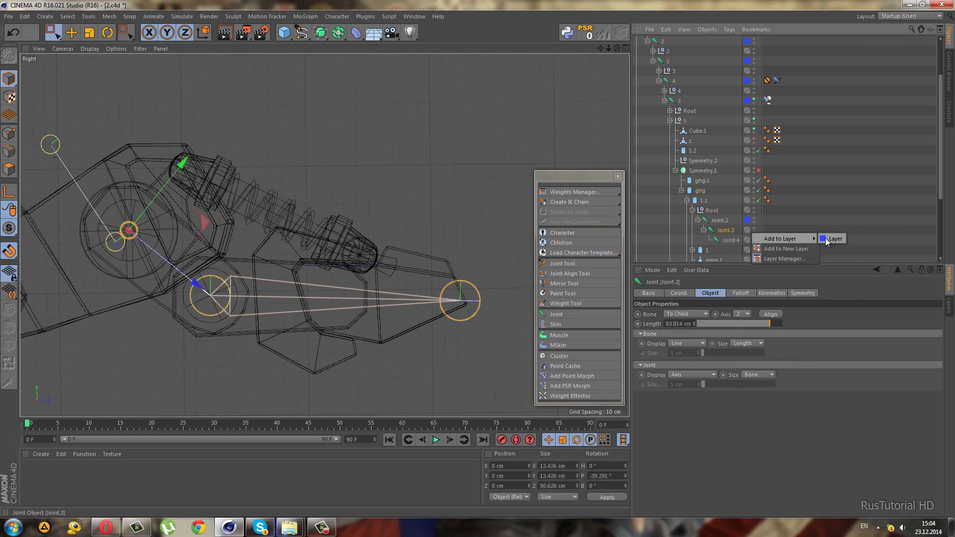
left_click(830, 238)
right_click(749, 240)
left_click(831, 246)
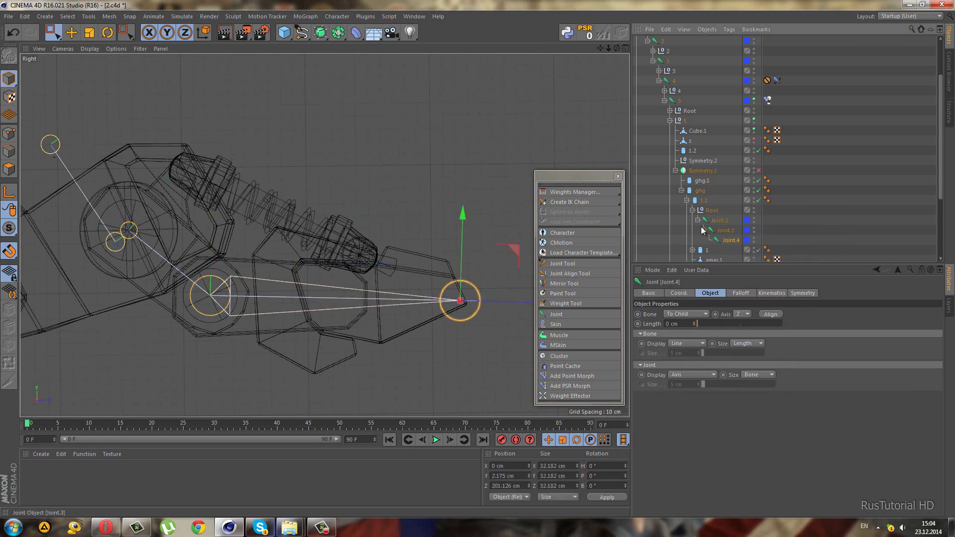
Set Joint.3's bone display to Line and maximize the shaded Perspective view.
scroll(704, 230, "down", 5)
scroll(156, 133, "down", 2)
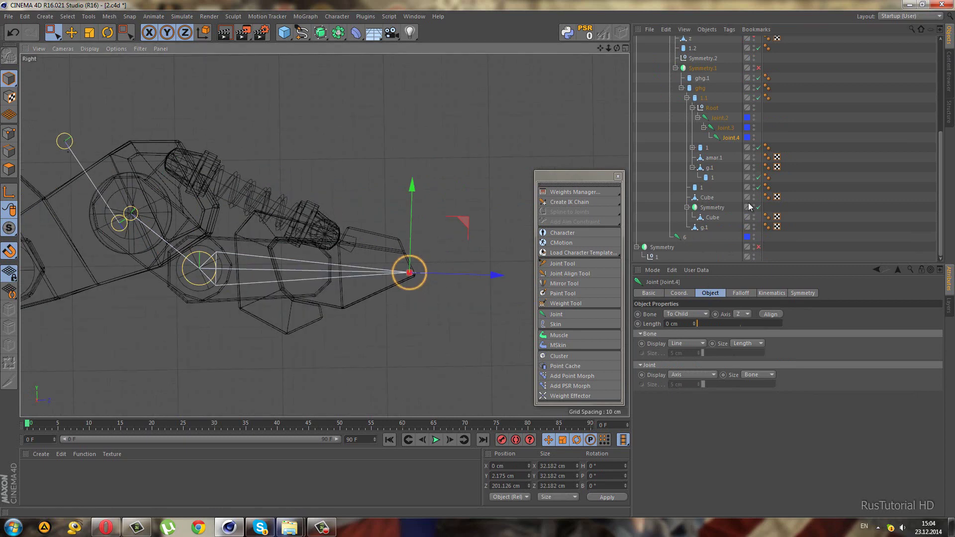
left_click(723, 128)
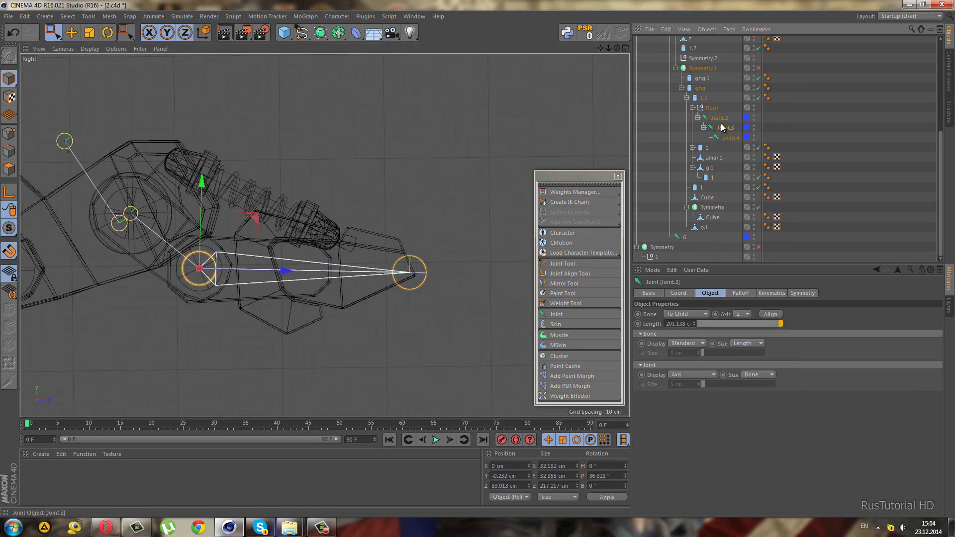
left_click(719, 118)
left_click(722, 128)
left_click(695, 344)
left_click(682, 383)
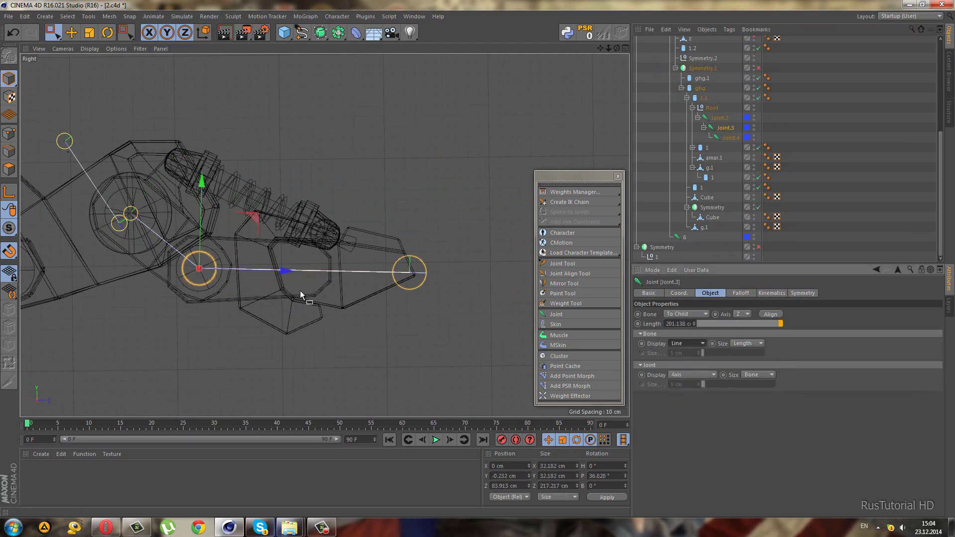
middle_click(300, 291)
middle_click(211, 147)
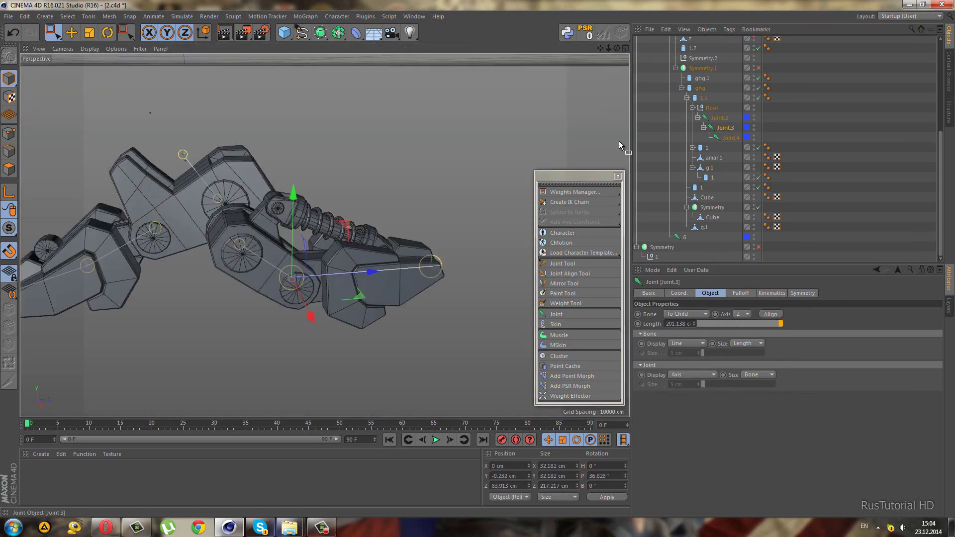
Rename Joint.2, Joint.3 and Joint.4 to 1, 2 and 3.
scroll(619, 141, "up", 2)
left_click(711, 120)
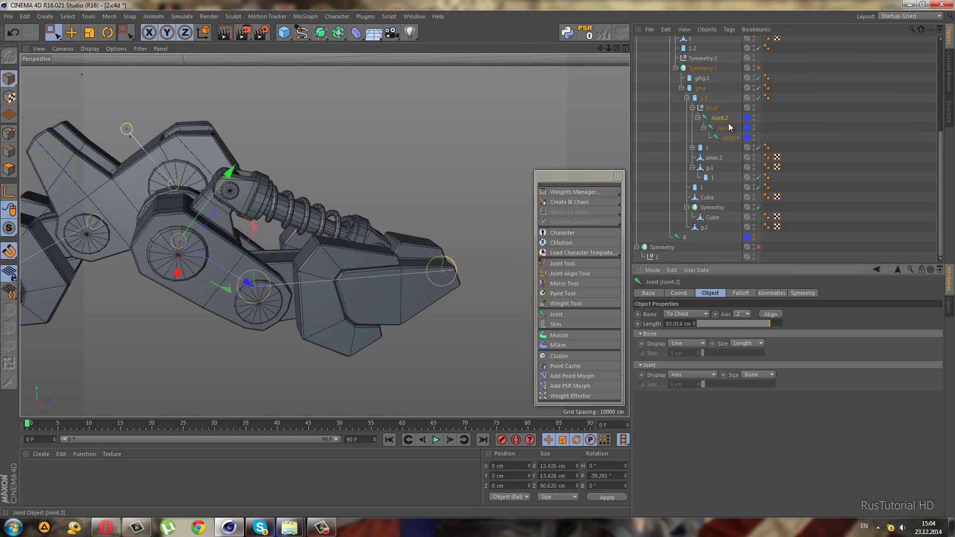
double_click(720, 118)
type("1")
key("Return")
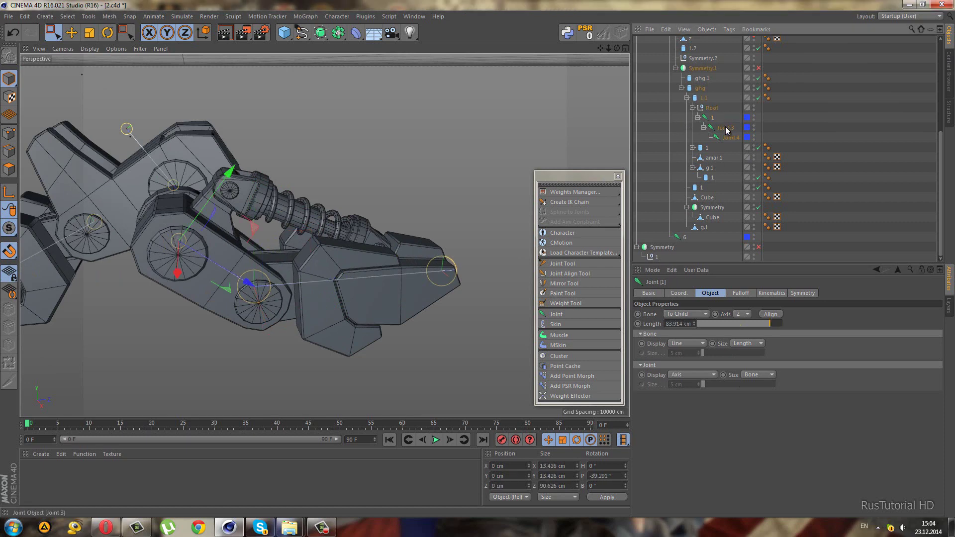
double_click(726, 127)
key("Return")
double_click(728, 137)
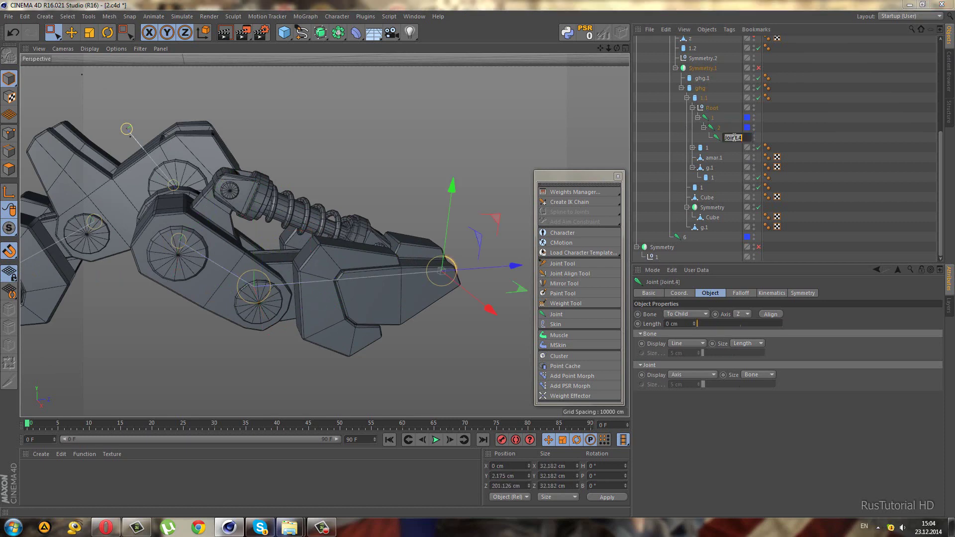
type("3")
key("Return")
Nest Symmetry under the Cube and parent the Cube claw part under joint 2.
left_click(389, 308)
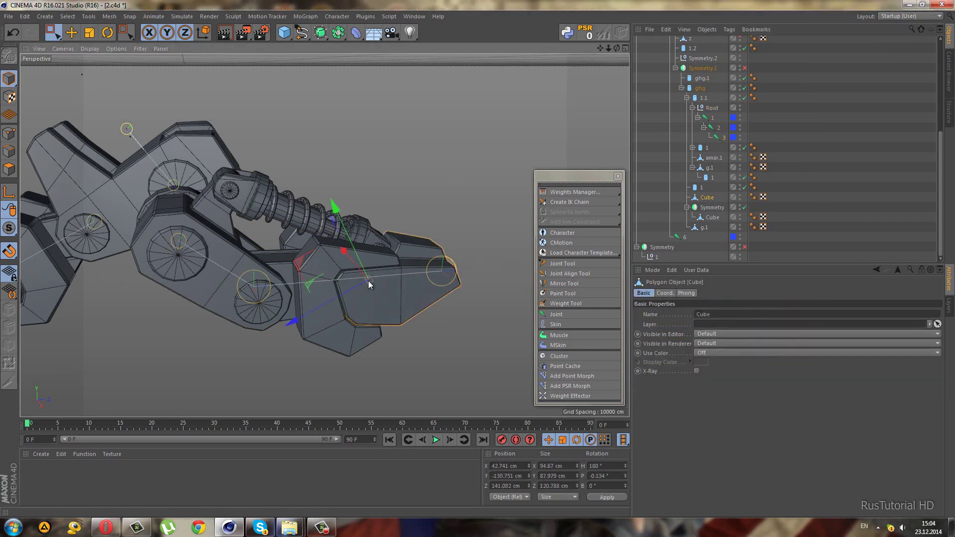
left_click_drag(709, 210, 705, 197)
left_click(710, 211)
left_click(702, 187)
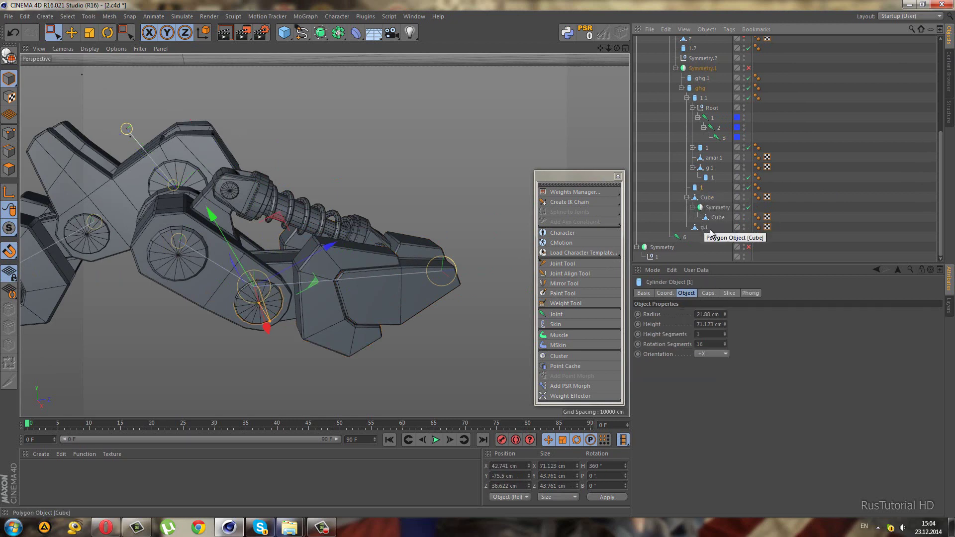
left_click(711, 179)
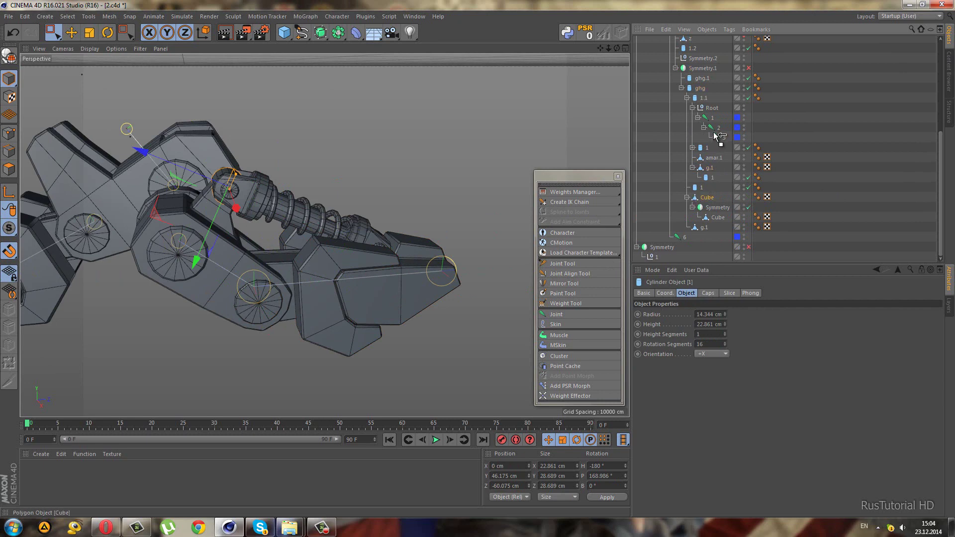
left_click_drag(715, 133, 735, 134)
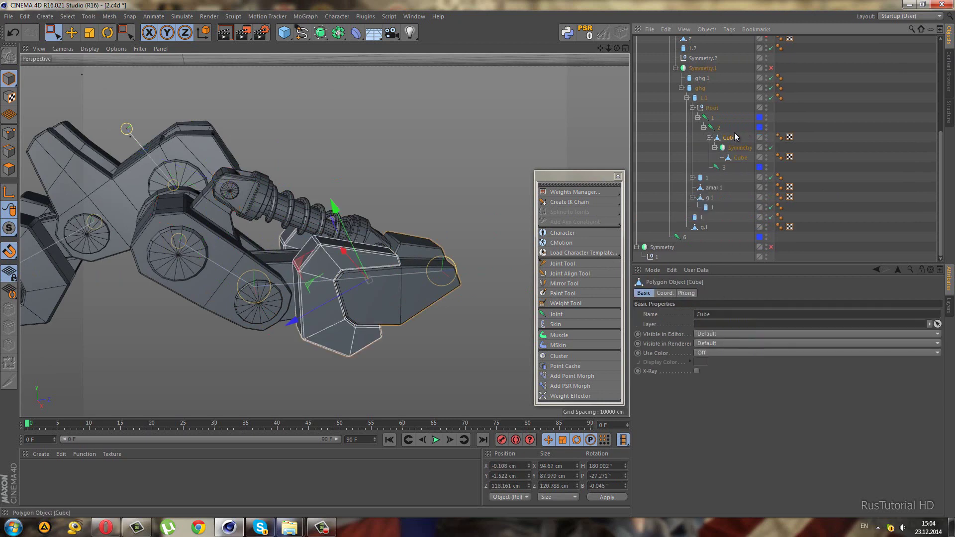
left_click(766, 106)
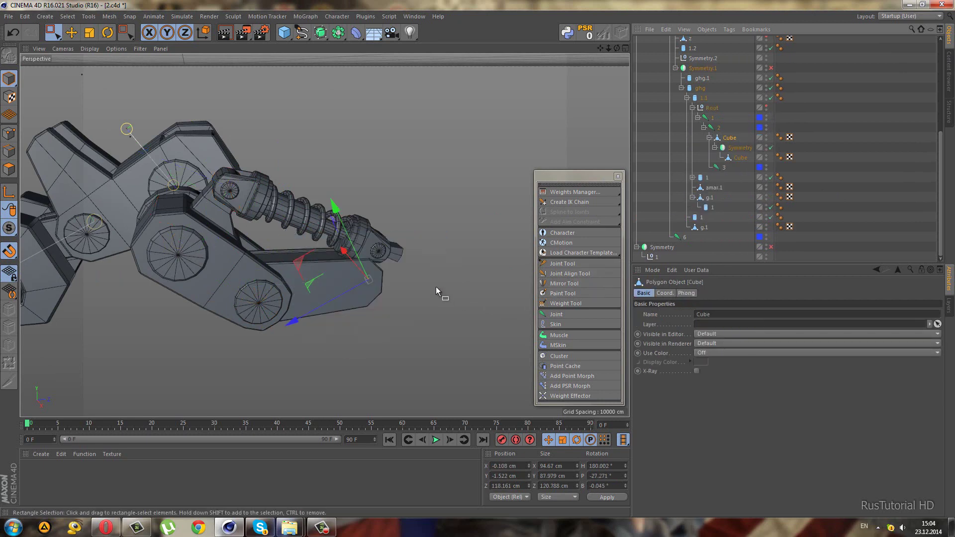
mouse_move(426, 285)
left_mouse_down("alt")
mouse_move(425, 276)
mouse_move(395, 277)
mouse_move(407, 279)
mouse_move(286, 188)
mouse_move(216, 188)
mouse_move(358, 210)
left_mouse_up("alt")
left_click(352, 212)
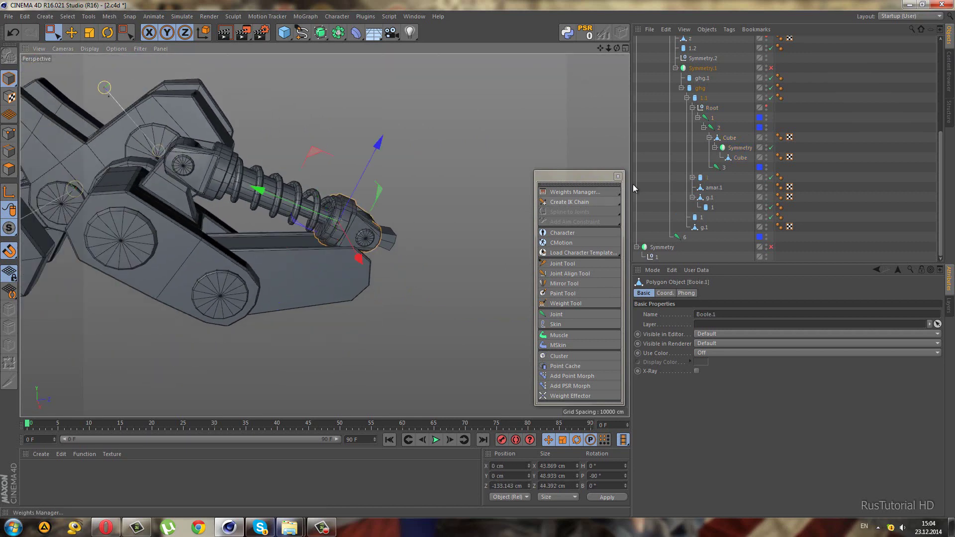
left_click(705, 182)
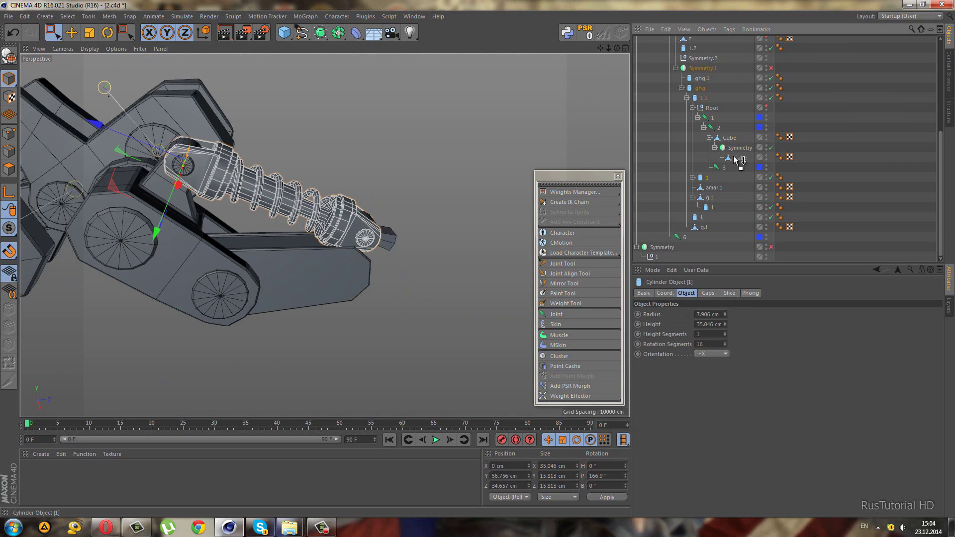
Parent cylinder 1 under joint 2, amar.1 under the Cube, and g.1 under joint 1.
left_click_drag(721, 138, 721, 138)
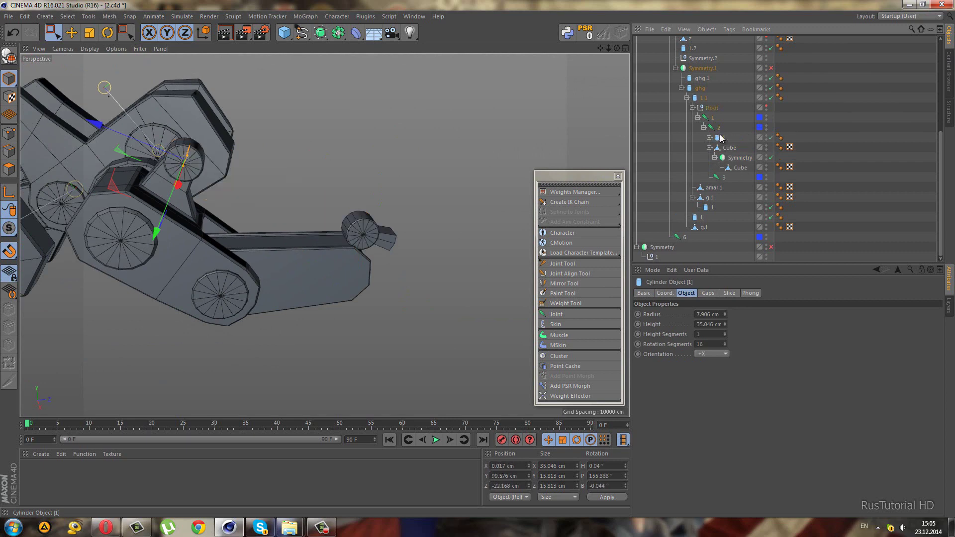
left_click_drag(711, 189, 734, 174)
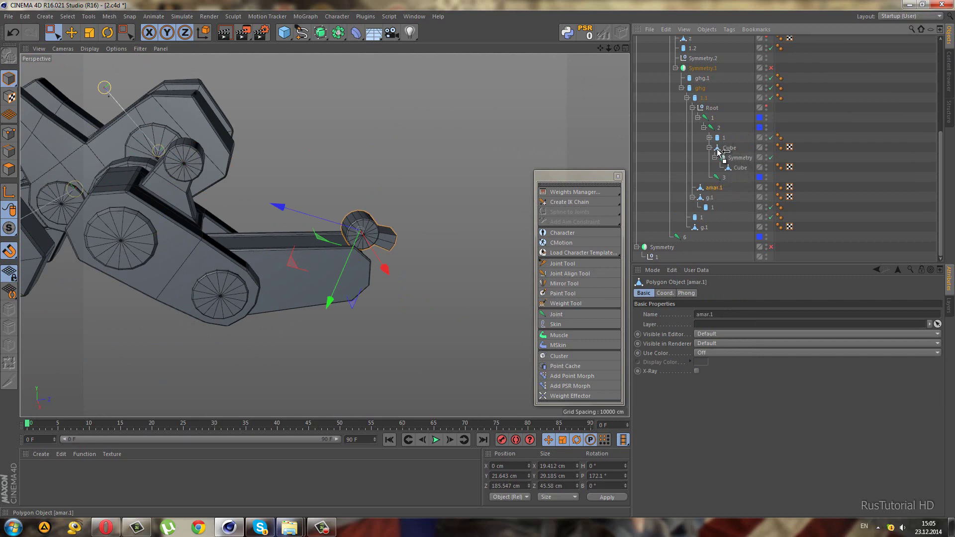
left_click_drag(719, 151, 719, 152)
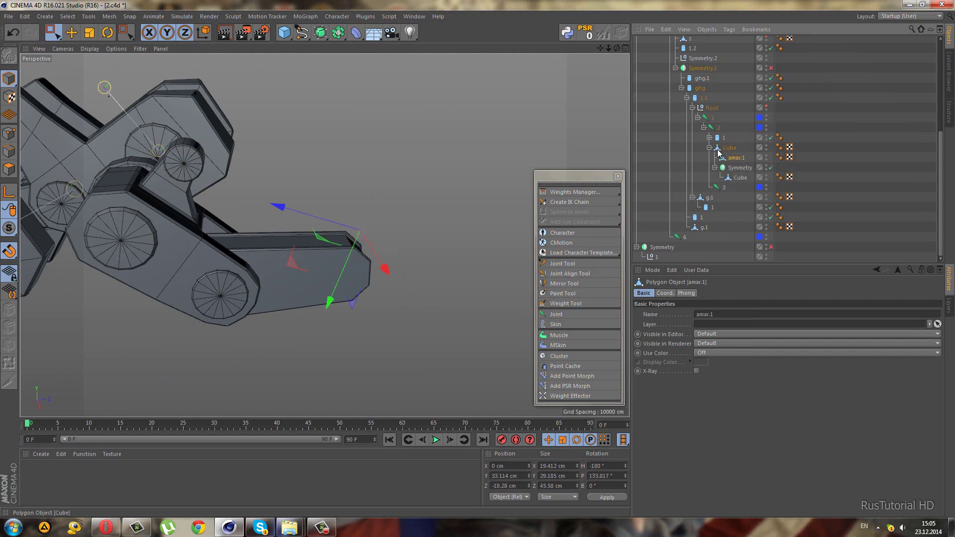
left_click(705, 198)
left_click_drag(713, 199, 712, 195)
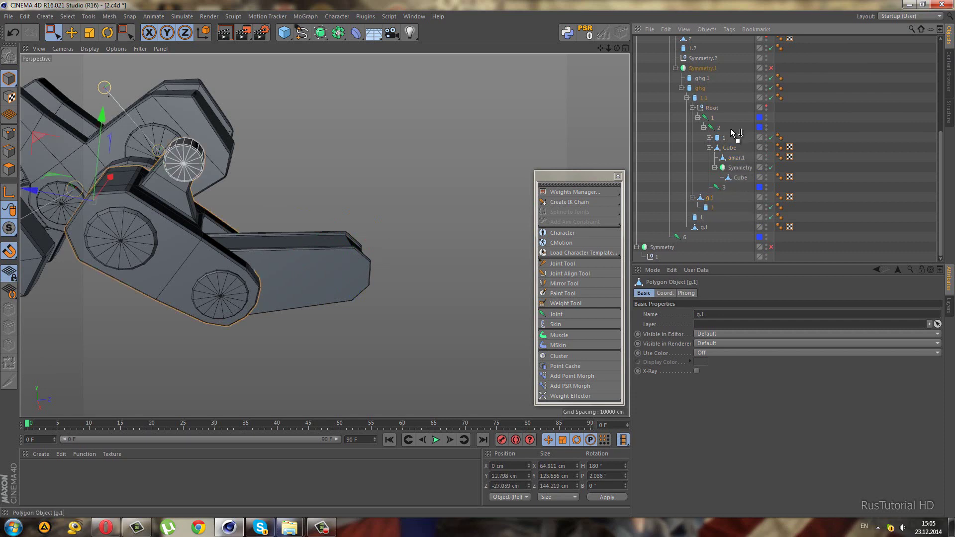
left_click_drag(716, 126, 715, 128)
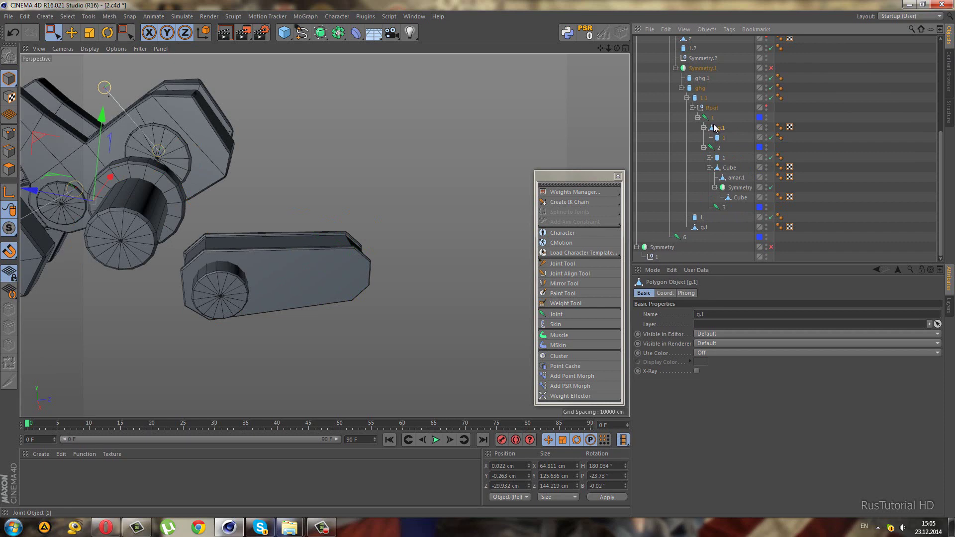
left_click(709, 167)
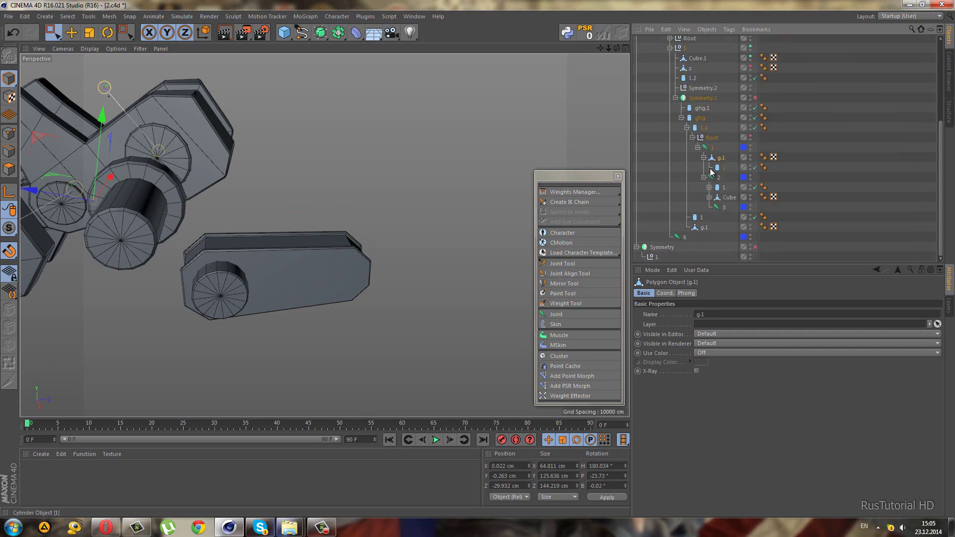
left_click(701, 228)
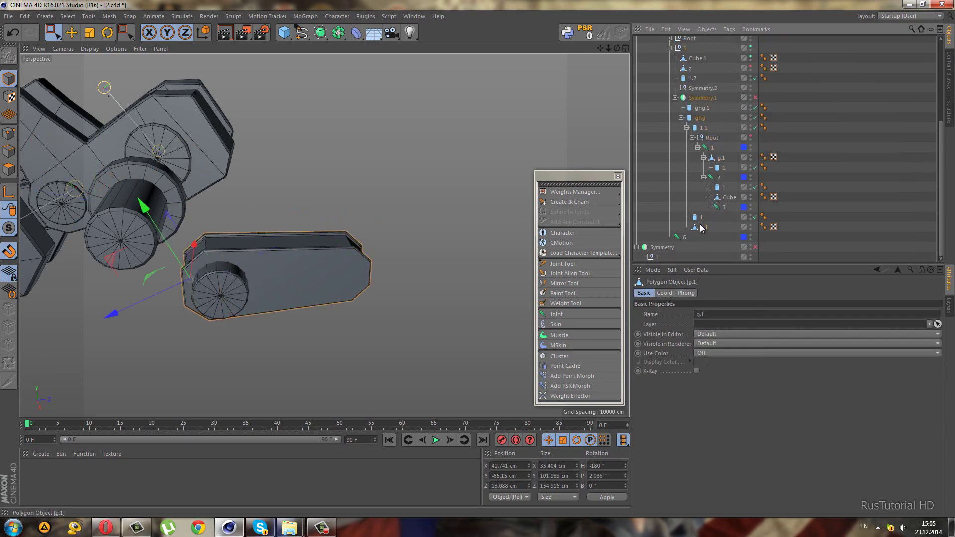
left_click(701, 220)
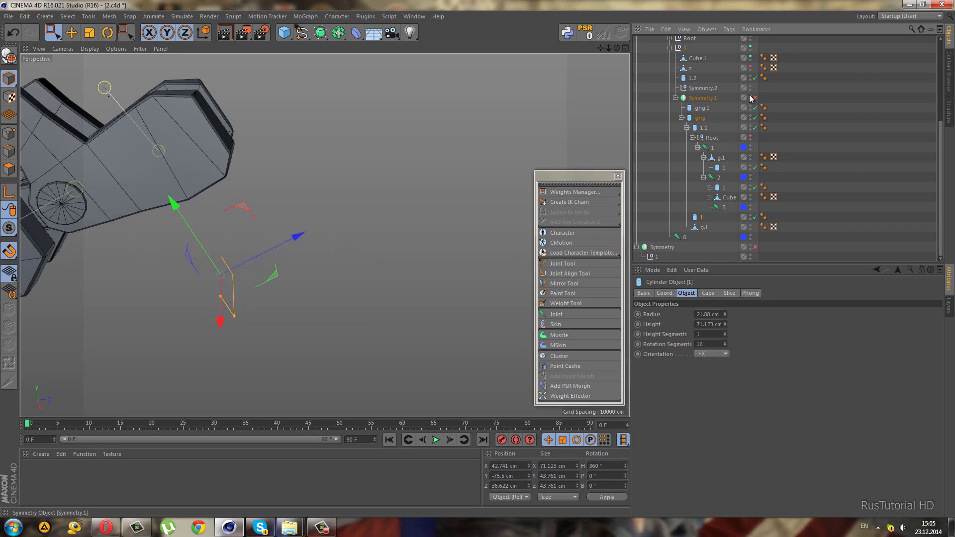
Bring up the Layers list, toggle the layer's visibility off and on, and unhide the leg geometry.
left_click(949, 303)
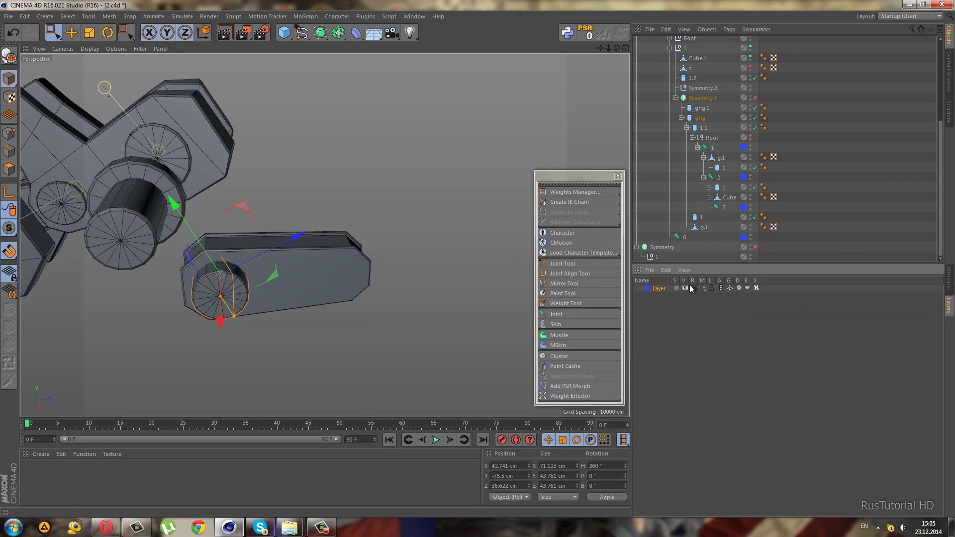
left_click(686, 288)
left_click(685, 289)
left_click_drag(438, 304, 493, 323, "alt")
left_click(750, 136)
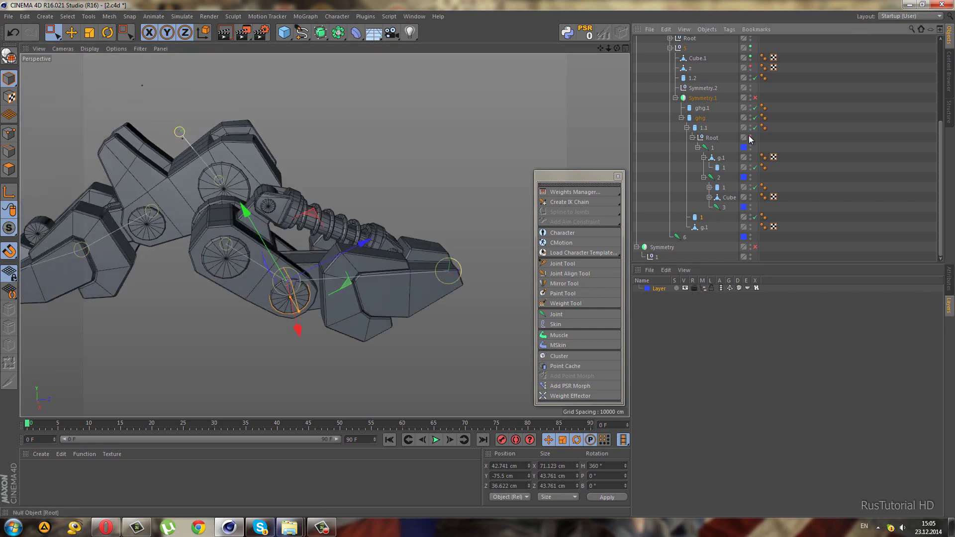
Zoom in on the claw joints, collapse g.1 and select the Cube with its child parts.
scroll(309, 367, "up", 3)
mouse_move(353, 308)
left_mouse_down("alt")
mouse_move(405, 255)
mouse_move(499, 206)
mouse_move(556, 161)
mouse_move(557, 174)
mouse_move(476, 248)
mouse_move(372, 261)
mouse_move(349, 250)
mouse_move(342, 273)
left_mouse_up("alt")
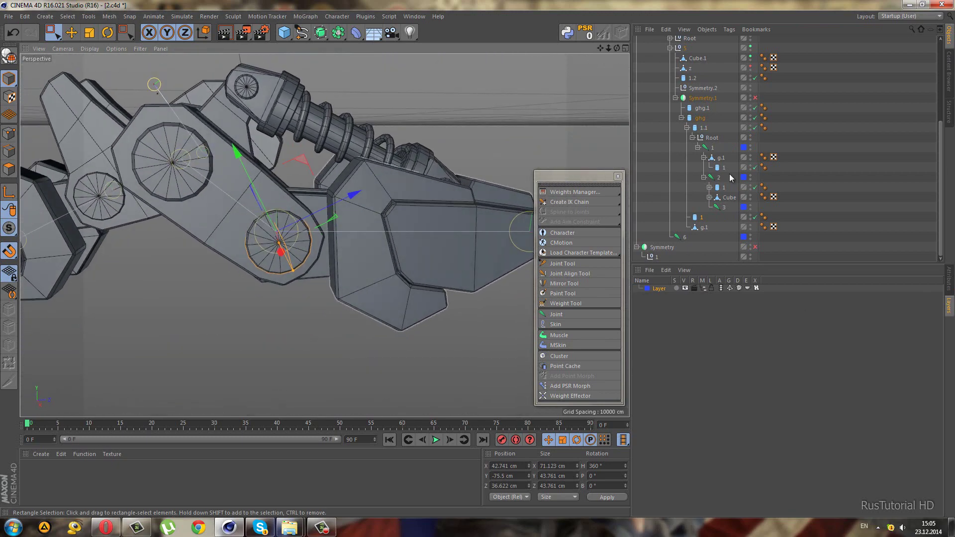
left_click(704, 158)
left_click_drag(715, 199, 702, 217)
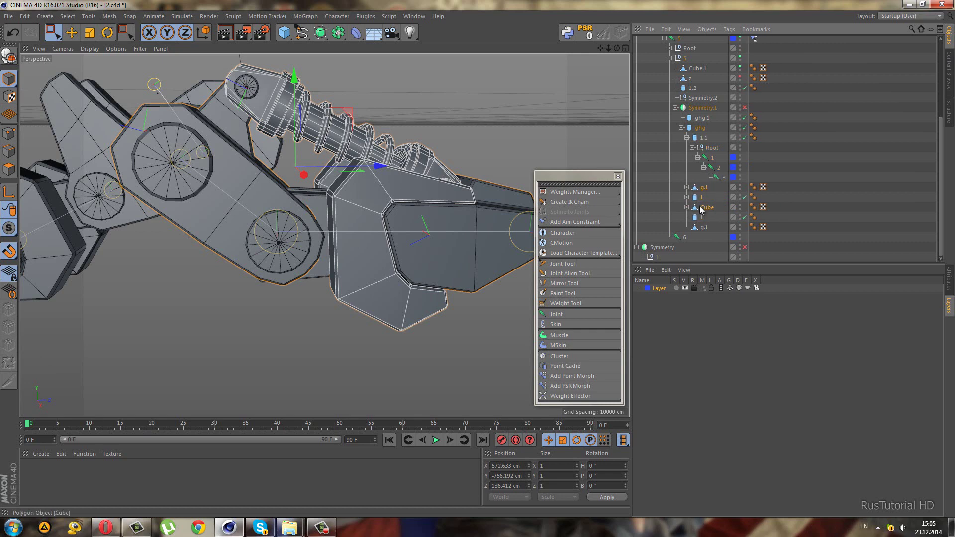
Check joints 1, 2 and 3, then maximise the side view and zoom in.
left_click(705, 158)
left_click(711, 168)
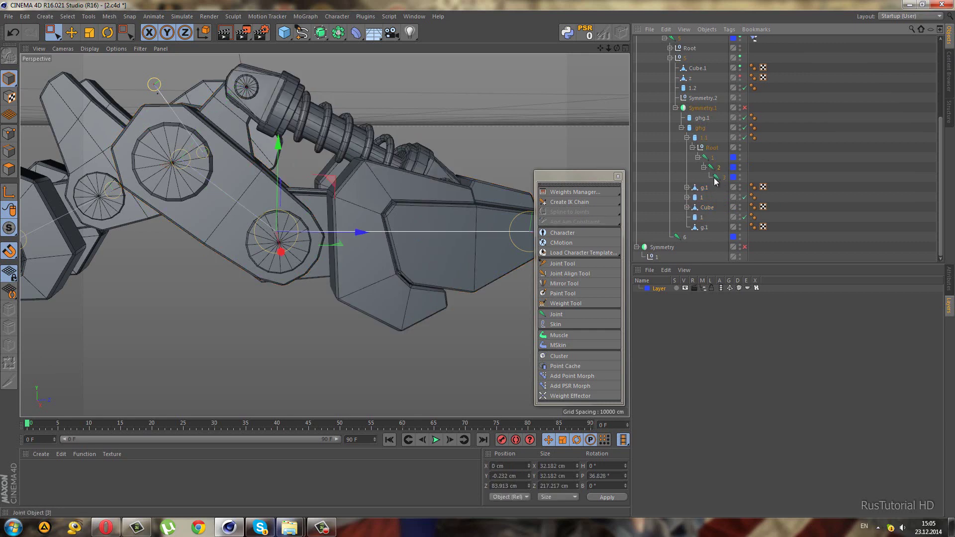
left_click(714, 178)
middle_click(353, 271)
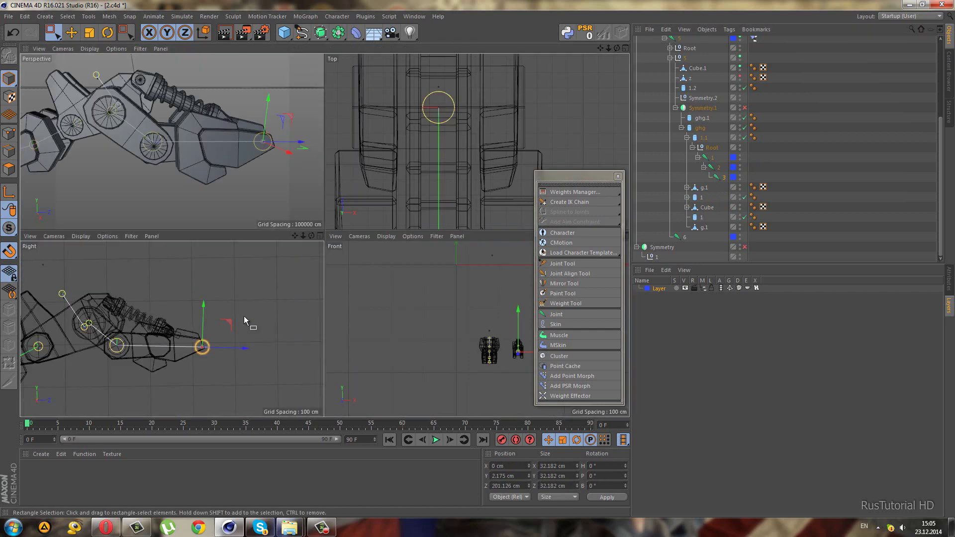
middle_click(244, 316)
scroll(305, 277, "up", 5)
Copy the left-joint cylinder as 1.2 and move the copy to the middle joint.
left_click(309, 279)
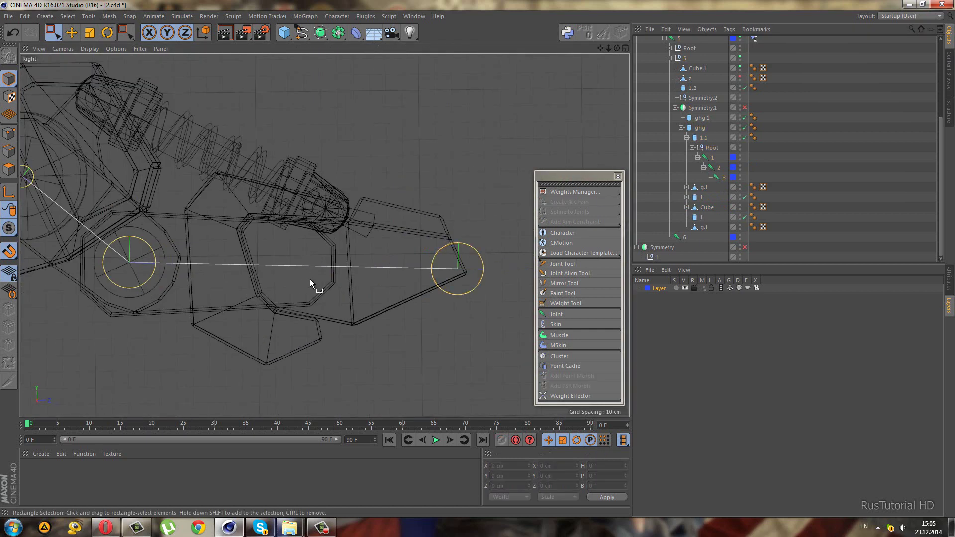
left_click(147, 288)
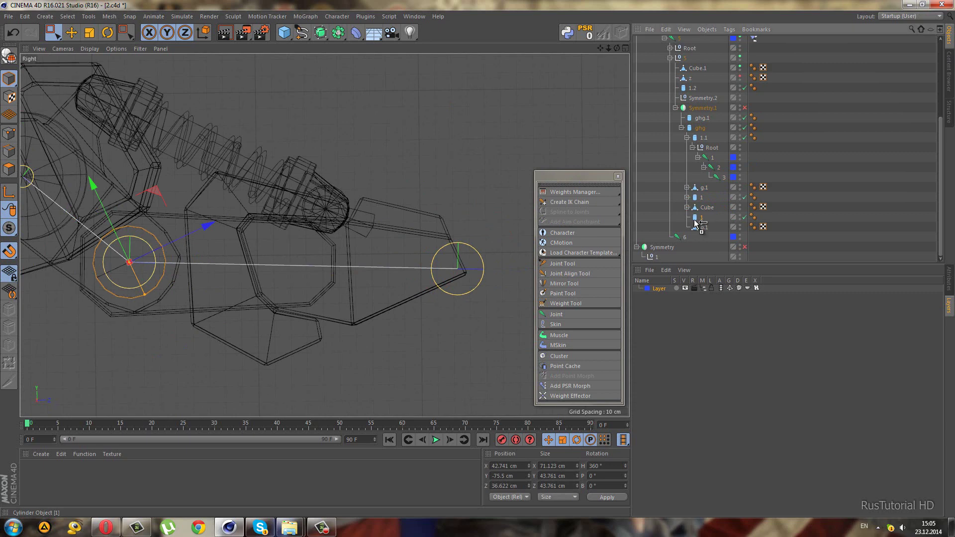
left_click_drag(696, 223, 698, 224, "ctrl")
left_click_drag(163, 197, 318, 231)
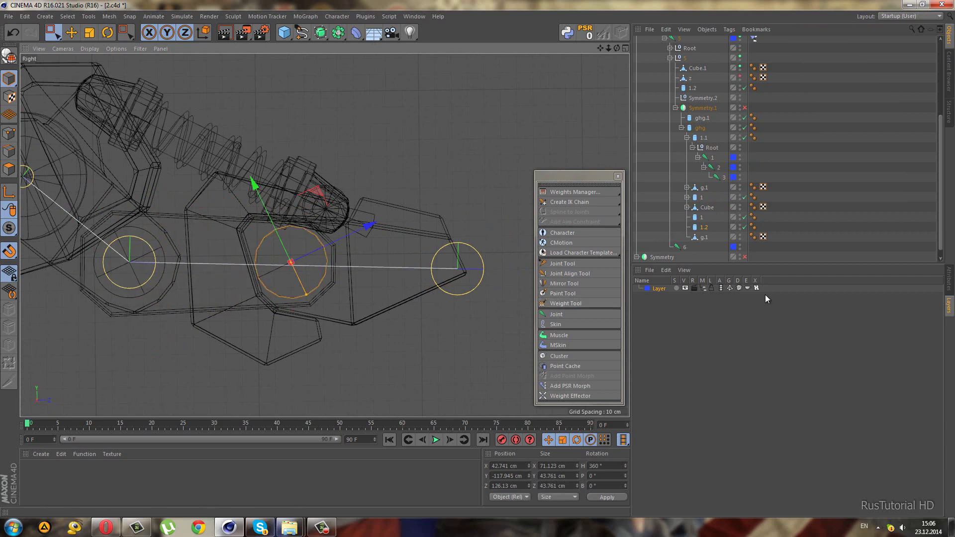
Set cylinder 1.2's radius to 18.88 cm and nudge it into place.
left_click(948, 279)
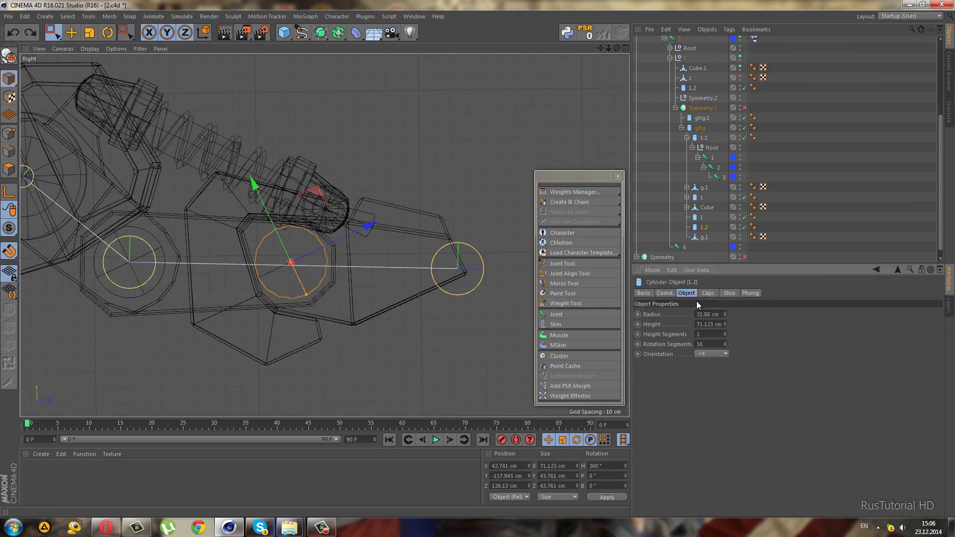
left_click_drag(724, 313, 725, 314)
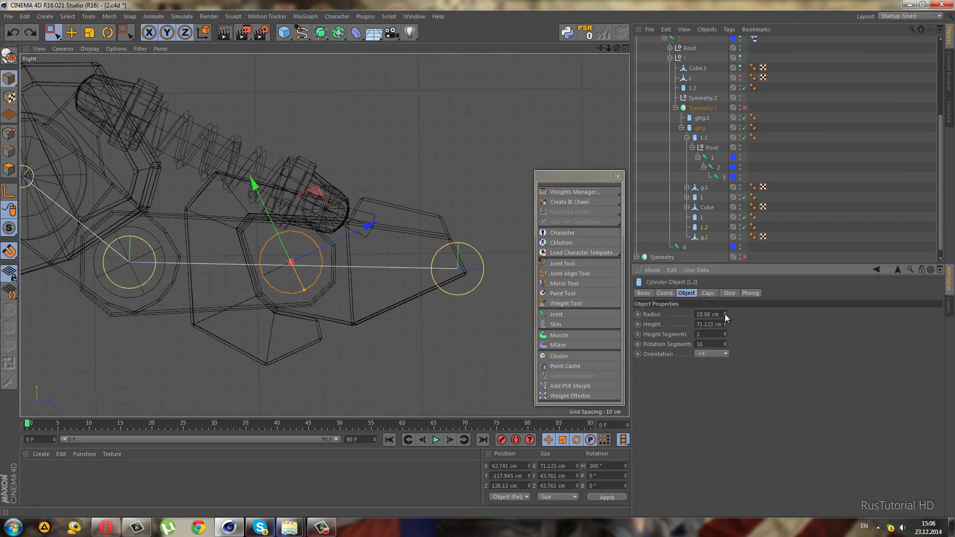
scroll(291, 275, "up", 2)
scroll(291, 275, "up", 2)
left_click_drag(324, 168, 326, 168)
scroll(327, 169, "down", 2)
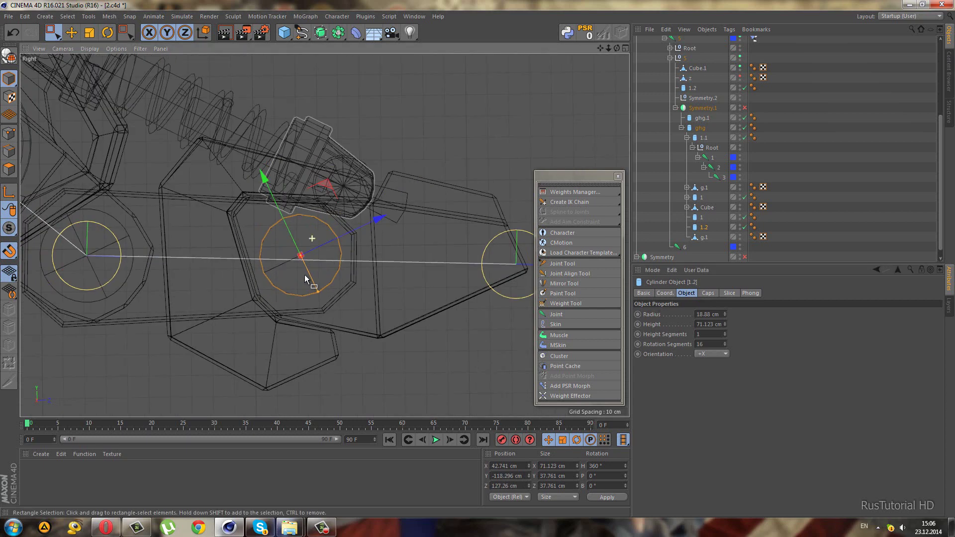
scroll(327, 169, "down", 2)
Move joint 3 back onto the middle cylinder.
left_click(719, 177)
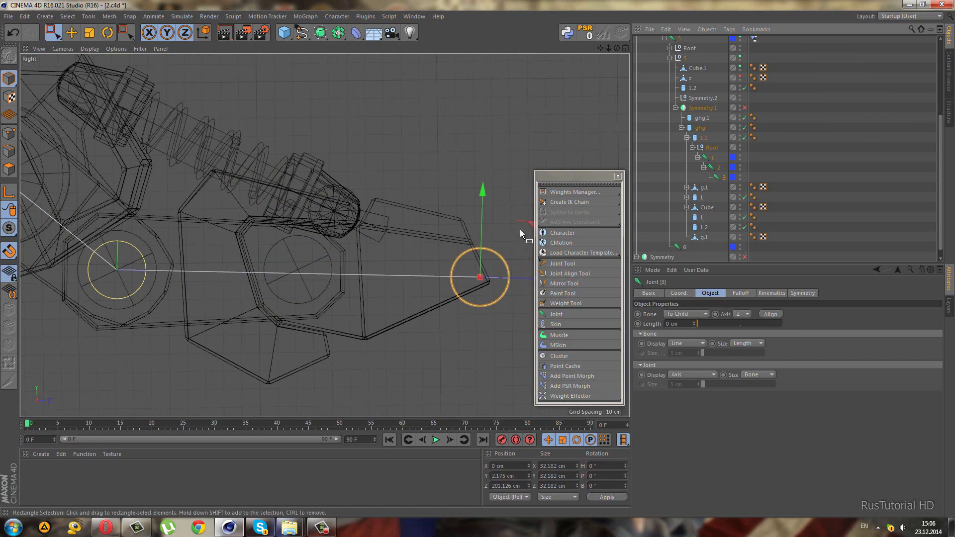
left_click_drag(528, 226, 347, 211)
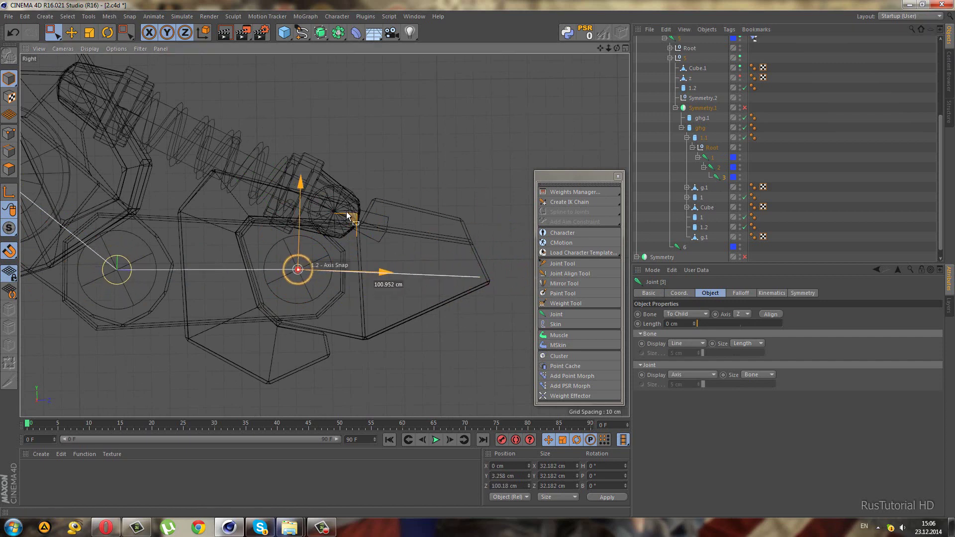
scroll(420, 262, "down", 2)
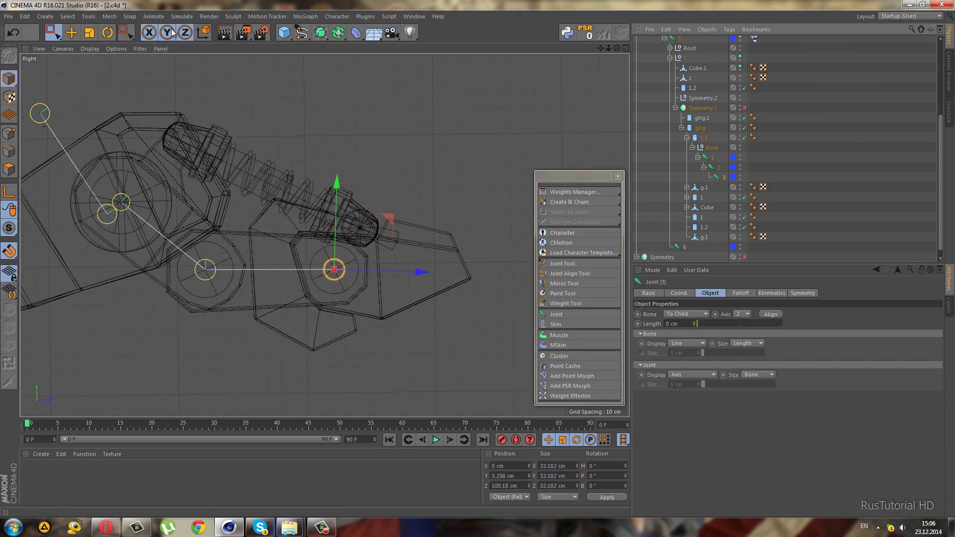
Draw new joints at the middle cylinder and claw tip, and parent Joint.2 under joint 3.
left_click(128, 33)
left_click(202, 76)
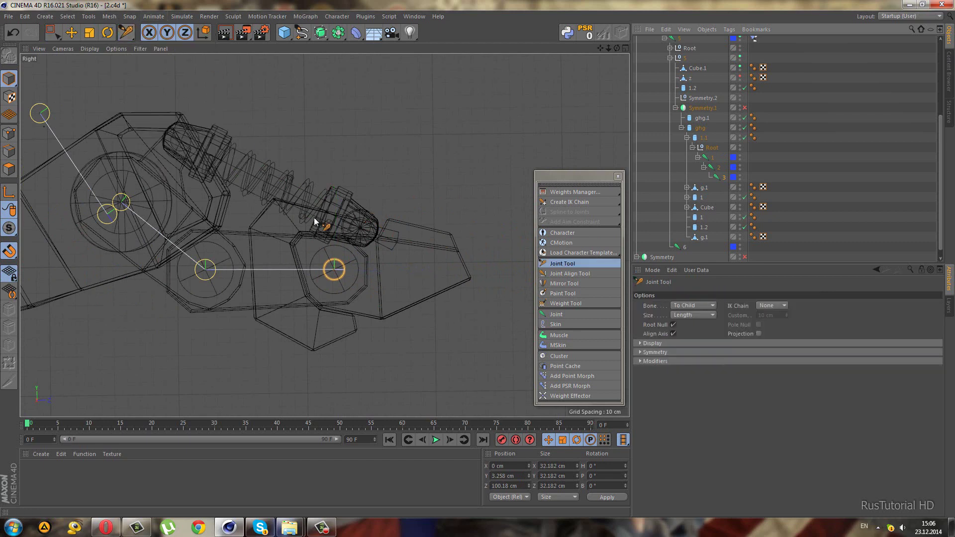
left_click(336, 284, "ctrl")
left_click(453, 273, "ctrl")
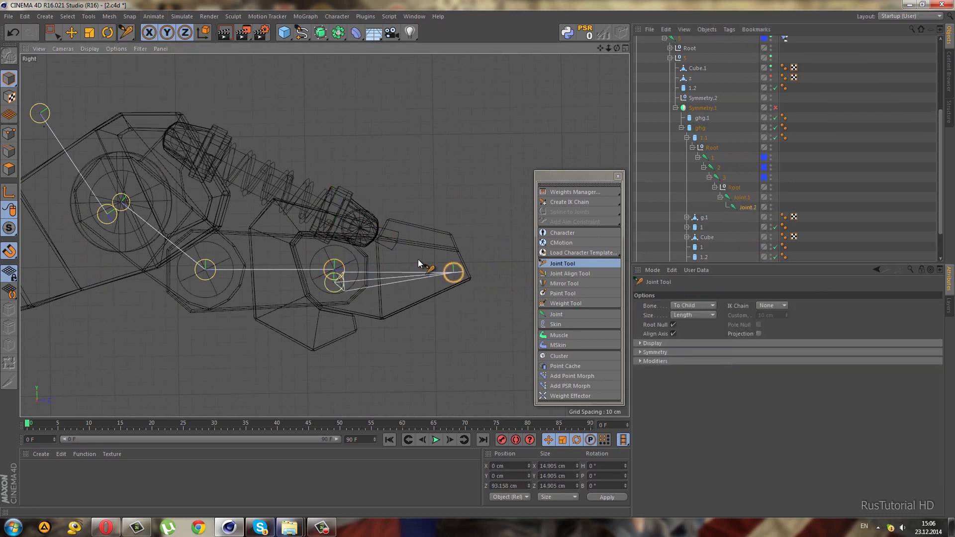
left_click(49, 33)
left_click_drag(745, 205, 724, 182)
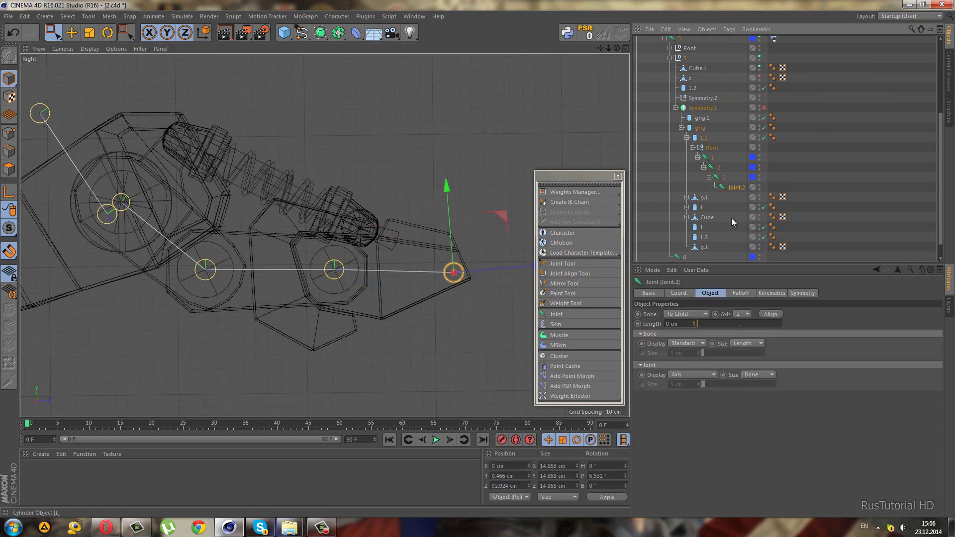
Adjust the bone display and rename Joint.2 to 4.
left_click(693, 343)
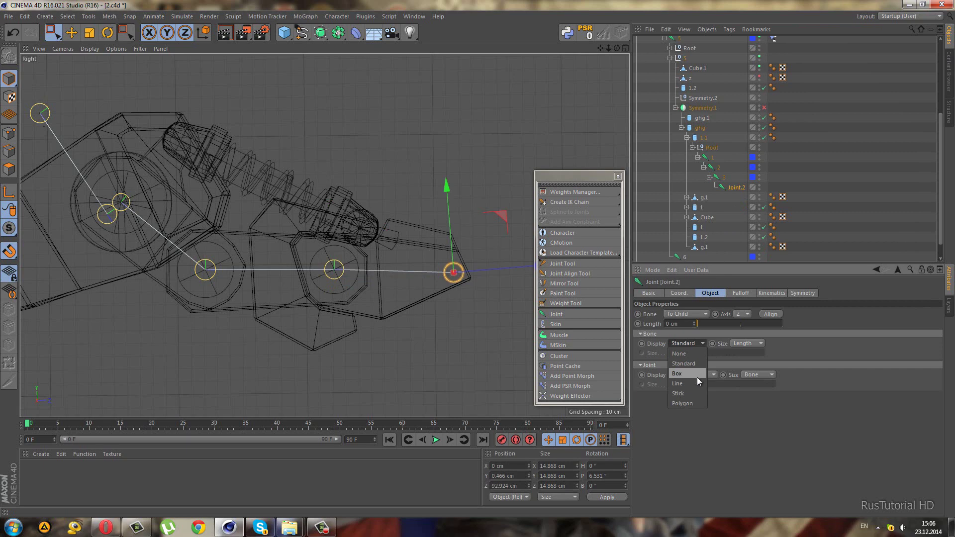
double_click(735, 185)
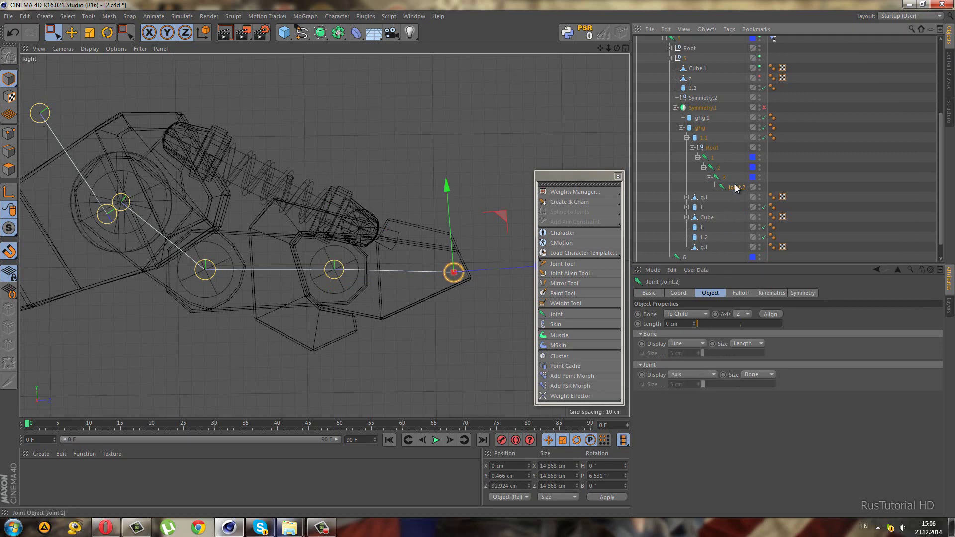
type("4")
key("Return")
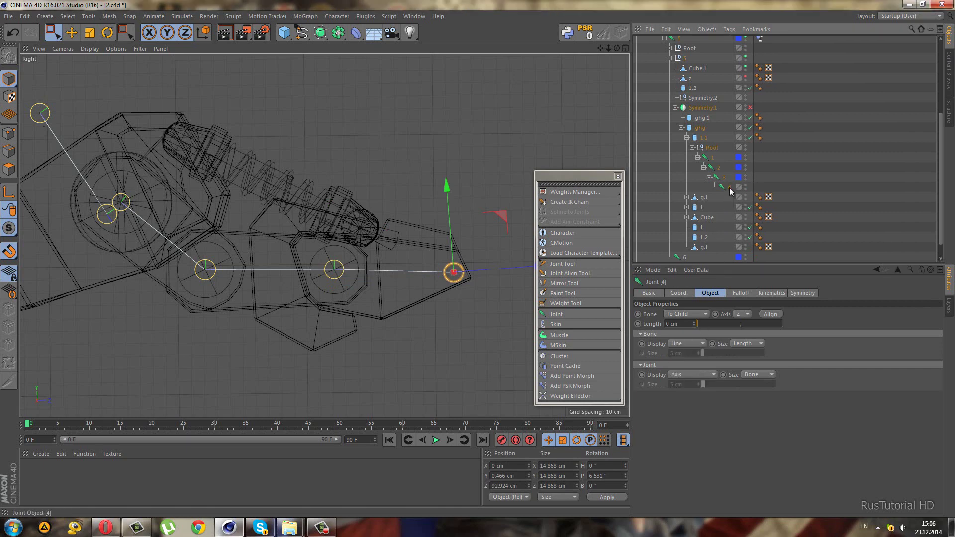
Assign joint 4 to the blue layer and raise the end joint slightly.
left_click(738, 188)
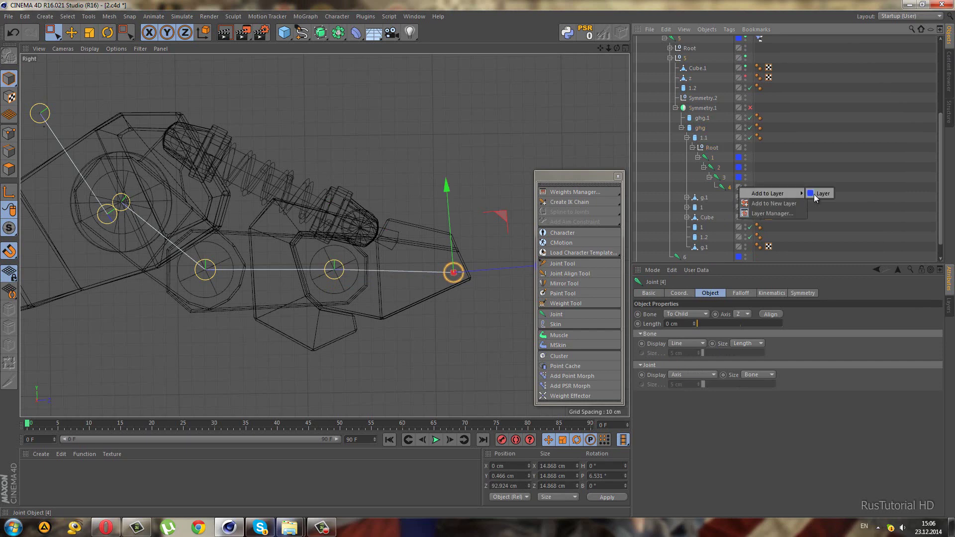
left_click(815, 196)
scroll(480, 274, "up", 3)
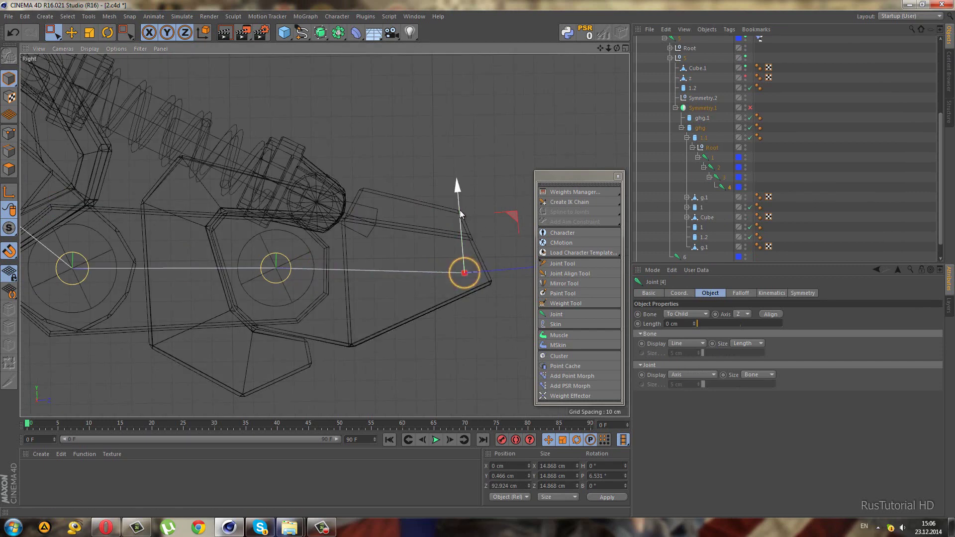
left_click_drag(459, 209, 459, 204)
scroll(479, 274, "down", 3)
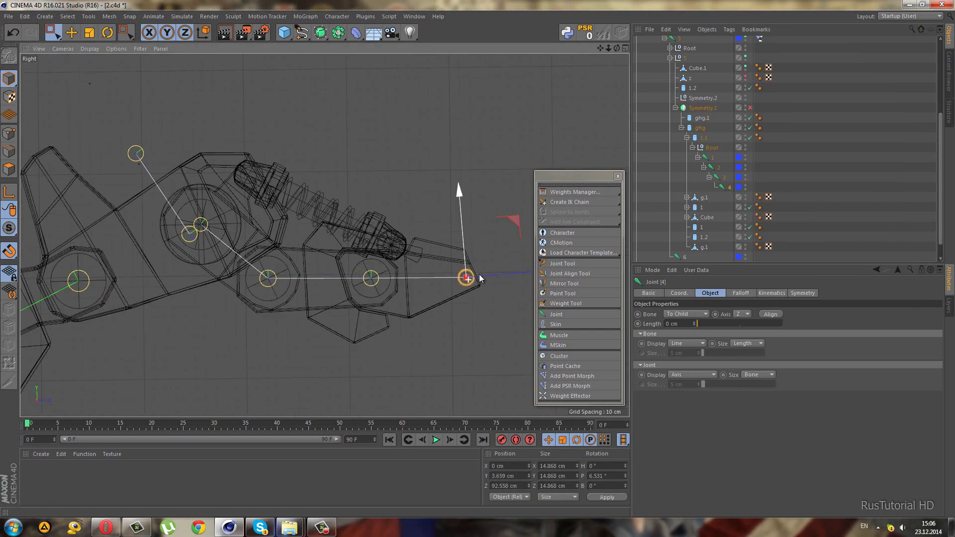
Parent g.1 under joint 1, and the lower g.1 plus cylinders 1 and 1.2 under joint 2.
left_click(704, 197)
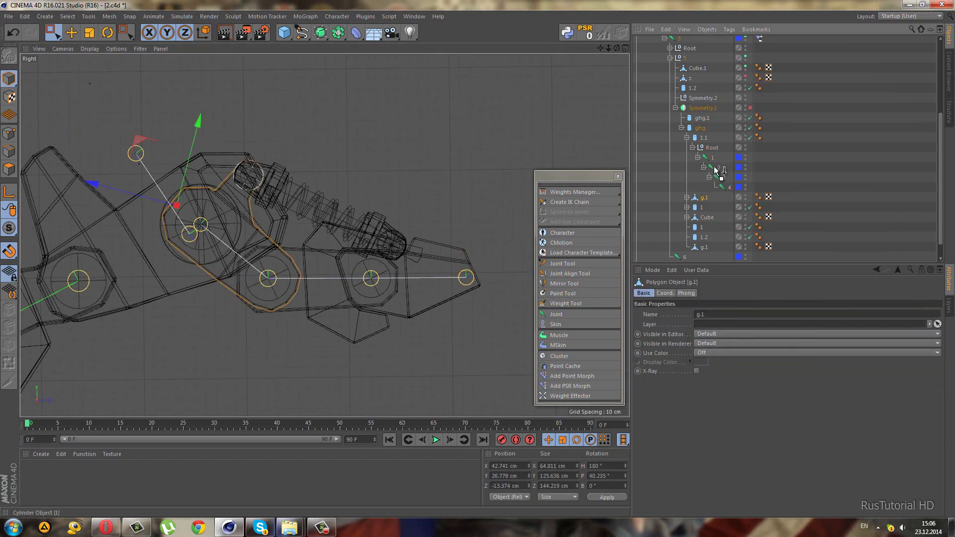
left_click_drag(717, 170, 716, 168)
left_click(701, 208)
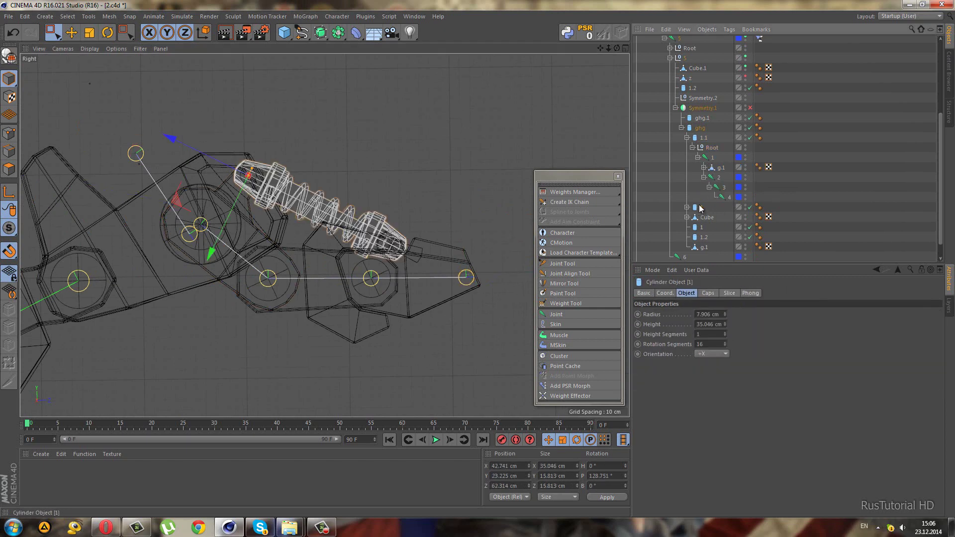
left_click(707, 218)
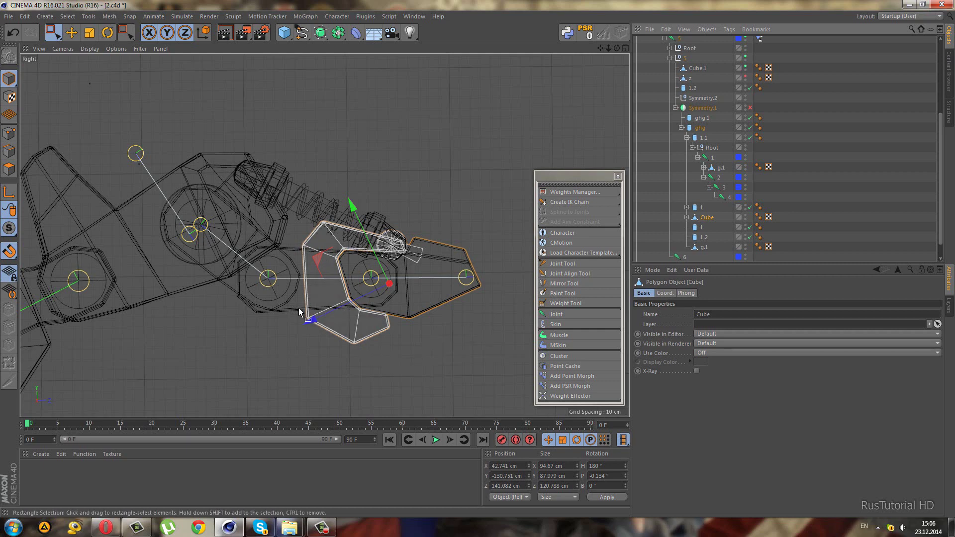
left_click_drag(704, 247, 718, 178)
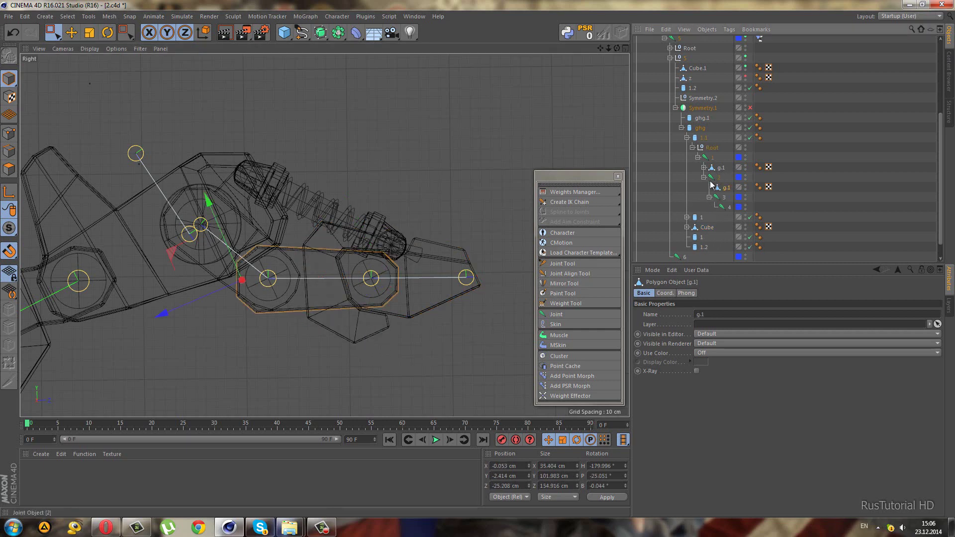
left_click(703, 248)
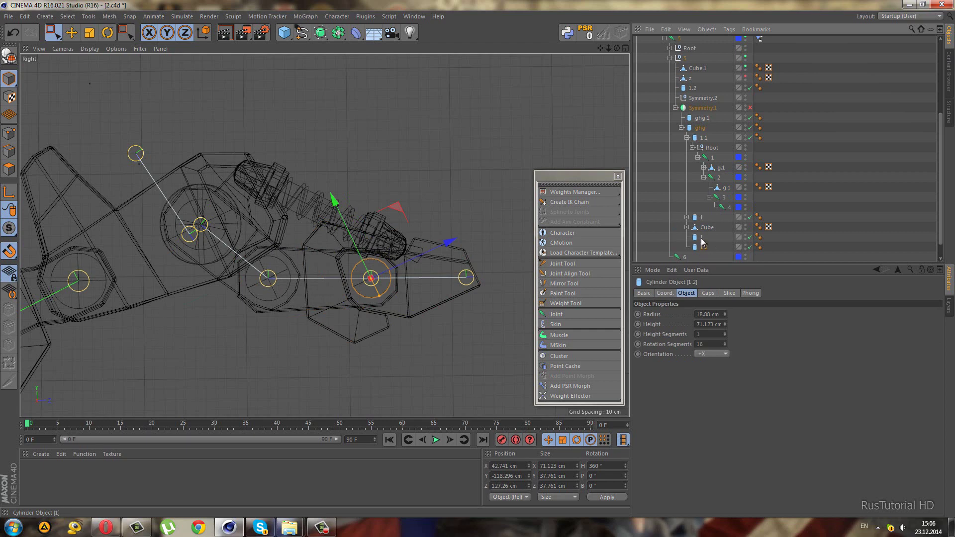
left_click(702, 237, "ctrl")
left_click_drag(702, 238, 721, 186)
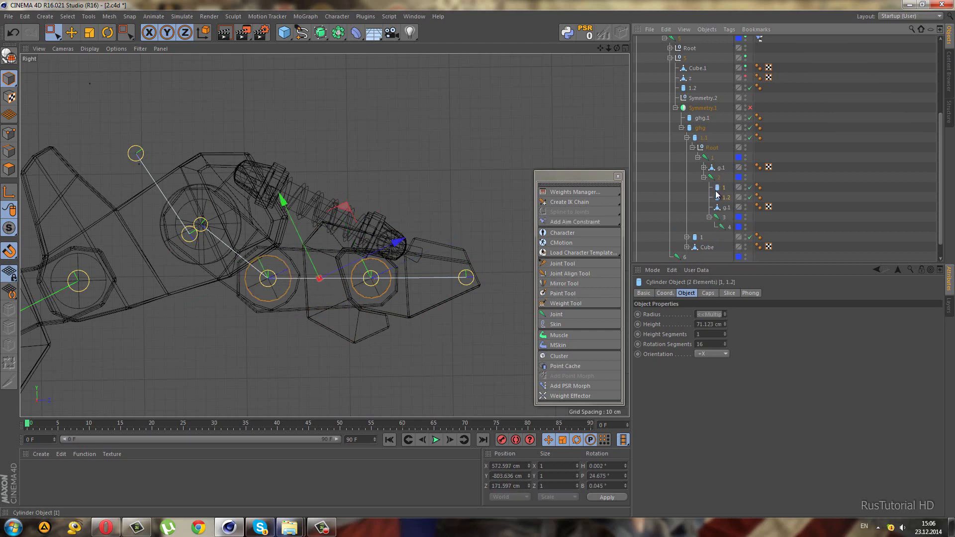
Hide the spring, parent cylinder 1 and Cube under joint 3, and switch to Perspective.
left_click(700, 247)
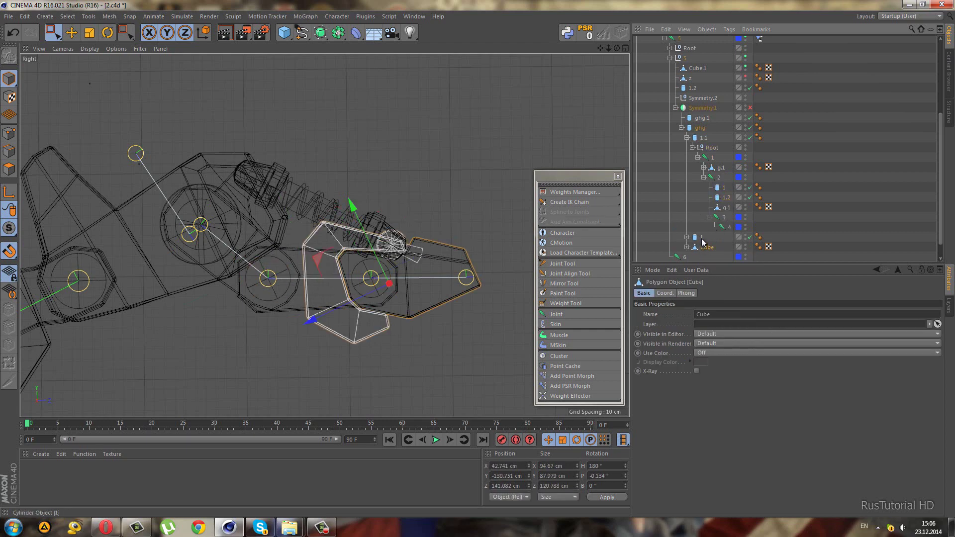
left_click(704, 237)
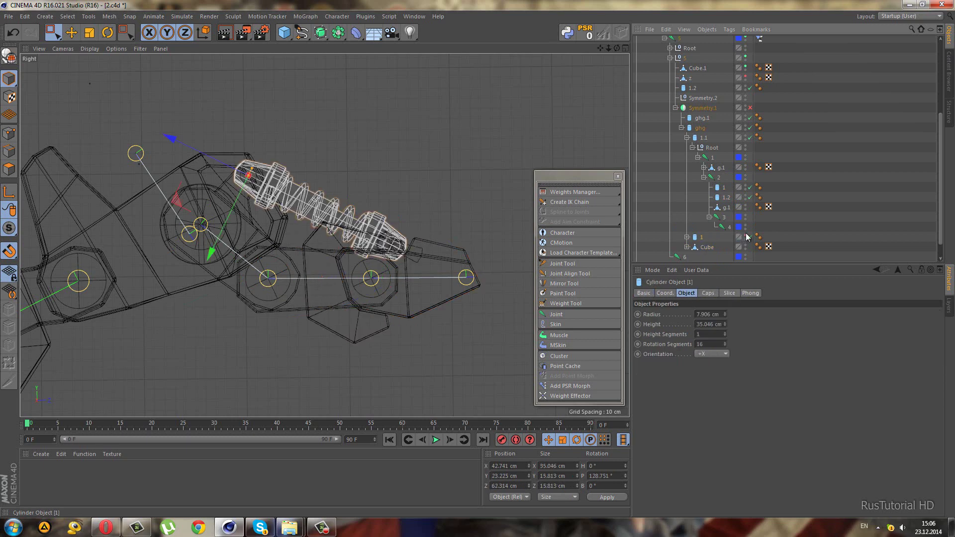
left_click(746, 235)
left_click(704, 247, "ctrl")
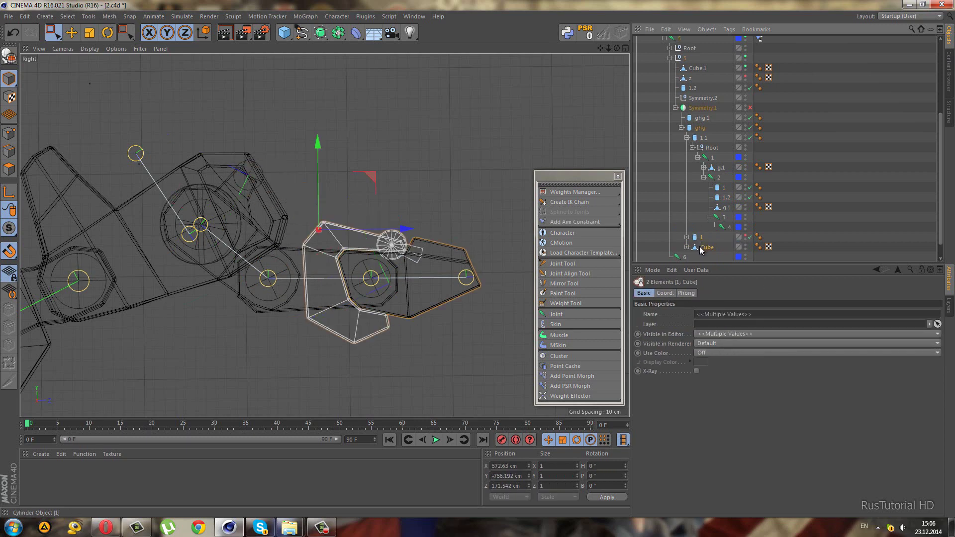
left_click_drag(726, 224, 725, 226)
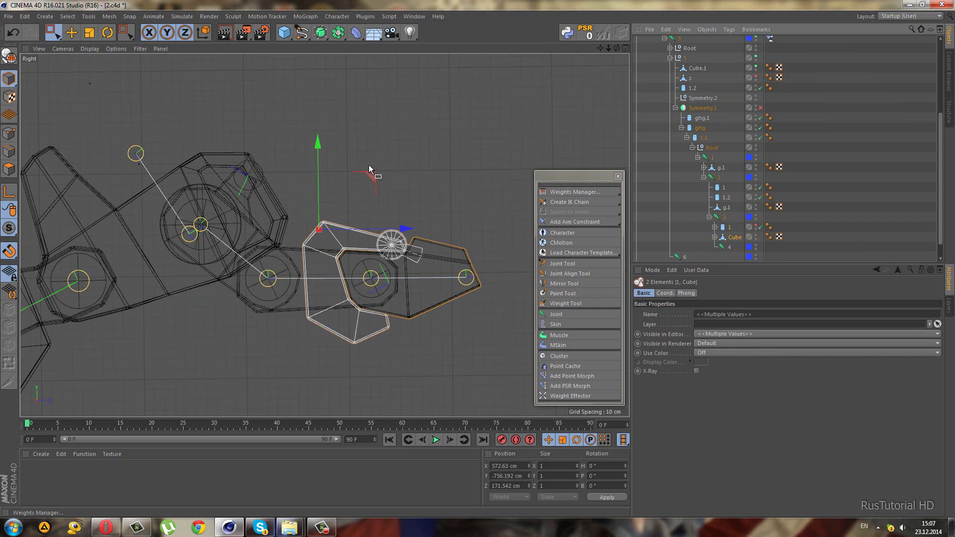
key("F1")
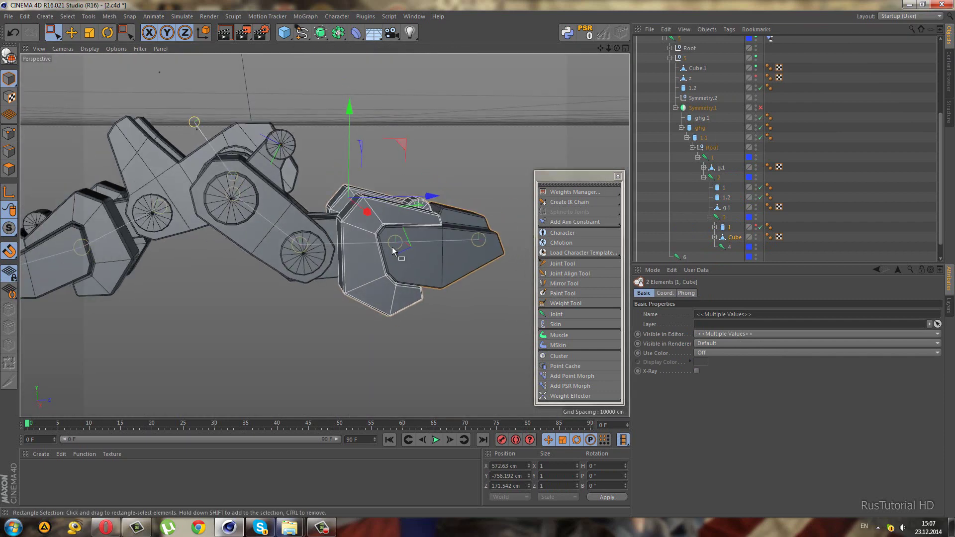
Create an IK chain linking foot joints 1 and 2.
left_click_drag(392, 246, 392, 246, "alt")
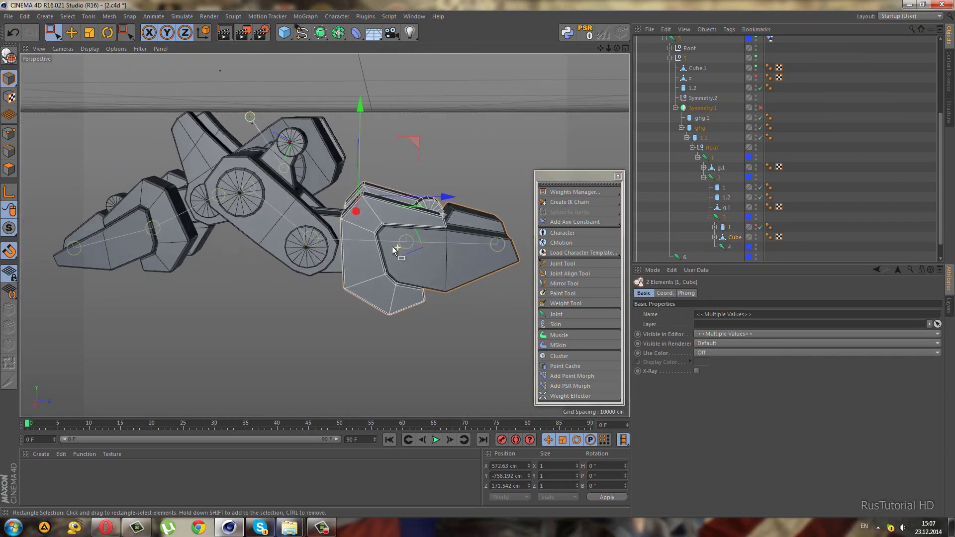
left_click(710, 157)
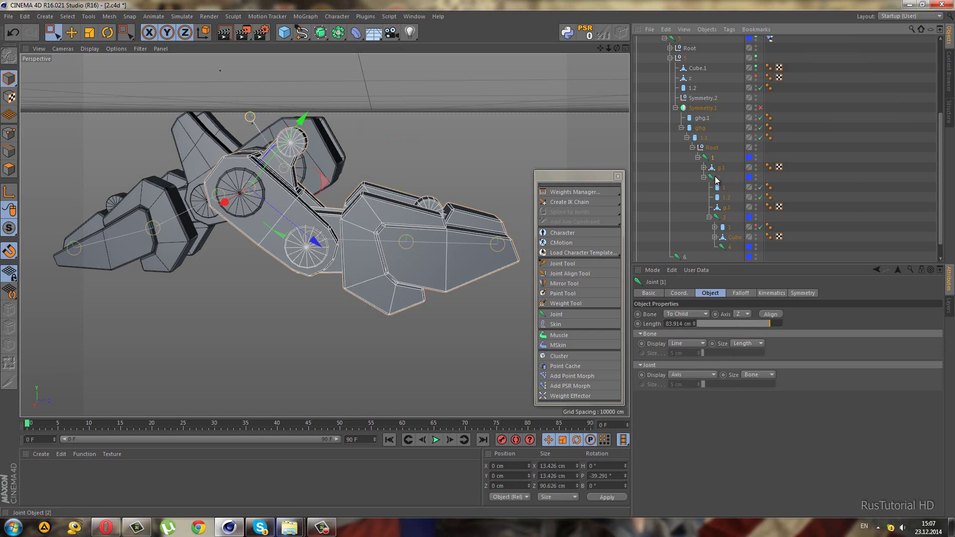
left_click(717, 178, "ctrl")
left_click(577, 202)
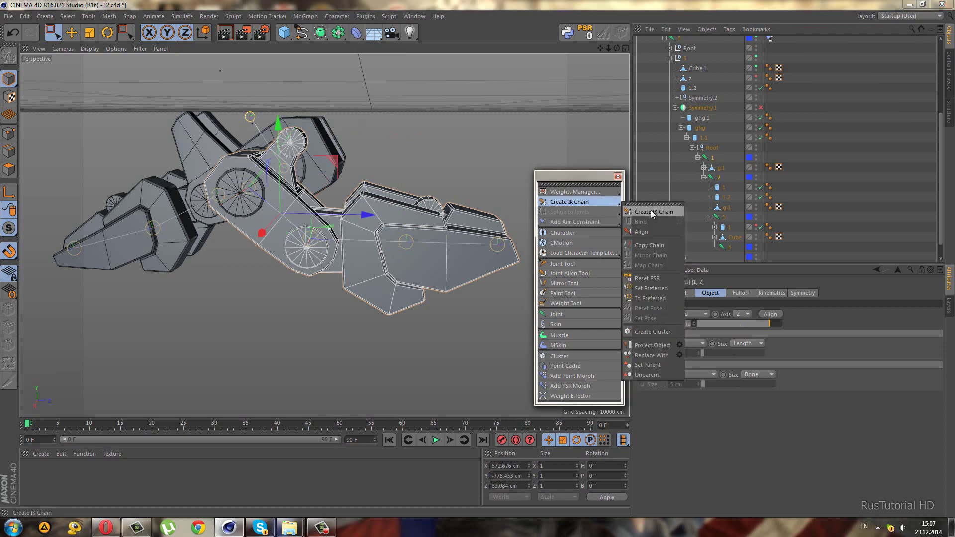
left_click(651, 211)
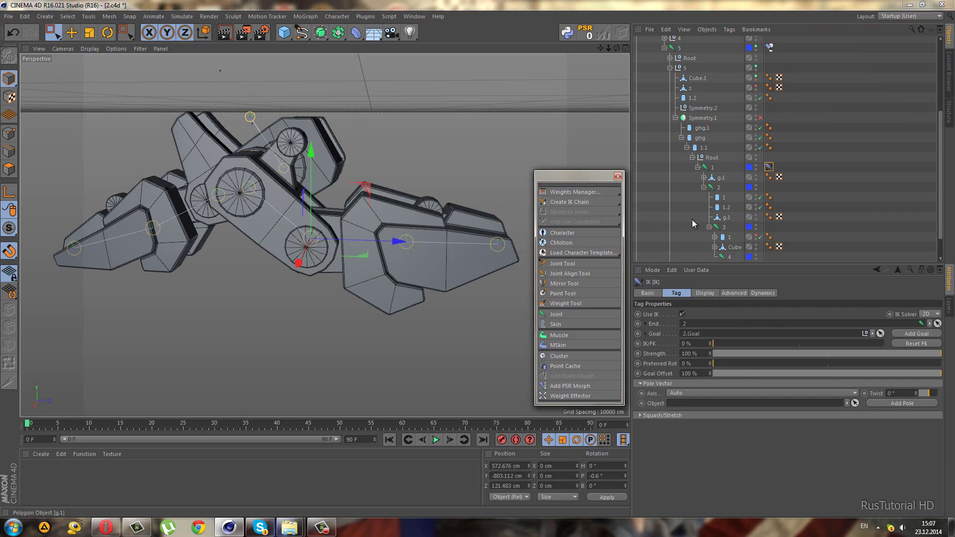
Pull the end joint to bend the claw, then select joints 1 and 3 together.
left_click(726, 227, "ctrl")
scroll(354, 308, "down", 2)
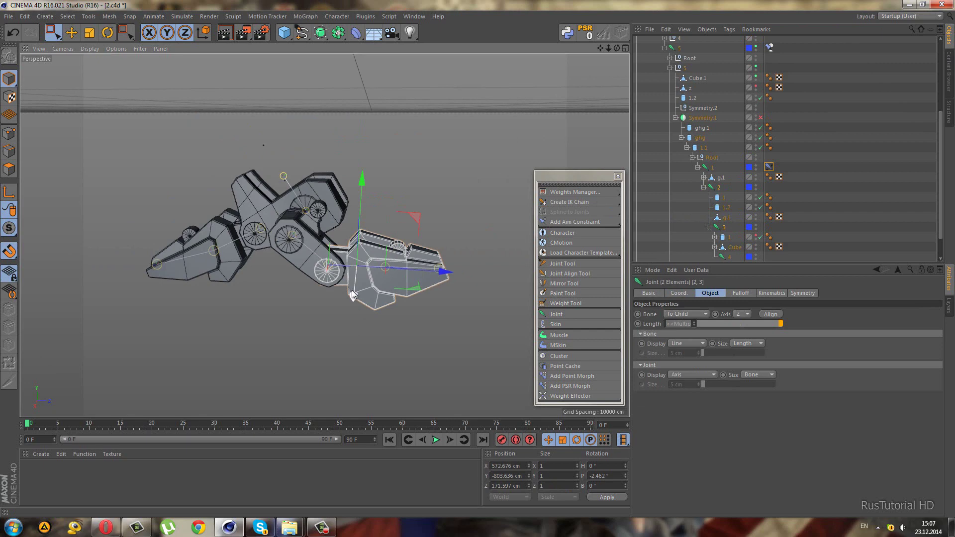
left_click_drag(357, 309, 323, 306)
left_click(713, 167)
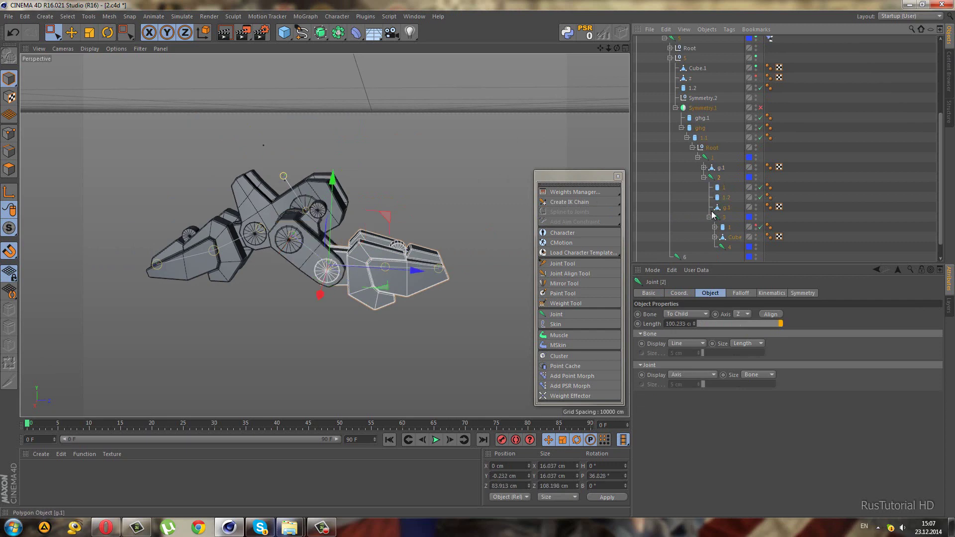
left_click(717, 217)
left_click(713, 158)
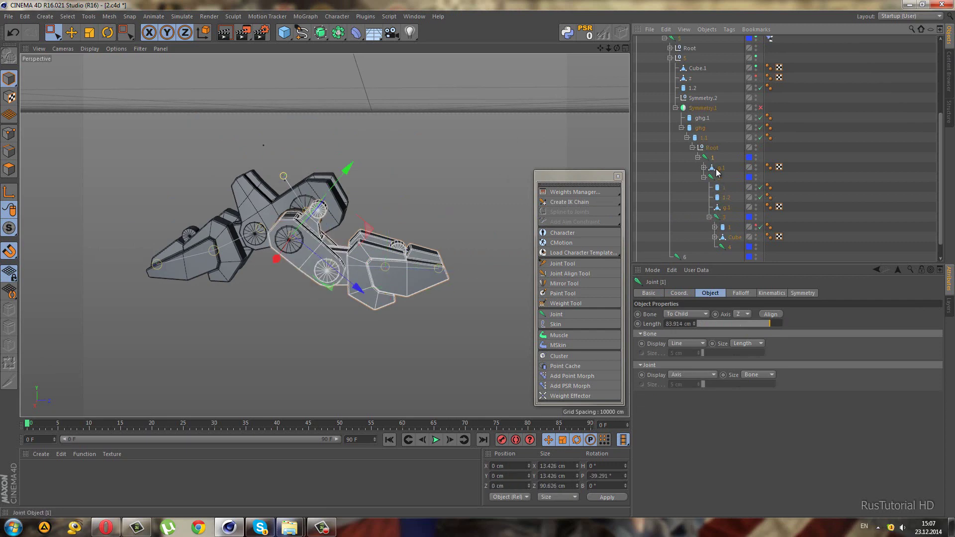
left_click(725, 217, "ctrl")
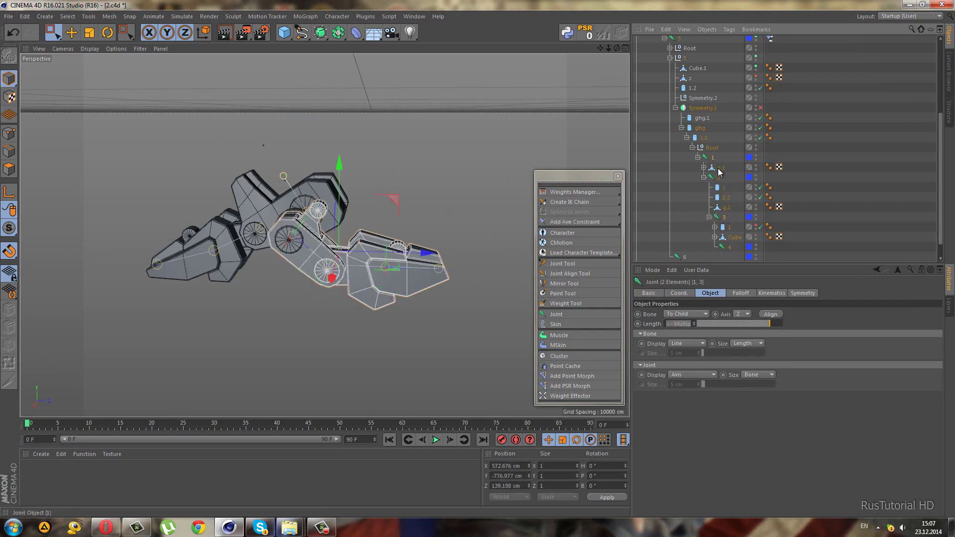
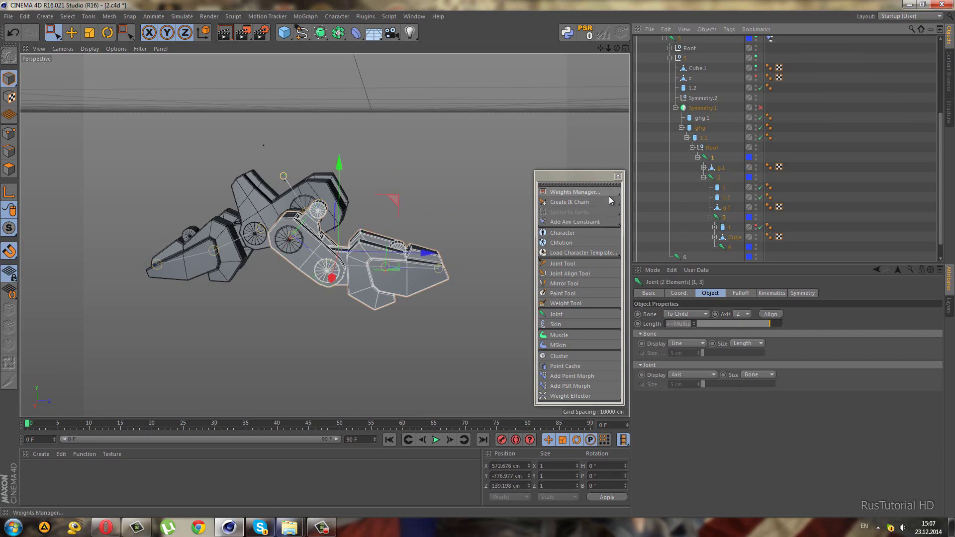
Create two IK chains, one ending in 3.Goal and one from joint 3 to 4 ending in 4.Goal.
left_click_drag(612, 200, 650, 210)
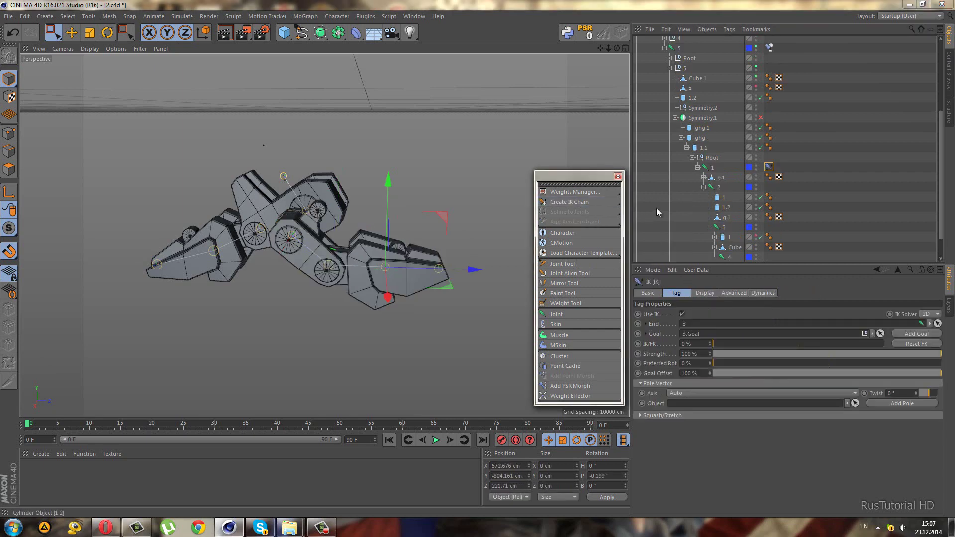
left_click(724, 227)
scroll(731, 212, "down", 1)
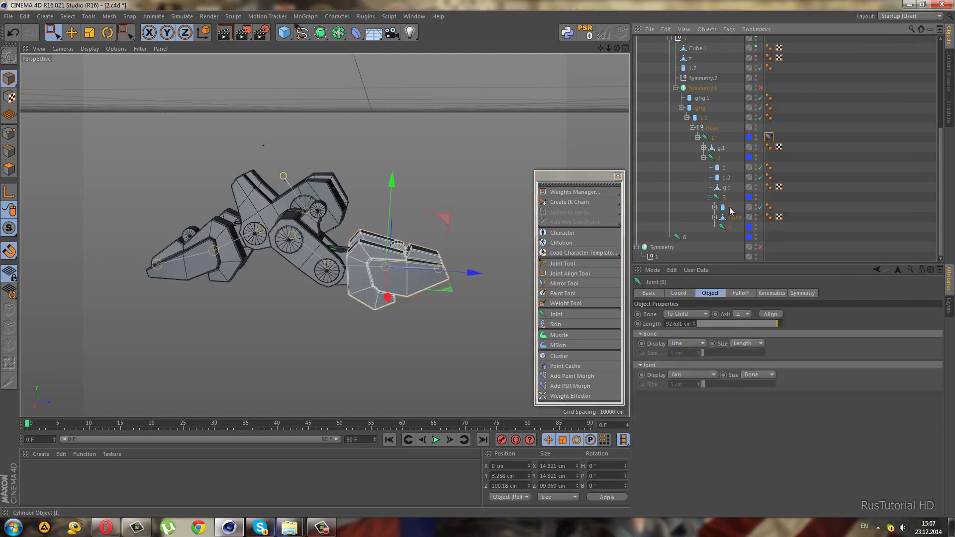
left_click(730, 228, "ctrl")
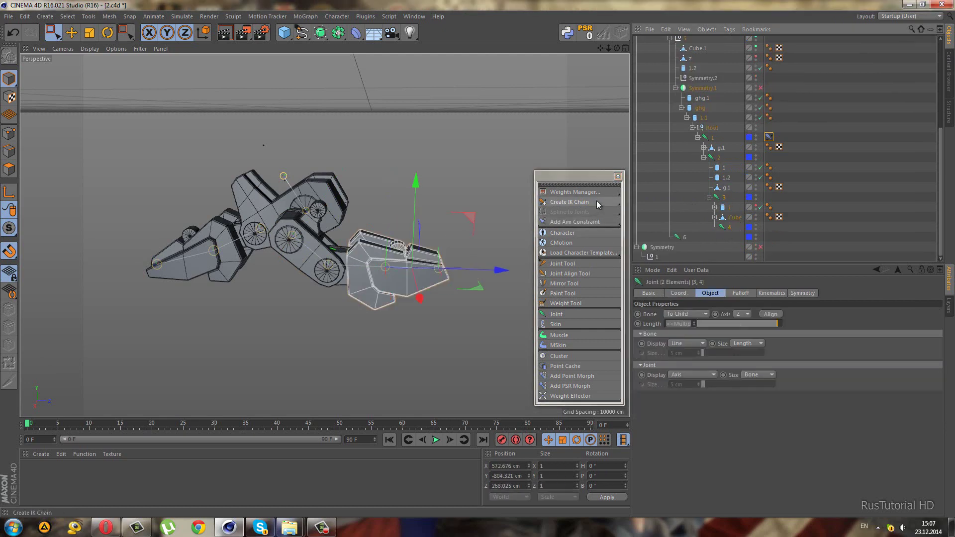
left_click_drag(596, 201, 656, 216)
scroll(682, 95, "up", 5)
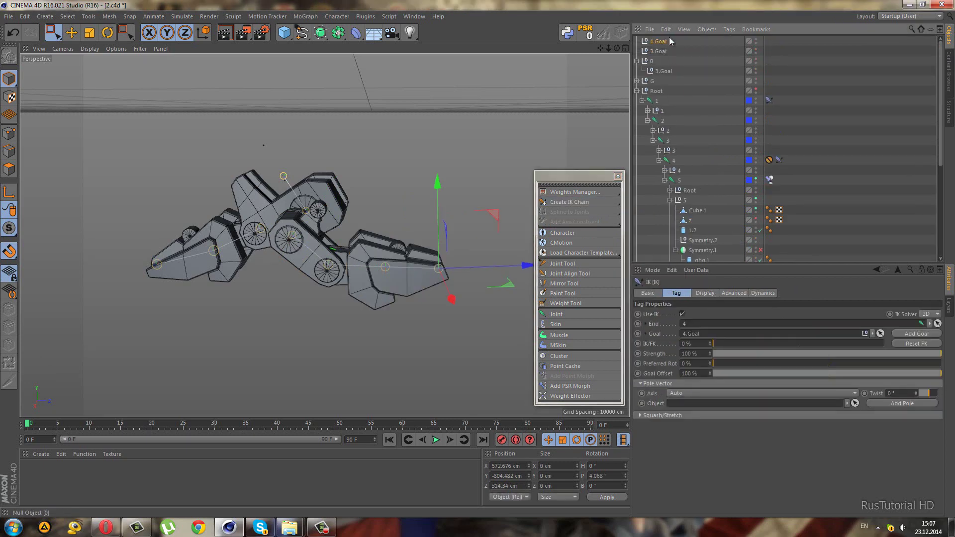
Nest 4.Goal under 3.Goal, test and undo a goal move, then parent both under 1.1.
left_click_drag(660, 55, 660, 50)
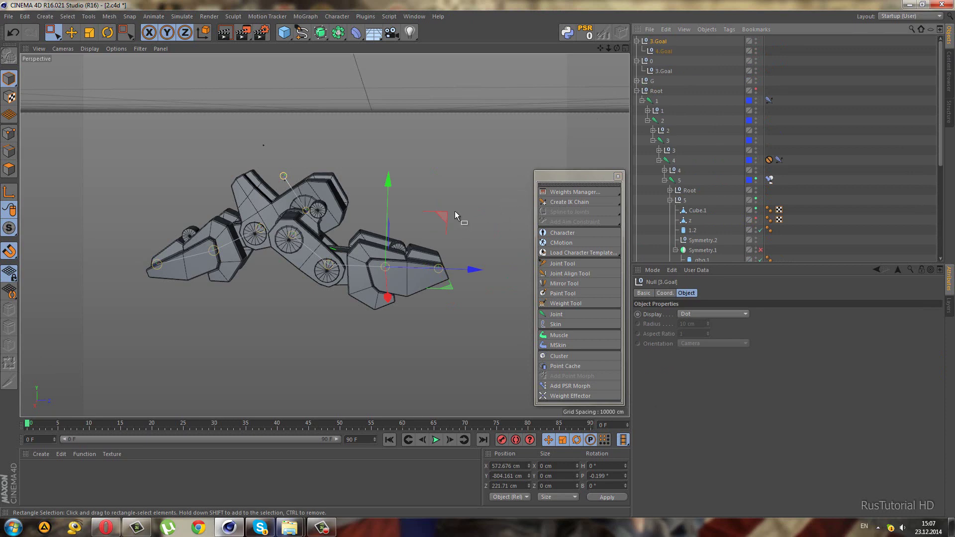
mouse_move(447, 217)
left_mouse_down()
mouse_move(432, 228)
mouse_move(441, 233)
left_mouse_up()
key("ctrl+z")
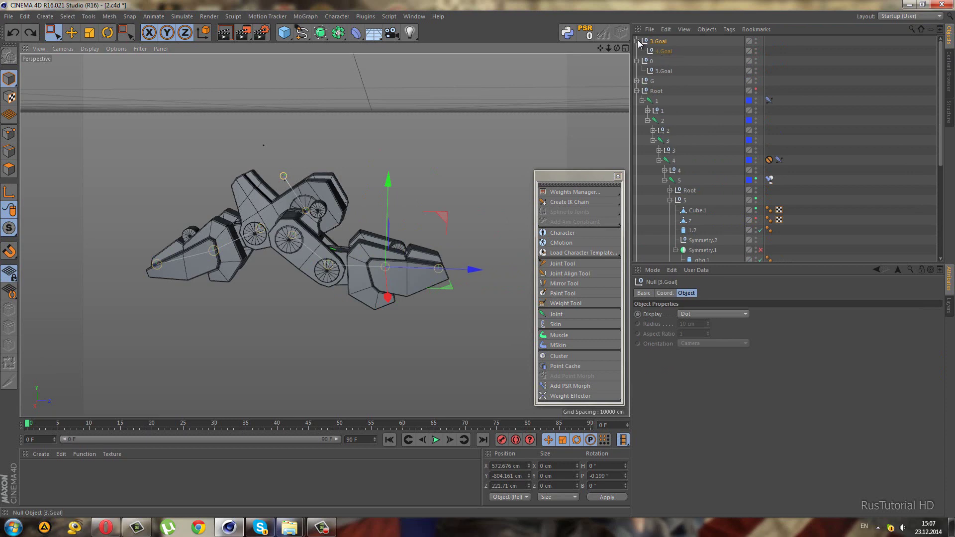
scroll(717, 260, "down", 3)
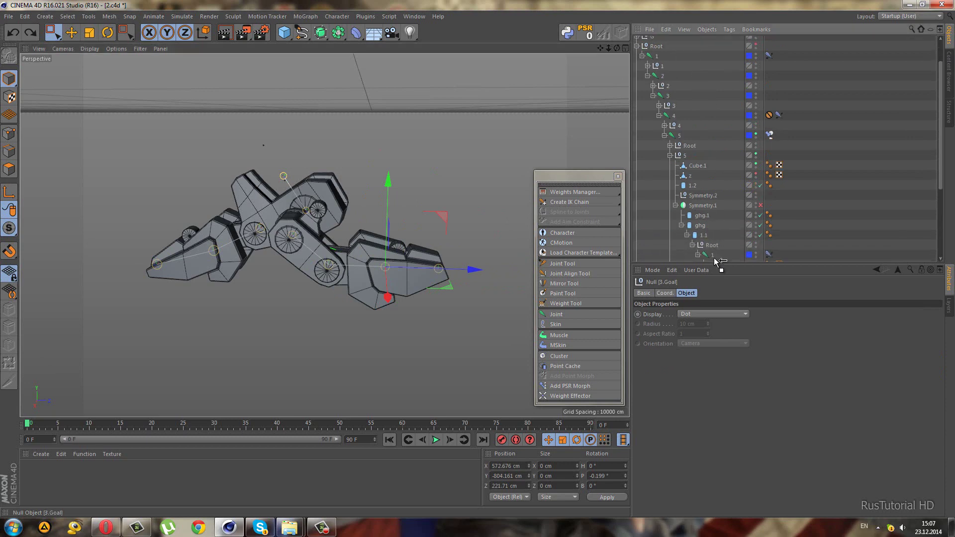
scroll(716, 259, "down", 5)
scroll(717, 262, "down", 3)
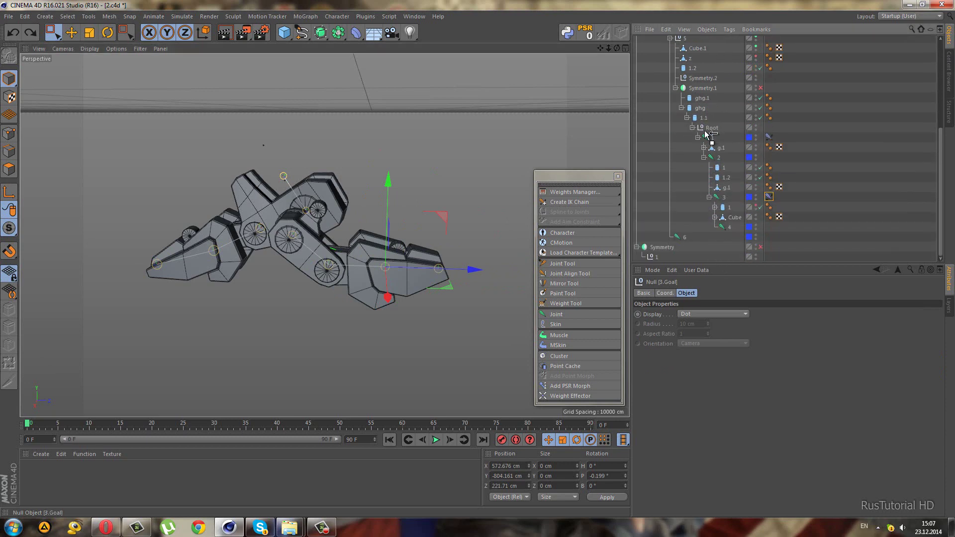
left_click_drag(707, 133, 702, 121)
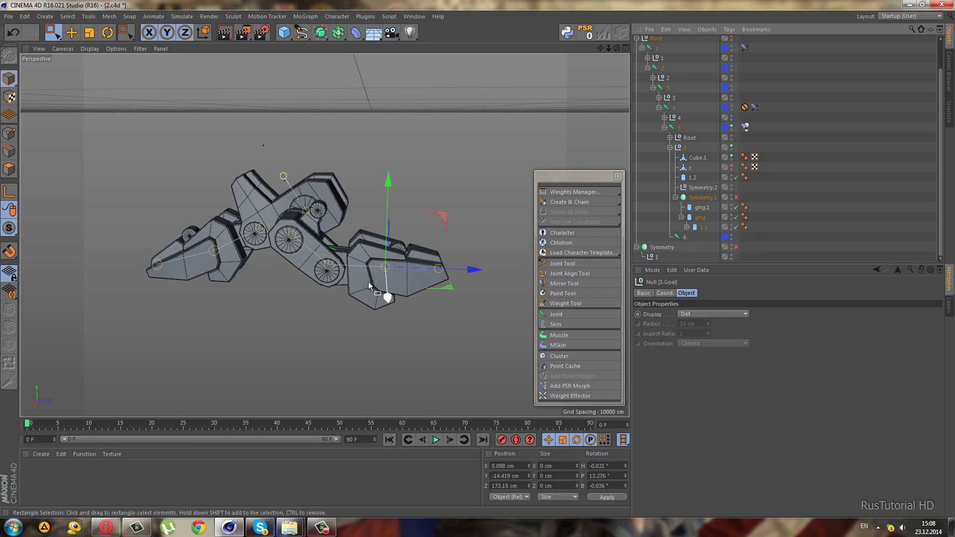
Show the Layer Manager in the lower right panel.
left_click_drag(328, 209, 342, 240, "alt")
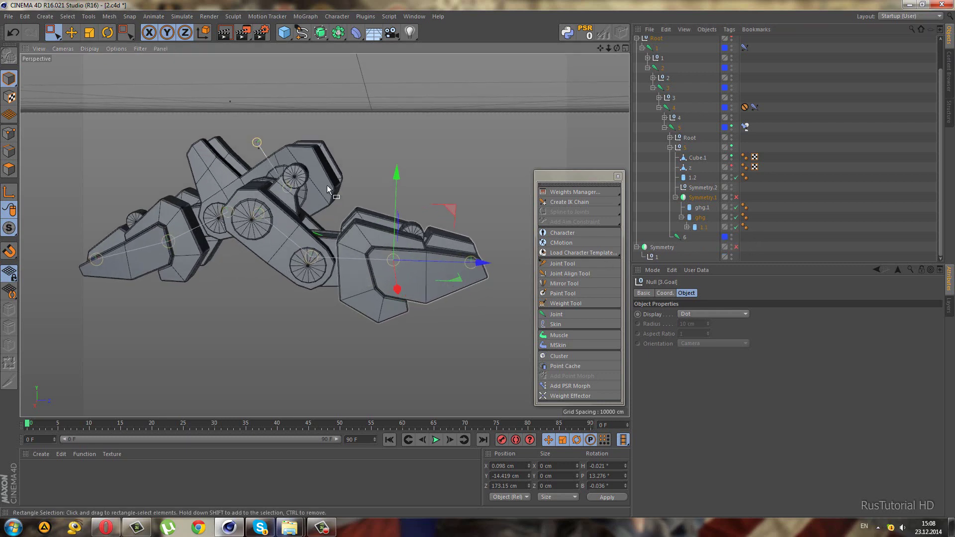
left_click(950, 312)
scroll(262, 207, "up", 3)
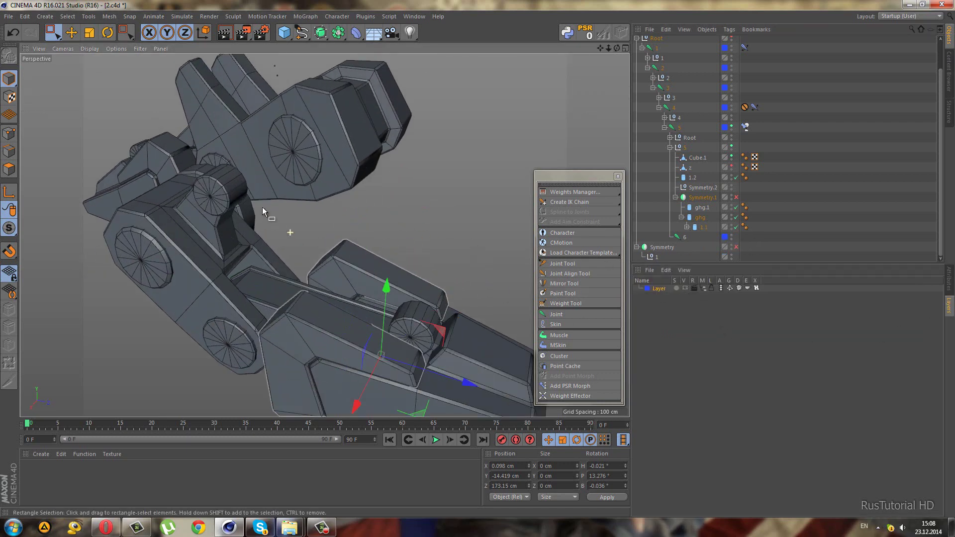
scroll(225, 243, "up", 3)
Nest ghg.1 under ghg, reset its PSR, and delete the duplicate cylinder ghg.1.
left_click(162, 282)
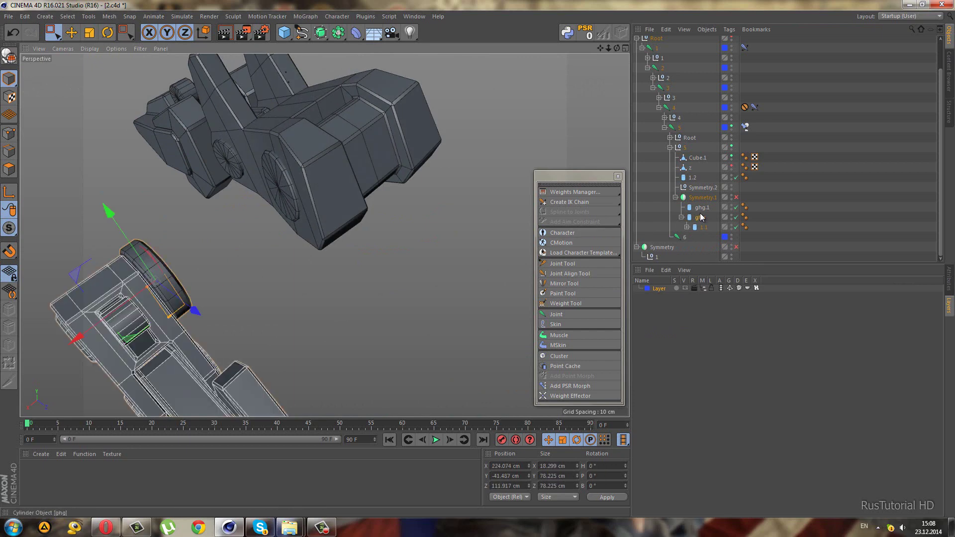
left_click(682, 217)
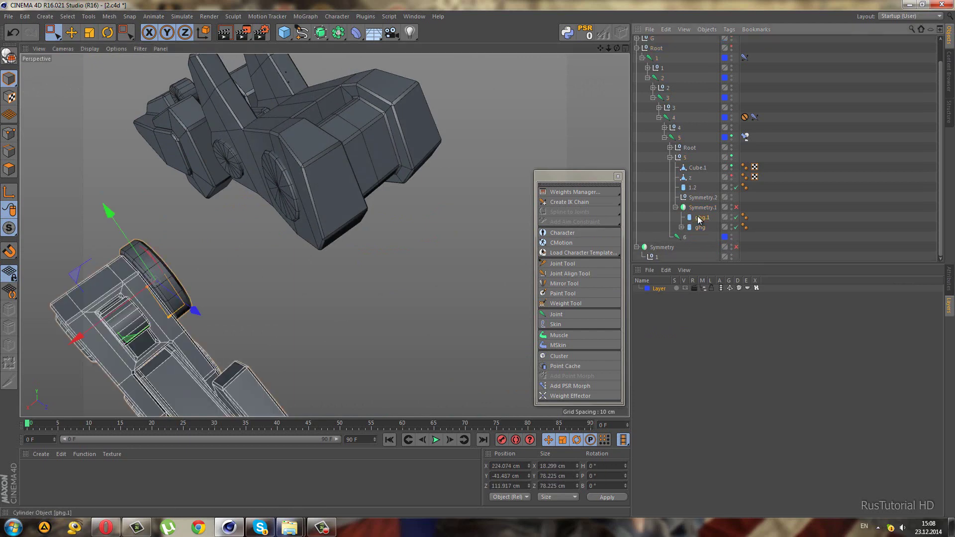
left_click_drag(700, 220, 698, 221)
left_click(585, 30)
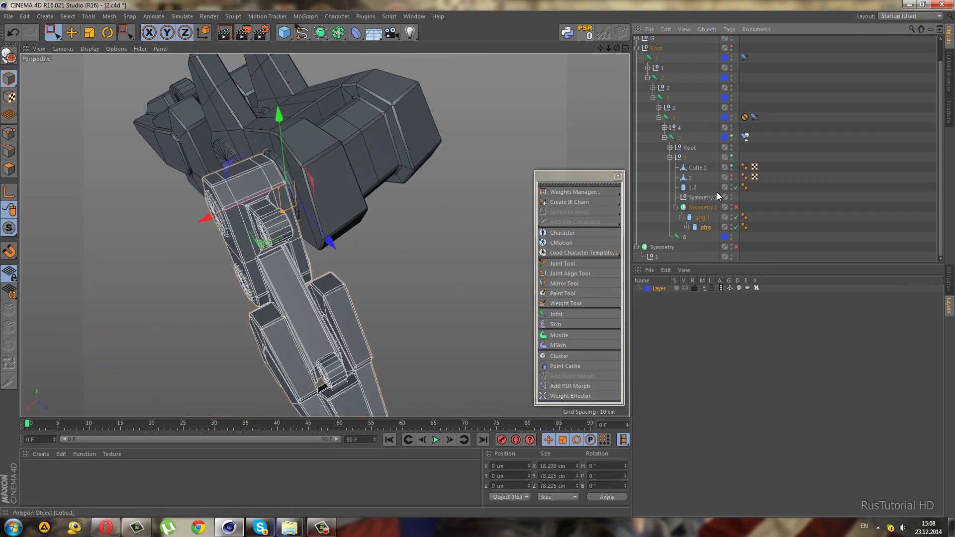
left_click_drag(697, 216, 698, 217)
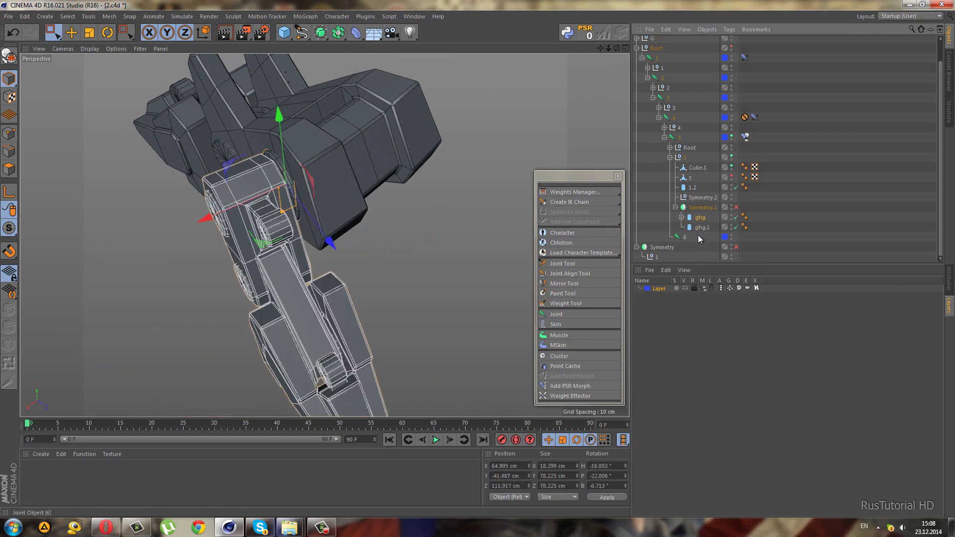
key("Delete")
scroll(415, 186, "down", 3)
mouse_move(415, 187)
left_mouse_down("alt")
mouse_move(417, 204)
mouse_move(451, 175)
left_mouse_up("alt")
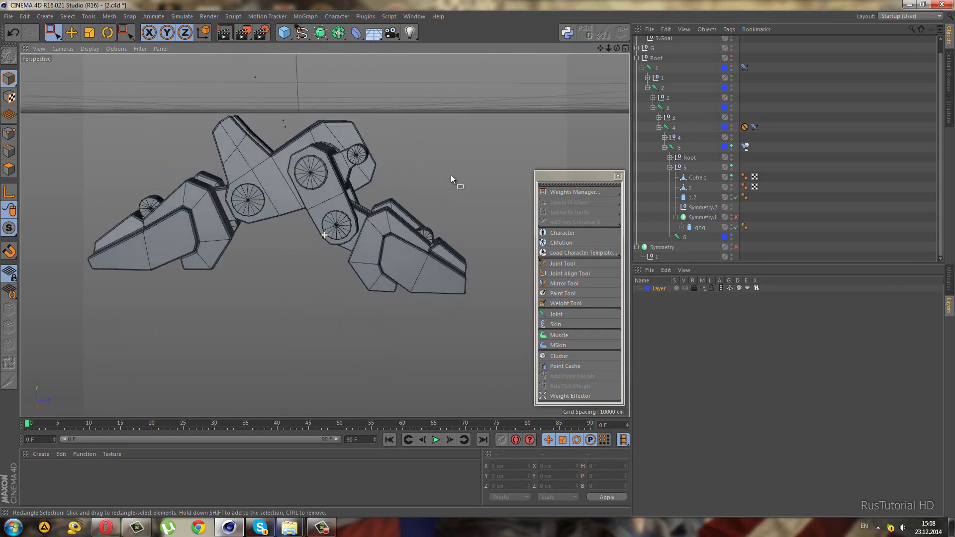
Expand ghg and 1.1, then move 3.Goal in the viewport to re-pose the right leg.
left_click(682, 227)
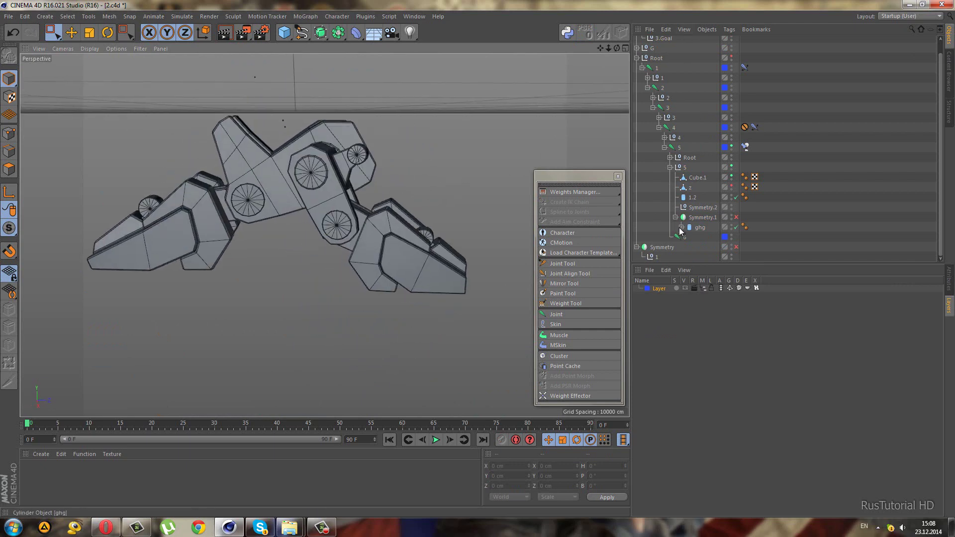
left_click(687, 237)
scroll(705, 232, "down", 2)
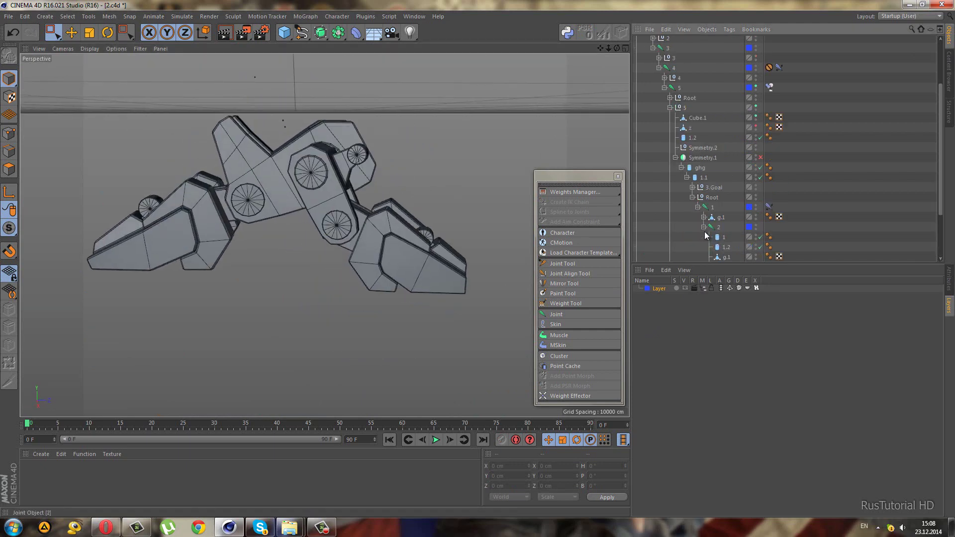
left_click(707, 189)
mouse_move(481, 233)
left_mouse_down()
mouse_move(480, 215)
mouse_move(484, 225)
left_mouse_up()
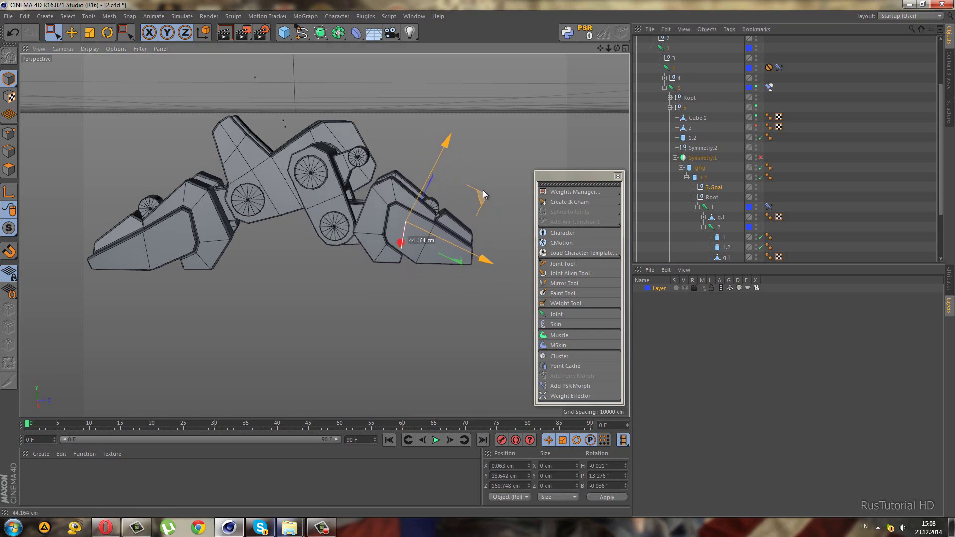
left_click_drag(485, 225, 488, 196)
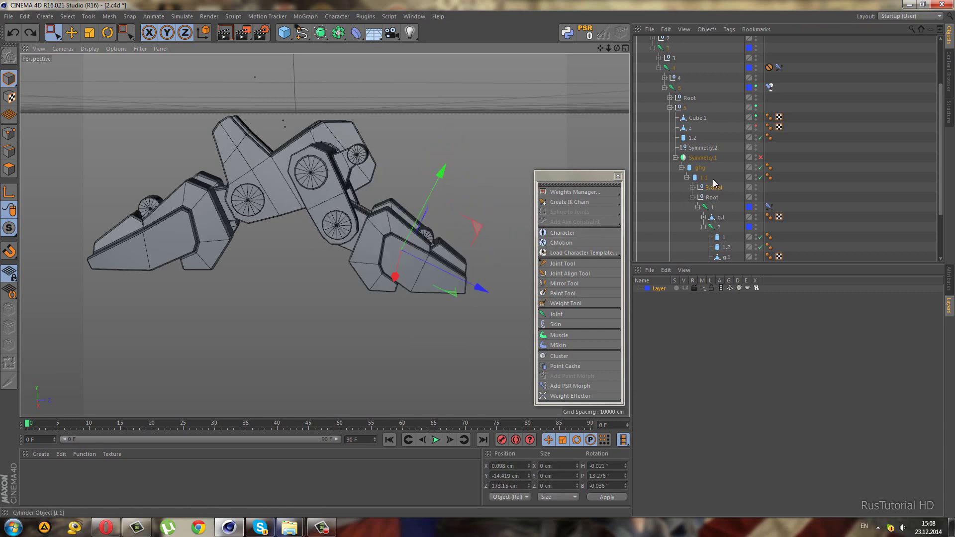
Move 3.Goal out of ghg to the top of the hierarchy under null 0.
mouse_move(714, 188)
left_mouse_down()
mouse_move(681, 40)
mouse_move(662, 47)
left_mouse_up()
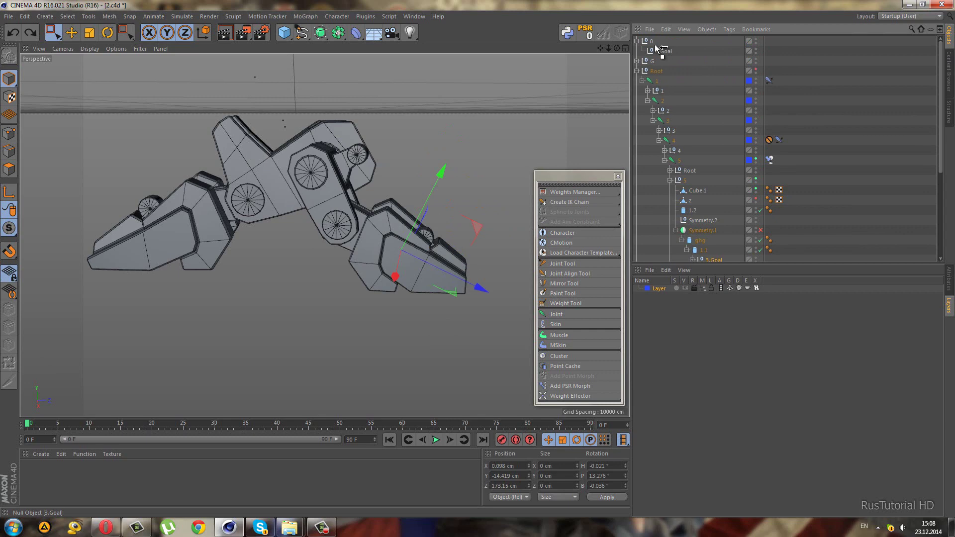
left_click_drag(658, 40, 657, 41)
left_click(649, 51)
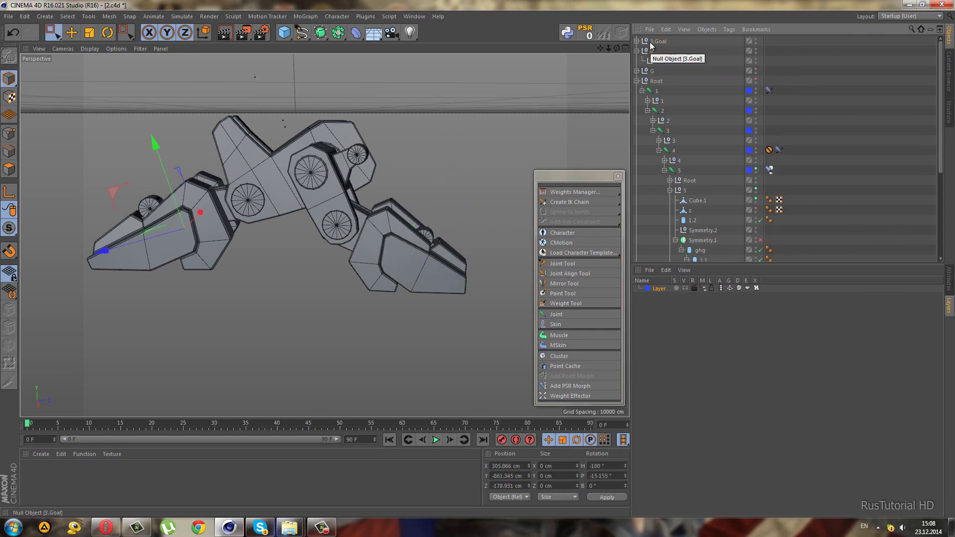
double_click(660, 41)
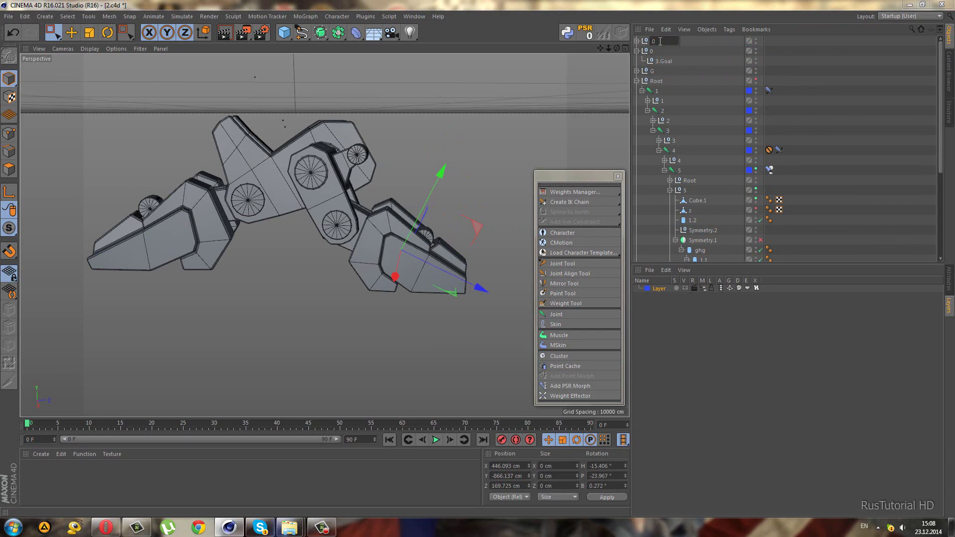
left_click(637, 51)
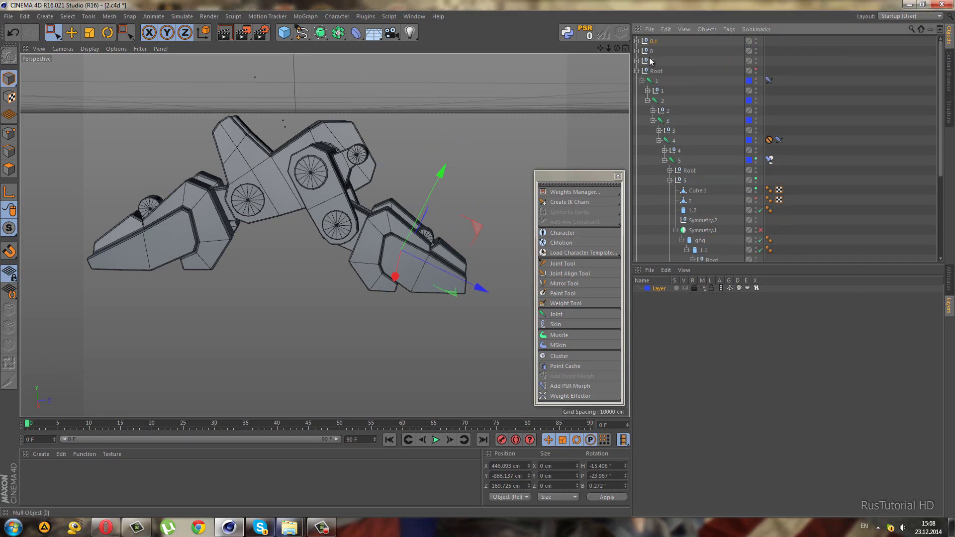
left_click(650, 61)
left_click_drag(448, 174, 422, 185, "alt")
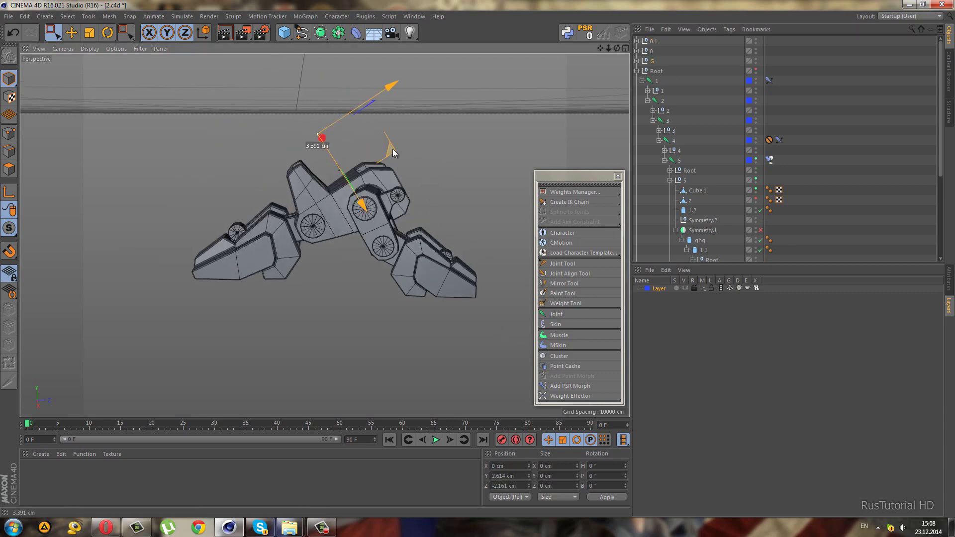
Test-pose the leg by dragging the IK goal, undoing each test, and re-enable Symmetry.1.
mouse_move(393, 153)
left_mouse_down()
mouse_move(368, 156)
mouse_move(380, 144)
mouse_move(418, 170)
mouse_move(407, 165)
left_mouse_up()
key("ctrl+z")
key("ctrl+z")
key("ctrl+z")
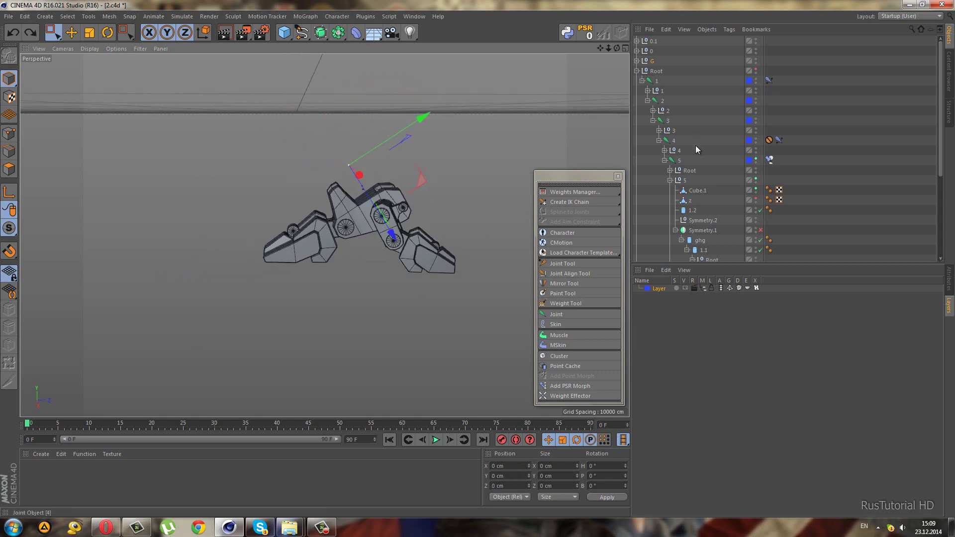
left_click(761, 230)
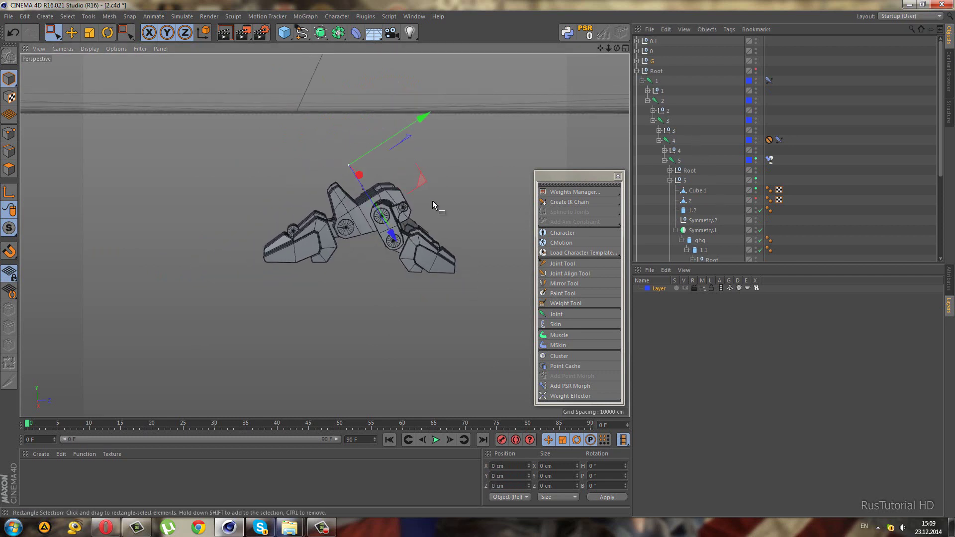
mouse_move(433, 204)
left_mouse_down("alt")
mouse_move(425, 179)
mouse_move(408, 192)
mouse_move(425, 185)
mouse_move(417, 196)
mouse_move(482, 264)
mouse_move(422, 267)
left_mouse_up("alt")
key("ctrl+z")
left_click(824, 219)
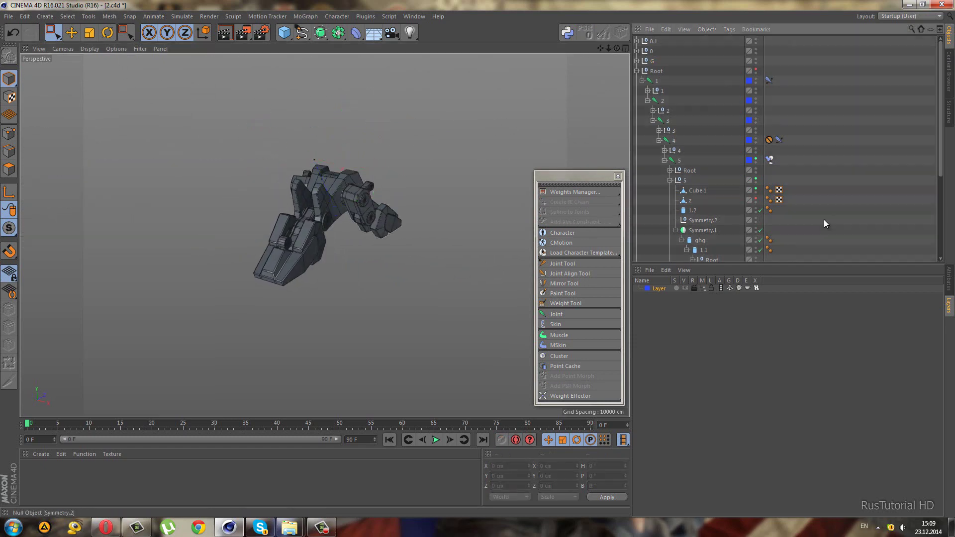
Bring back the Attributes panel and save the scene as 2.c4d.
left_click(950, 285)
mouse_move(448, 363)
left_mouse_down("alt")
mouse_move(404, 300)
mouse_move(382, 319)
mouse_move(303, 269)
mouse_move(379, 378)
left_mouse_up("alt")
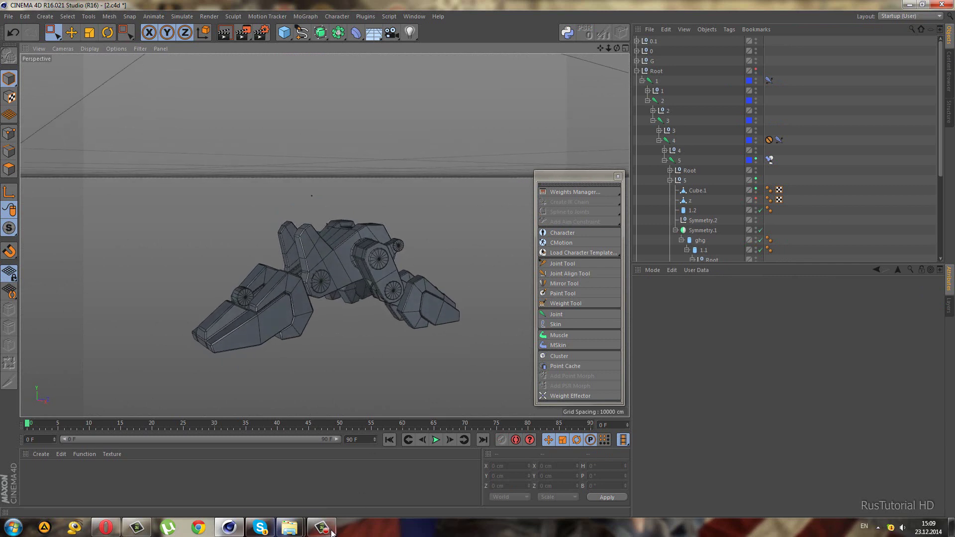
left_click(8, 17)
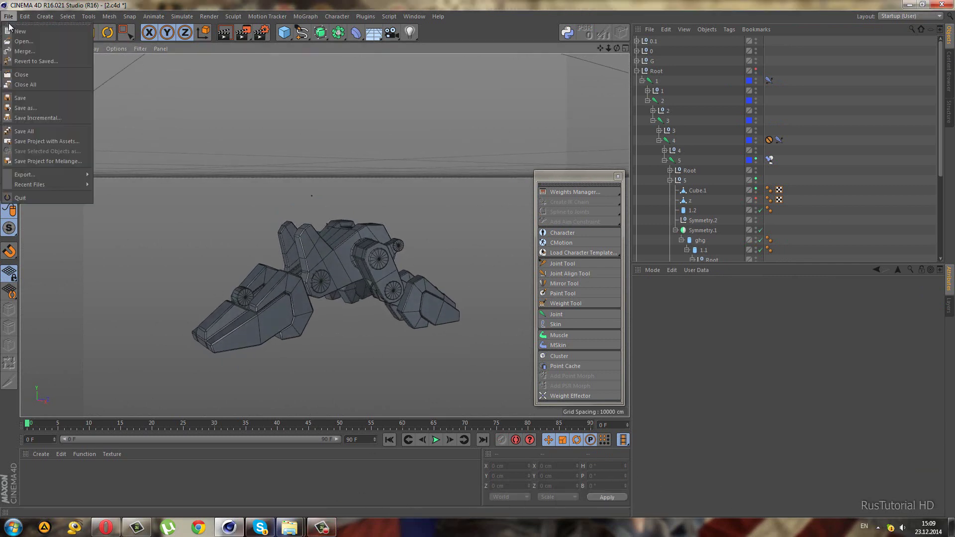
left_click(37, 98)
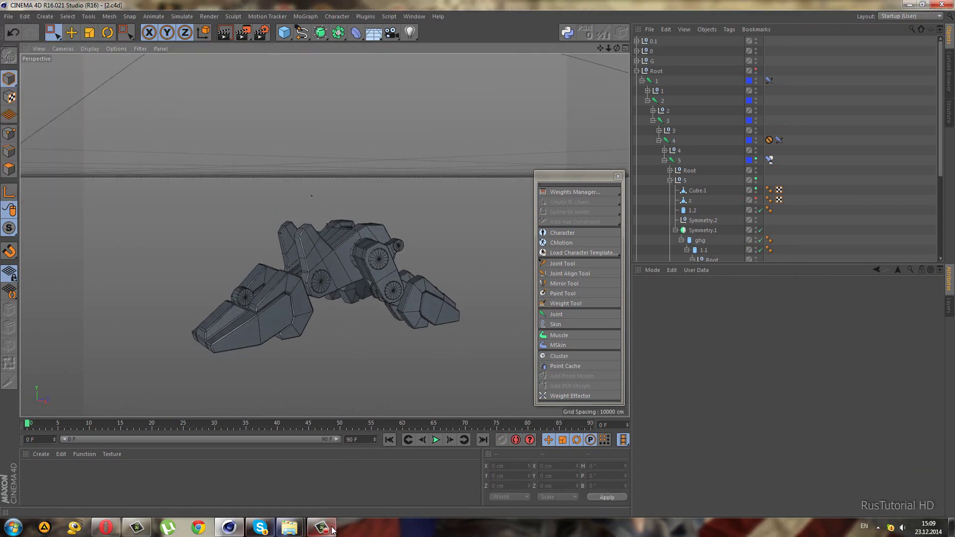